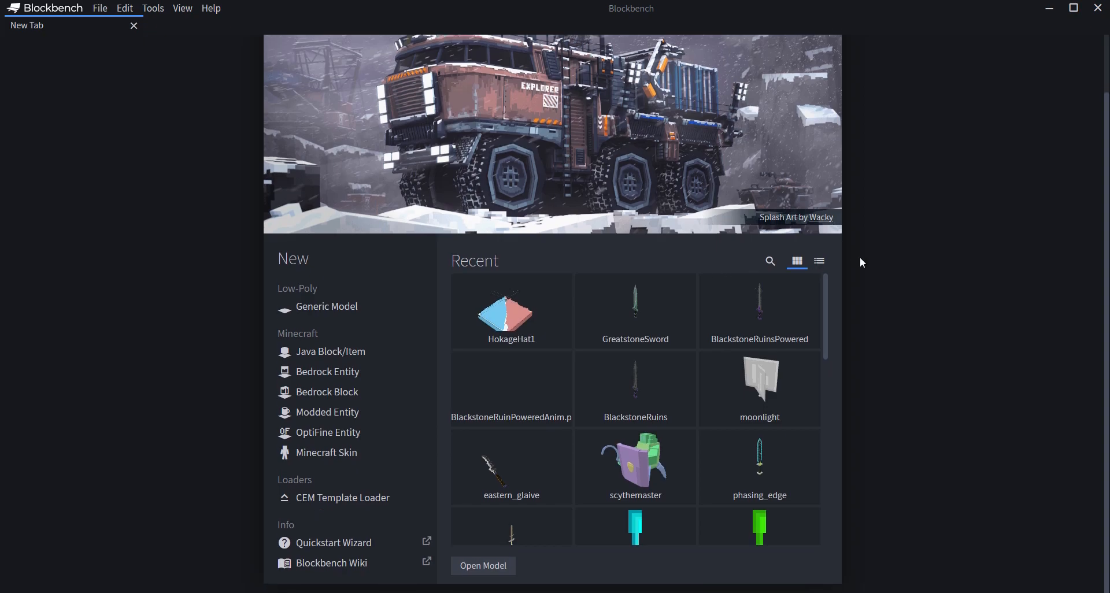
- Open the recent BlackstoneRuinsPowered model and preview its animated texture
scroll(860, 262, up, 1)
scroll(861, 257, down, 1)
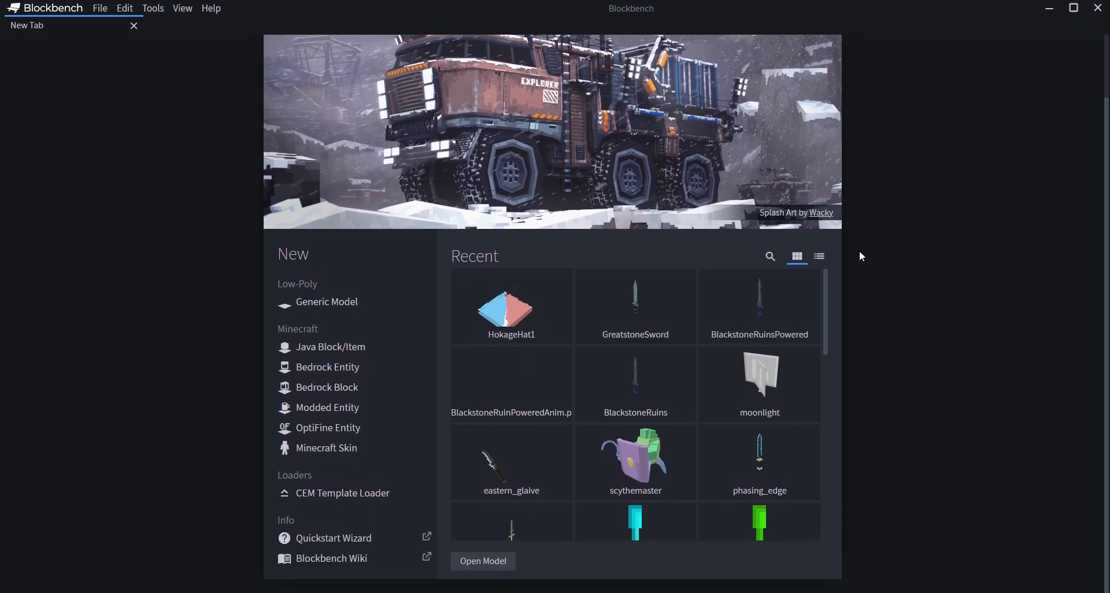
scroll(858, 232, up, 1)
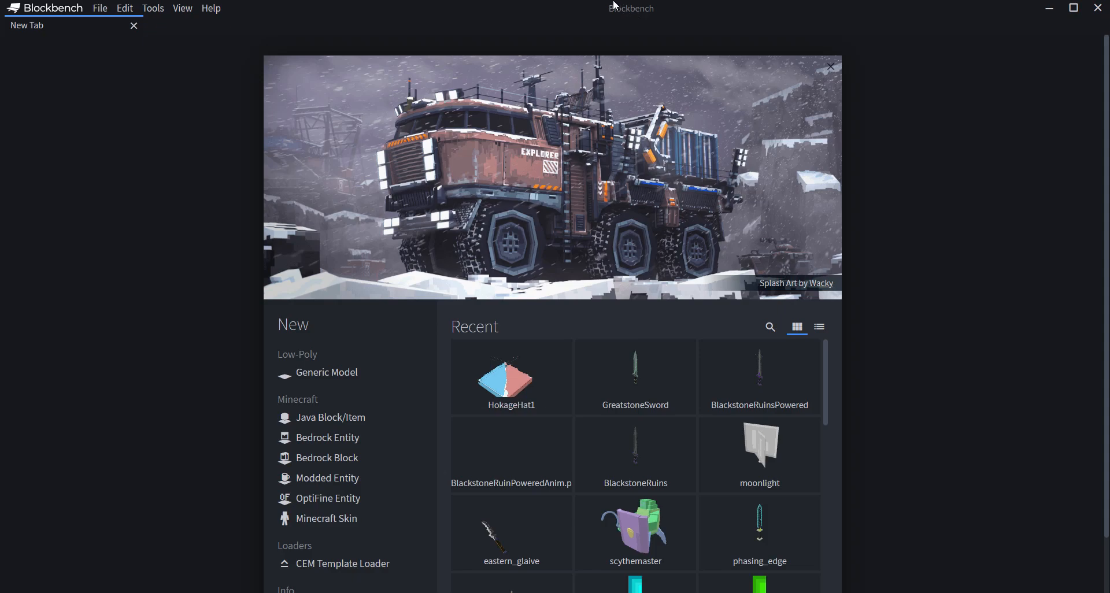
click(732, 376)
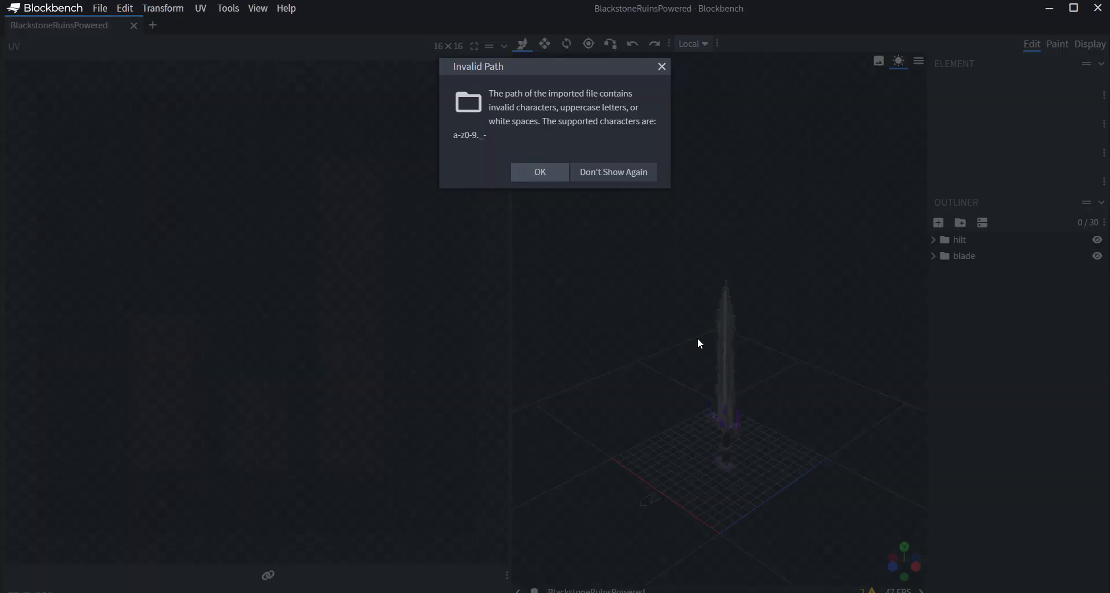
click(524, 179)
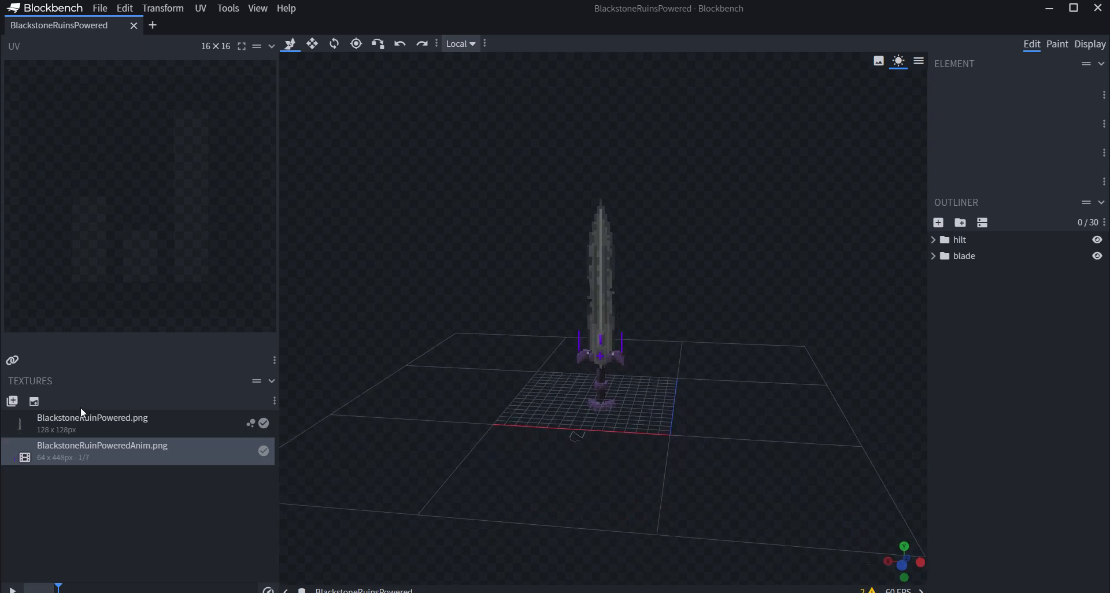
click(11, 589)
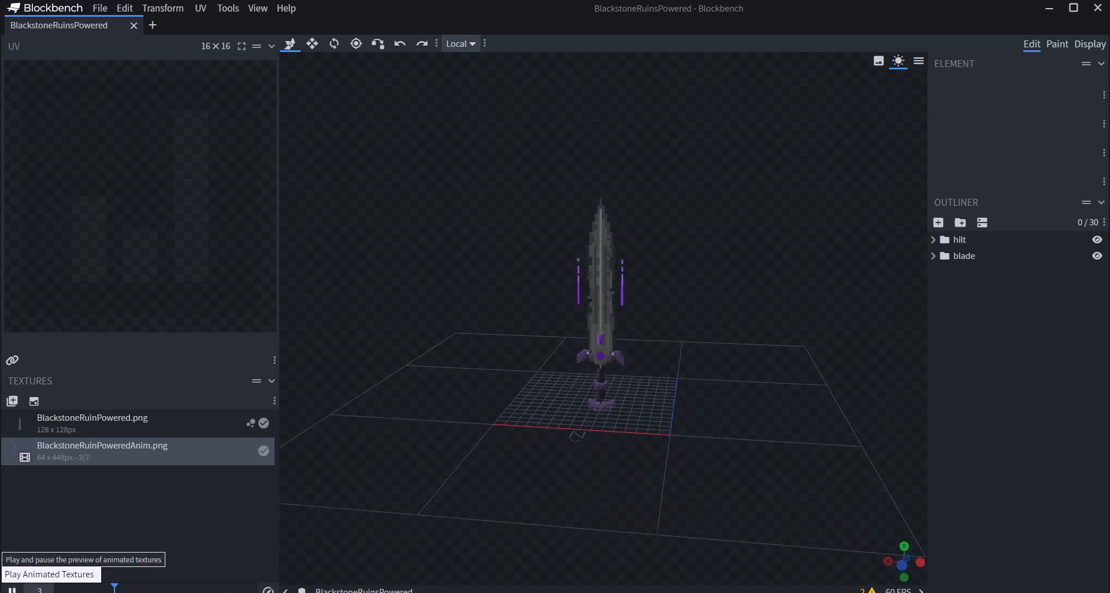
click(12, 589)
- Set the frame time of BlackstoneRuinPoweredAnim.png to 2 and replay the animated texture preview
click(268, 590)
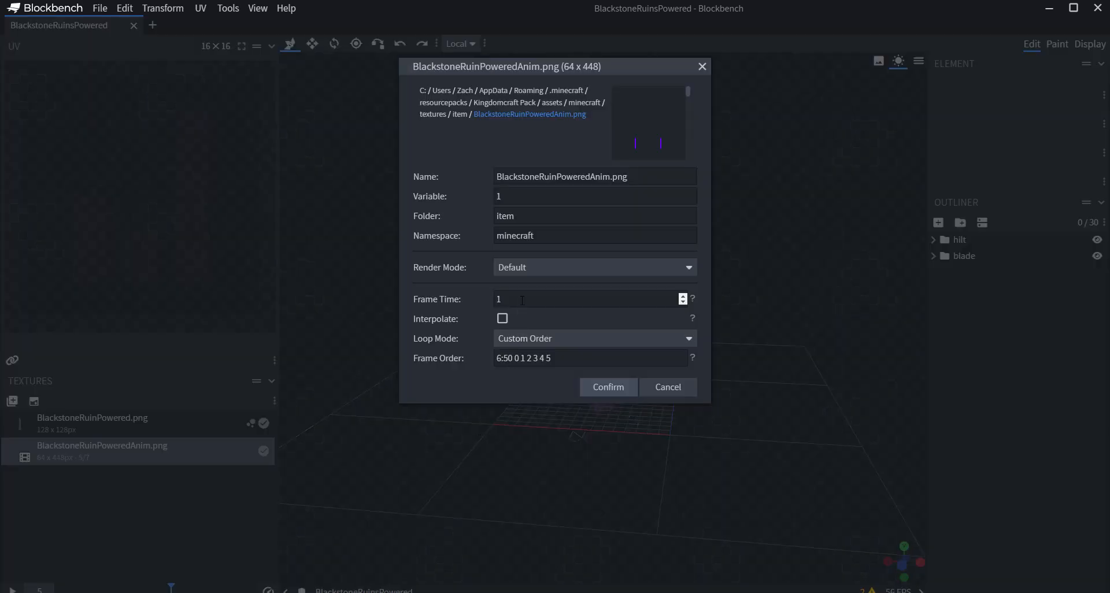
click(522, 300)
text(2)
click(610, 386)
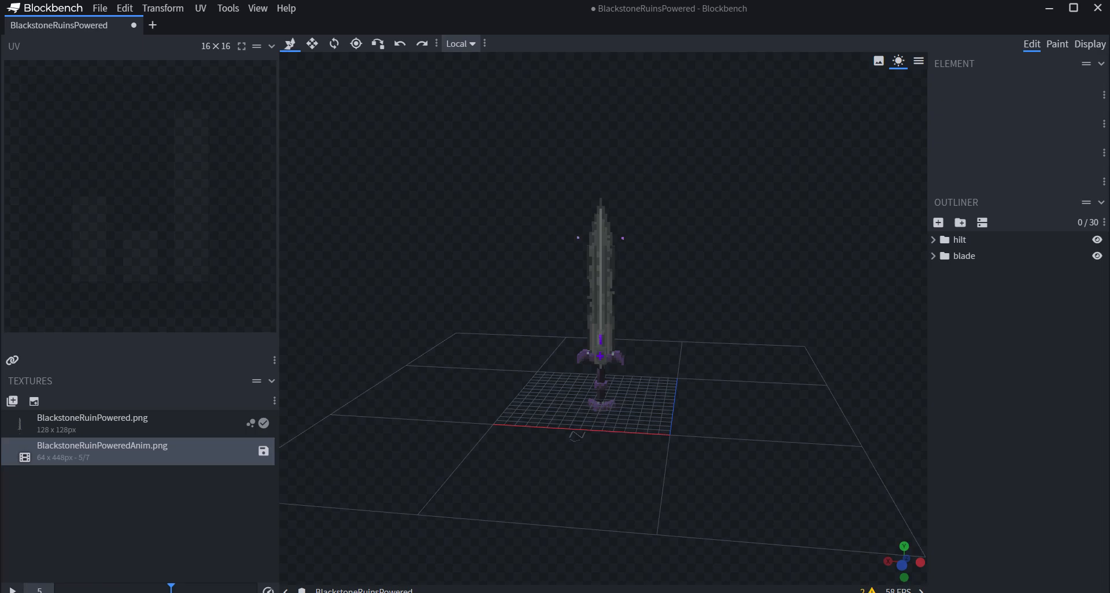
click(12, 589)
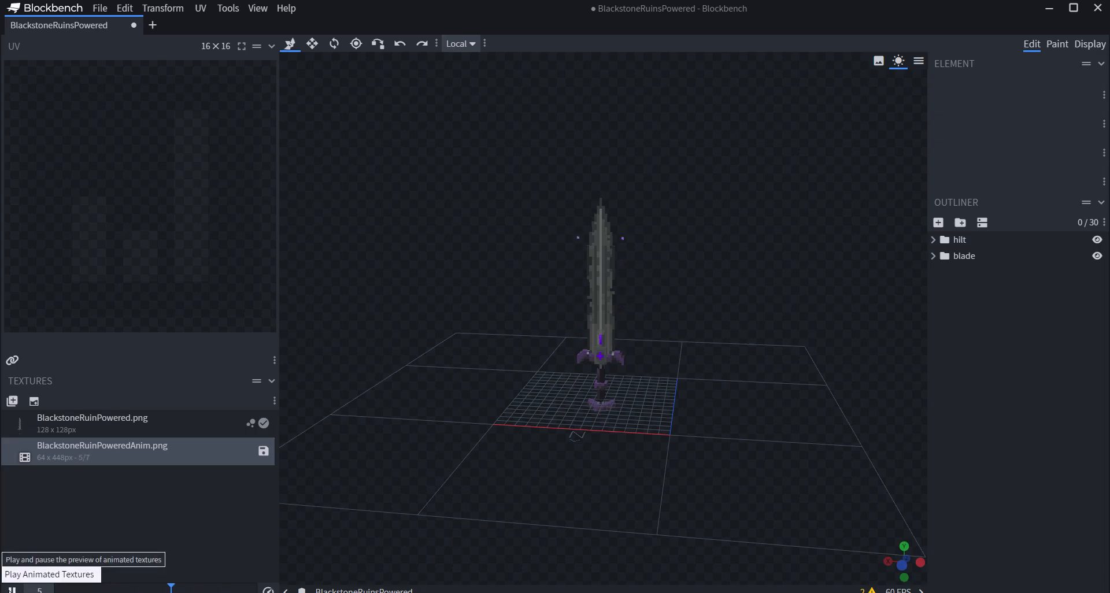
click(11, 589)
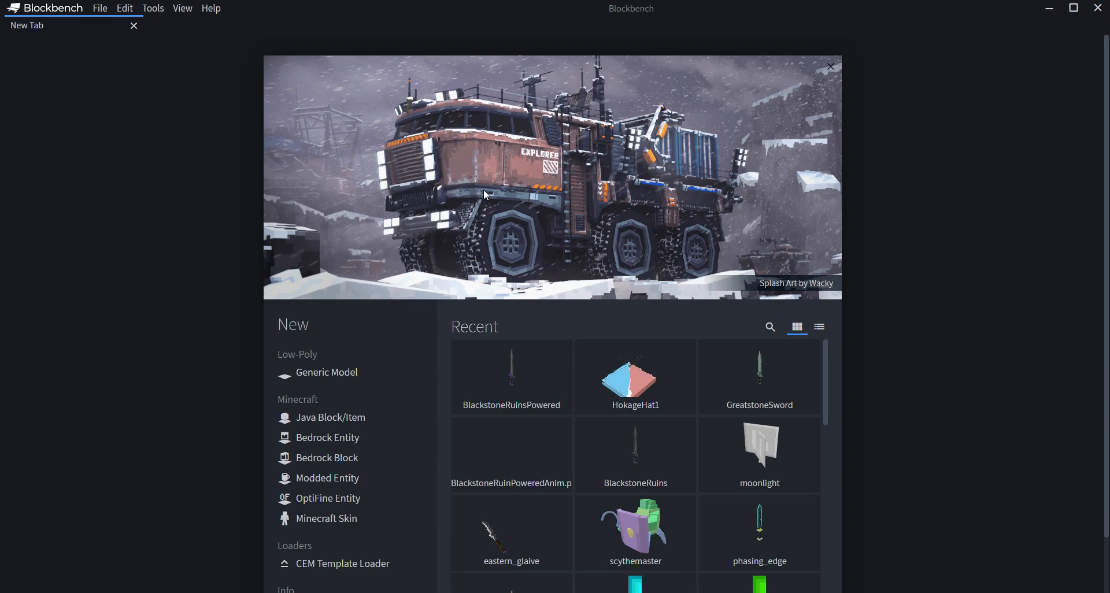
- Open the recent GreatstoneSword model and view it held by the player reference model in Display mode
scroll(483, 189, down, 1)
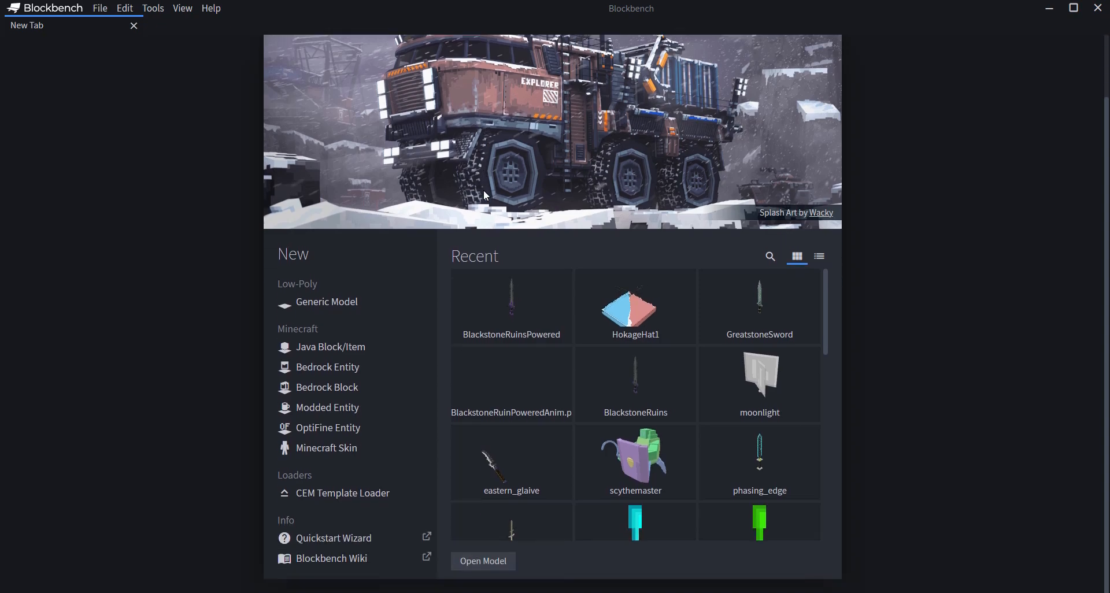
click(802, 315)
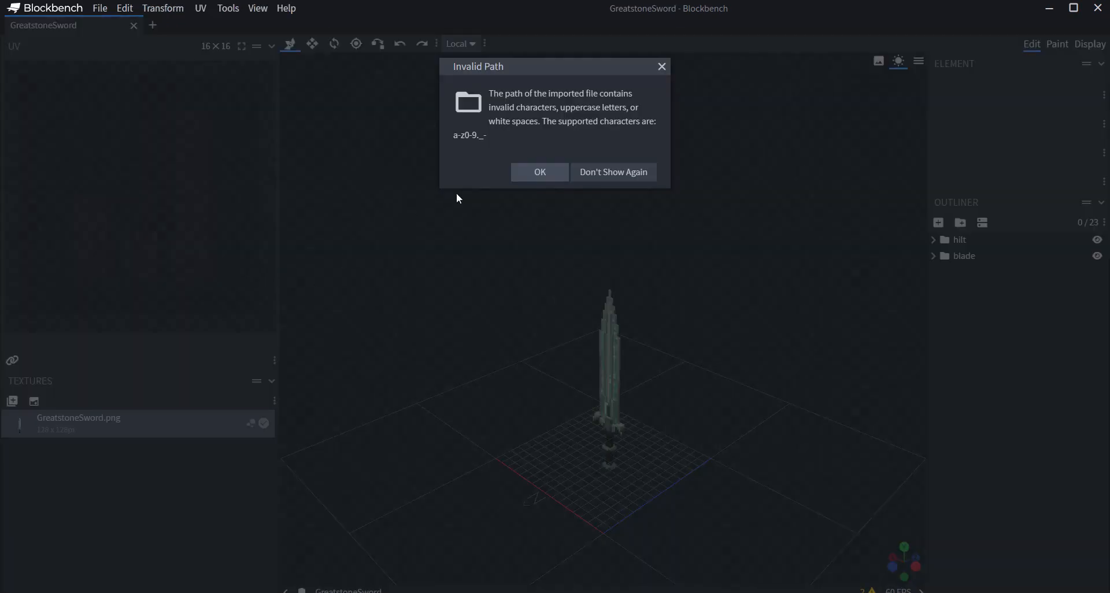
click(520, 177)
drag(514, 238, 702, 333)
click(1090, 44)
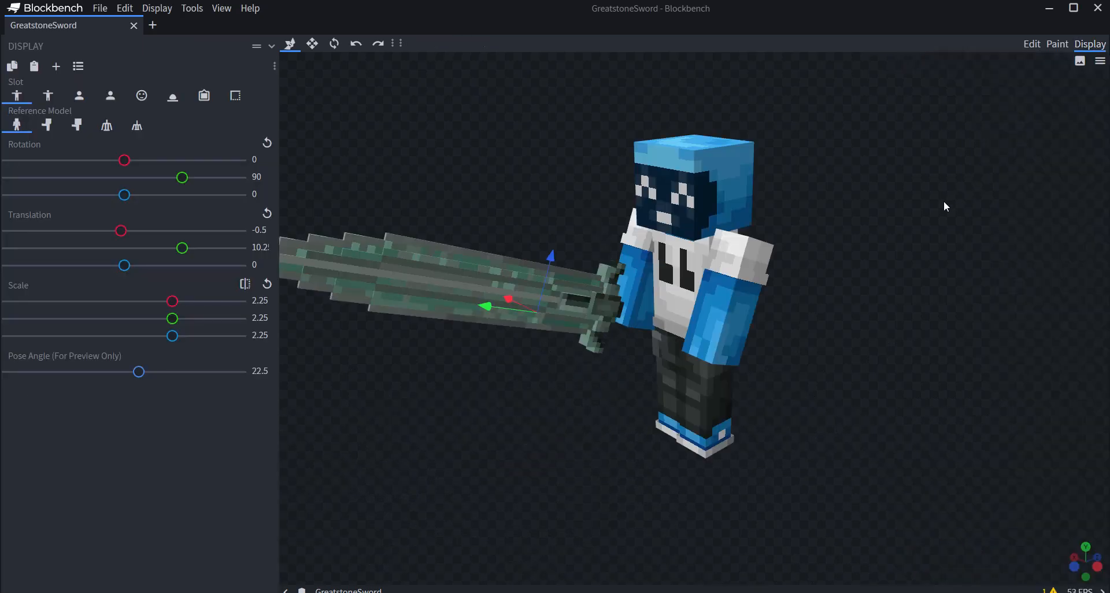
drag(848, 191, 981, 194)
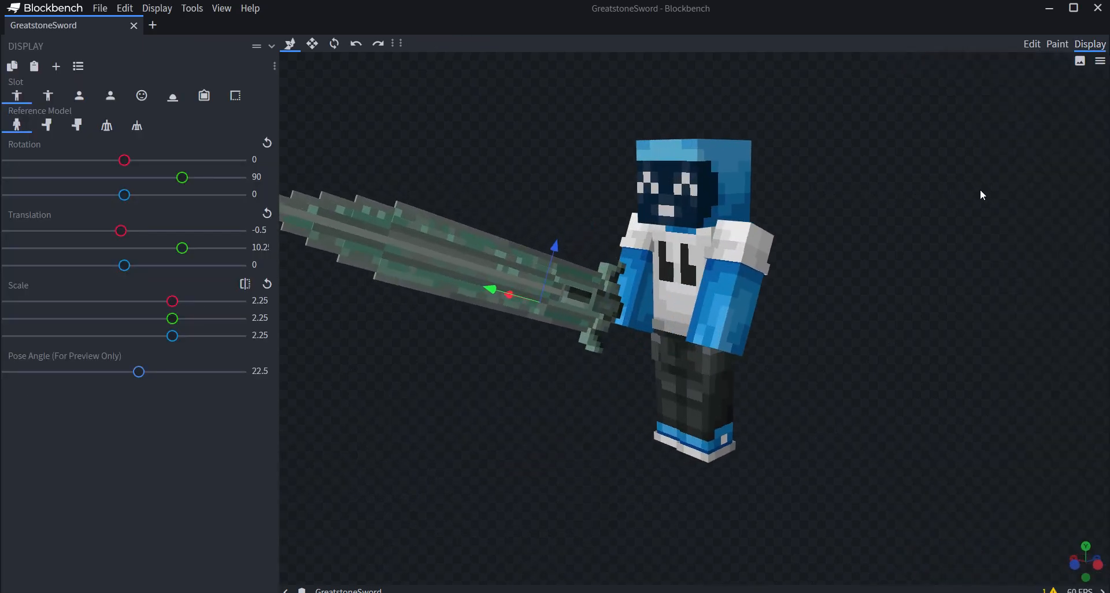
- Return to Edit mode to examine the greatstone sword up close, and close the model
click(1032, 44)
drag(725, 271, 579, 347)
scroll(849, 343, up, 4)
click(133, 26)
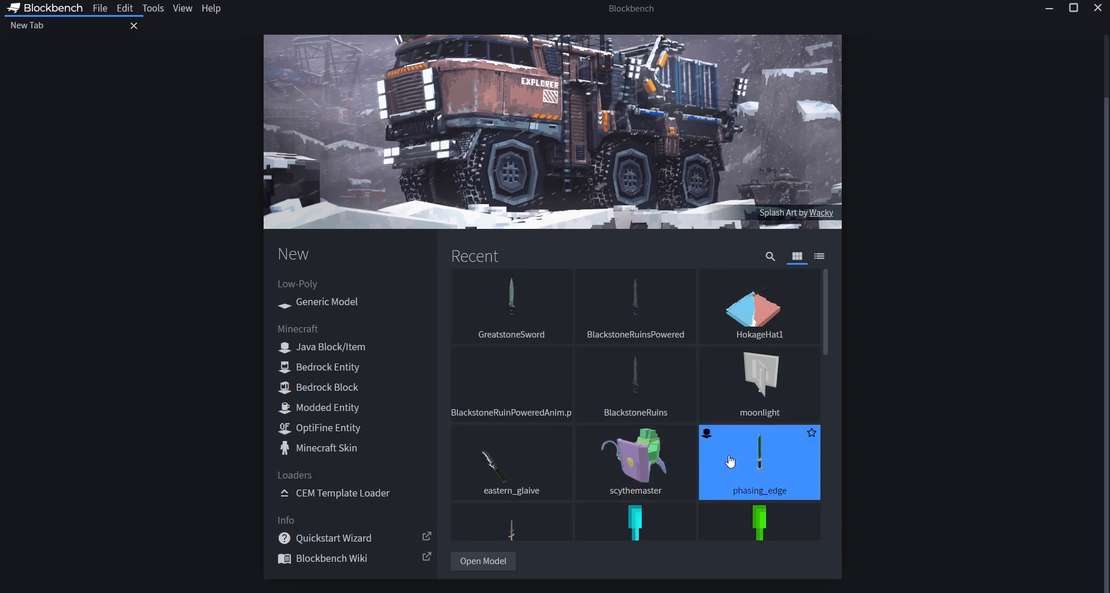
- Open the recent phasing_edge model and preview its animated textures
click(778, 474)
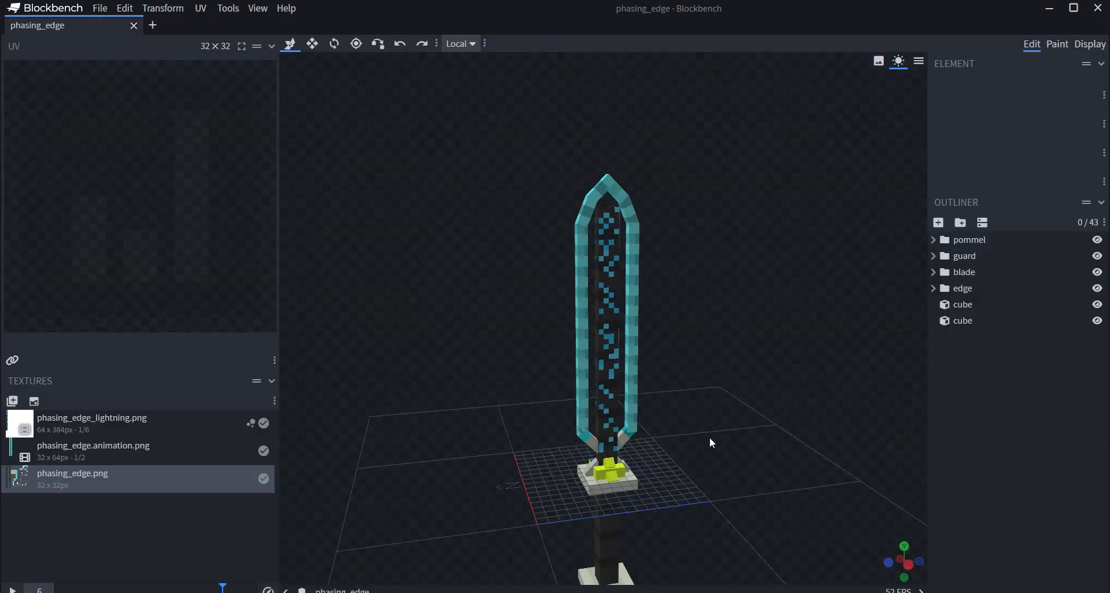
right_drag(678, 311, 704, 348)
drag(704, 348, 671, 354)
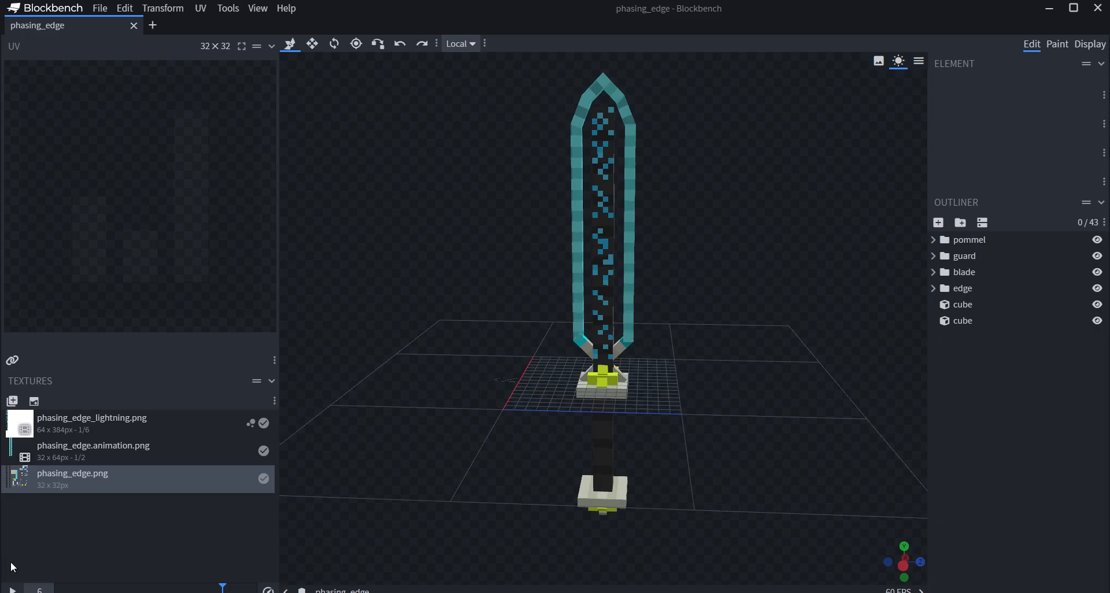
click(12, 589)
click(12, 589)
drag(616, 370, 537, 283)
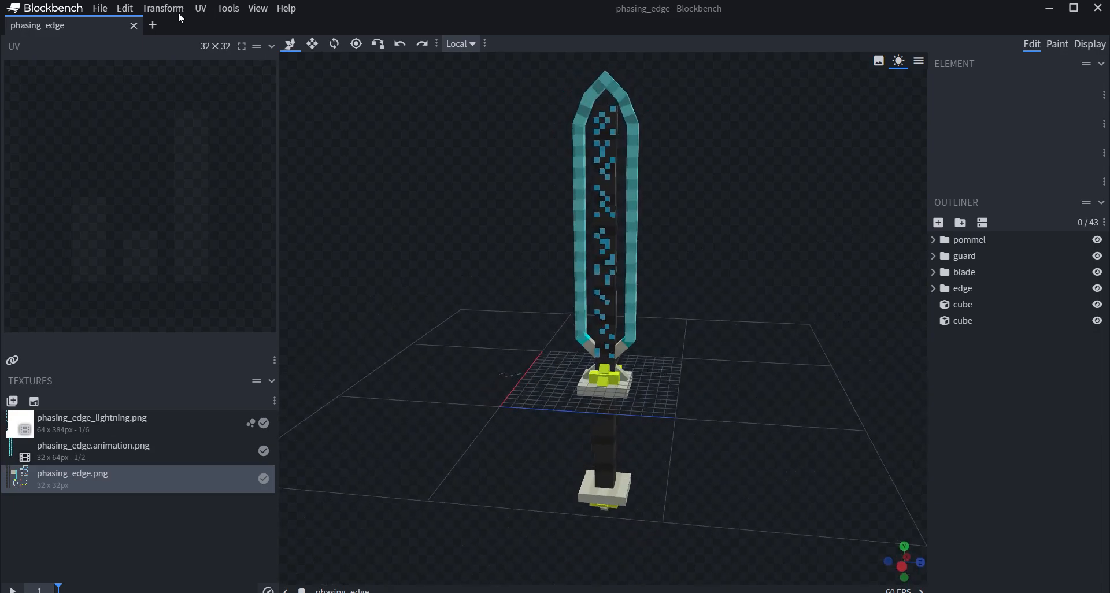
- Close the phasing_edge model and reopen GreatstoneSword, with the sword viewed from the front
click(133, 25)
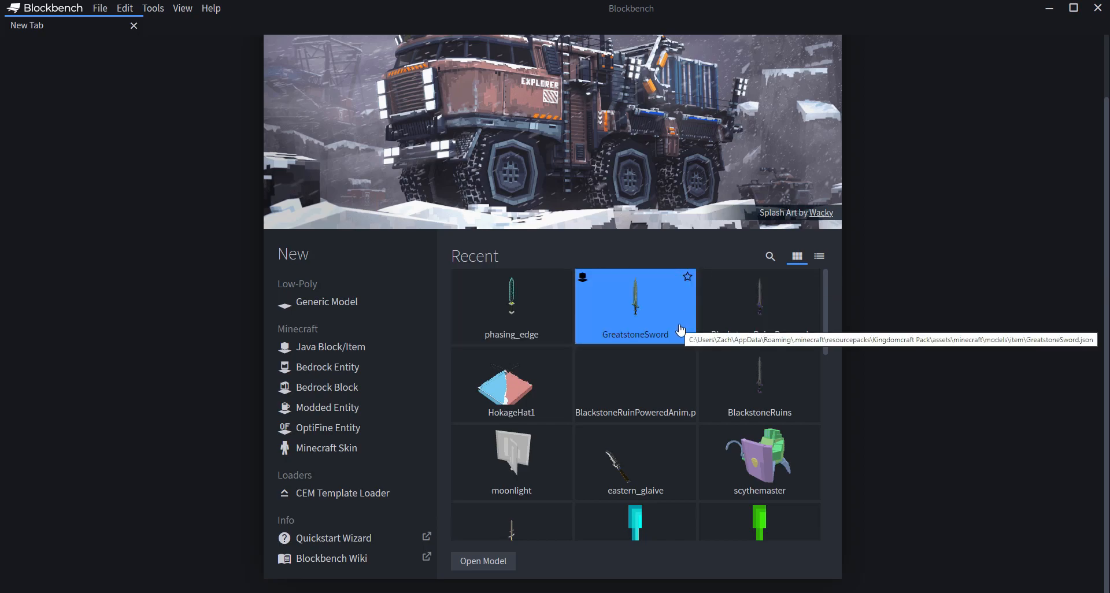
click(680, 329)
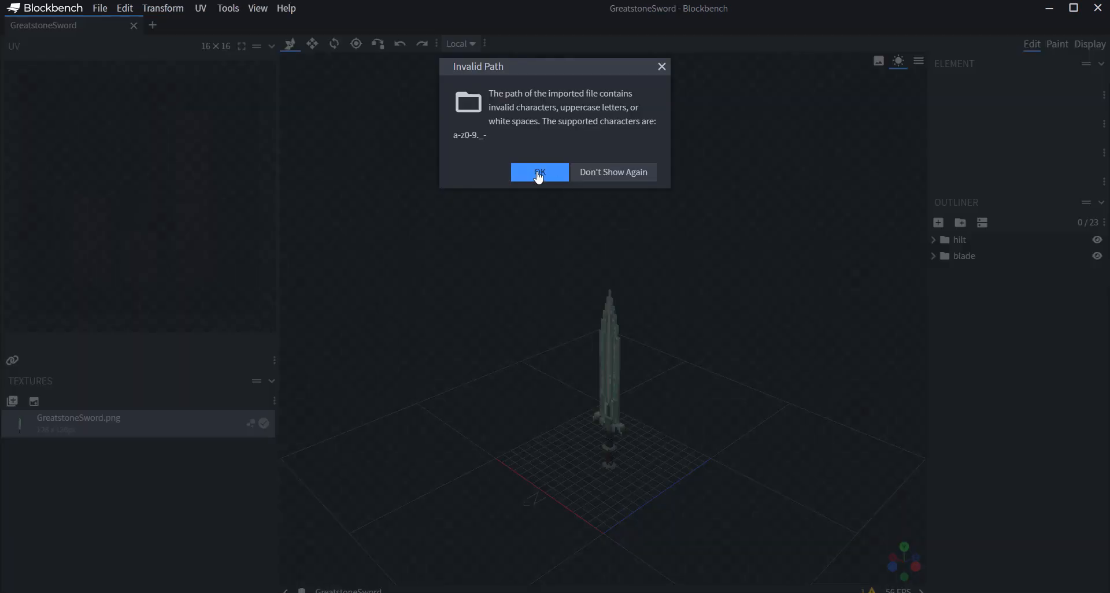
click(538, 172)
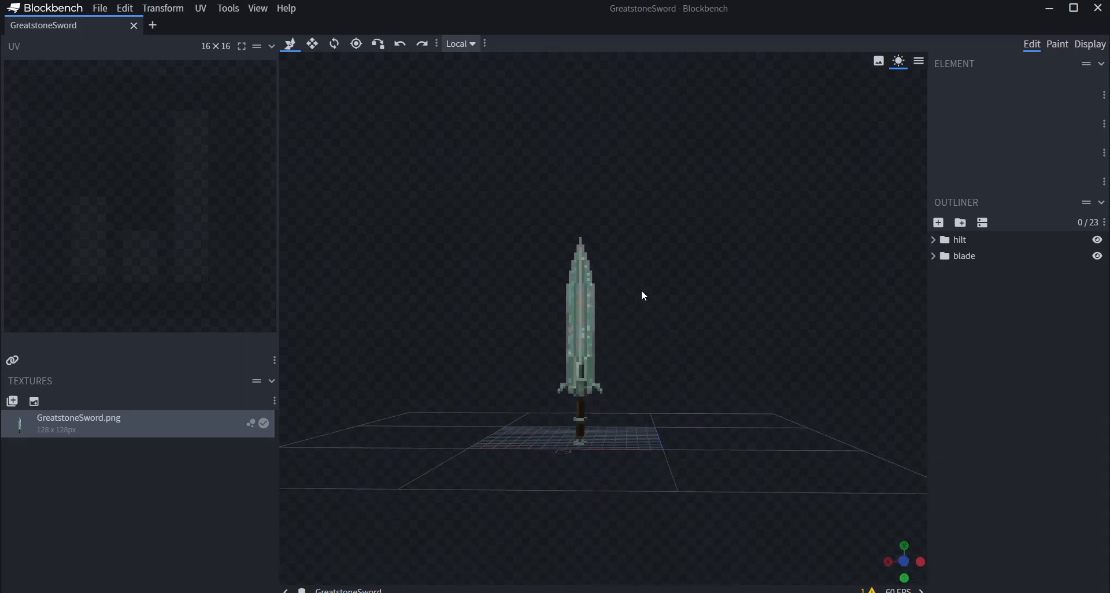
drag(647, 307, 652, 318)
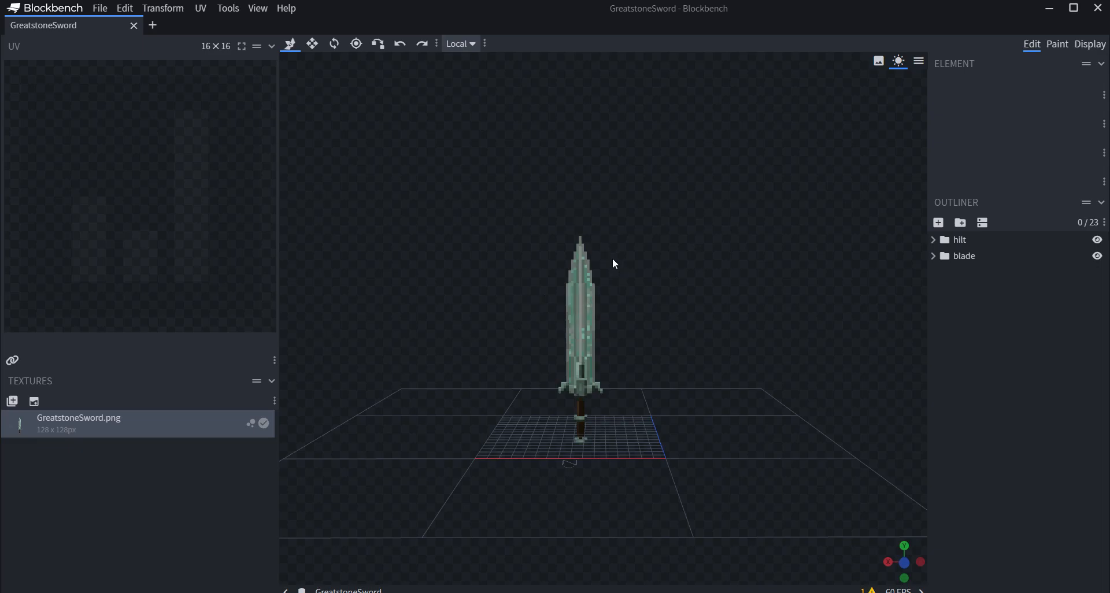
drag(612, 260, 742, 324)
scroll(699, 341, up, 3)
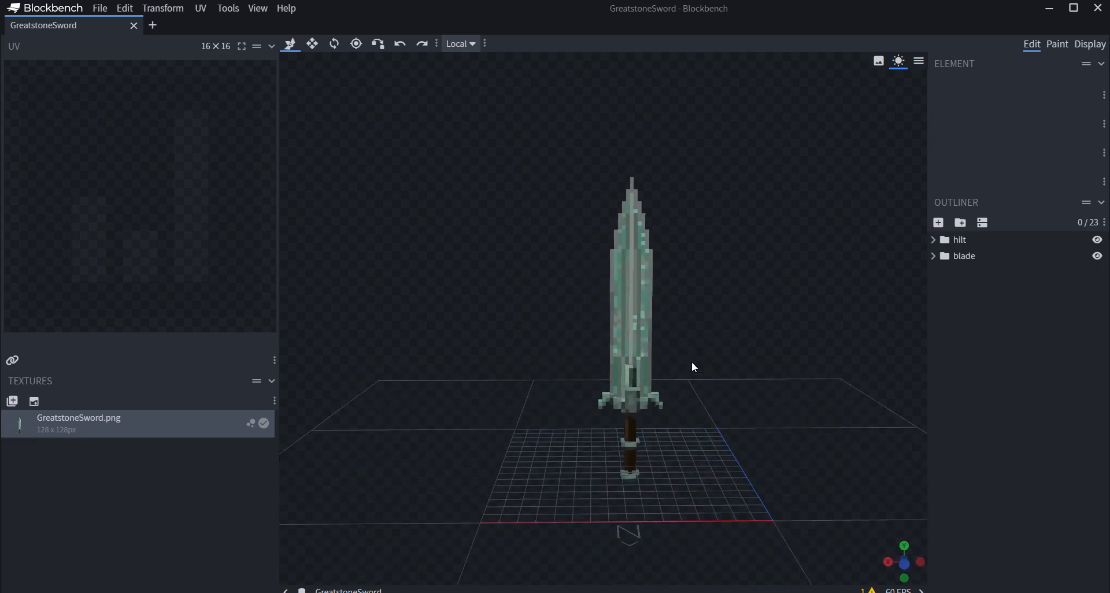
mouse_move(692, 367)
mouse_down()
mouse_move(659, 297)
mouse_move(629, 389)
mouse_move(722, 372)
mouse_move(683, 334)
mouse_move(684, 355)
mouse_move(937, 332)
mouse_move(682, 357)
mouse_move(672, 303)
mouse_move(694, 307)
mouse_move(690, 352)
mouse_up()
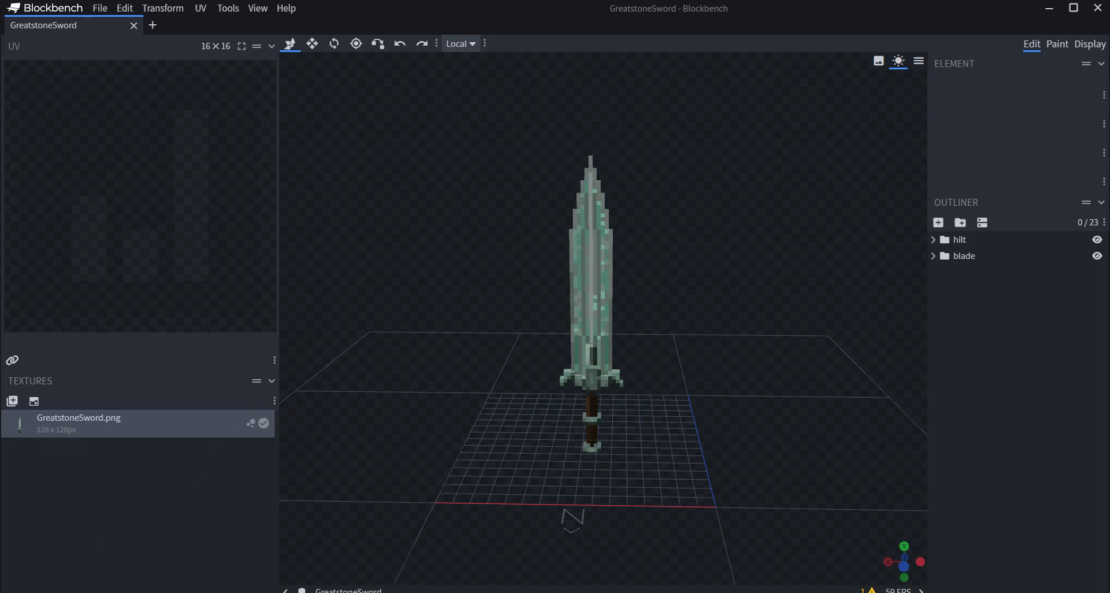
- Switch to the browser to play the video on the MoonLight Great Sword datapack page, and return to Blockbench
key(alt+Tab)
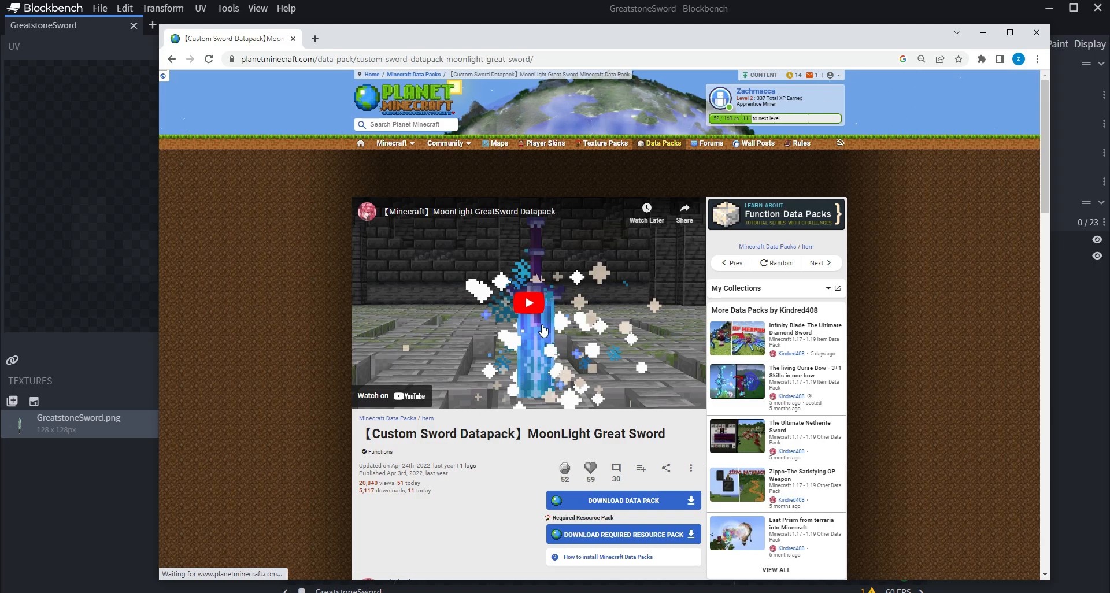
scroll(526, 314, down, 2)
scroll(528, 248, up, 2)
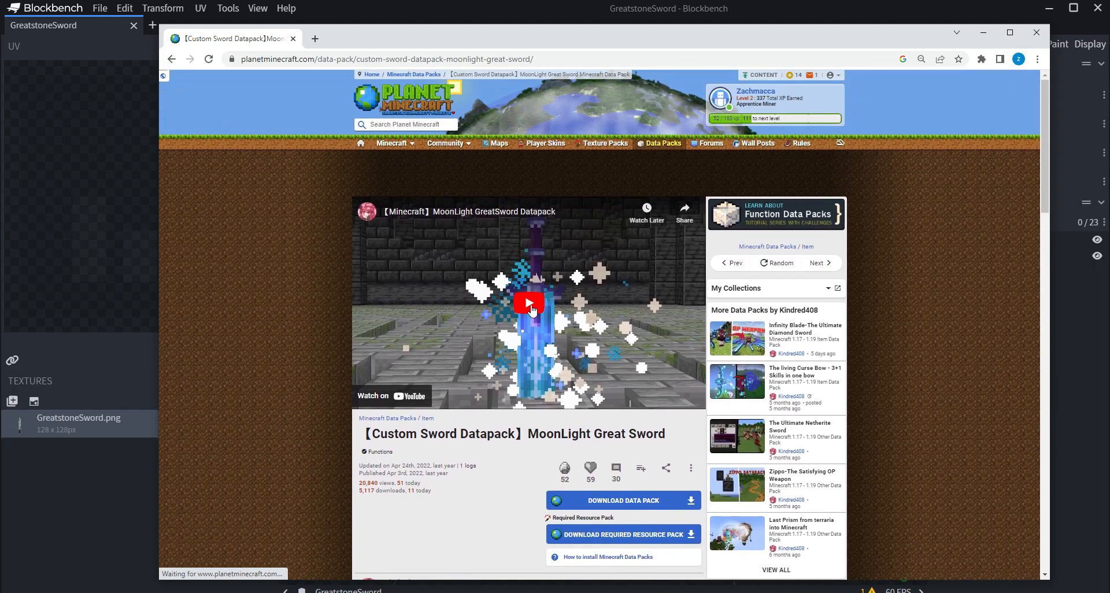
click(531, 305)
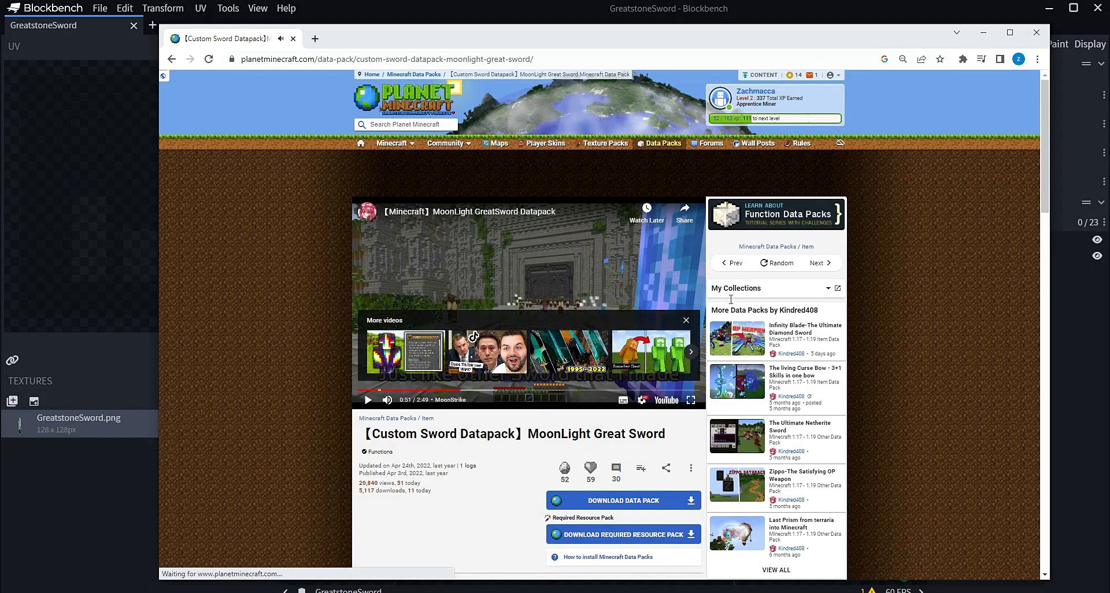
click(685, 320)
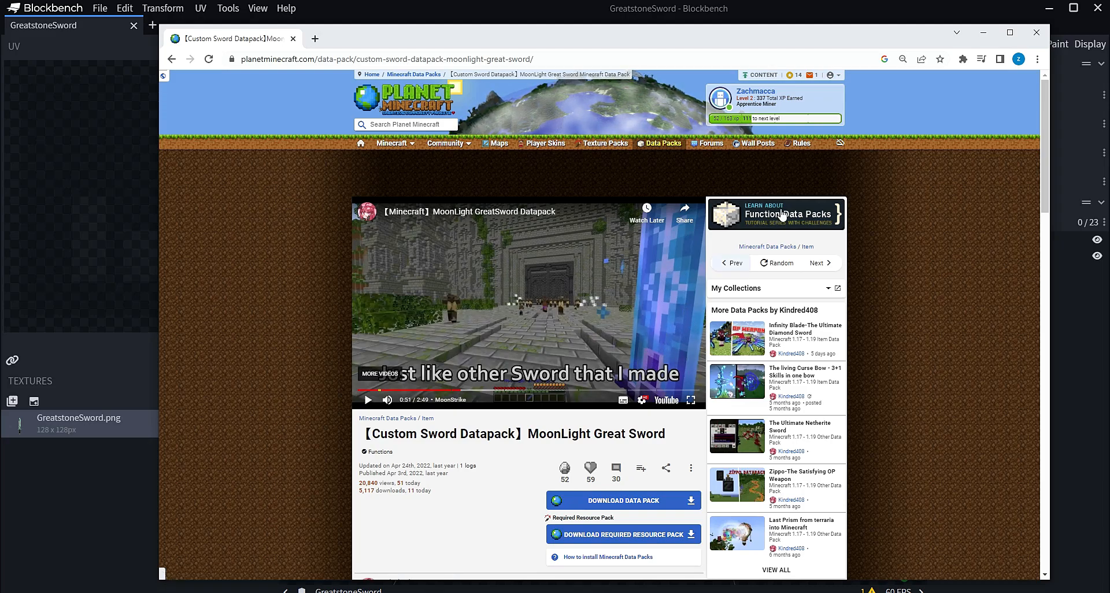
click(986, 32)
drag(743, 249, 738, 220)
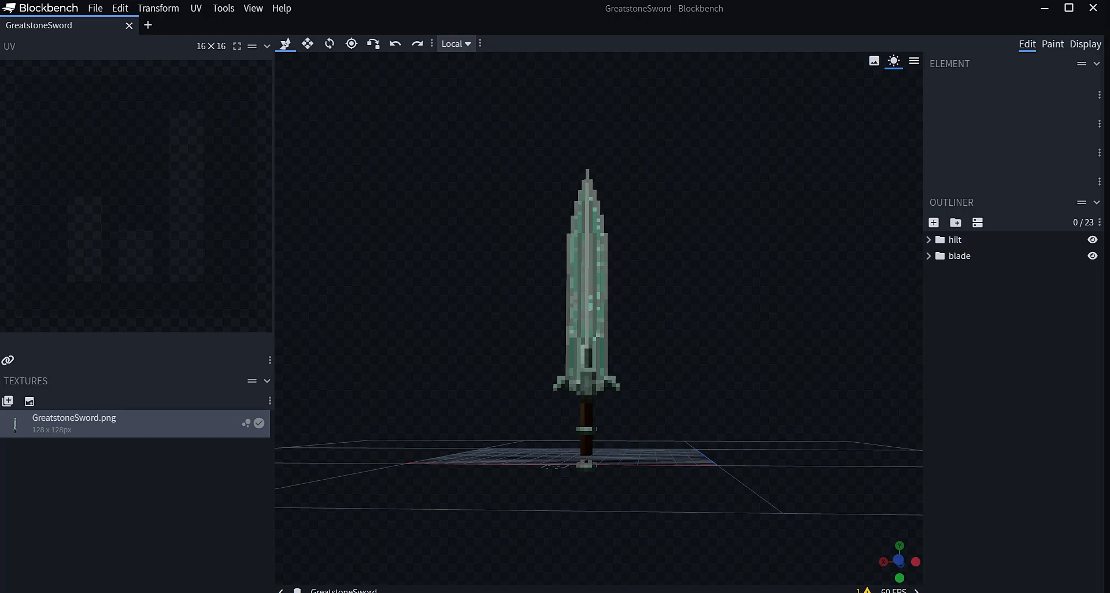
- Revisit the MoonLight Great Sword datapack page in the browser, and switch back to Blockbench to examine the greatstone sword from several angles
click(61, 592)
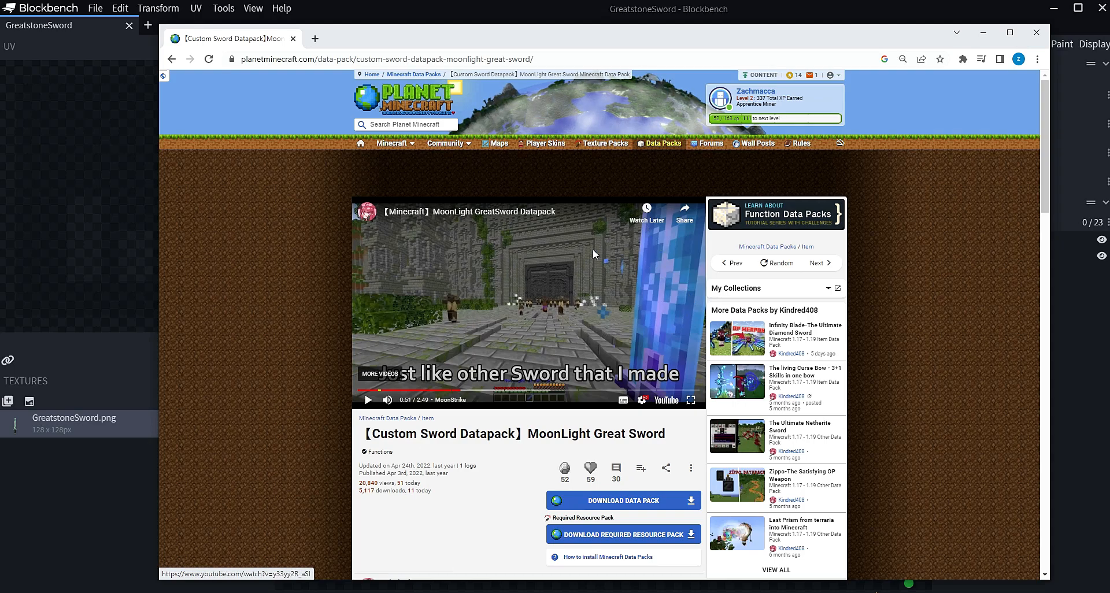
click(708, 203)
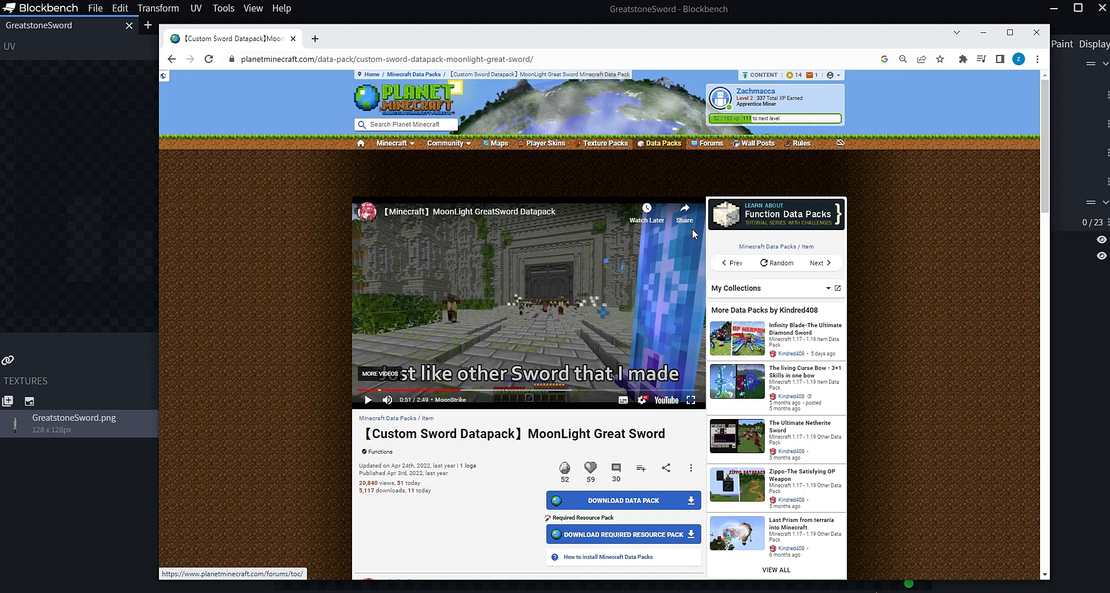
click(982, 32)
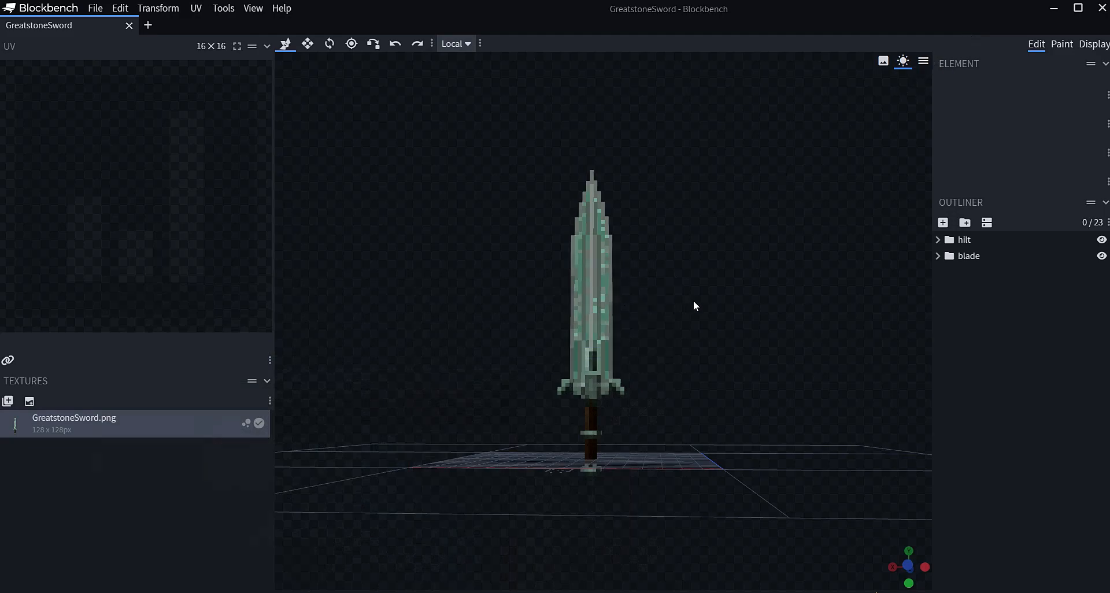
drag(696, 305, 532, 321)
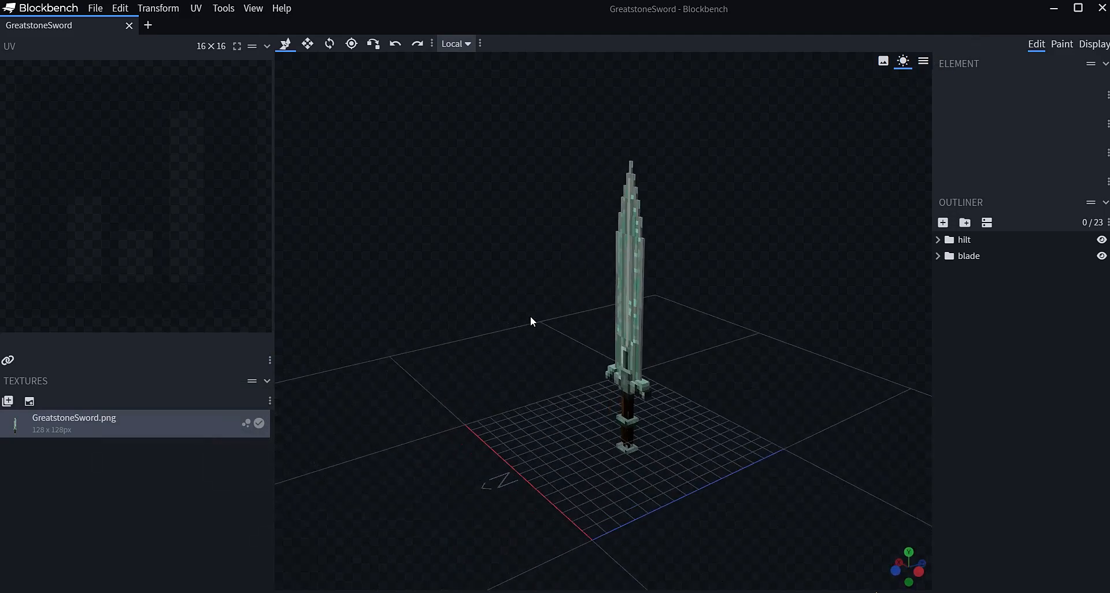
drag(775, 266, 763, 239)
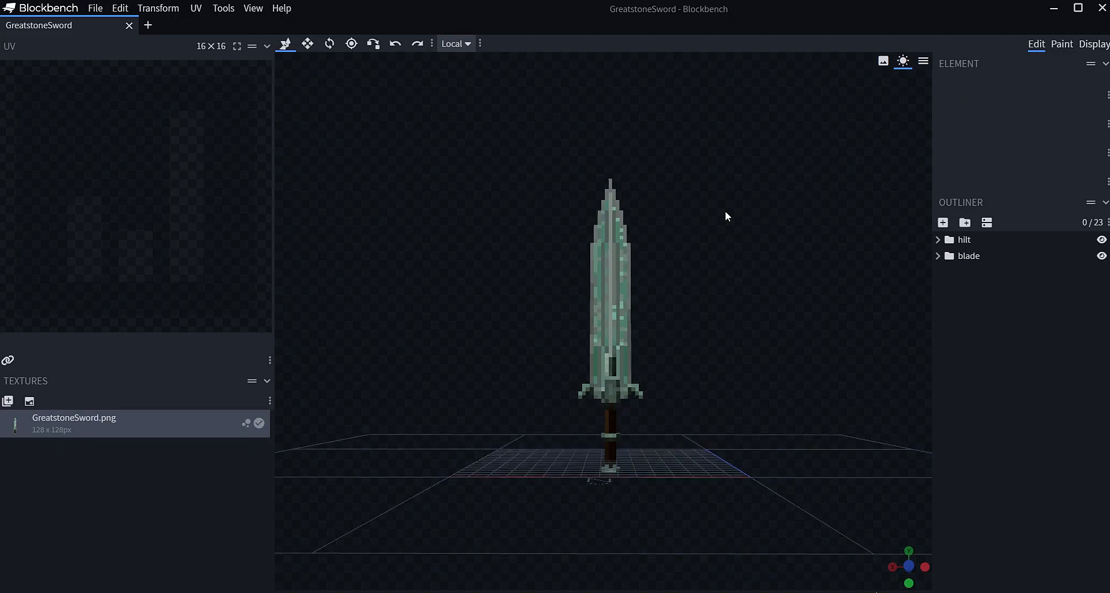
drag(726, 216, 689, 264)
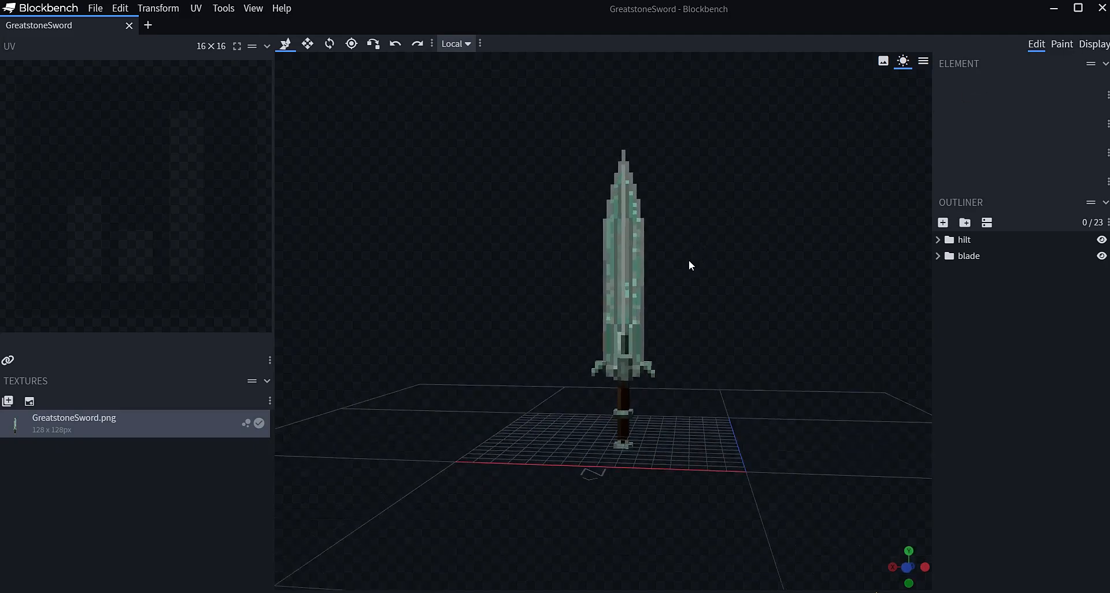
scroll(689, 259, up, 3)
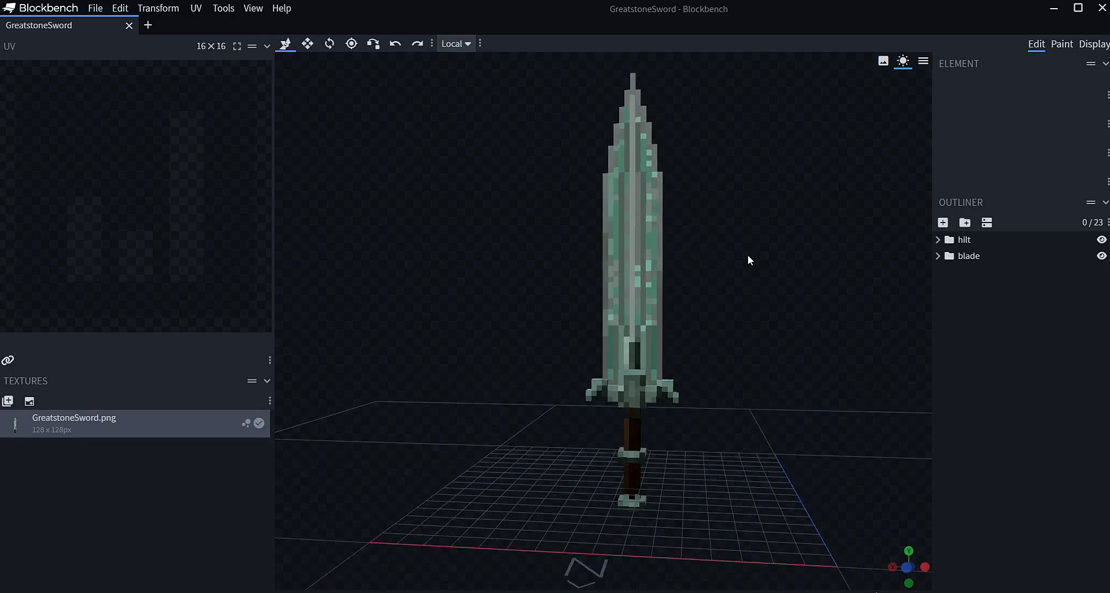
- Expand the hilt and blade groups to inspect the cubes that make up the sword, and collapse both groups again
drag(748, 257, 712, 275)
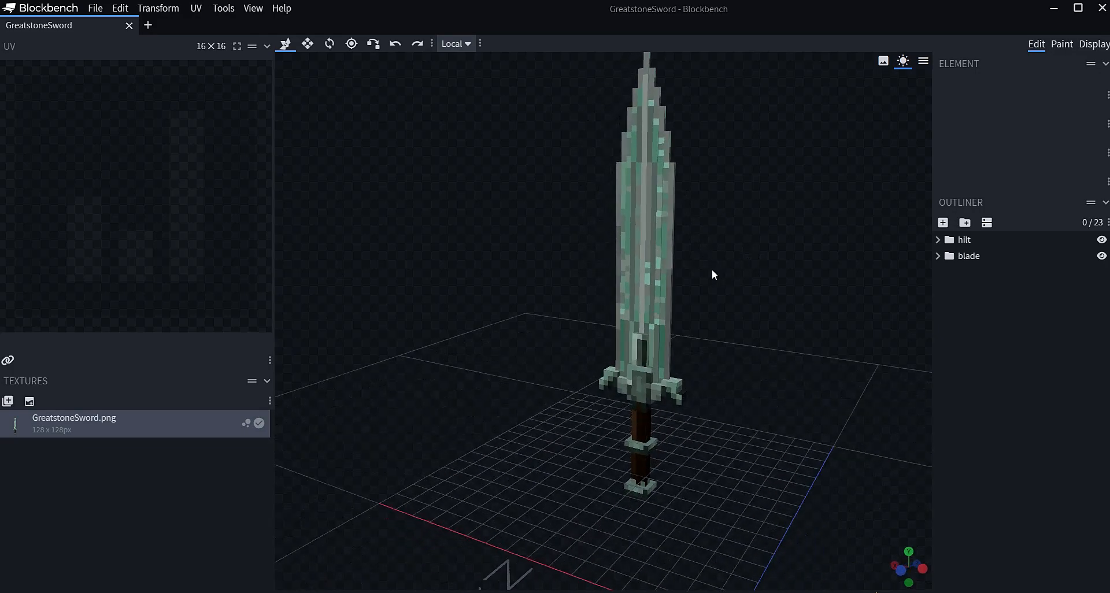
click(938, 241)
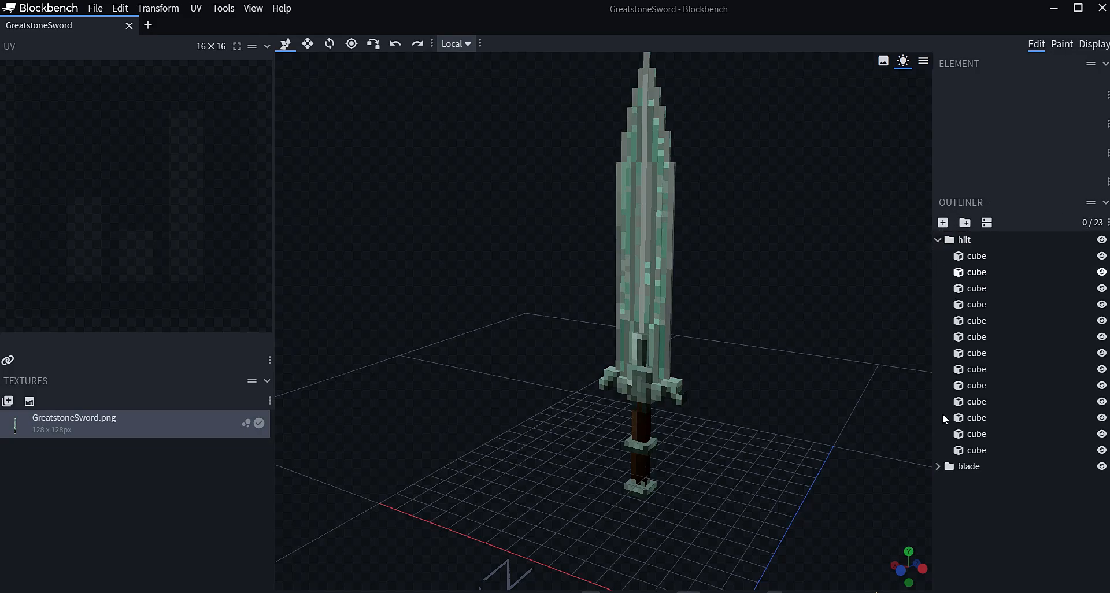
click(938, 466)
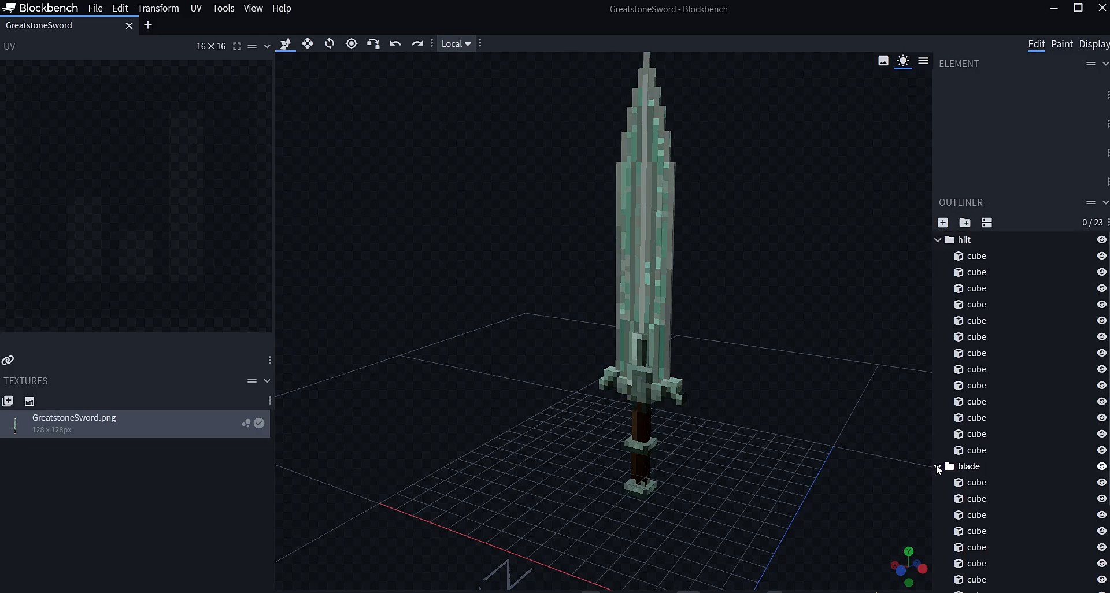
click(938, 466)
click(938, 237)
drag(866, 277, 682, 330)
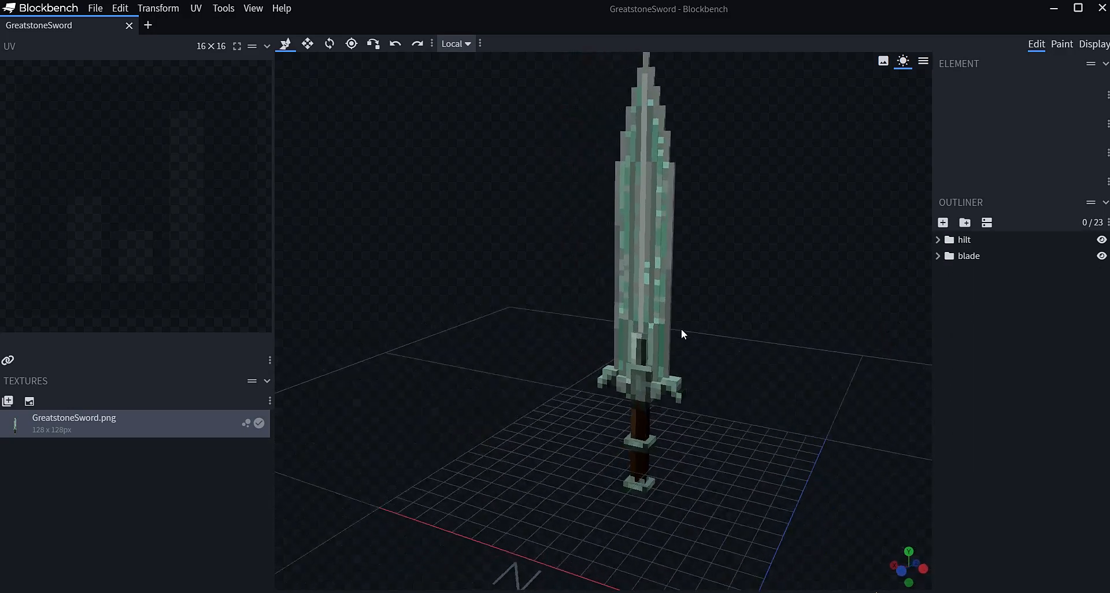
- Move the small hilt cube in front of the blade outward along Z to 10.935, return it to the sword, and collapse the hilt group
click(640, 349)
drag(763, 335, 673, 321)
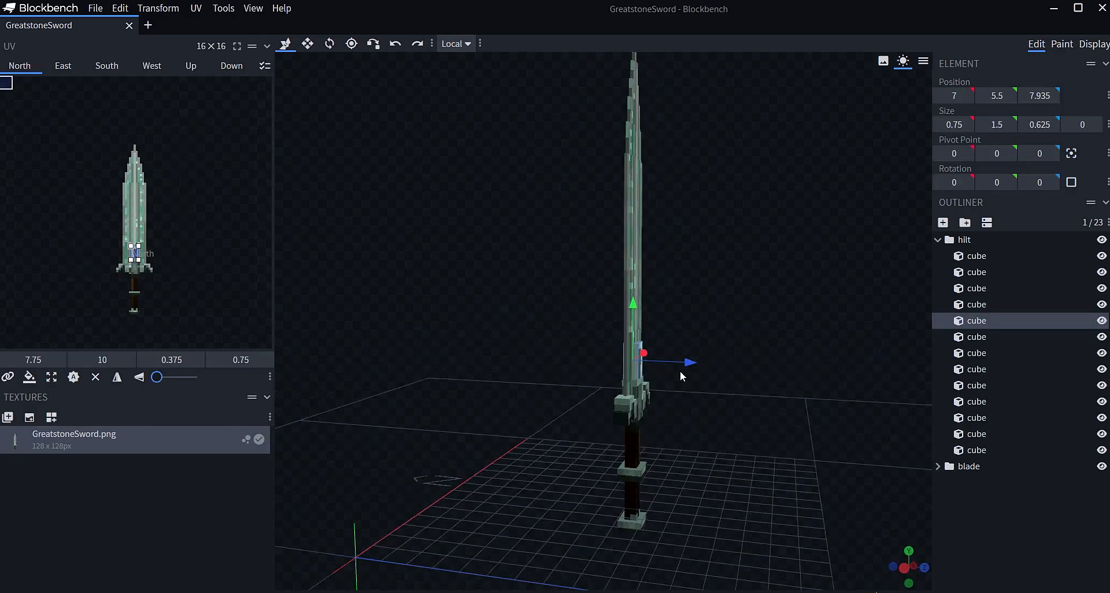
drag(695, 363, 758, 366)
drag(748, 414, 779, 394)
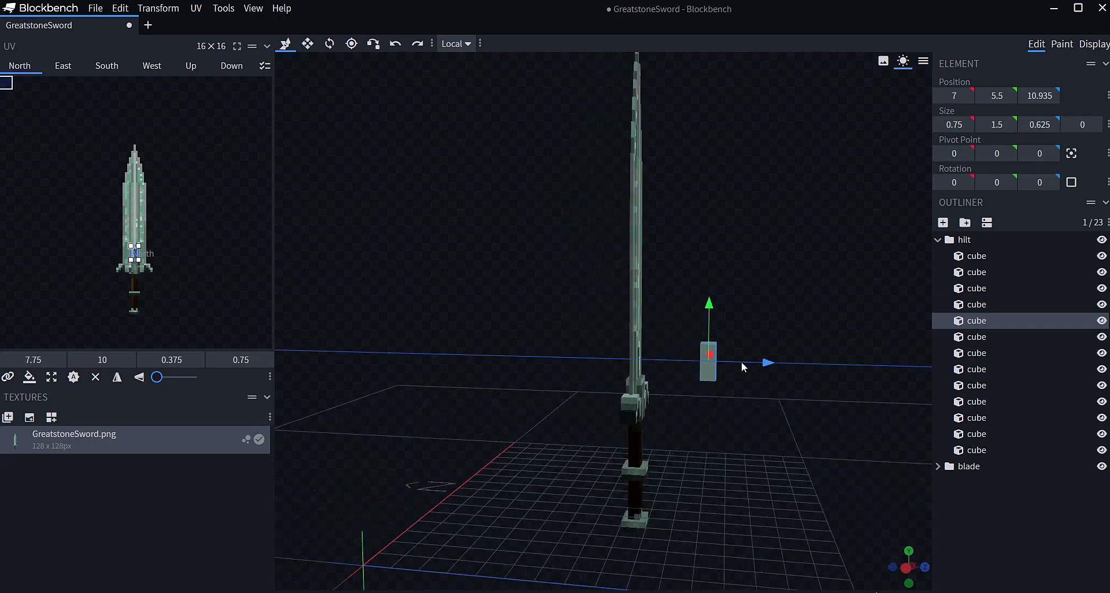
drag(741, 362, 678, 363)
drag(716, 396, 806, 378)
click(940, 504)
drag(773, 282, 753, 304)
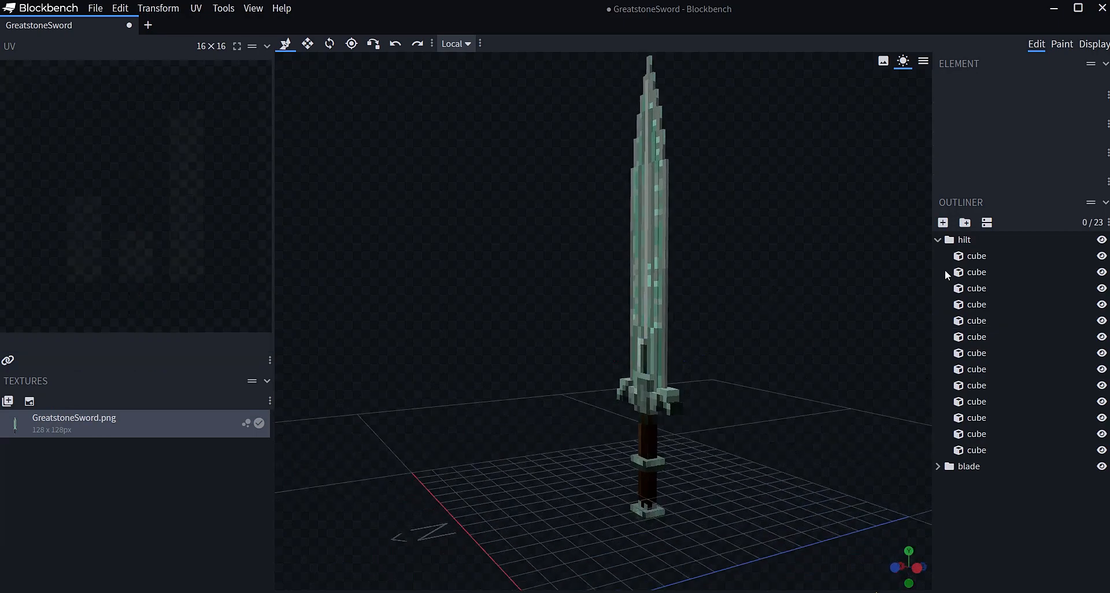
click(937, 239)
drag(808, 241, 751, 309)
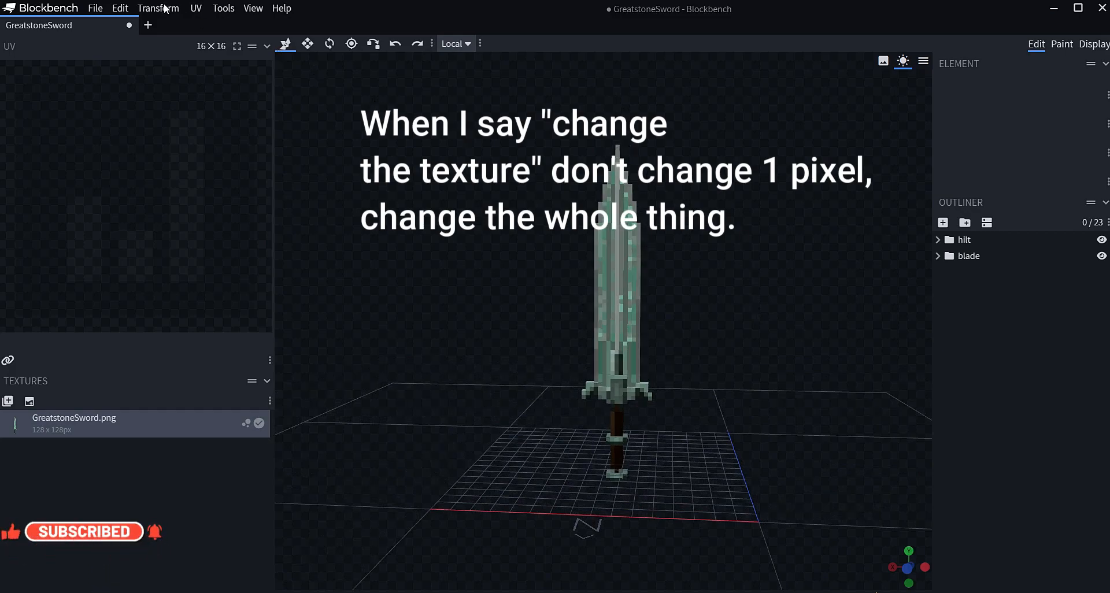
- Close GreatstoneSword without saving, look through the recent models and open moonlight
click(128, 24)
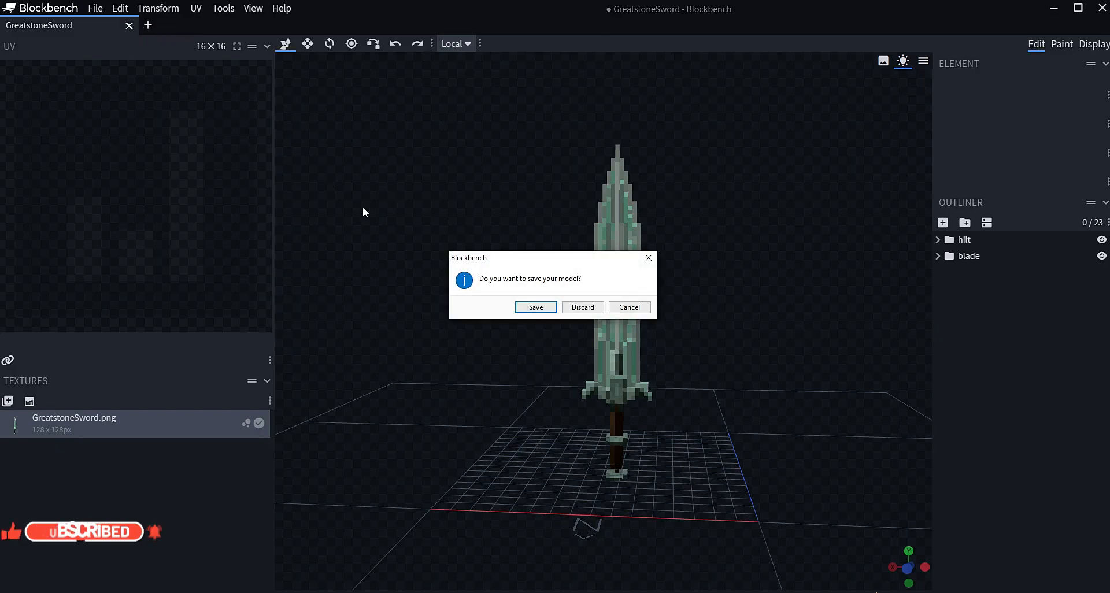
click(583, 307)
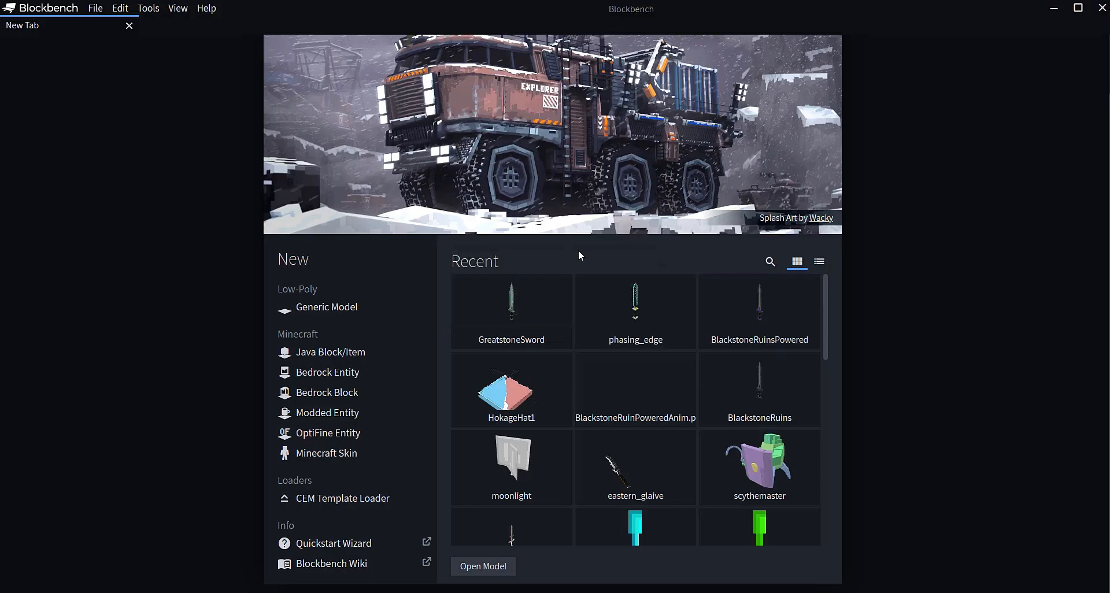
scroll(581, 271, down, 1)
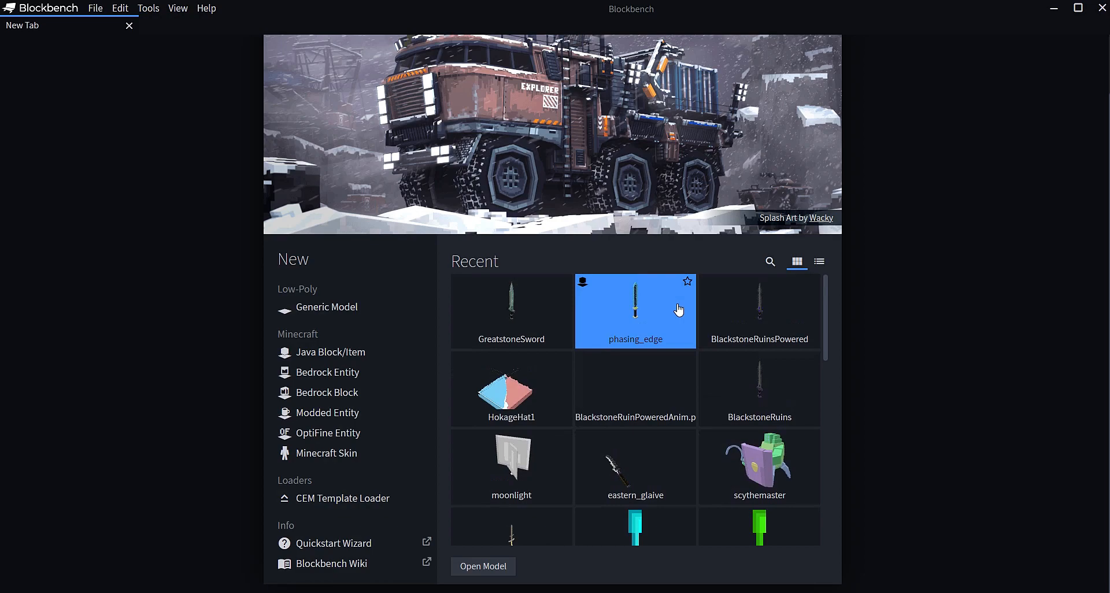
scroll(677, 310, down, 2)
scroll(678, 311, down, 3)
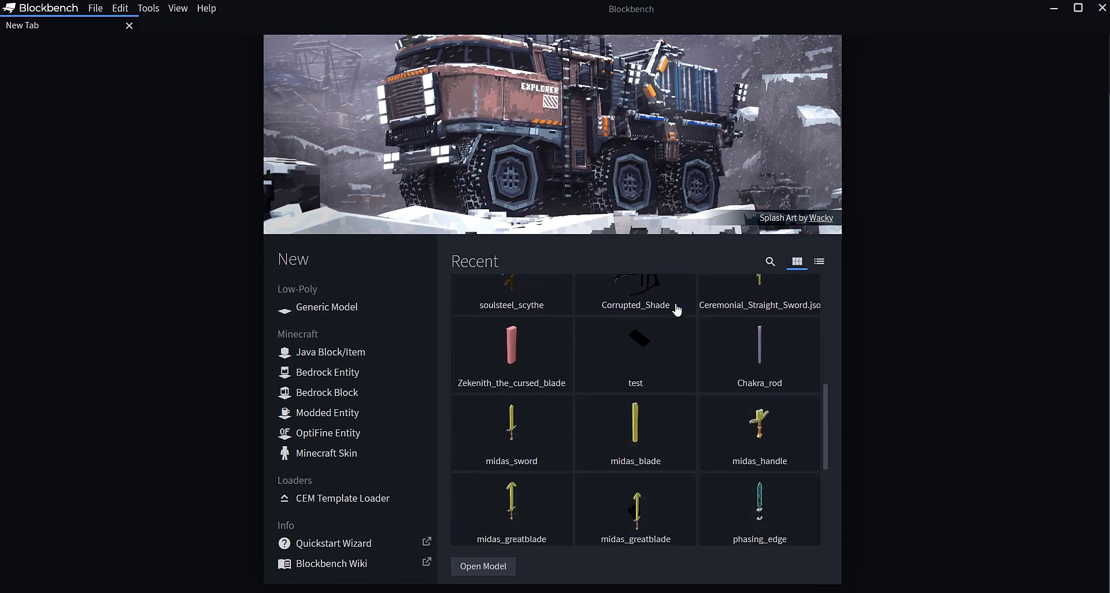
scroll(663, 392, down, 3)
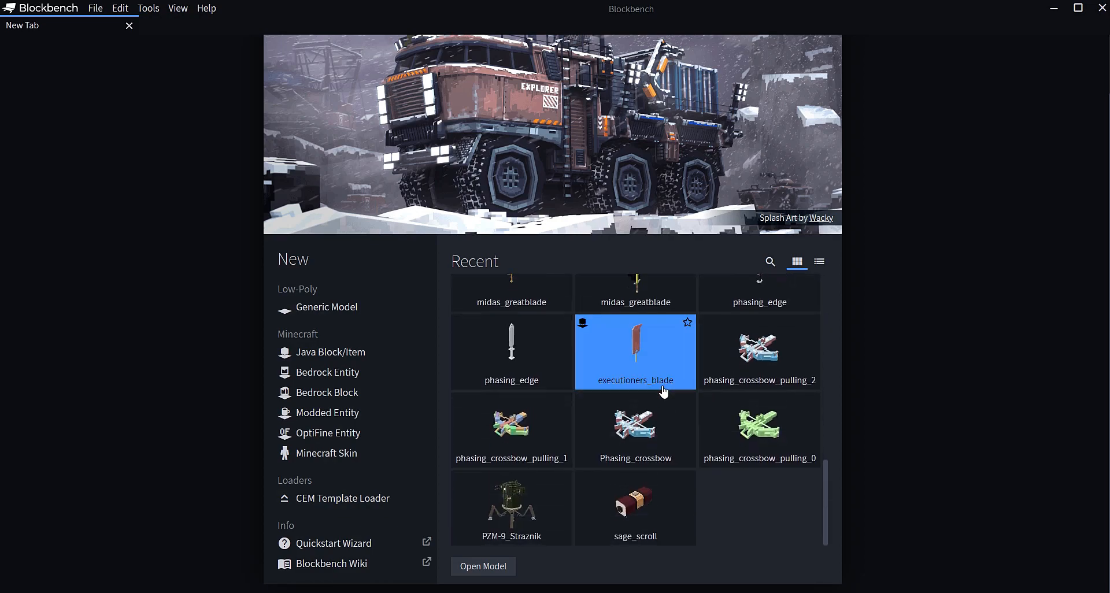
scroll(759, 535, up, 1)
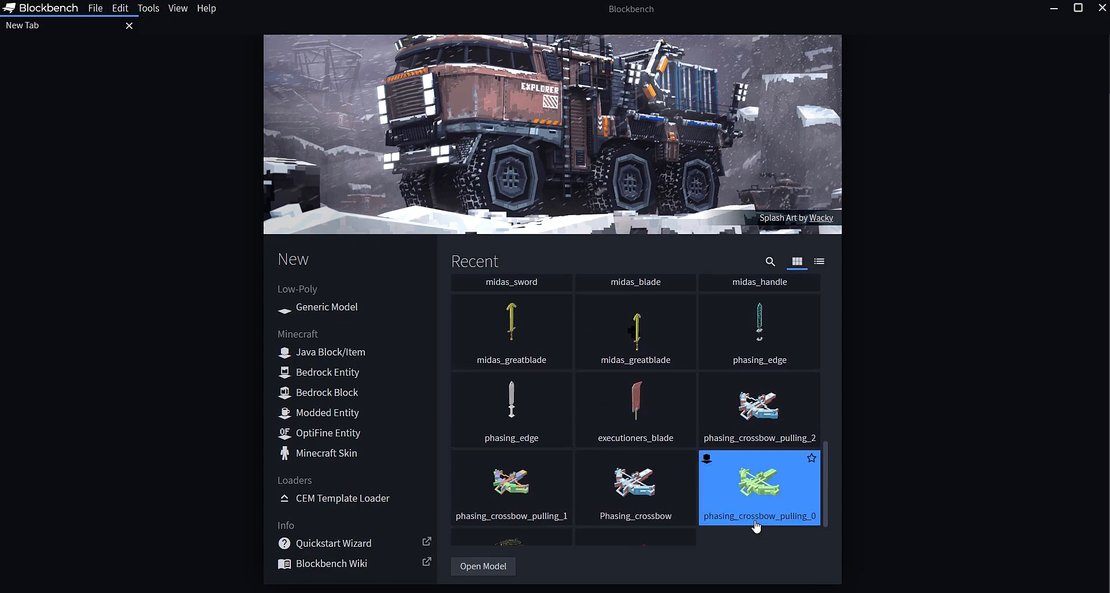
scroll(758, 523, up, 5)
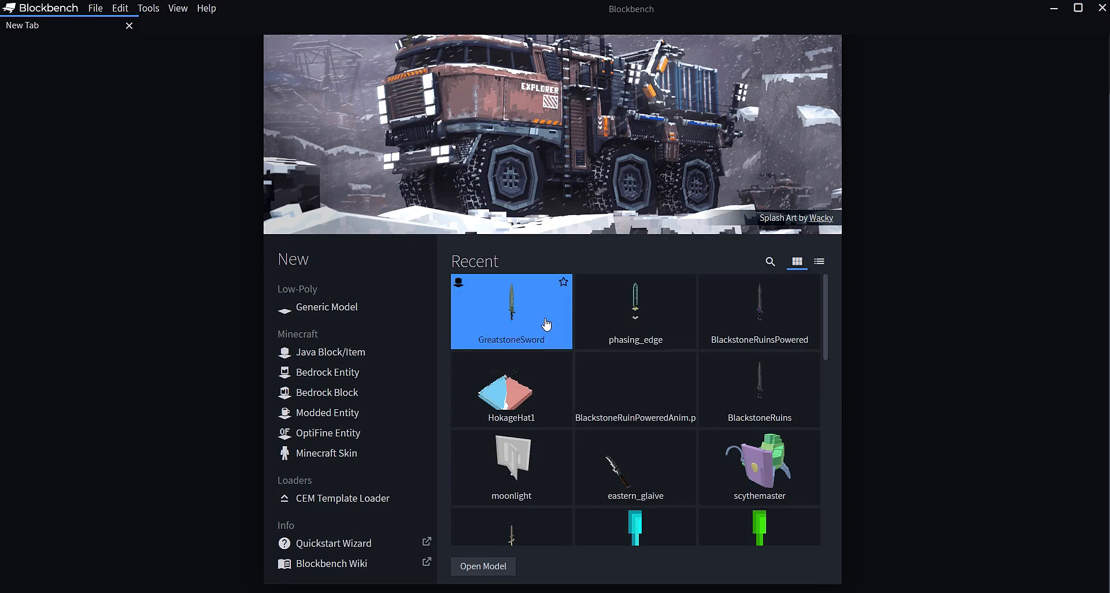
click(521, 466)
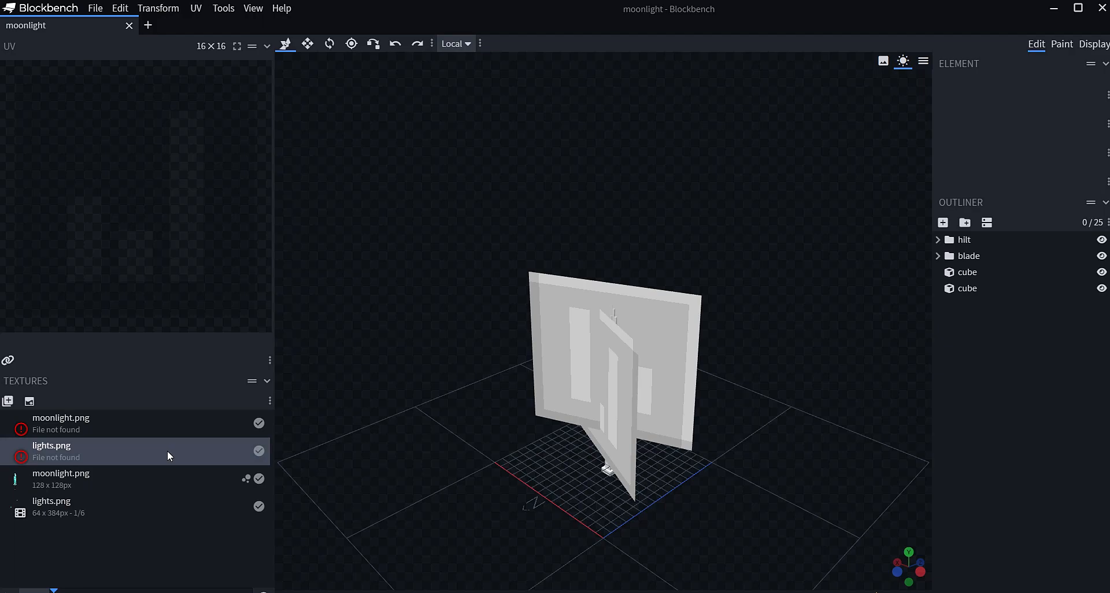
- Delete the missing lights.png and moonlight.png textures, keeping the copies whose files are found
key(Delete)
click(153, 434)
key(Delete)
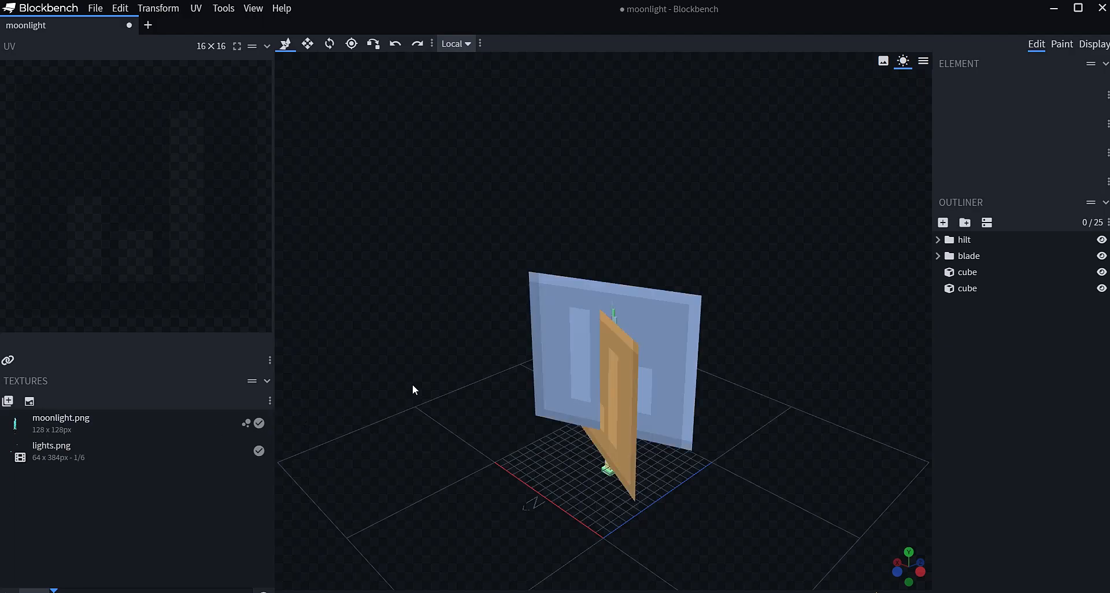
- Select the two large crossing plane cubes outside the groups and apply the animated lights.png texture to them
drag(420, 313, 376, 297)
click(593, 367)
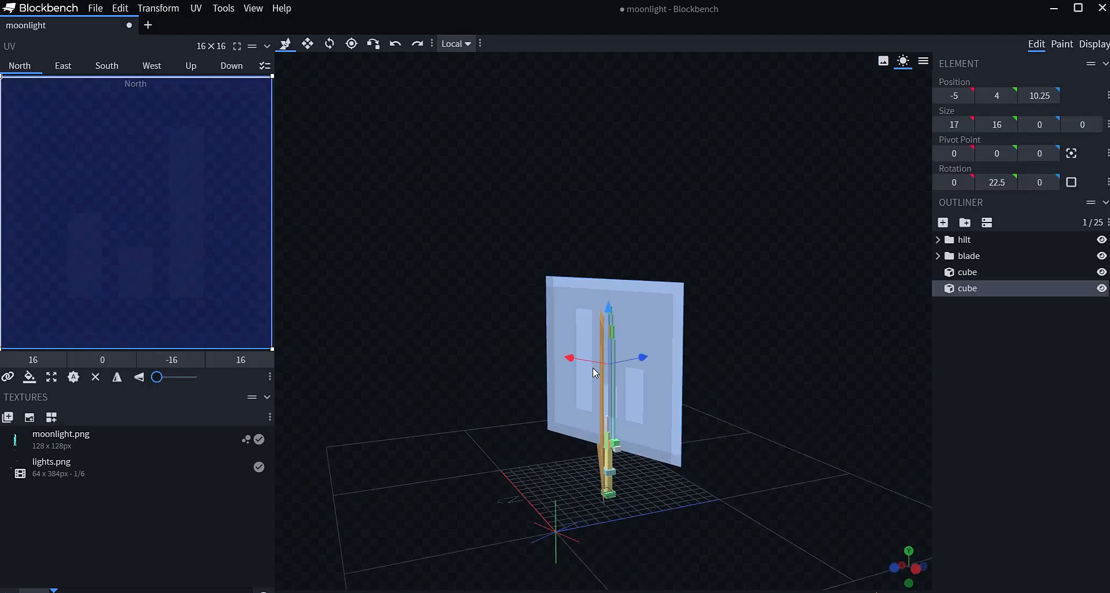
drag(572, 503, 652, 509)
shift+click(637, 433)
right_click(630, 429)
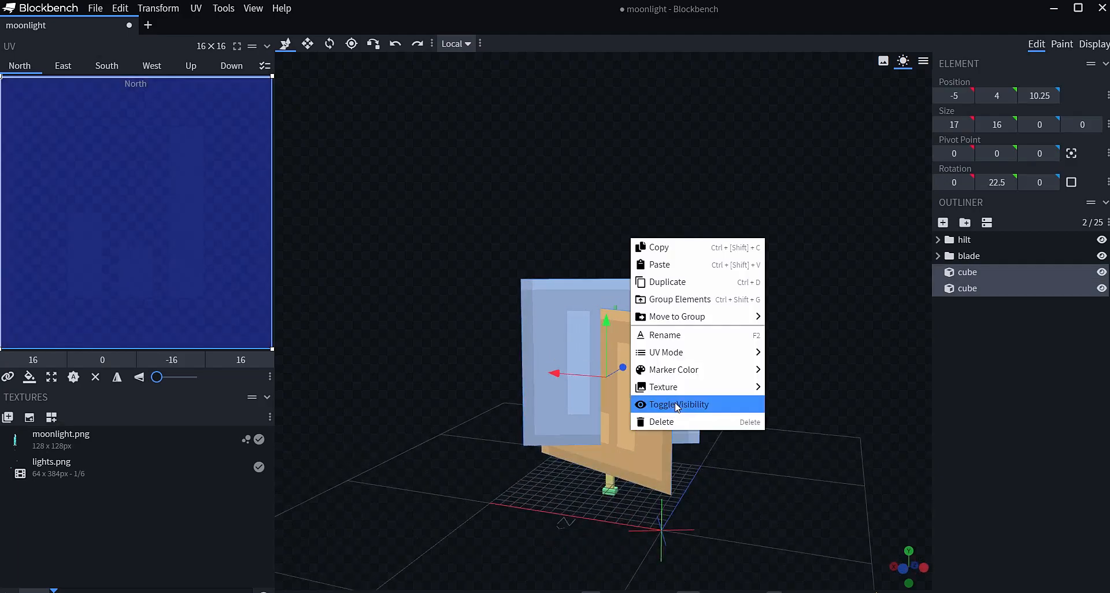
mouse_move(711, 387)
click(804, 422)
drag(823, 405, 598, 381)
scroll(598, 381, up, 5)
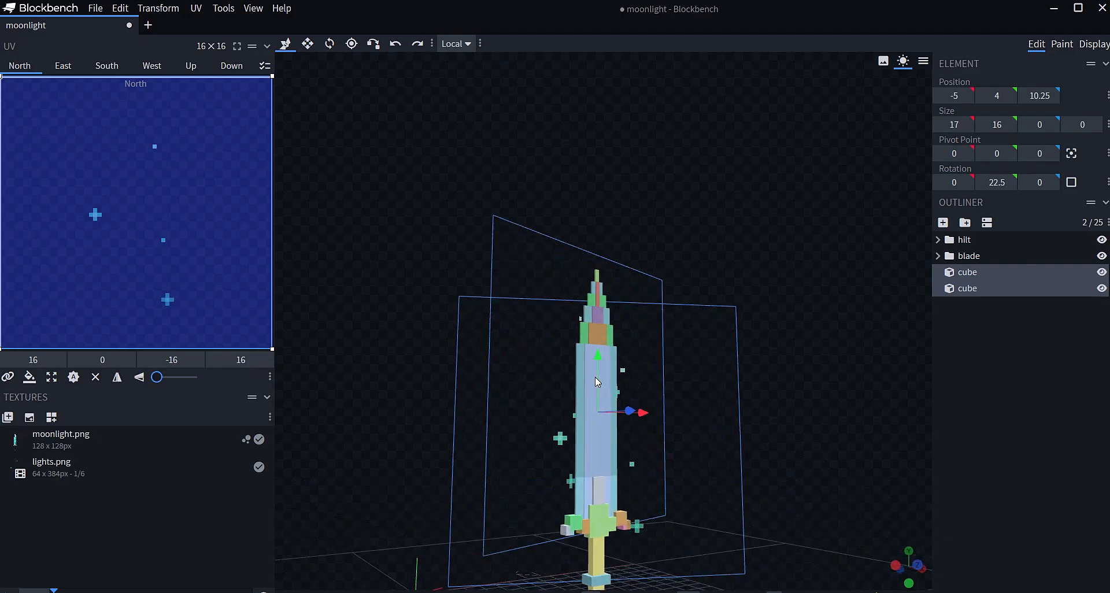
- Switch to the browser and open the video list of the MoonLight GreatSword datapack creator's YouTube channel
key(alt+Tab)
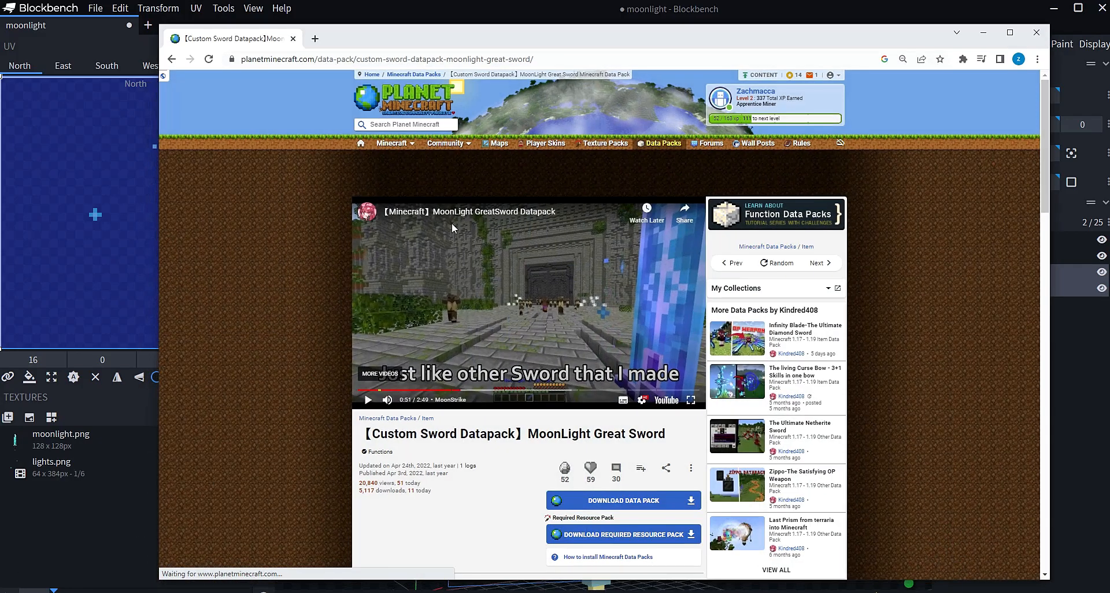
click(369, 210)
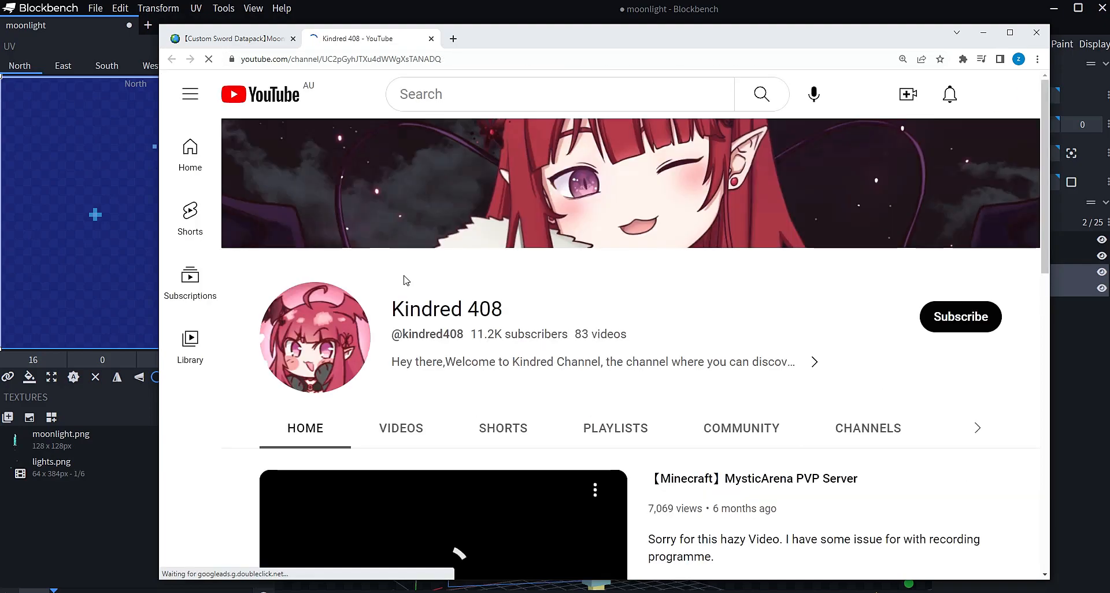
scroll(412, 264, down, 1)
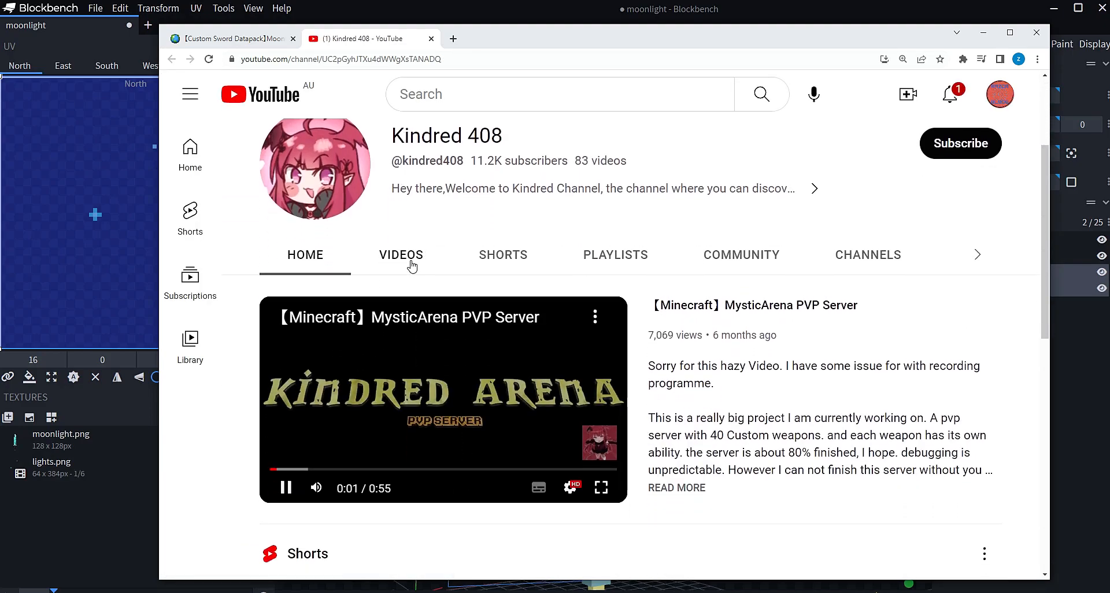
click(400, 254)
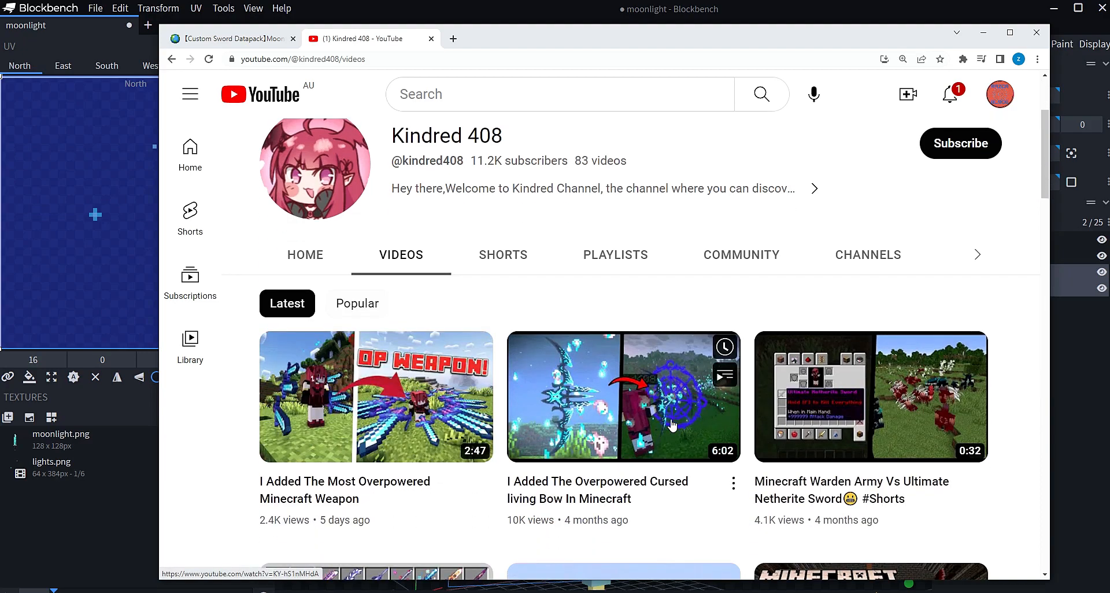
- Look through the channel's uploaded videos, examining the previews and thumbnails of the custom Minecraft weapon datapacks
mouse_move(672, 425)
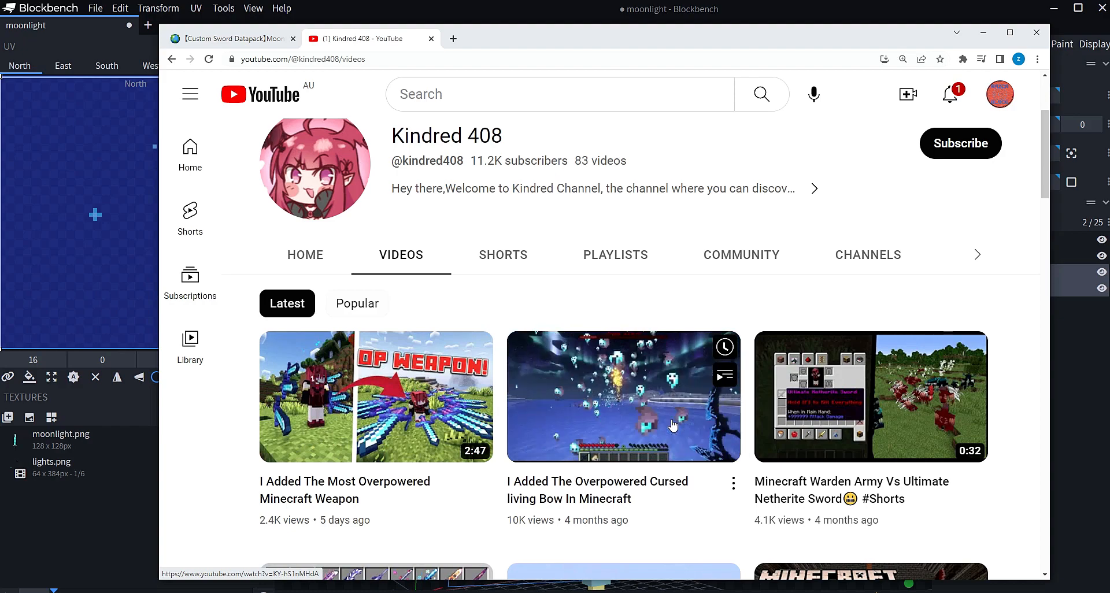
mouse_move(890, 435)
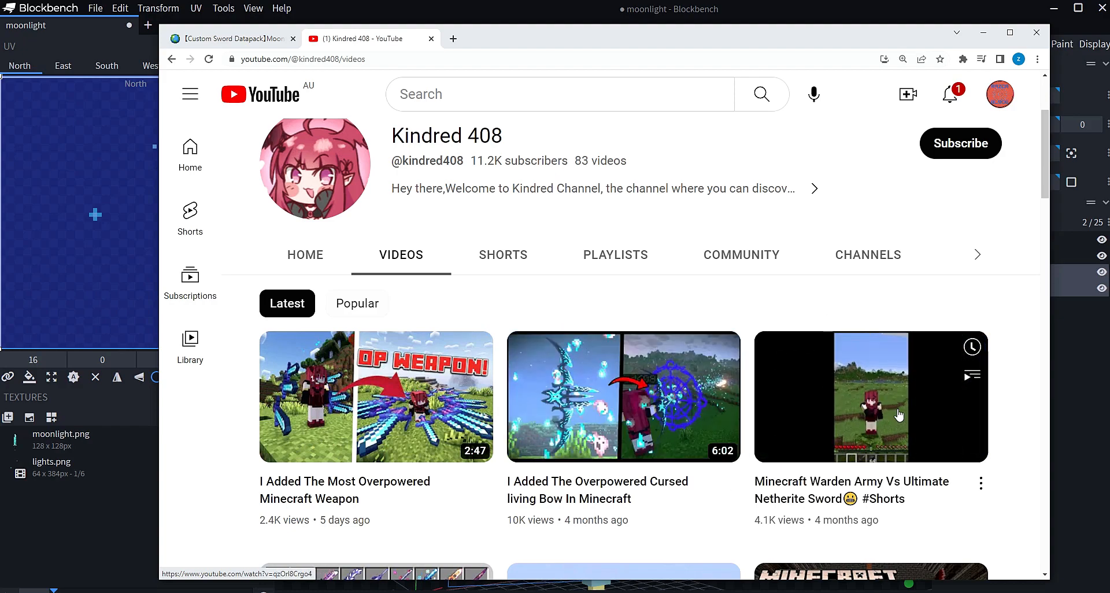
scroll(944, 298, down, 4)
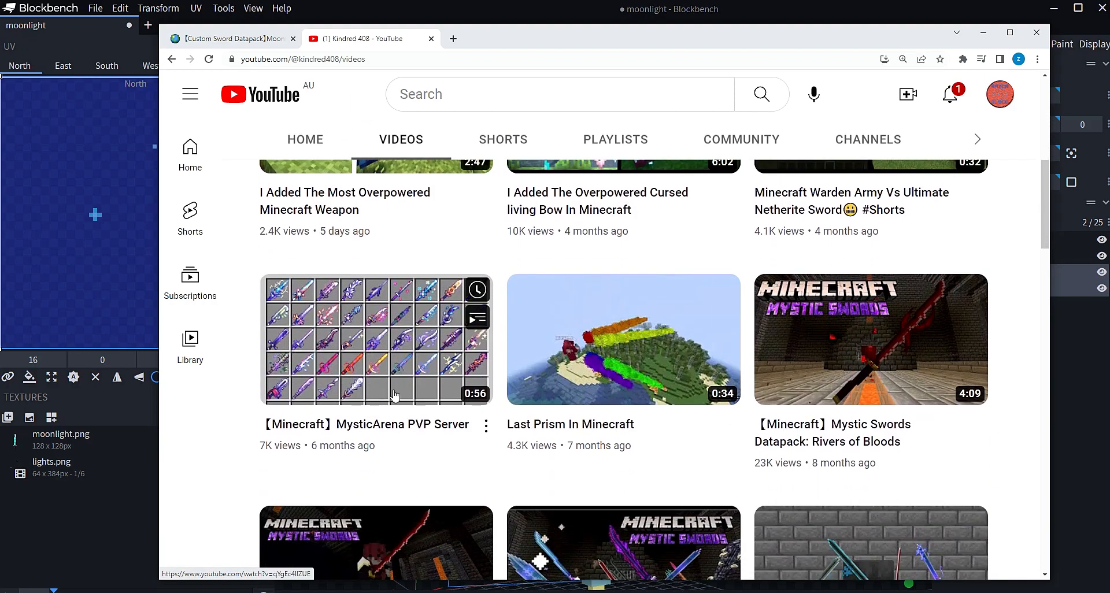
mouse_move(591, 396)
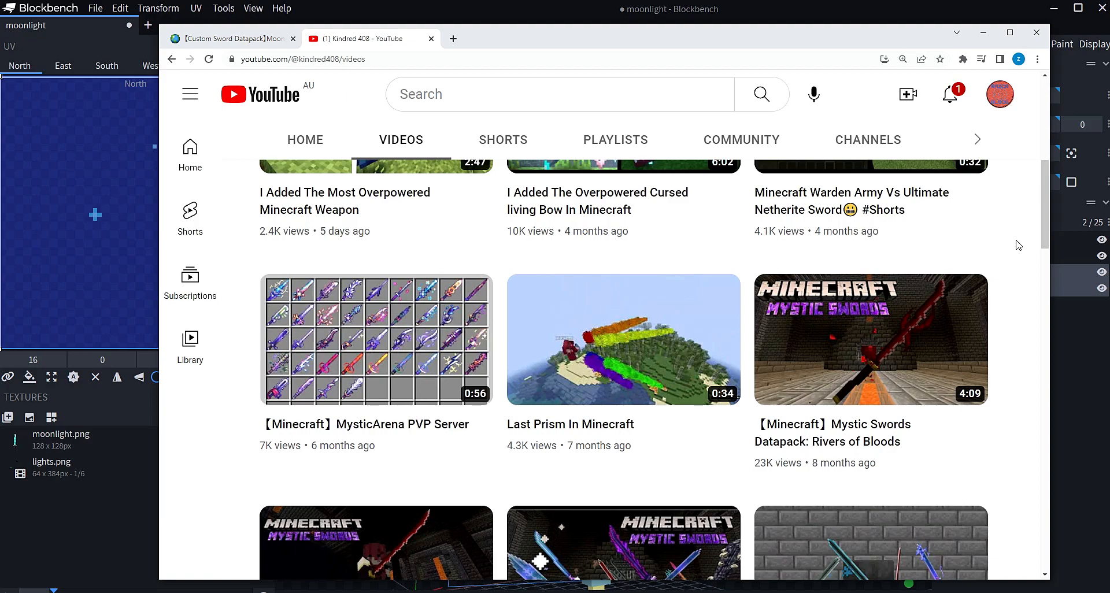
scroll(1018, 245, down, 2)
scroll(1018, 245, down, 1)
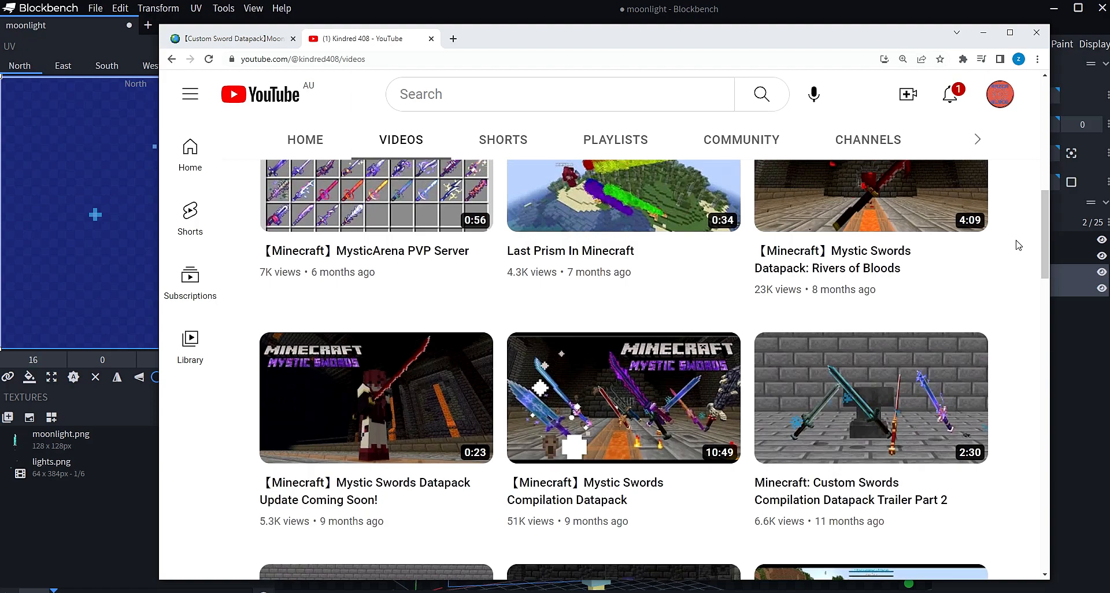
scroll(1018, 245, up, 1)
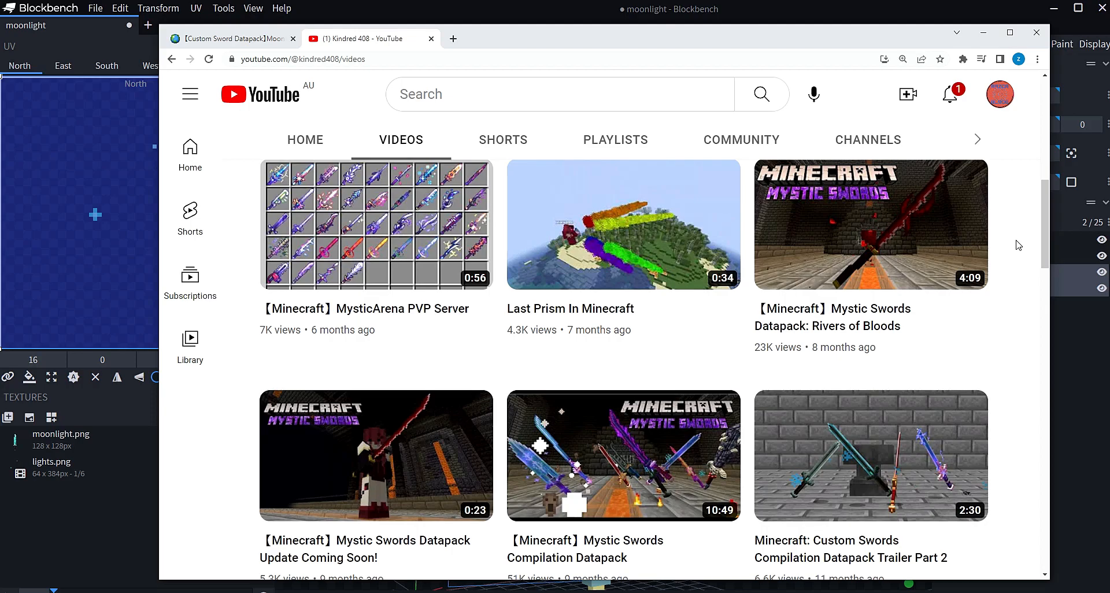
scroll(1018, 245, up, 10)
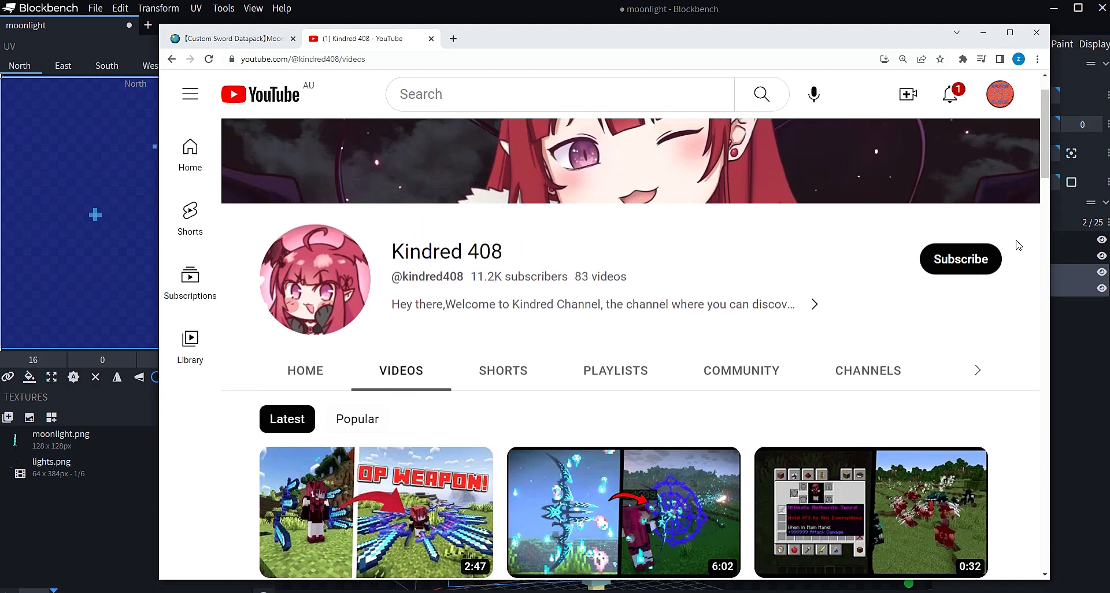
scroll(1018, 245, down, 3)
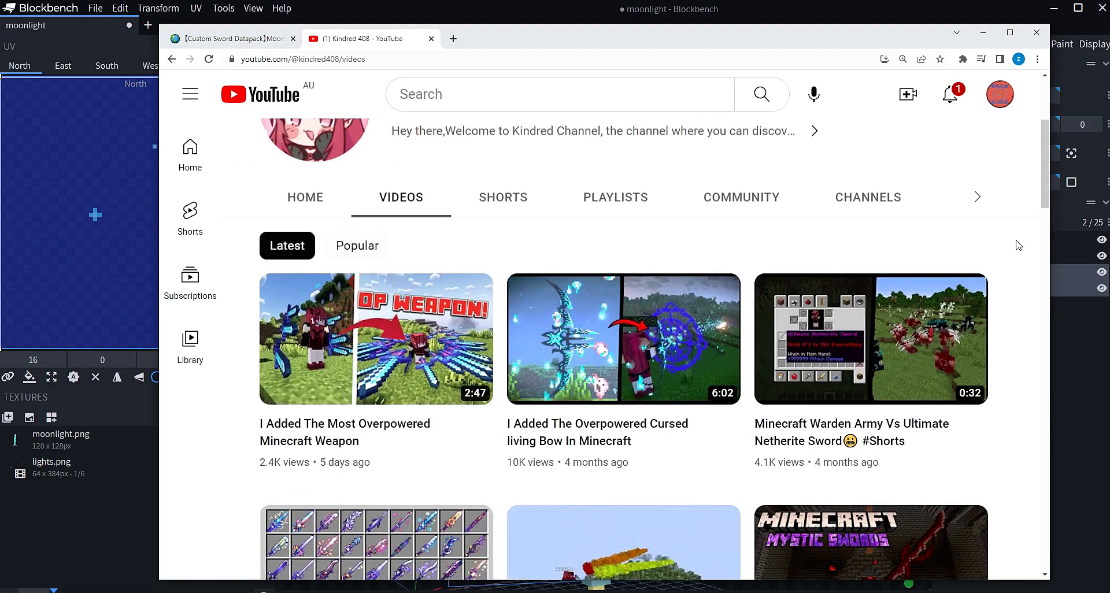
scroll(1018, 245, down, 12)
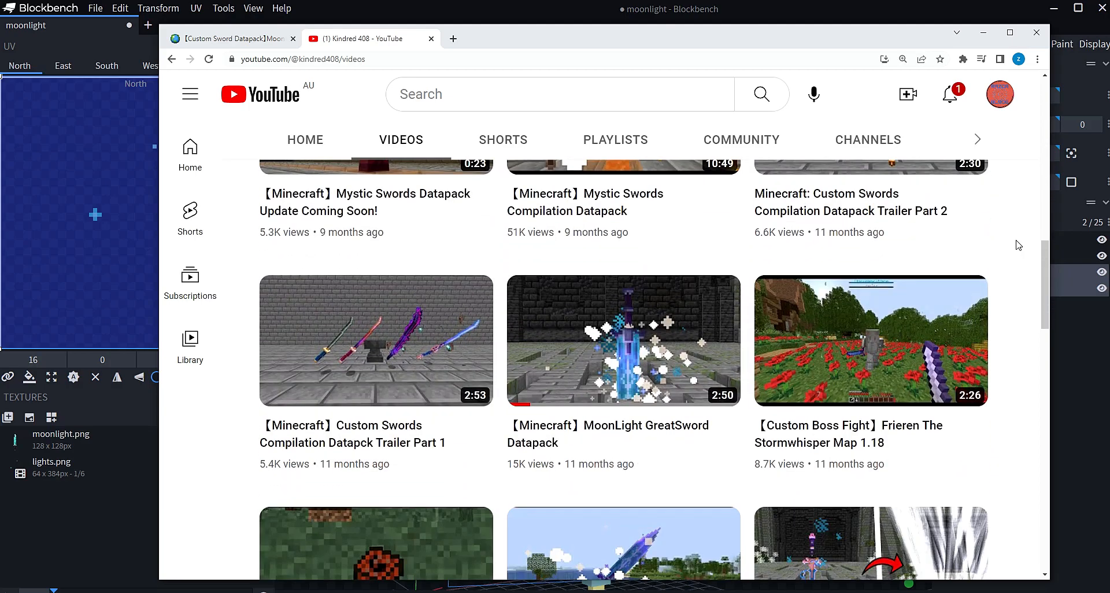
scroll(1018, 245, down, 4)
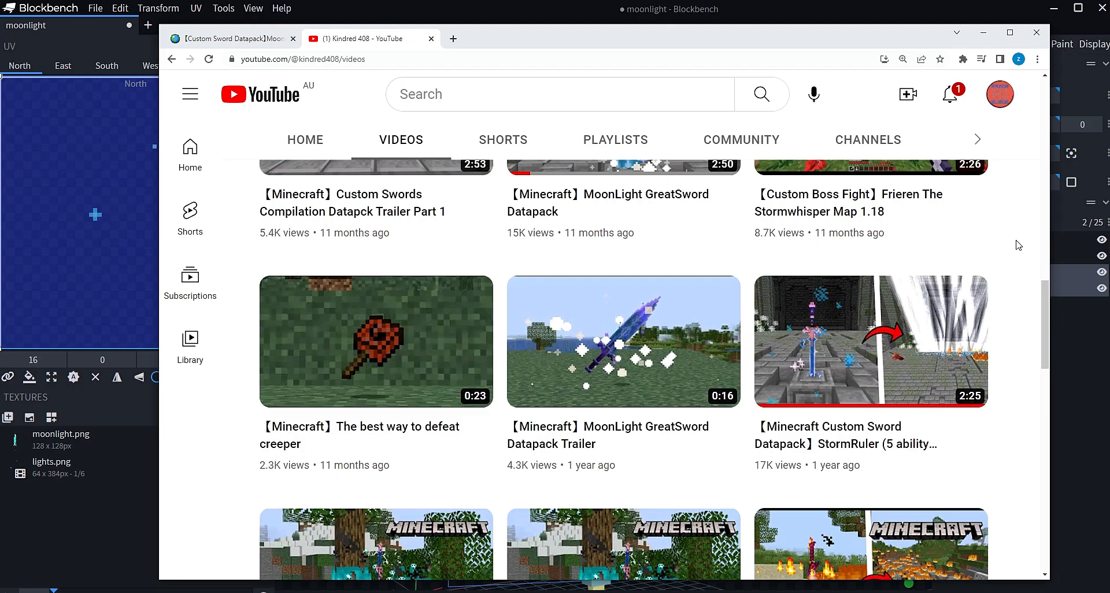
scroll(1018, 245, down, 1)
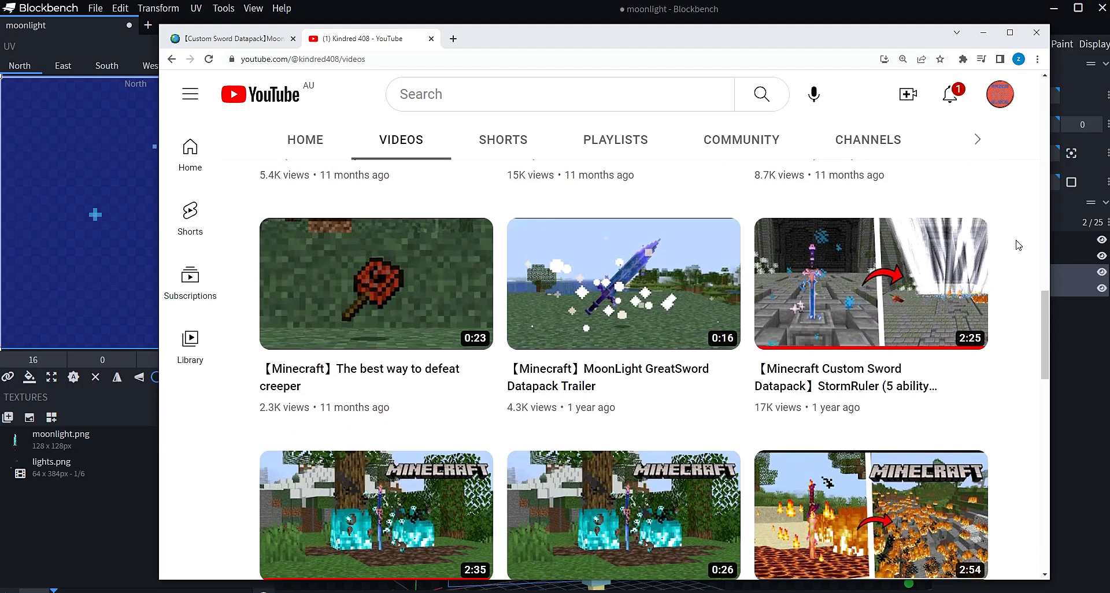
- Look over the channel's latest videos again, then return to the moonlight sword model in Blockbench
scroll(1017, 244, up, 17)
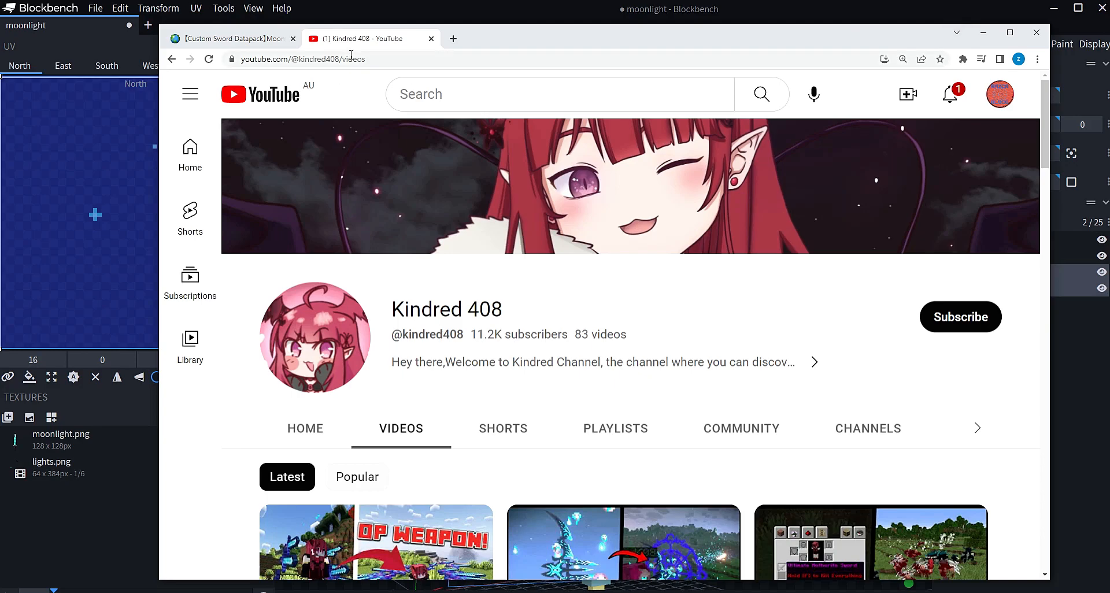
scroll(723, 318, down, 6)
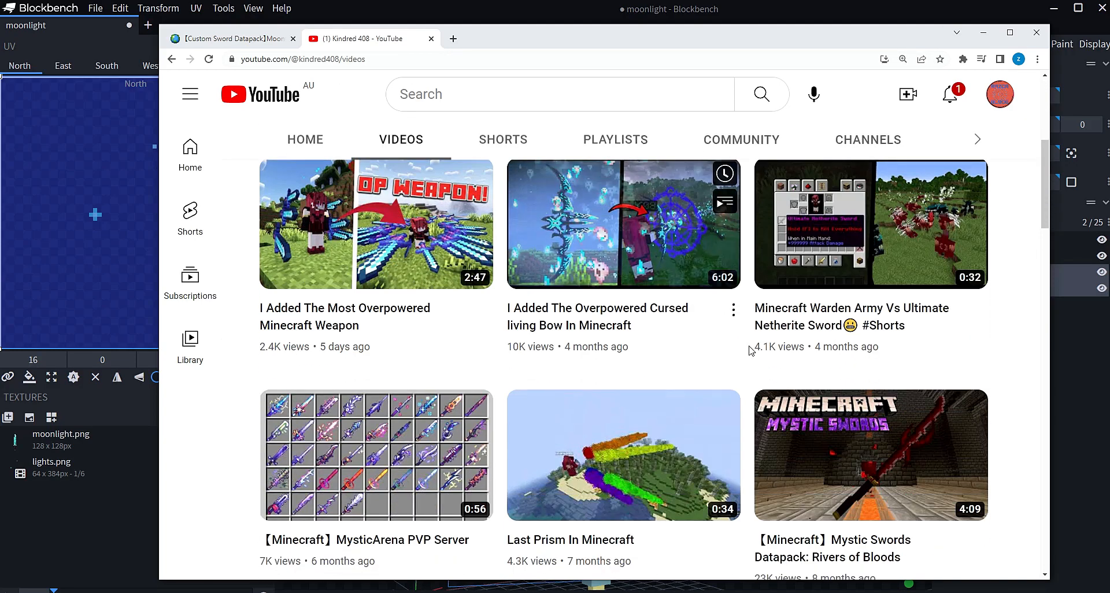
scroll(976, 349, down, 2)
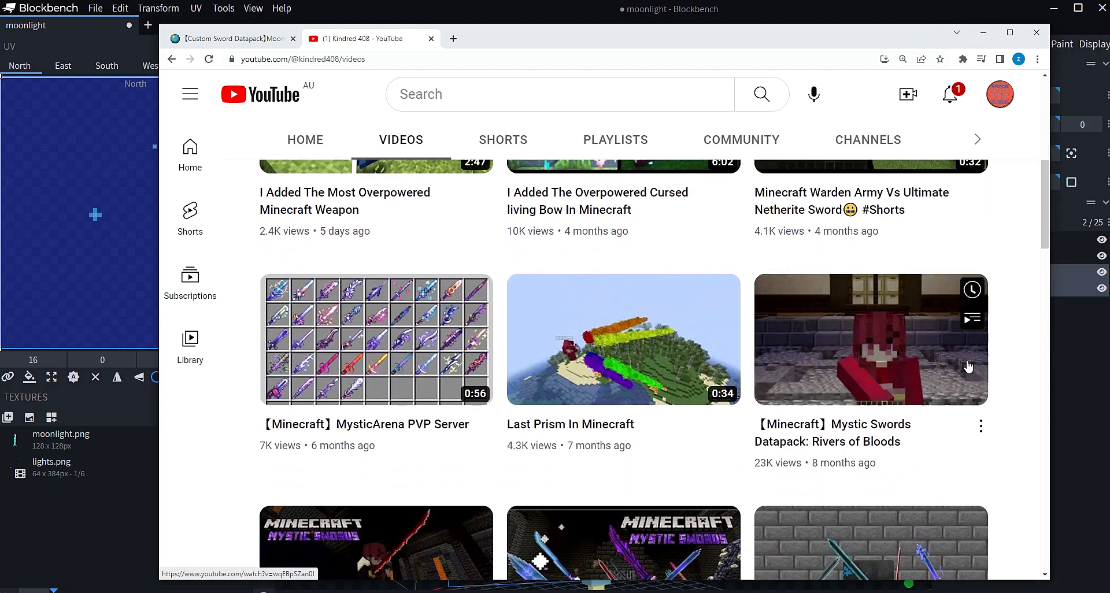
scroll(1010, 377, up, 5)
scroll(1010, 376, up, 3)
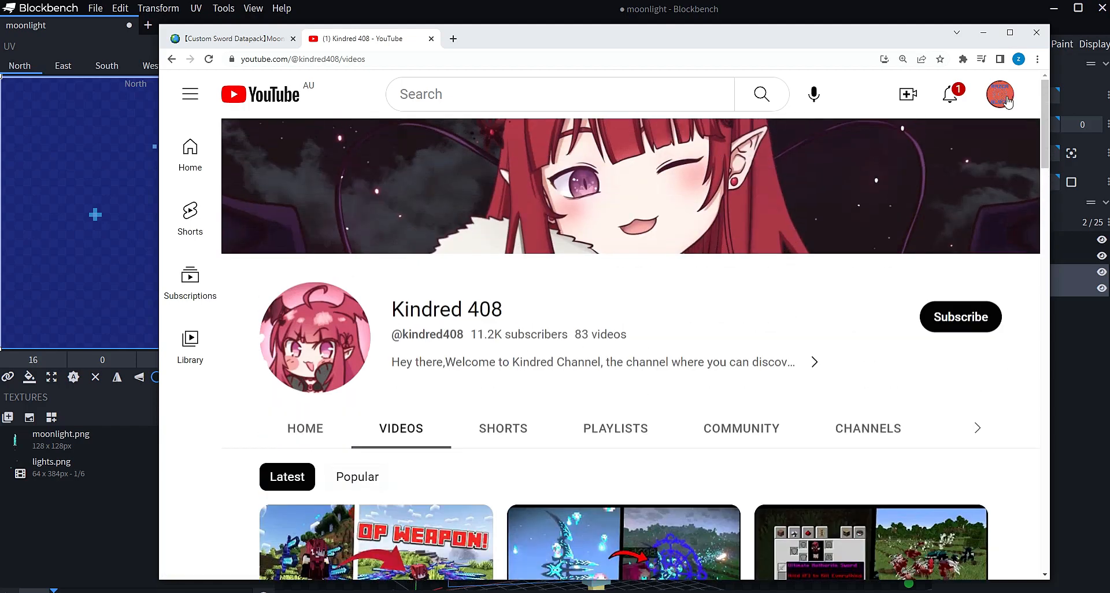
click(990, 34)
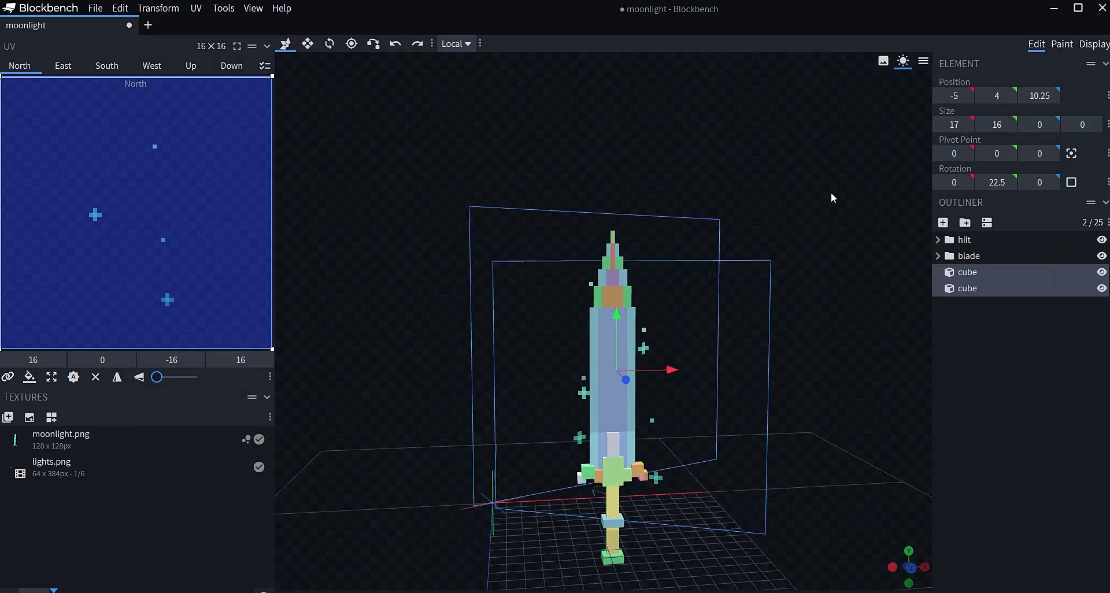
drag(805, 186, 679, 302)
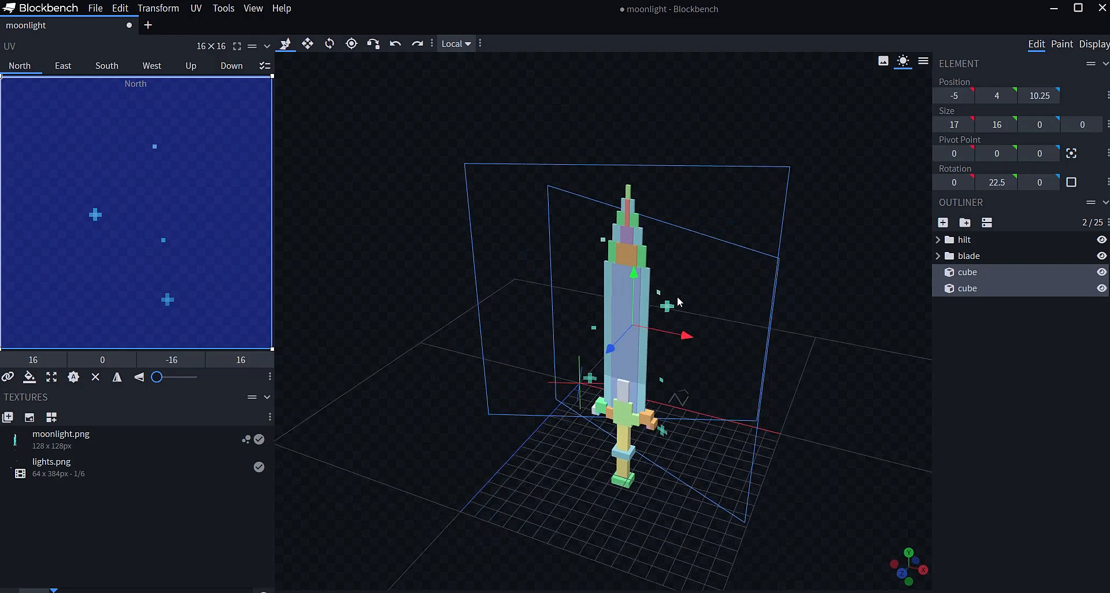
- In the browser, download the required resource pack from the MoonLight Great Sword datapack page and open the zip
click(77, 574)
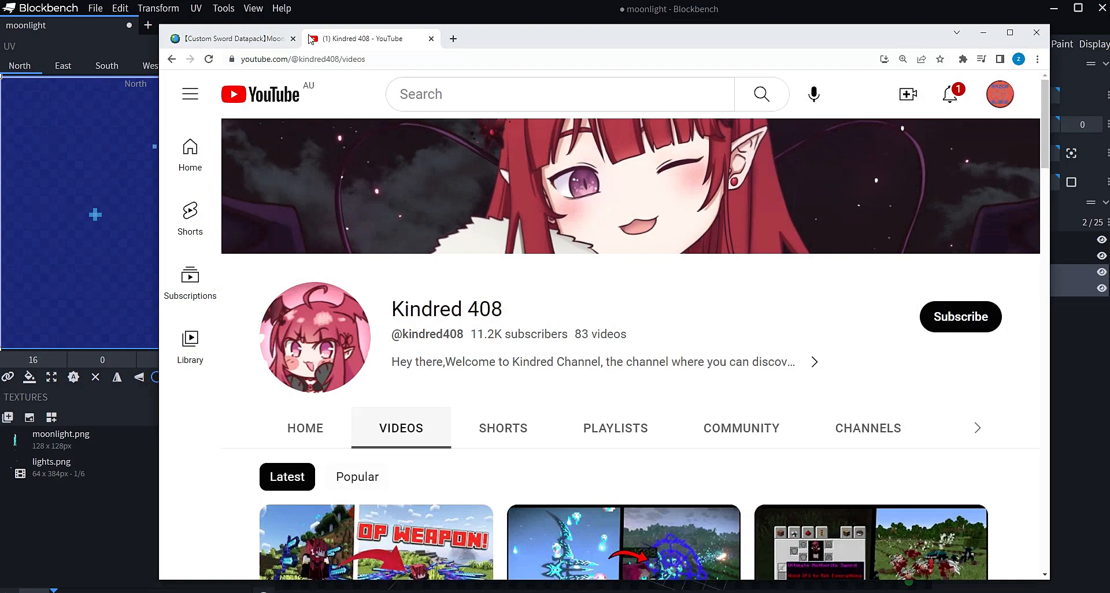
click(231, 39)
scroll(674, 457, down, 1)
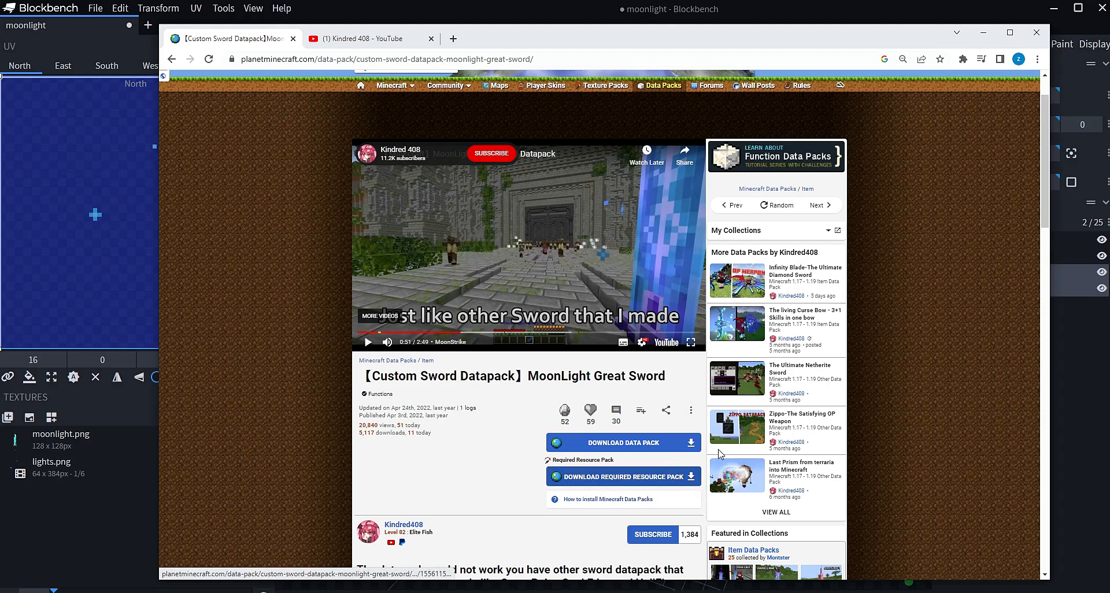
click(556, 477)
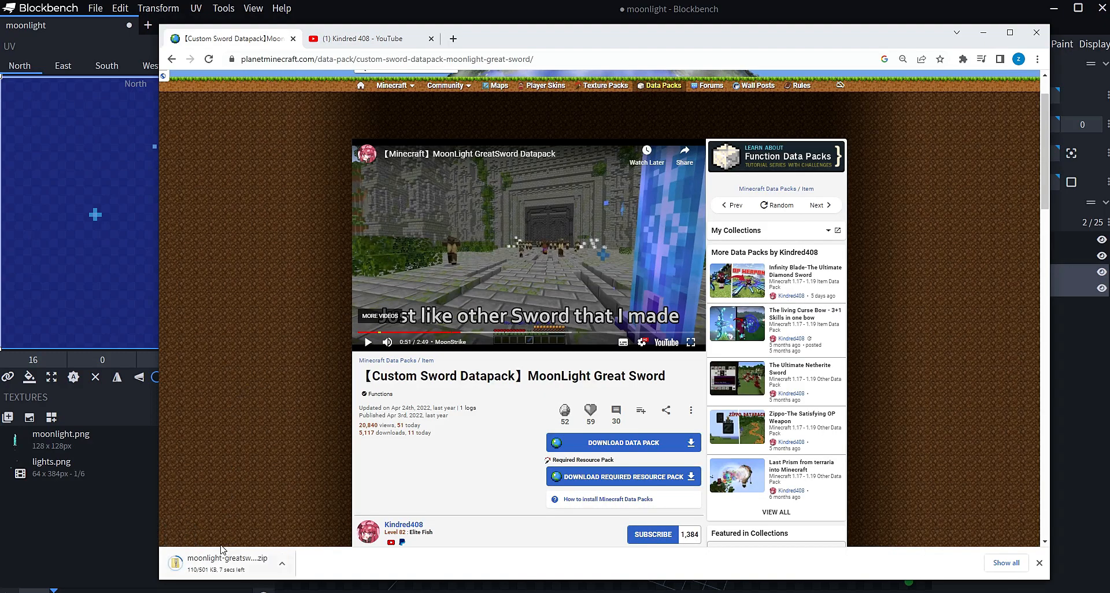
click(193, 564)
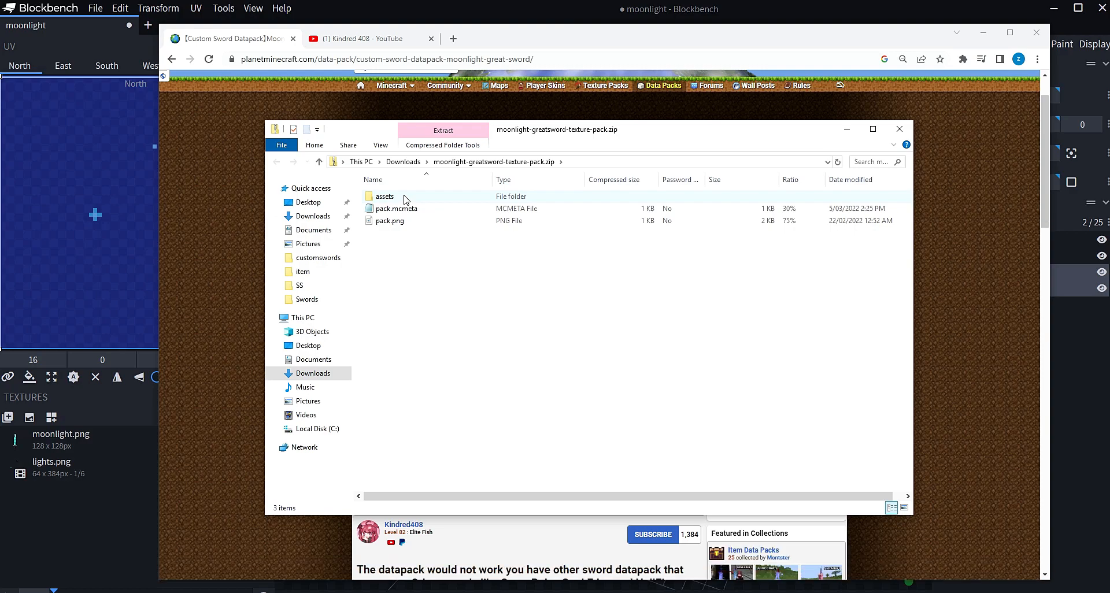
- Open the assets > minecraft > optifine > cit folder inside the resource pack zip
double_click(385, 196)
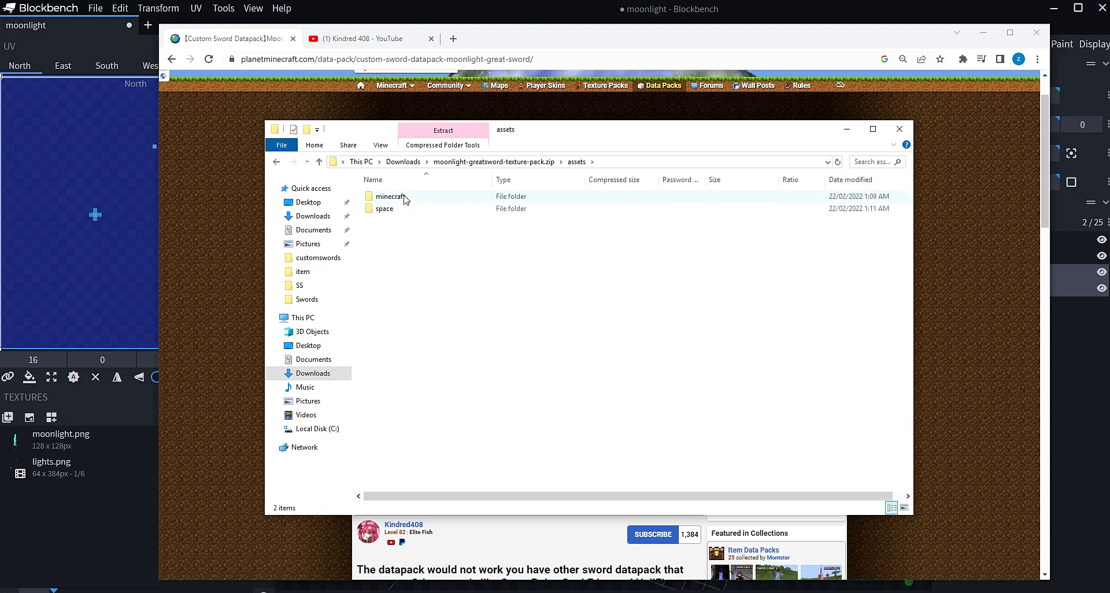
double_click(404, 197)
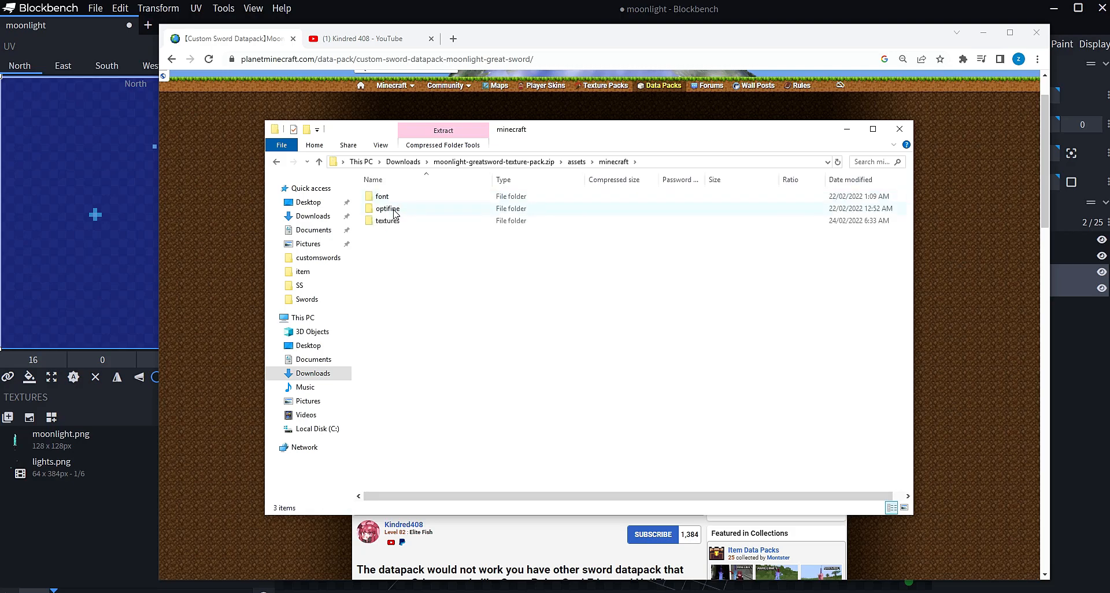
double_click(395, 209)
double_click(396, 198)
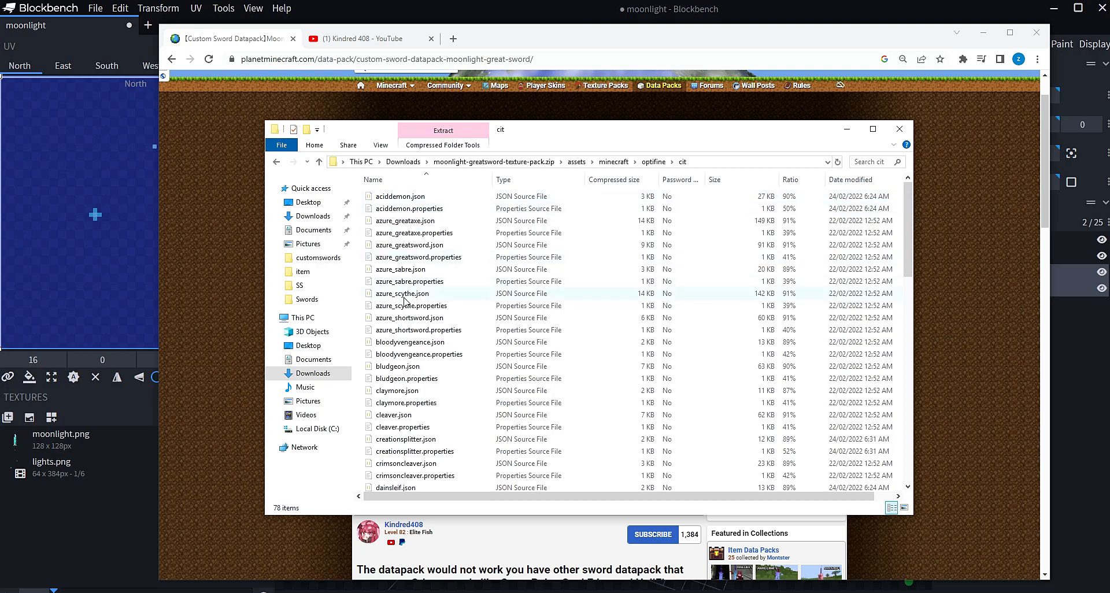
- Locate the moonlight.json model and its moonlight.properties file in the cit folder, then return to Blockbench
scroll(405, 303, down, 6)
scroll(403, 306, down, 4)
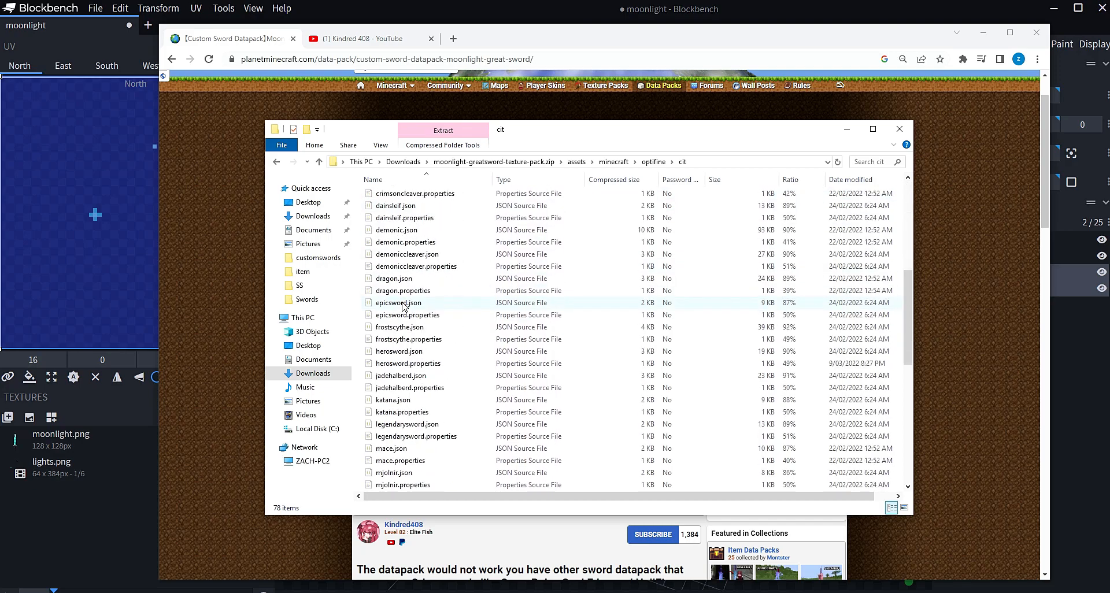
scroll(402, 298, down, 4)
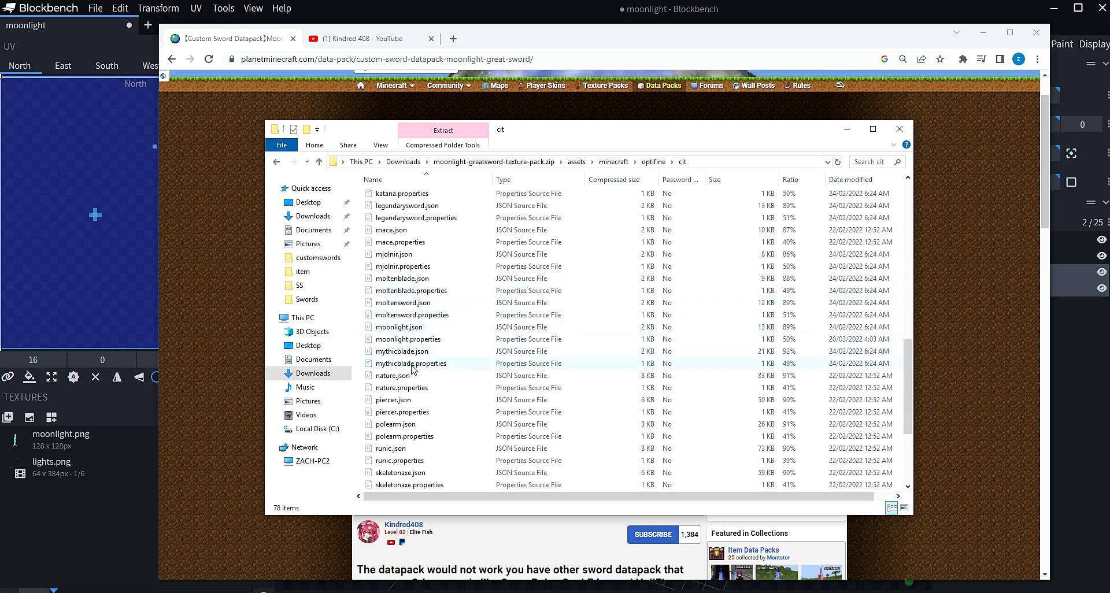
click(418, 328)
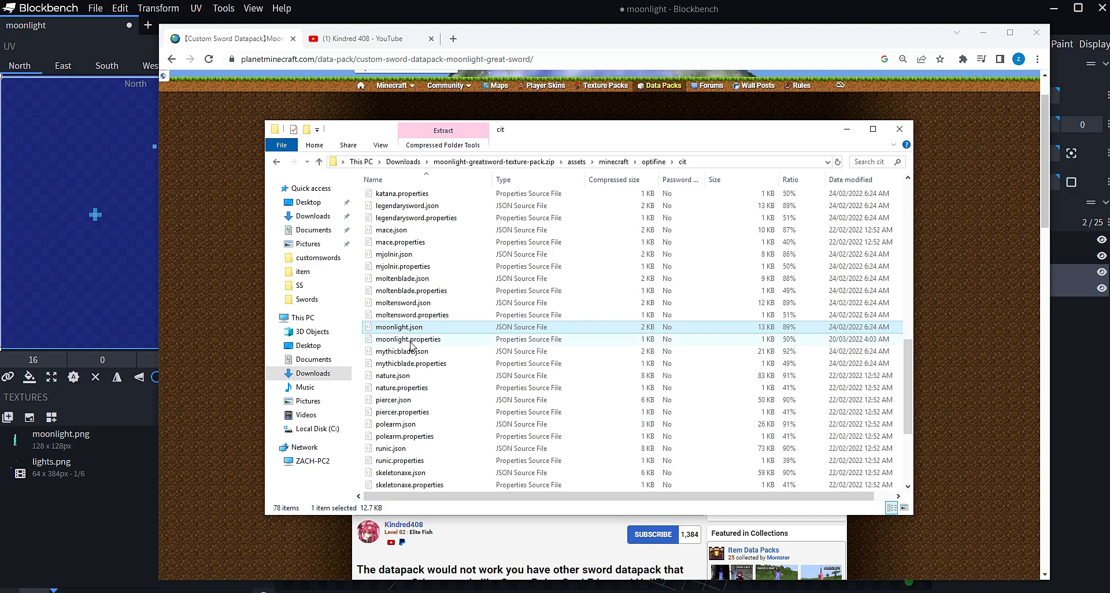
click(411, 341)
click(415, 327)
click(411, 341)
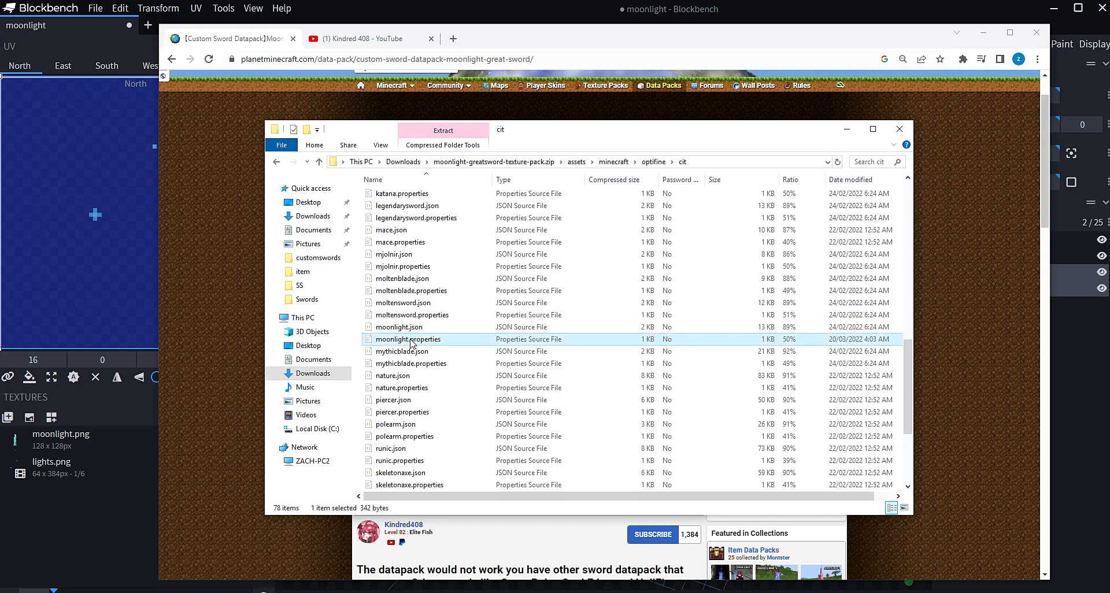
ctrl+click(408, 330)
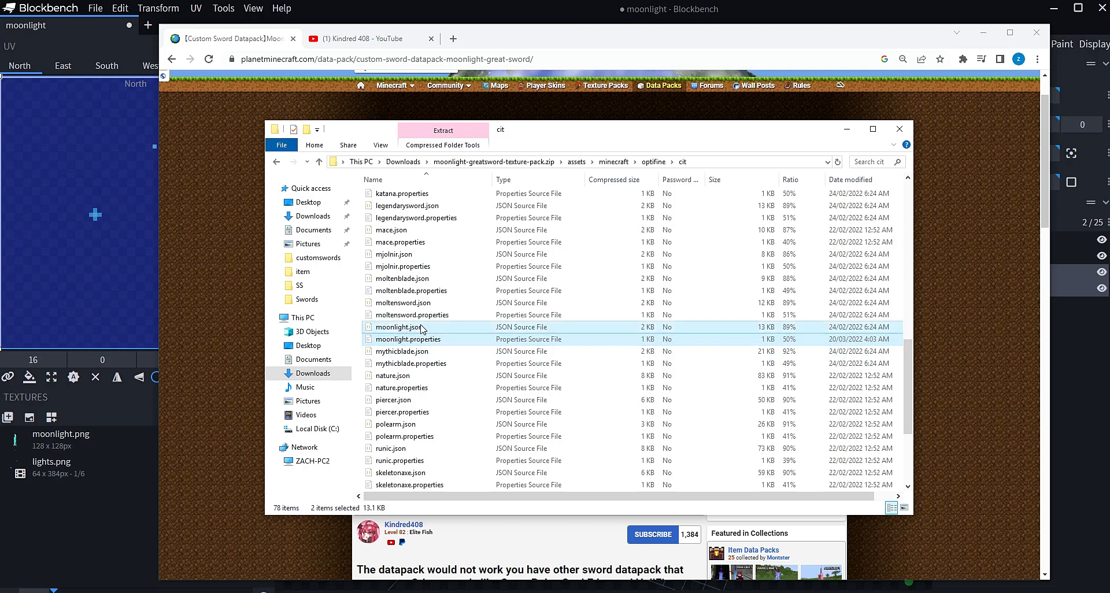
click(401, 330)
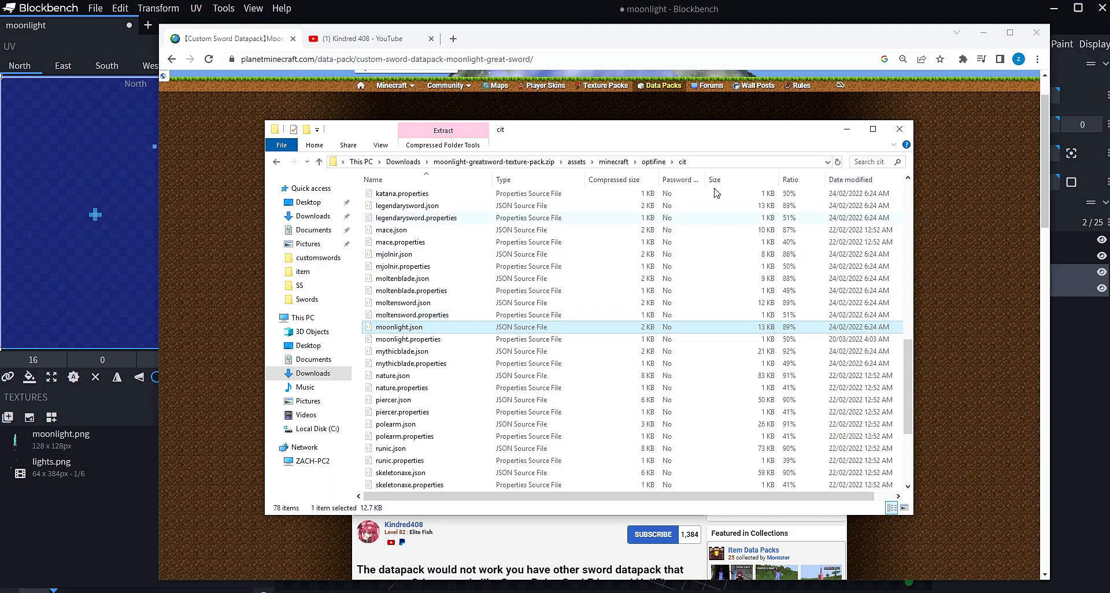
click(982, 32)
click(847, 129)
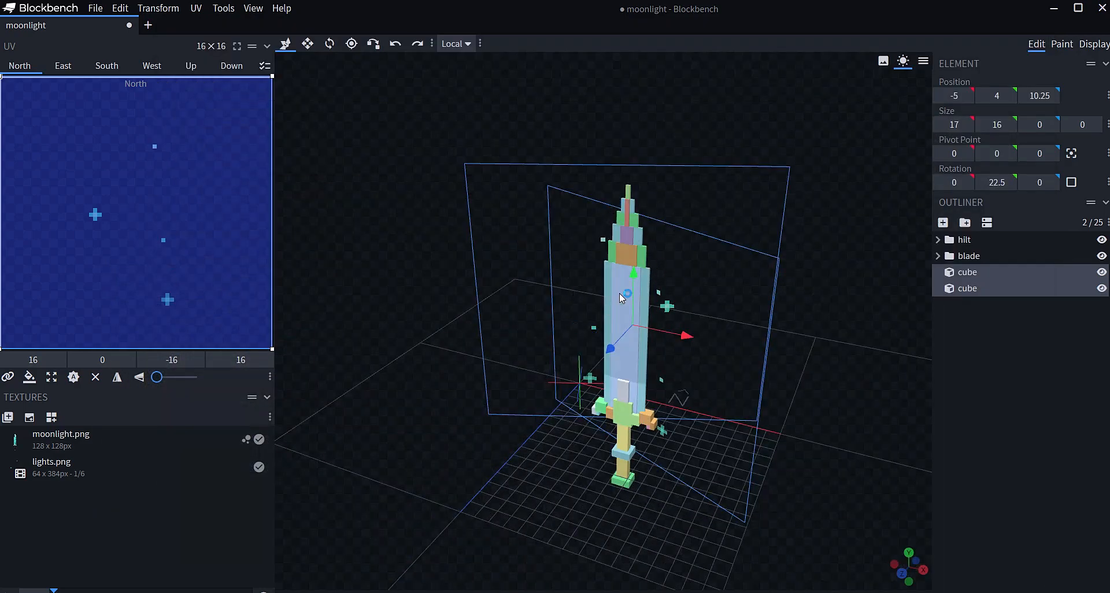
- Switch back to the zip in File Explorer and open its assets > minecraft > textures > item folder
click(159, 590)
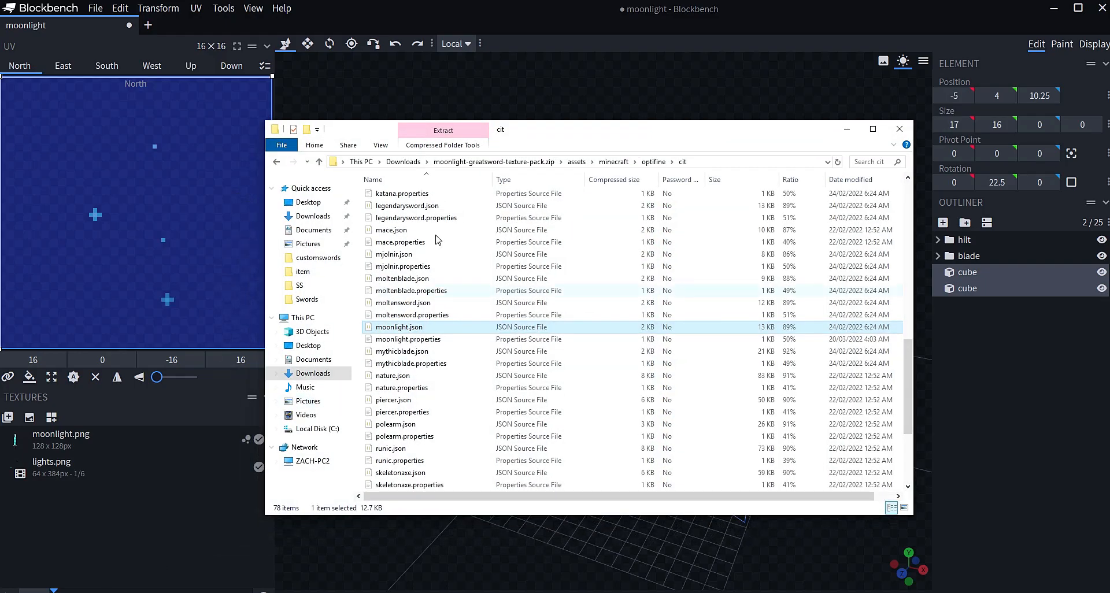
click(489, 162)
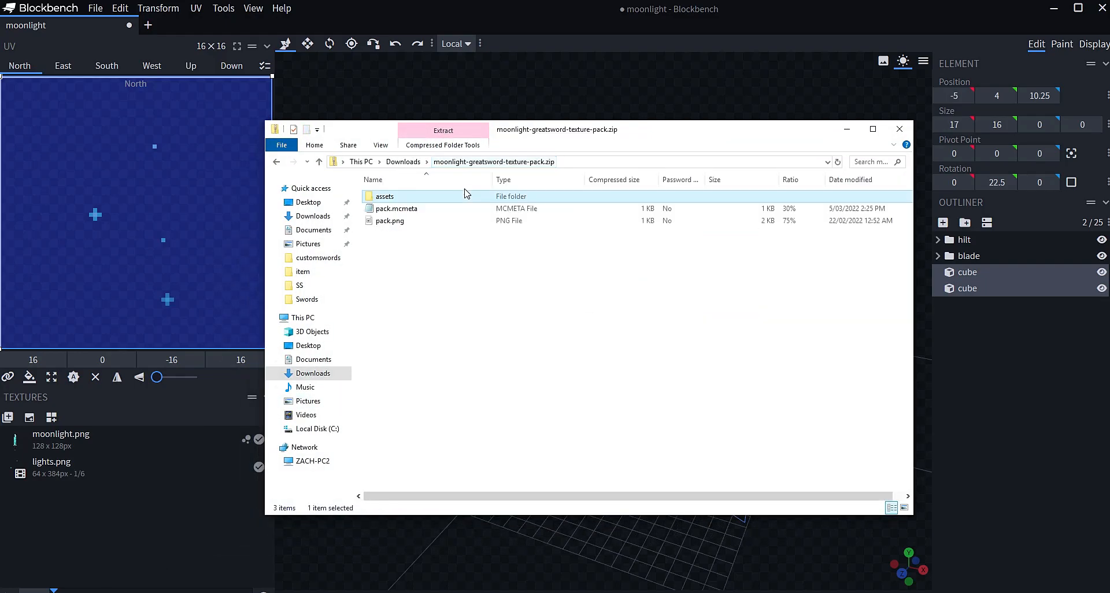
double_click(403, 199)
double_click(407, 197)
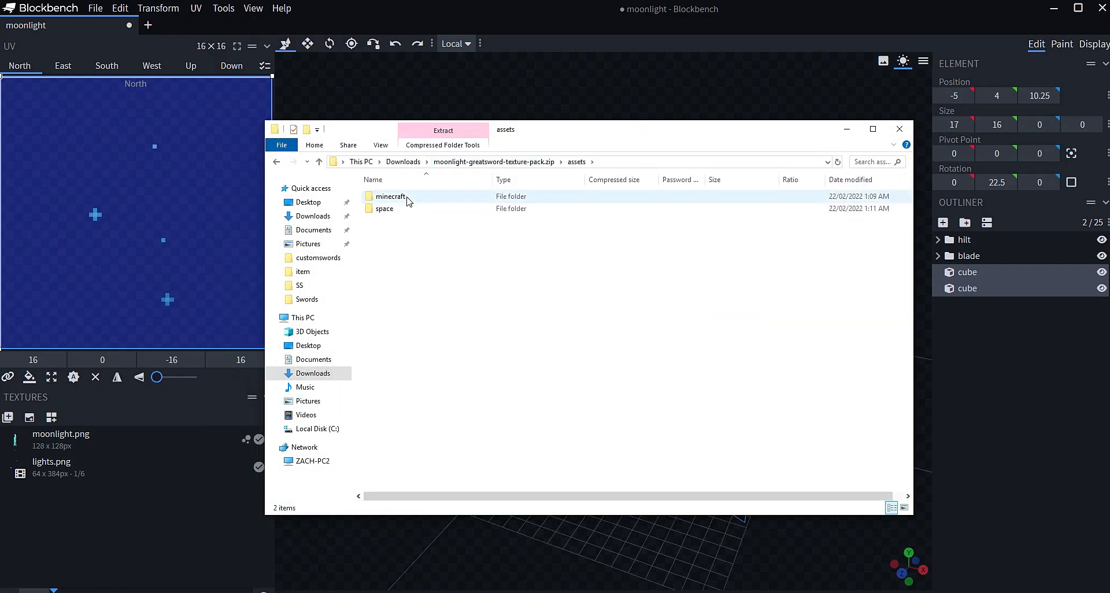
double_click(387, 220)
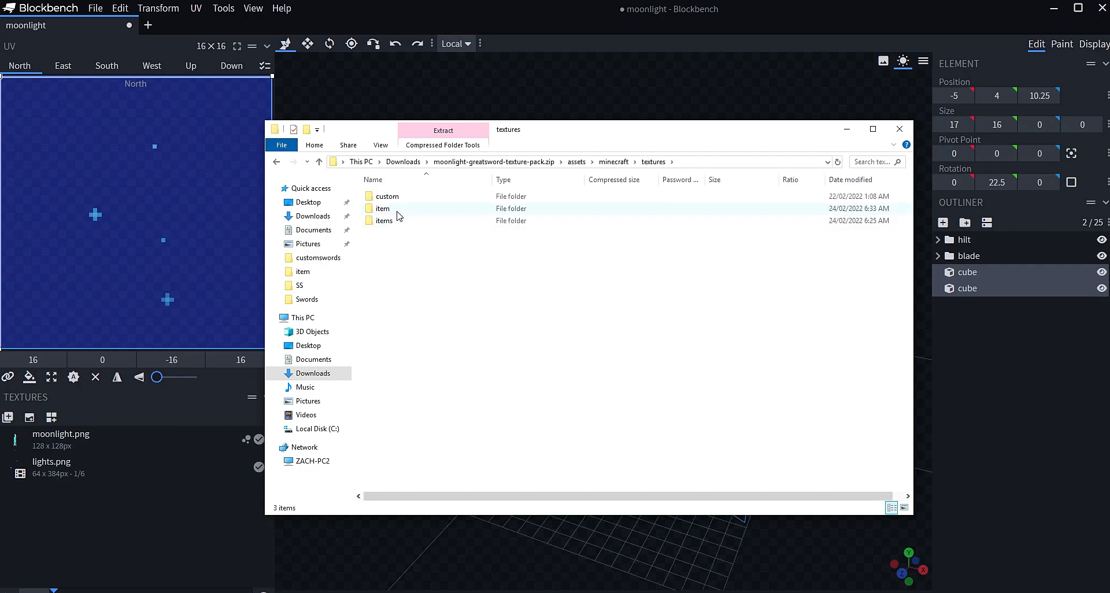
double_click(397, 210)
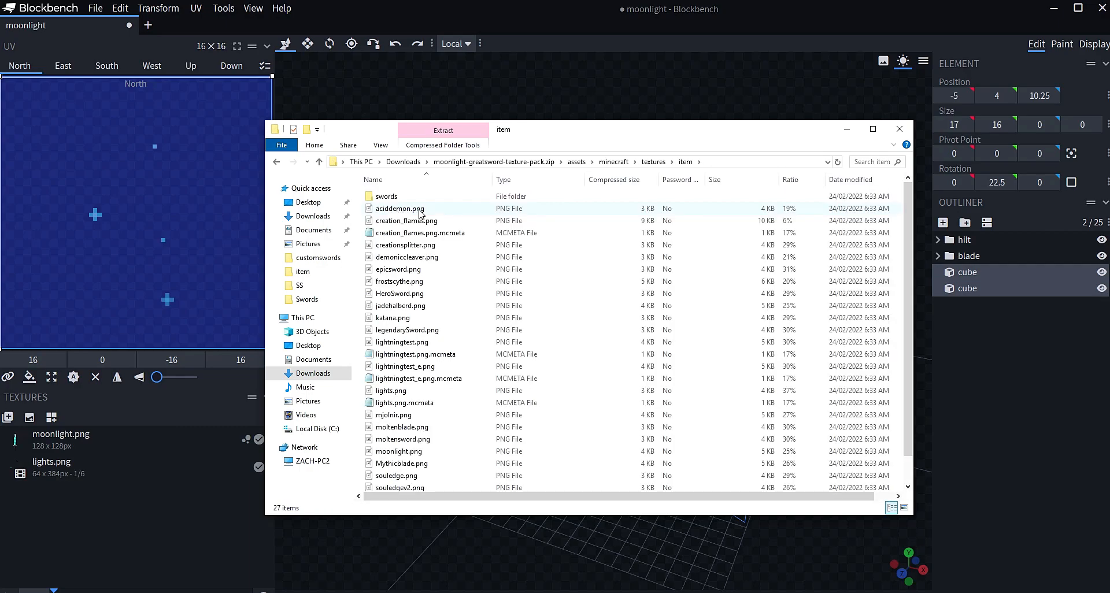
- Locate lights.png in the item folder, then preview the animated texture on the sword model in Blockbench
scroll(478, 244, down, 1)
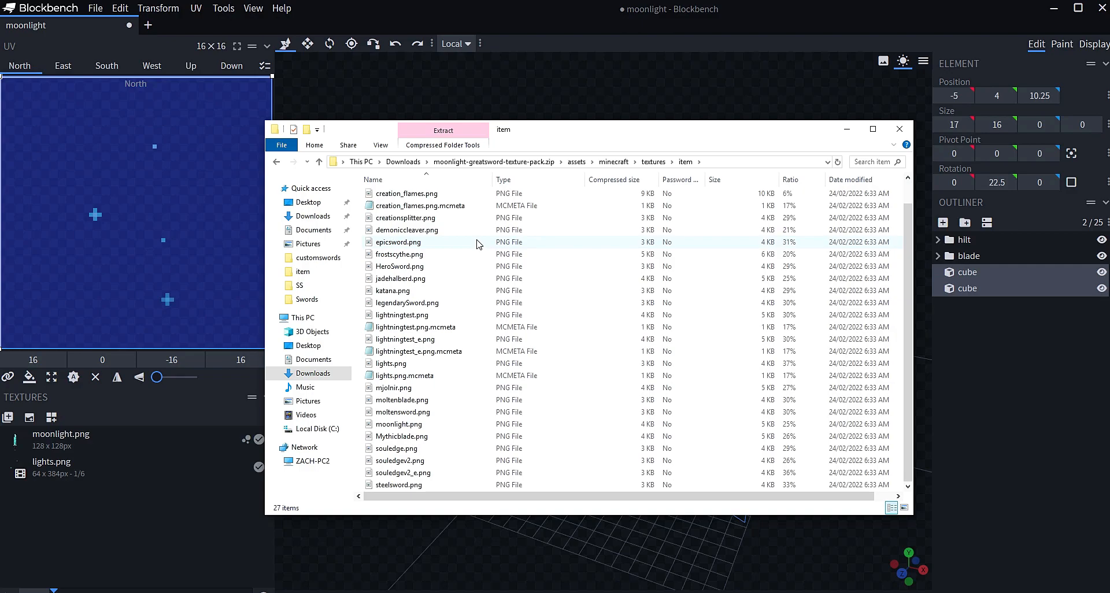
click(404, 365)
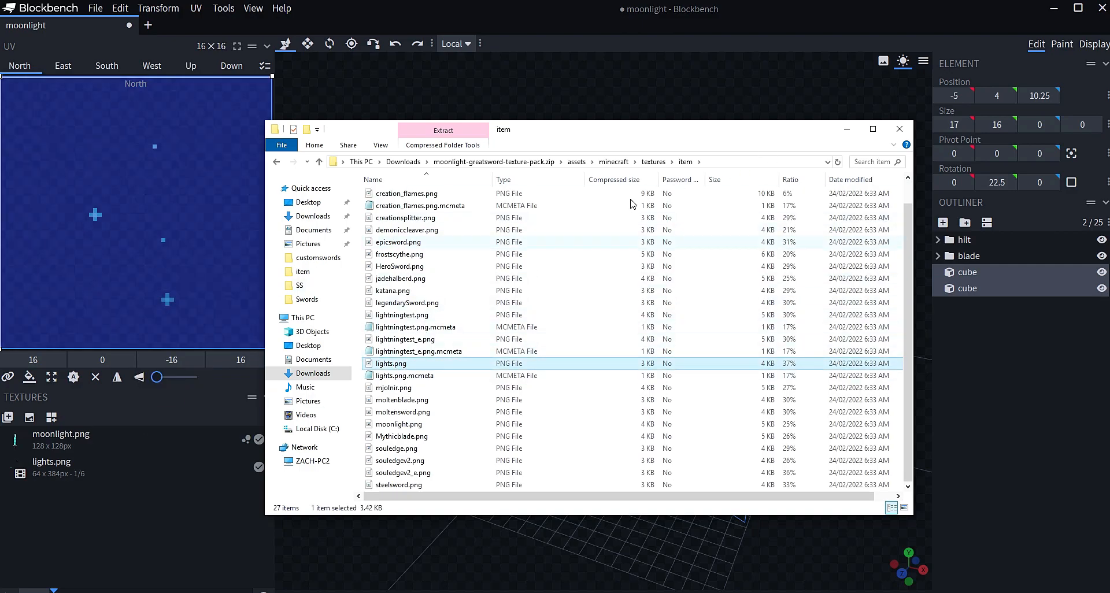
click(847, 129)
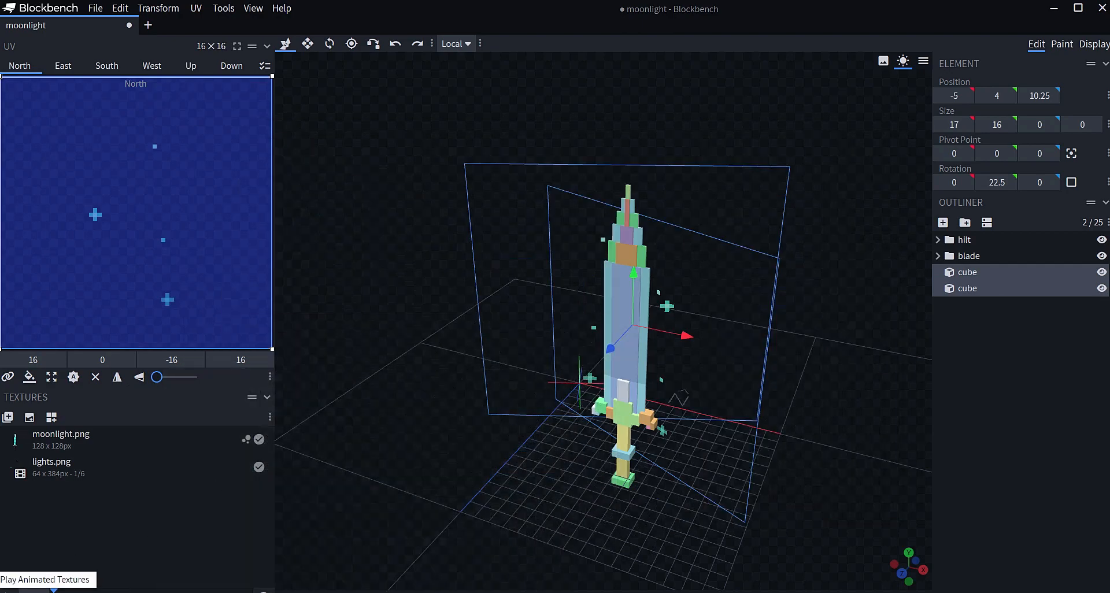
click(9, 590)
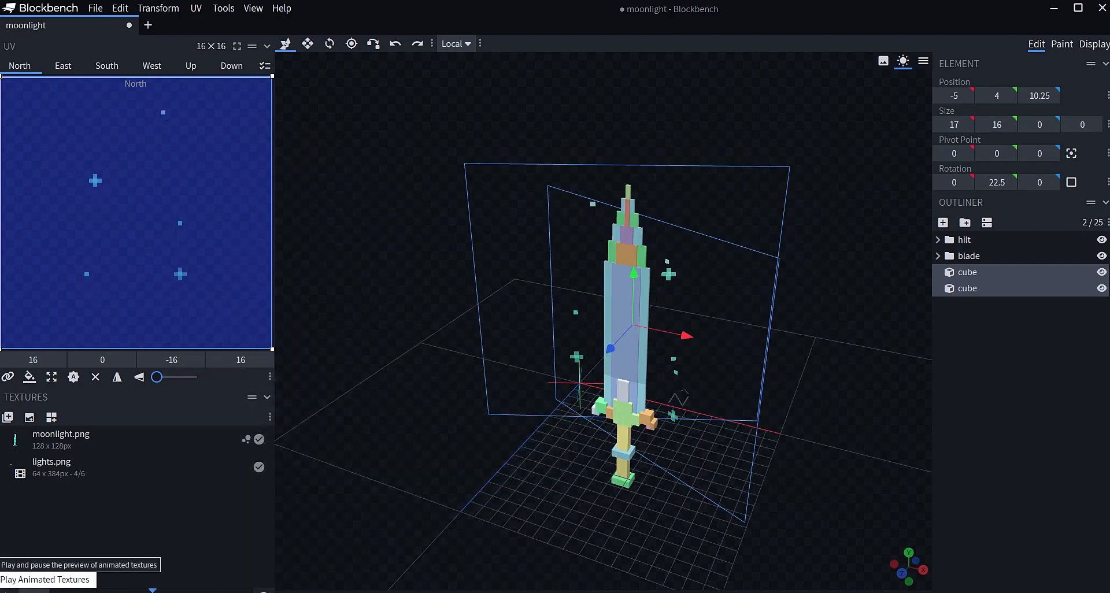
- Open moonlight.png from the zip's item folder in Paint, examine the sword texture up close, and close it
key(alt+Tab)
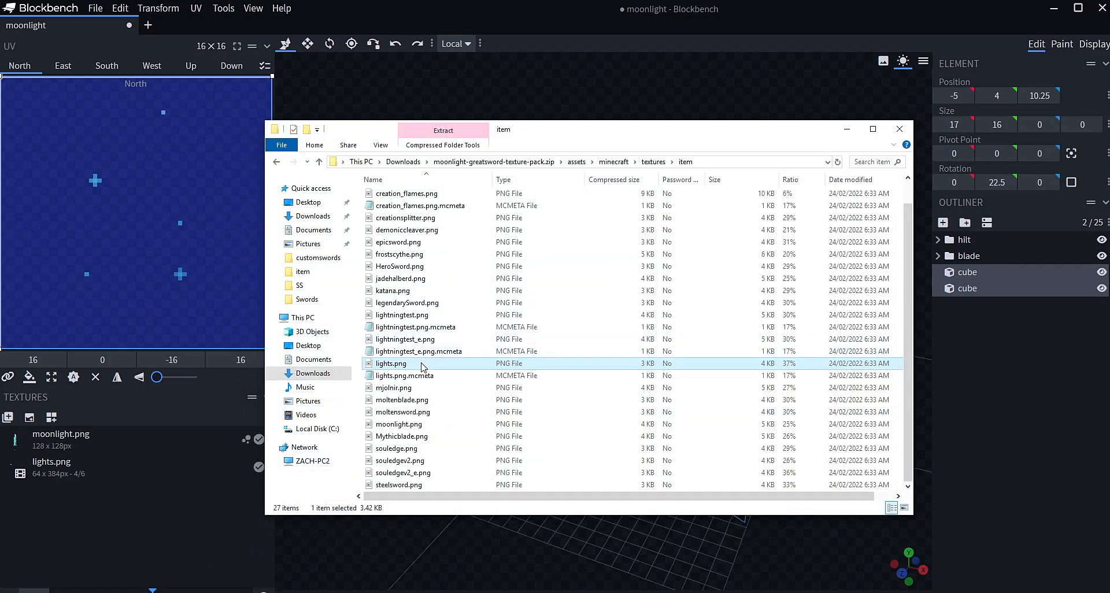
scroll(447, 478, up, 1)
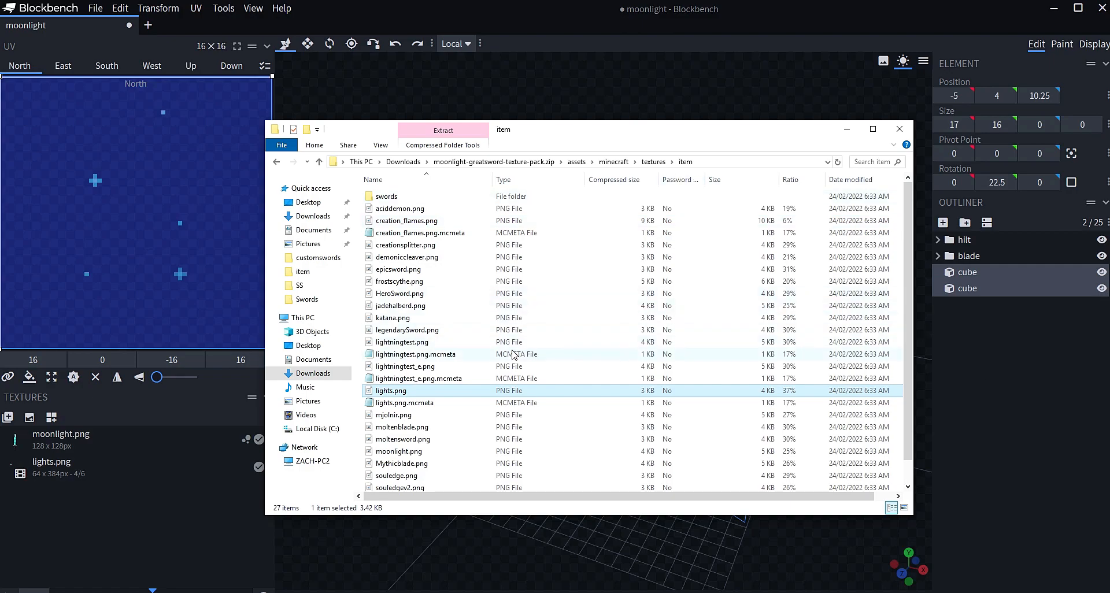
scroll(513, 354, down, 1)
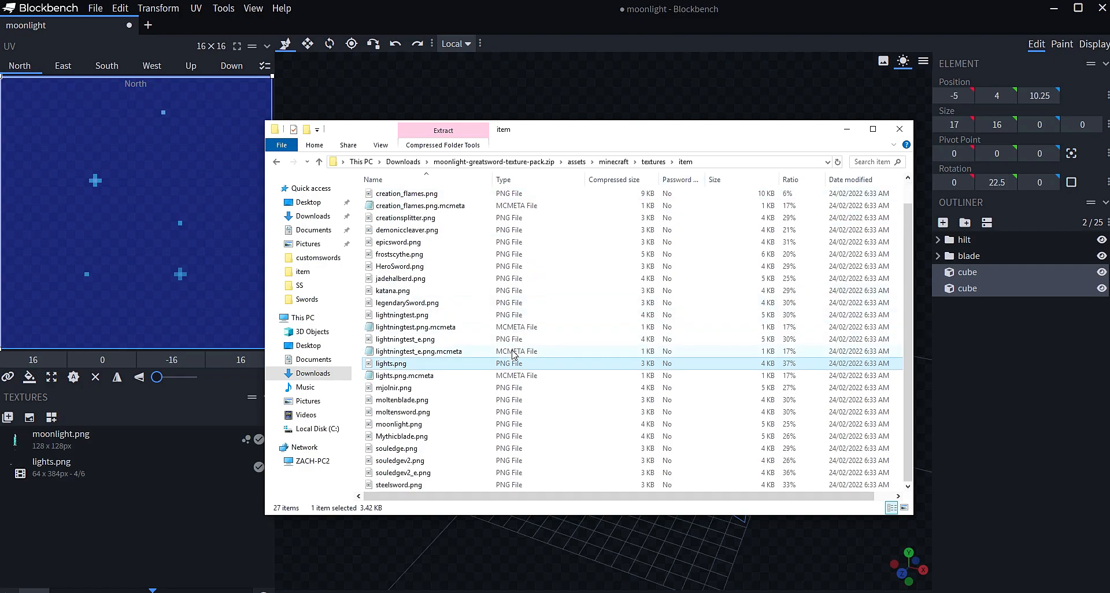
double_click(394, 426)
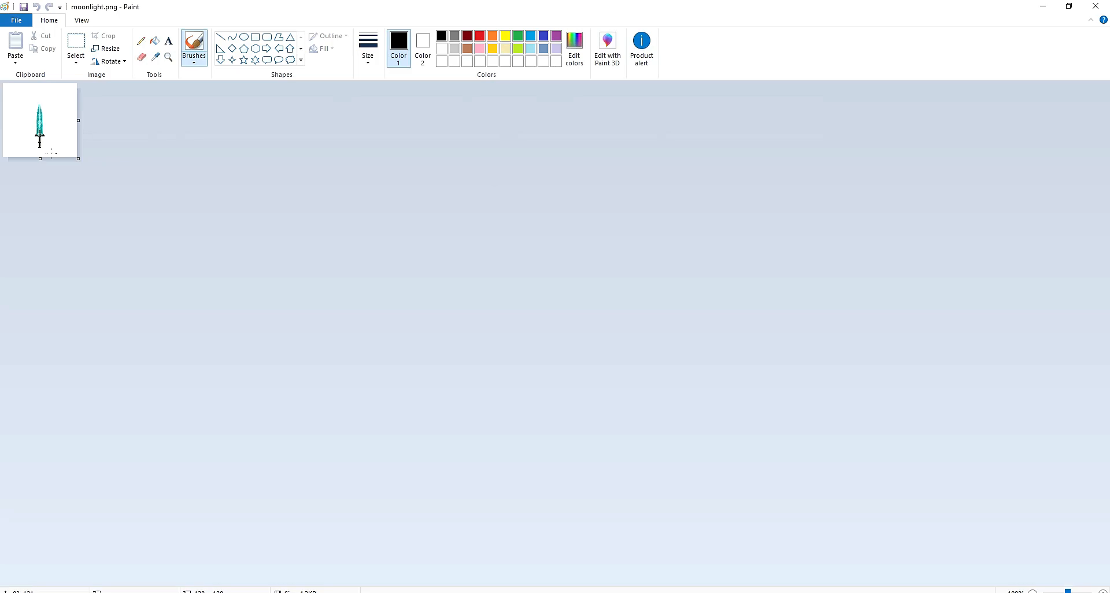
ctrl+scroll(42, 144, up, 7)
ctrl+scroll(51, 153, down, 3)
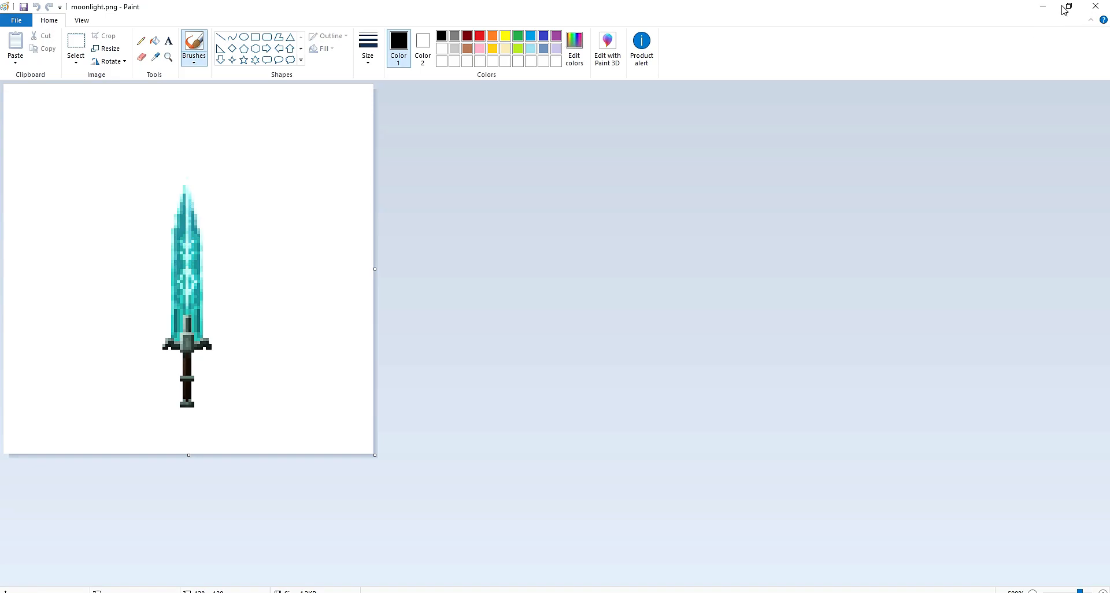
click(1095, 6)
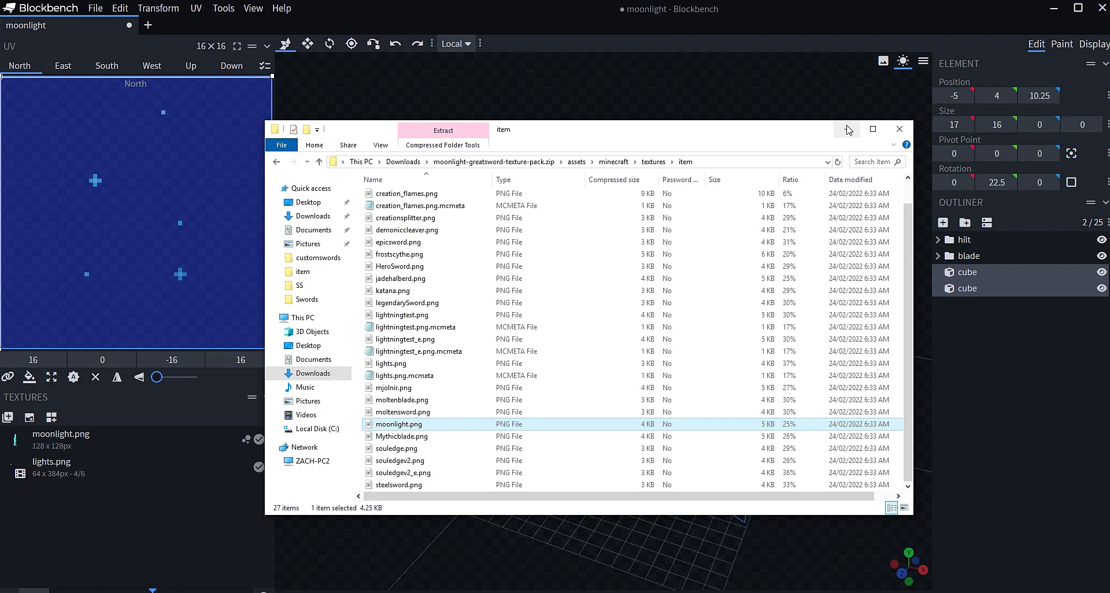
- Browse the moonlight-greatsword-texture-pack zip from the item textures to its assets > minecraft > optifine > cit folder
scroll(530, 293, up, 1)
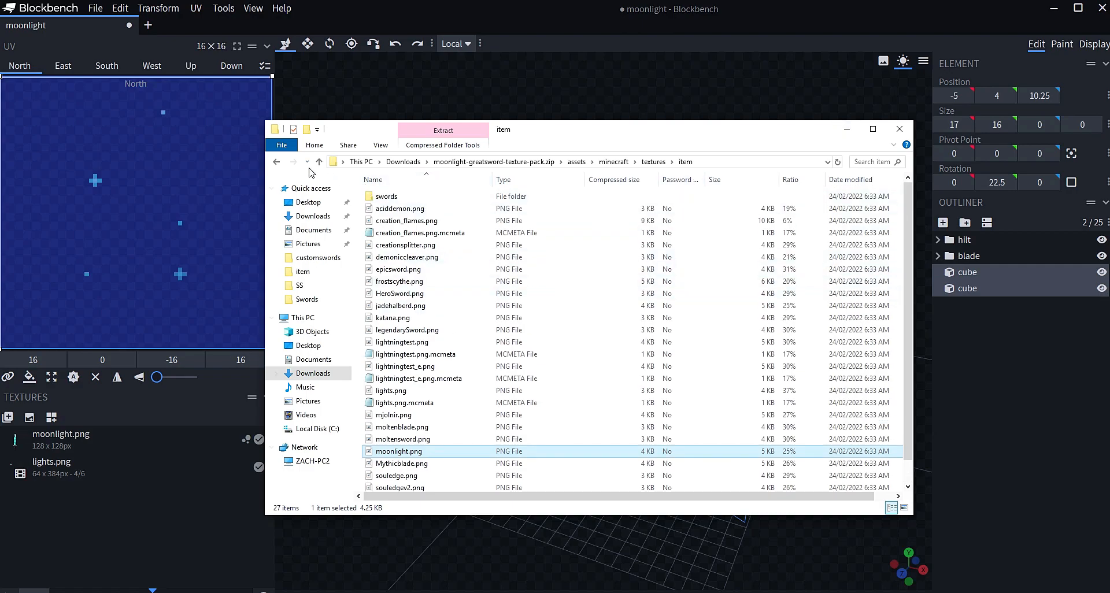
click(282, 162)
double_click(413, 197)
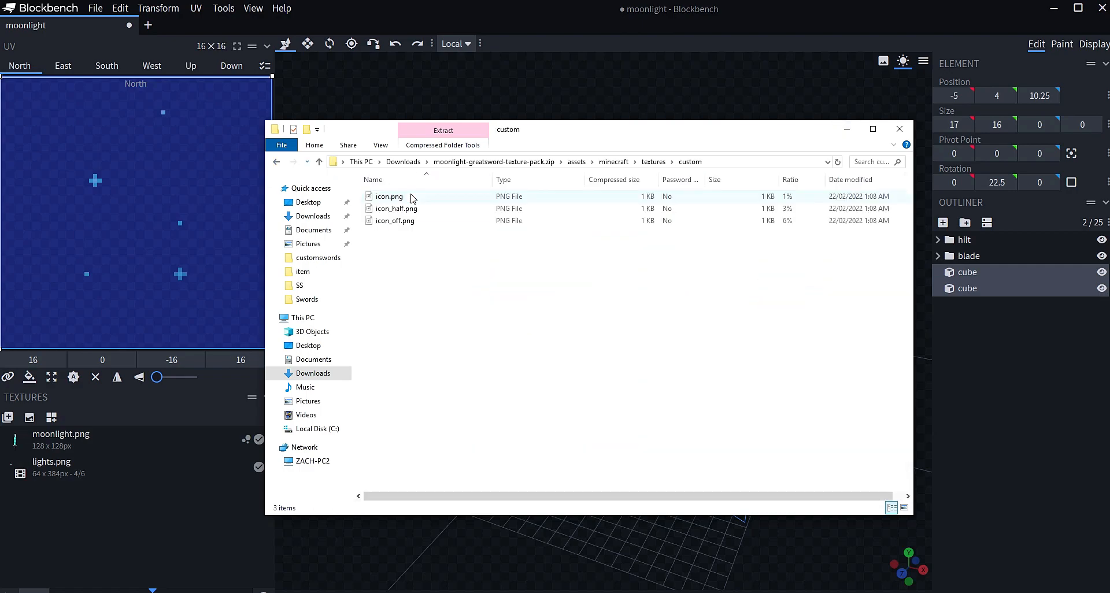
click(277, 162)
click(277, 162)
double_click(407, 212)
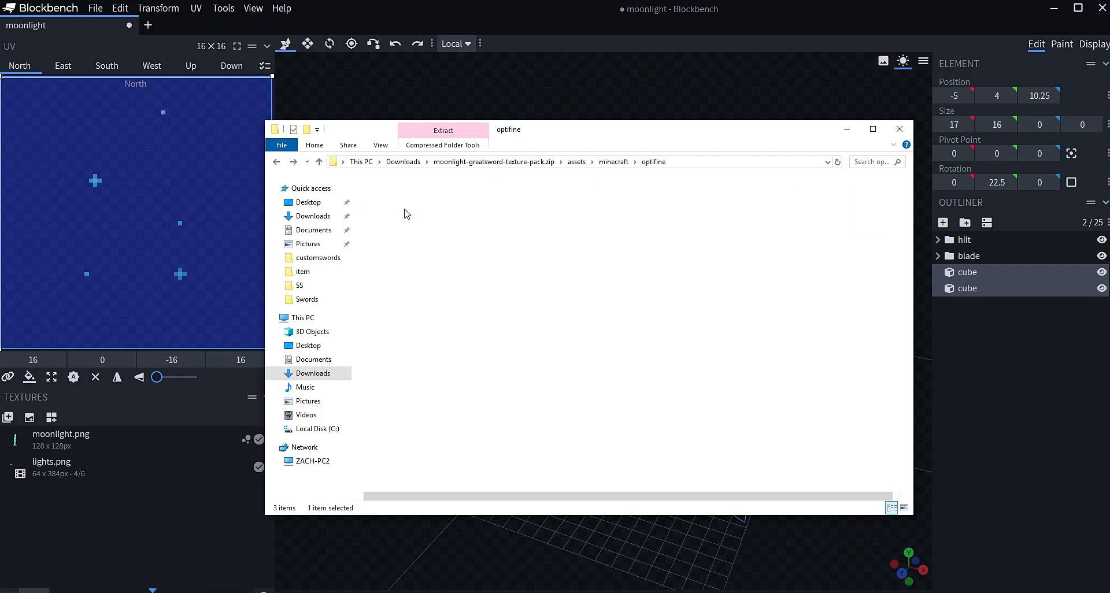
double_click(393, 194)
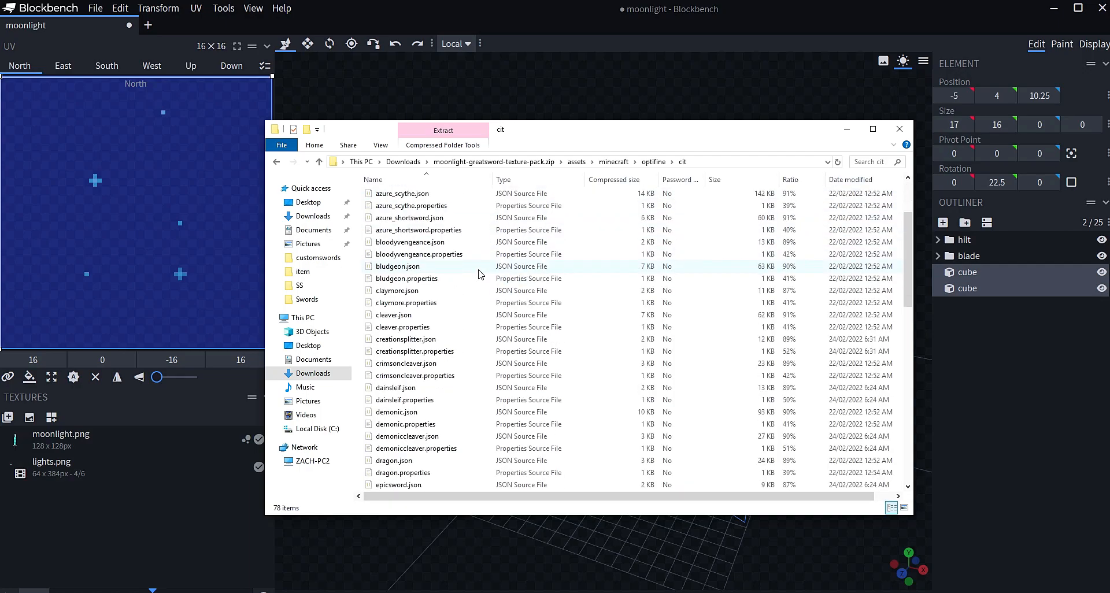
- Locate and select the moonlight.json model in the cit folder
scroll(479, 274, down, 2)
scroll(478, 274, down, 1)
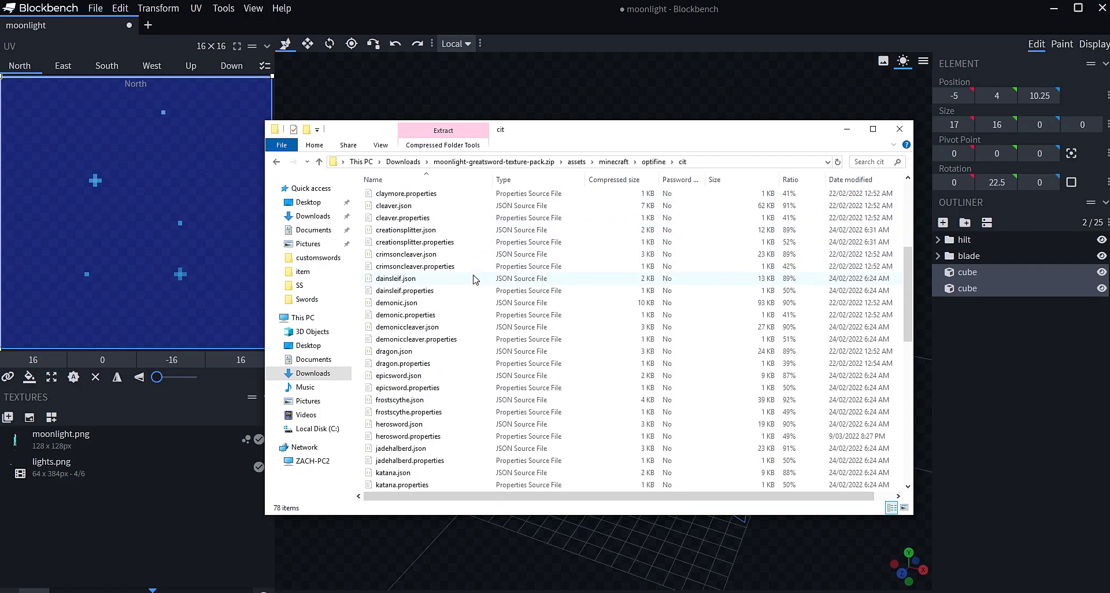
scroll(428, 403, down, 6)
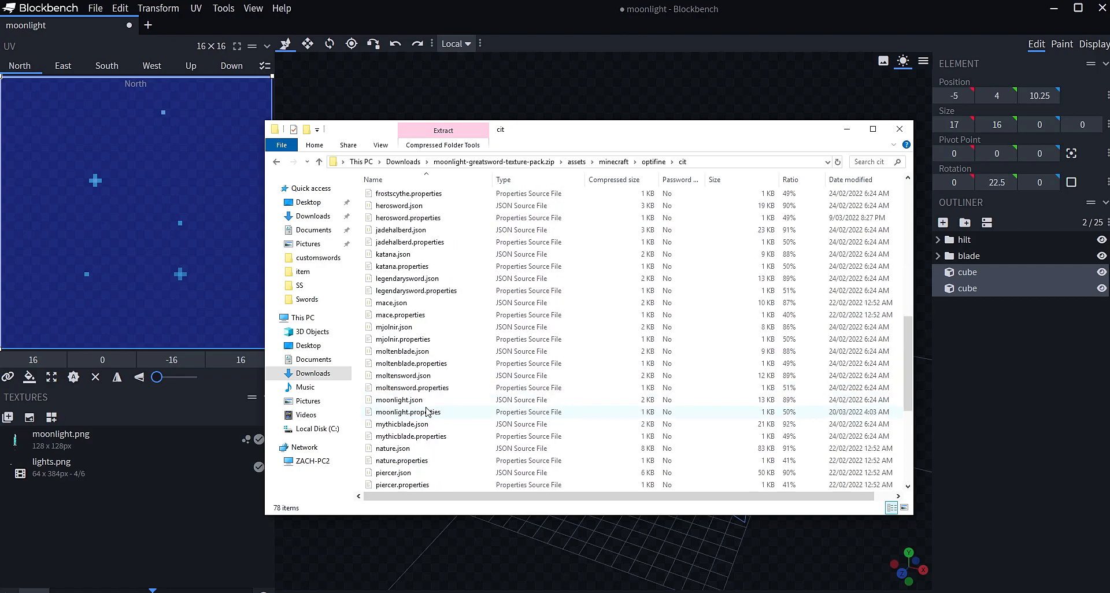
click(415, 400)
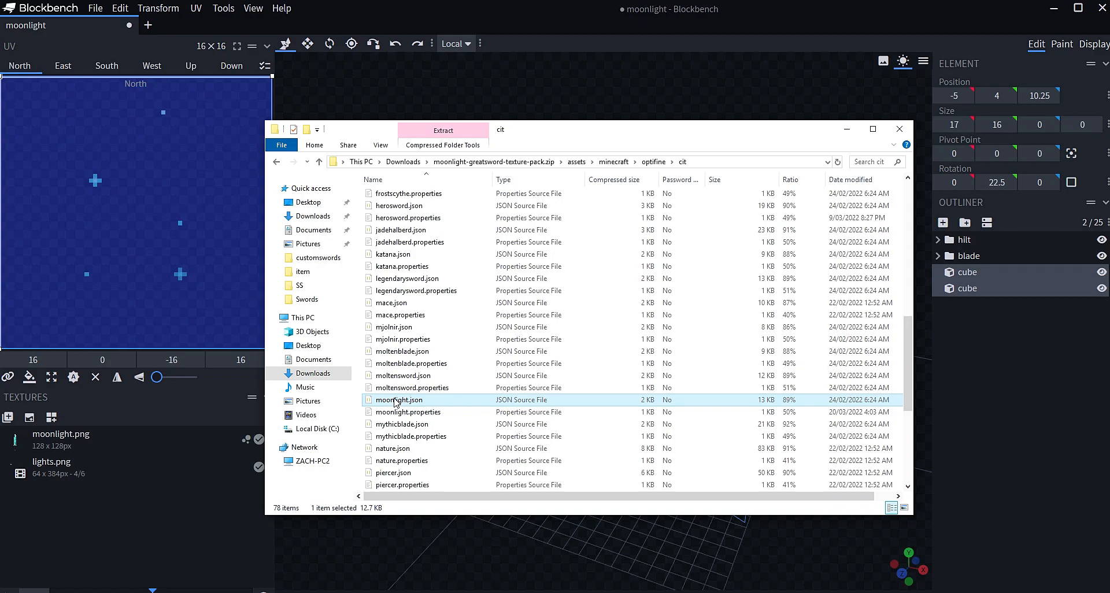
click(1058, 10)
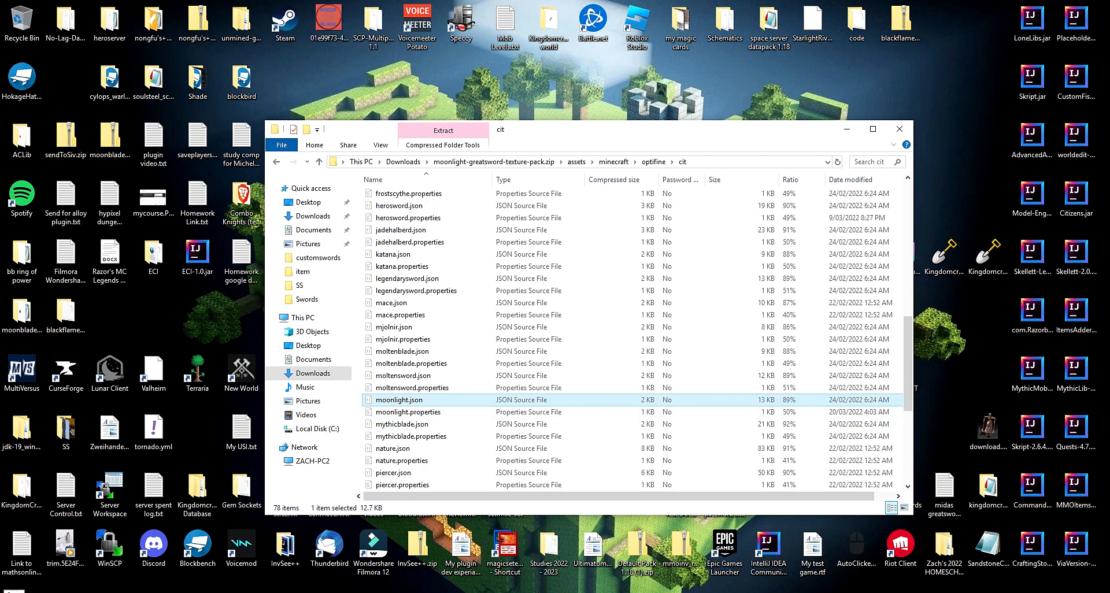
key(super)
text(snip)
key(Return)
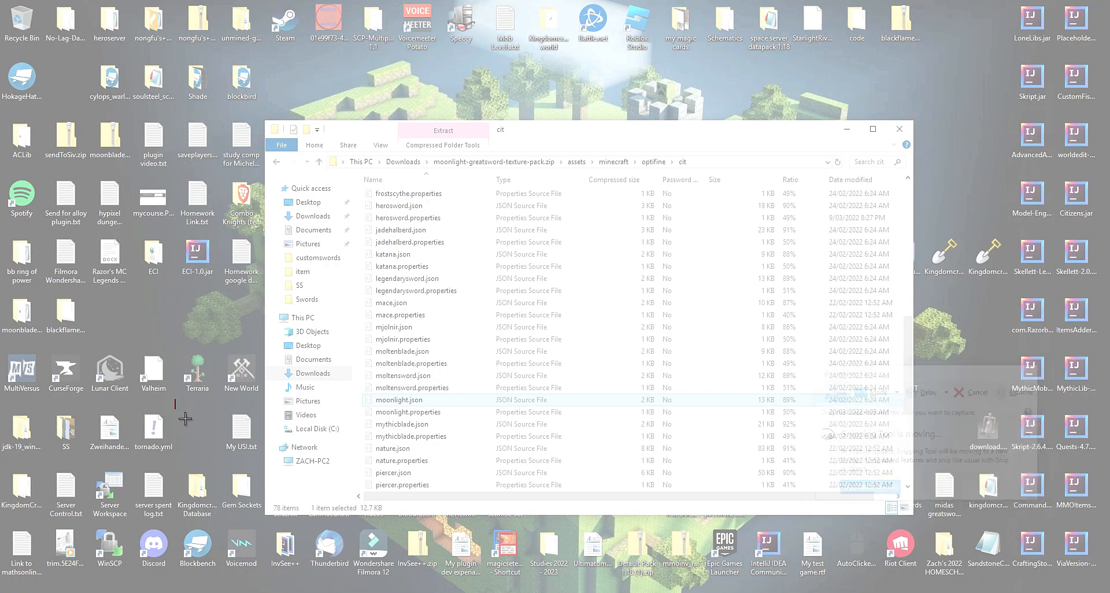
drag(174, 399, 228, 460)
drag(312, 298, 268, 65)
double_click(350, 59)
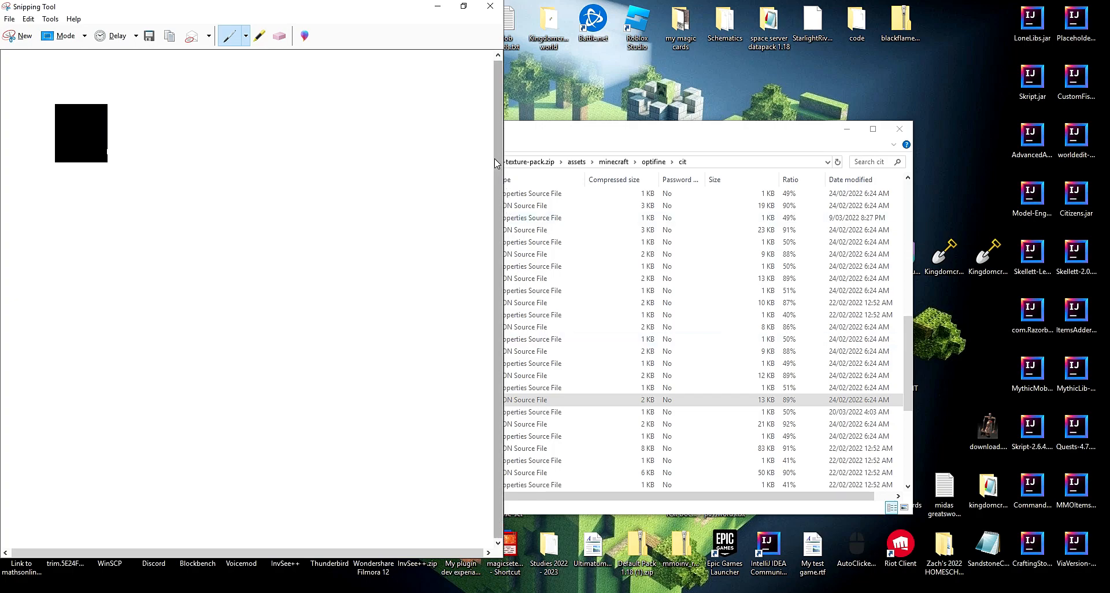
click(490, 6)
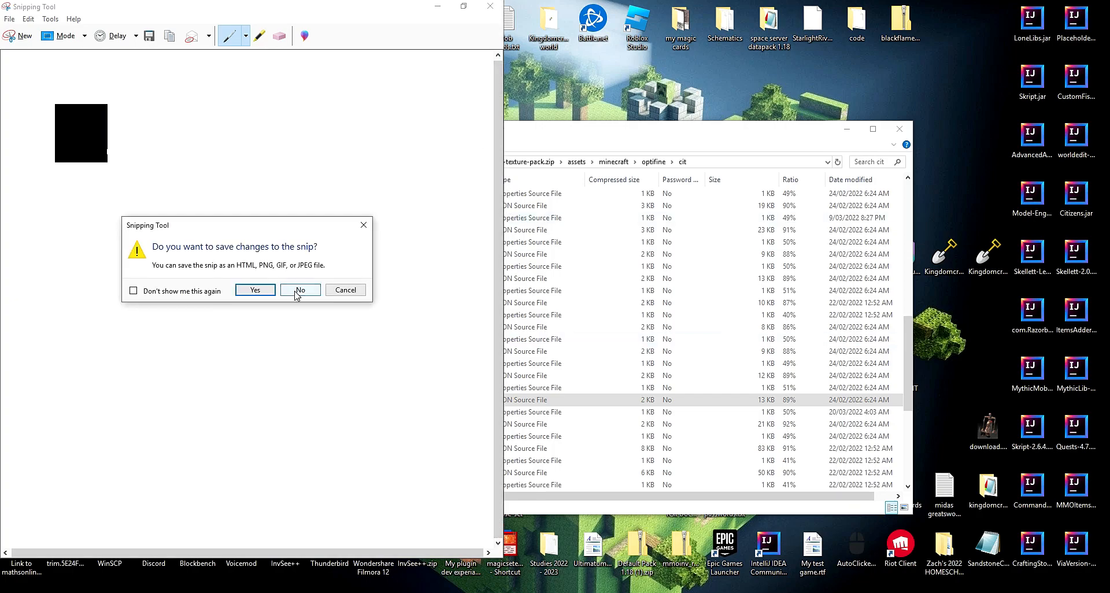
click(298, 291)
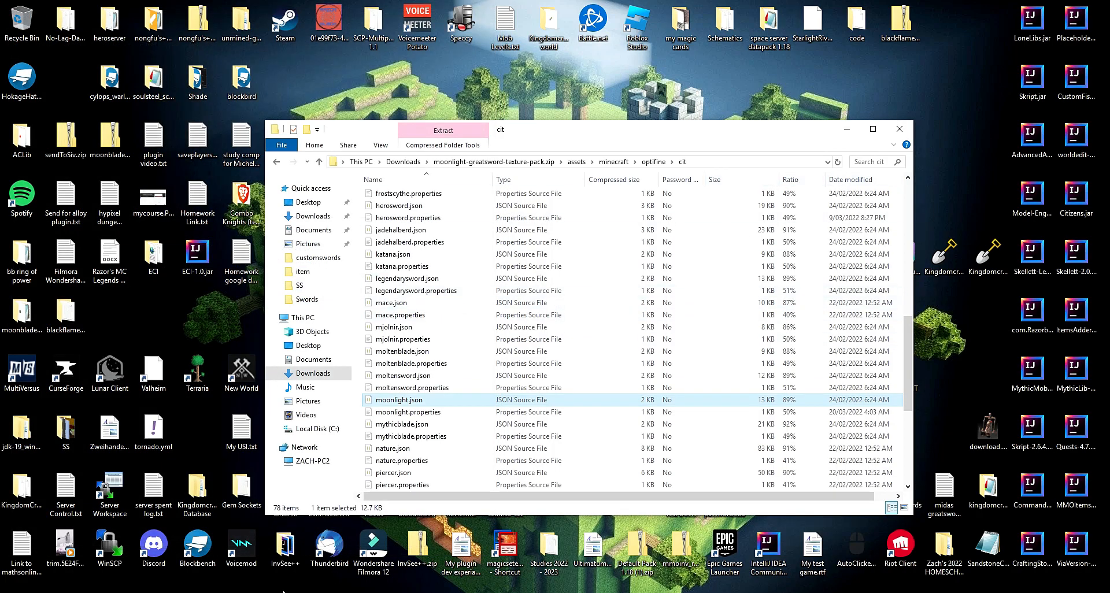
- Switch back to Blockbench and open the moonlight.json model from the customswords folder through a new project tab
click(263, 592)
click(138, 592)
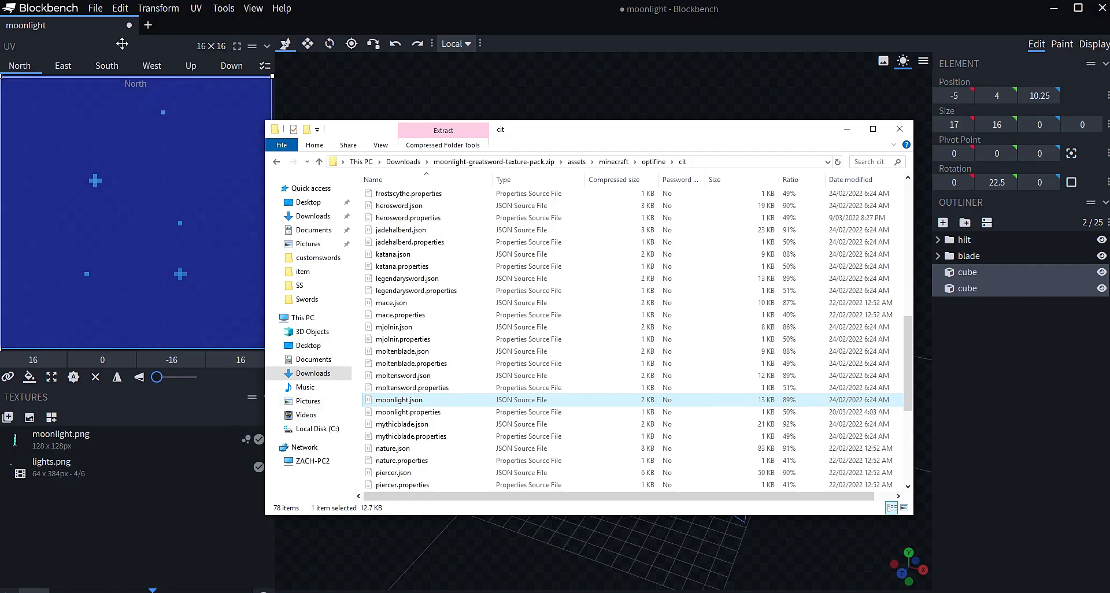
click(148, 25)
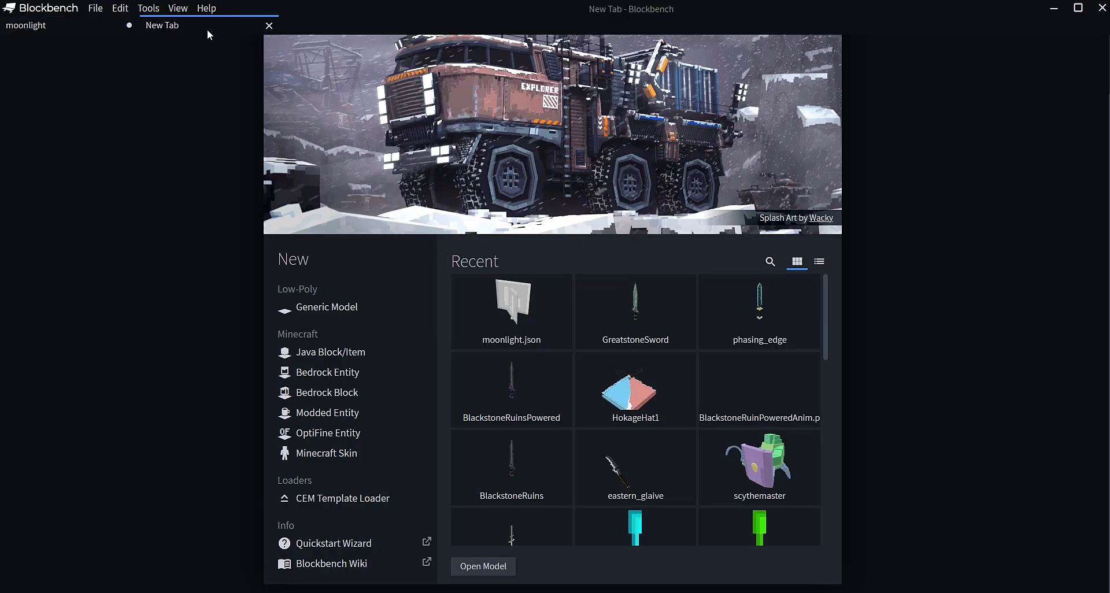
click(470, 573)
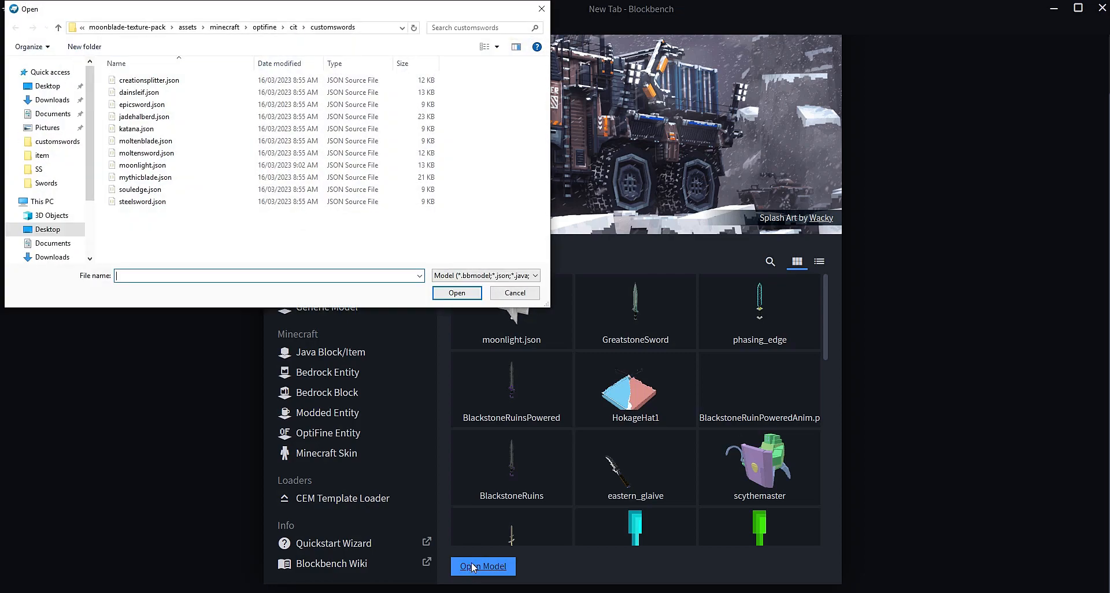
click(156, 167)
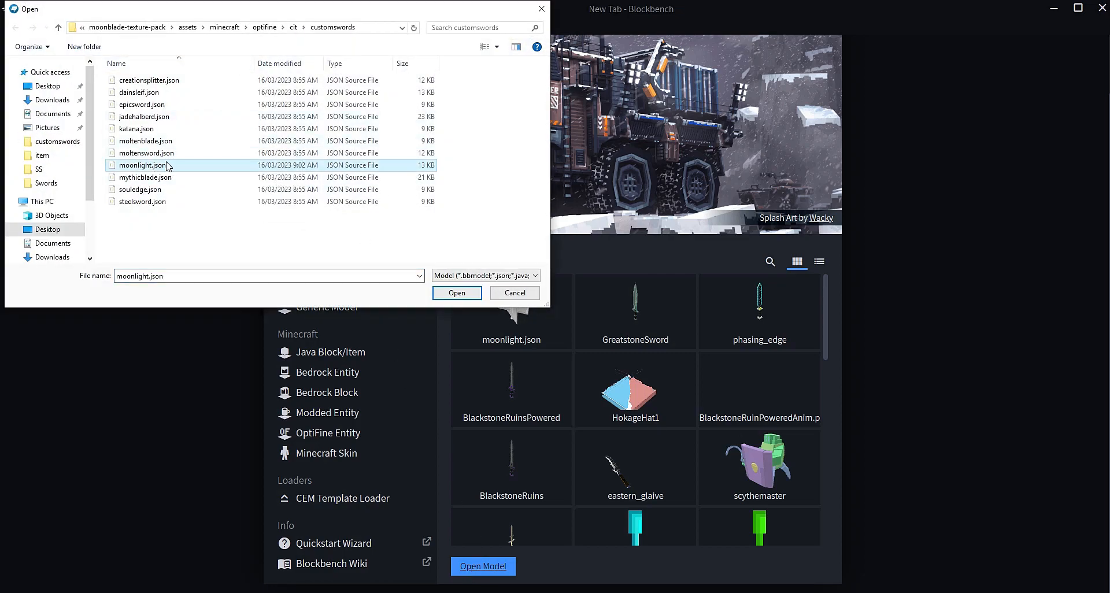
double_click(156, 167)
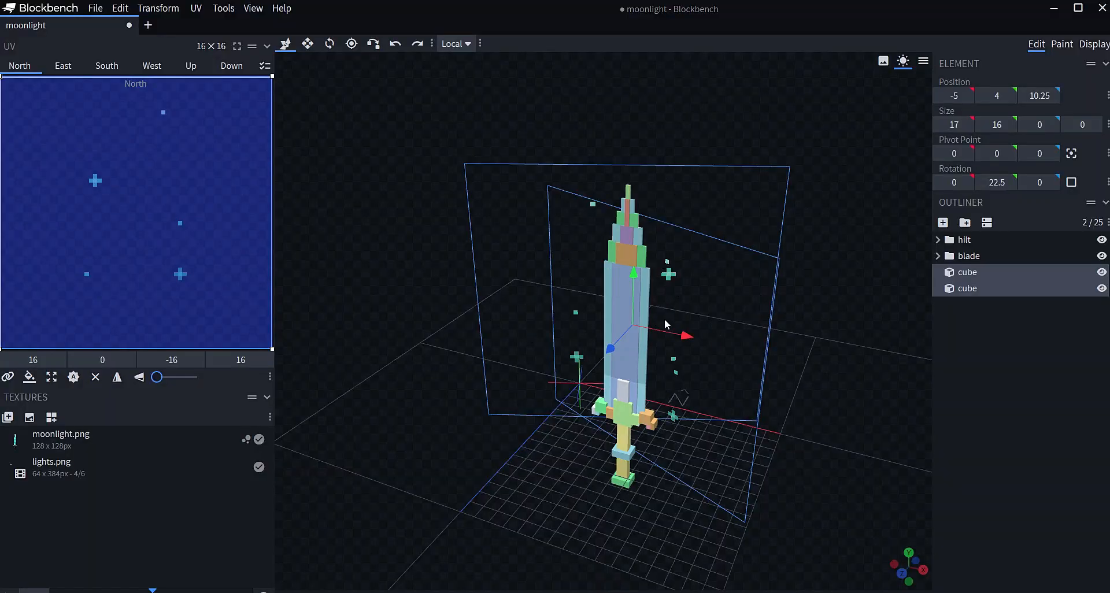
- Import the moonlight.png and lights.png textures together from the moonblade-texture-pack item folder
scroll(664, 318, down, 2)
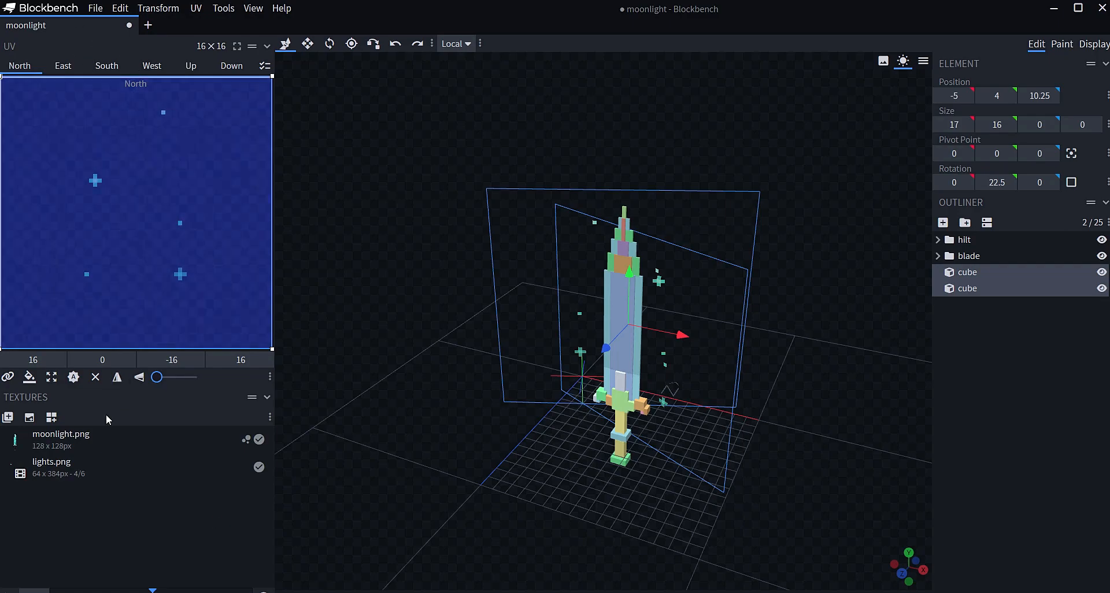
click(8, 417)
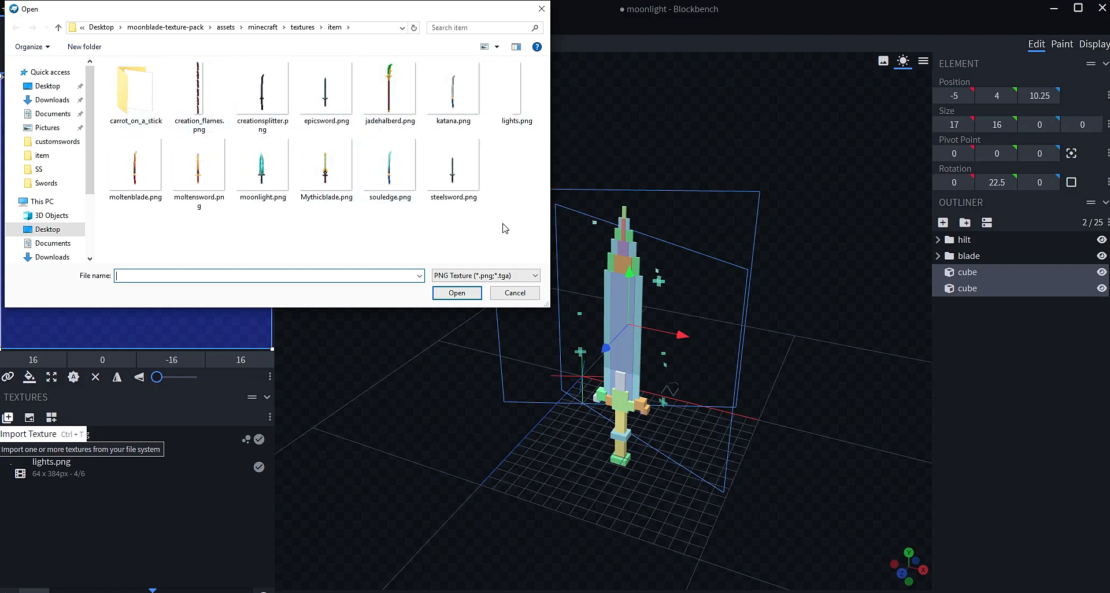
click(253, 174)
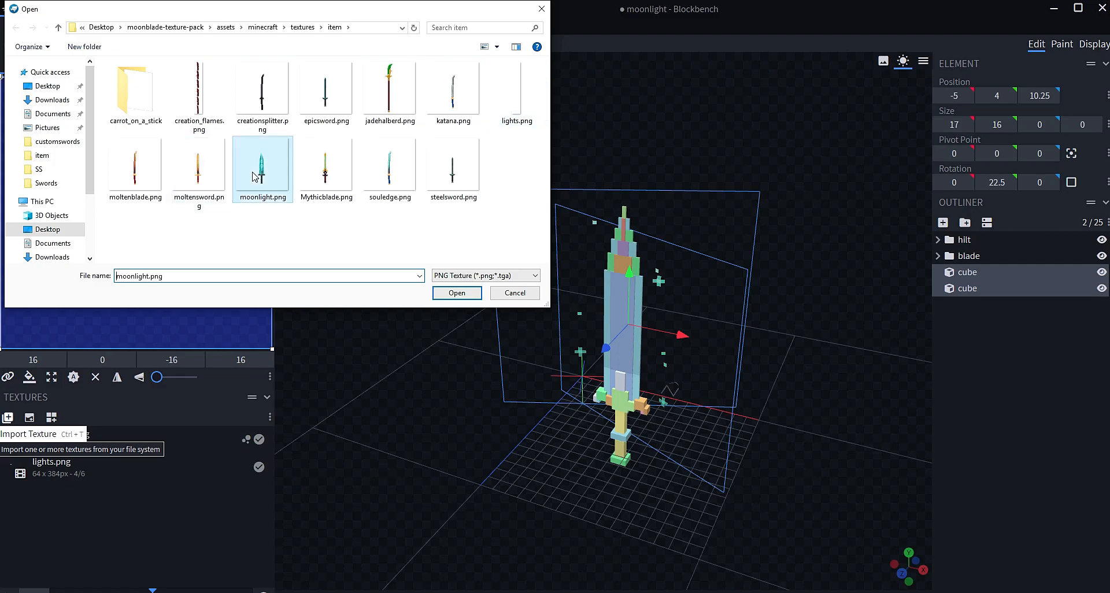
ctrl+click(522, 86)
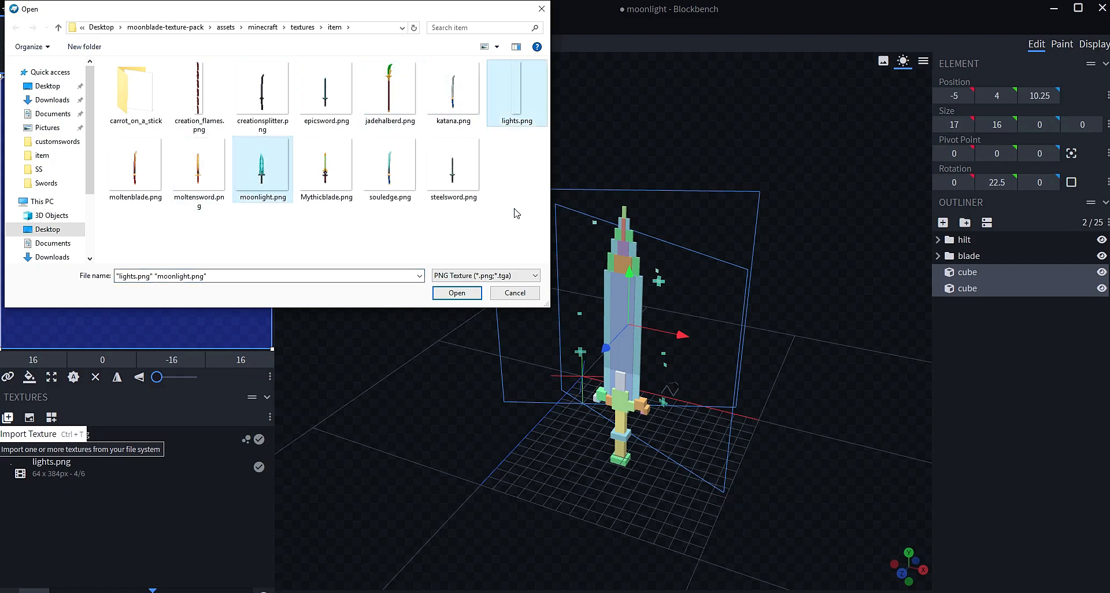
click(457, 292)
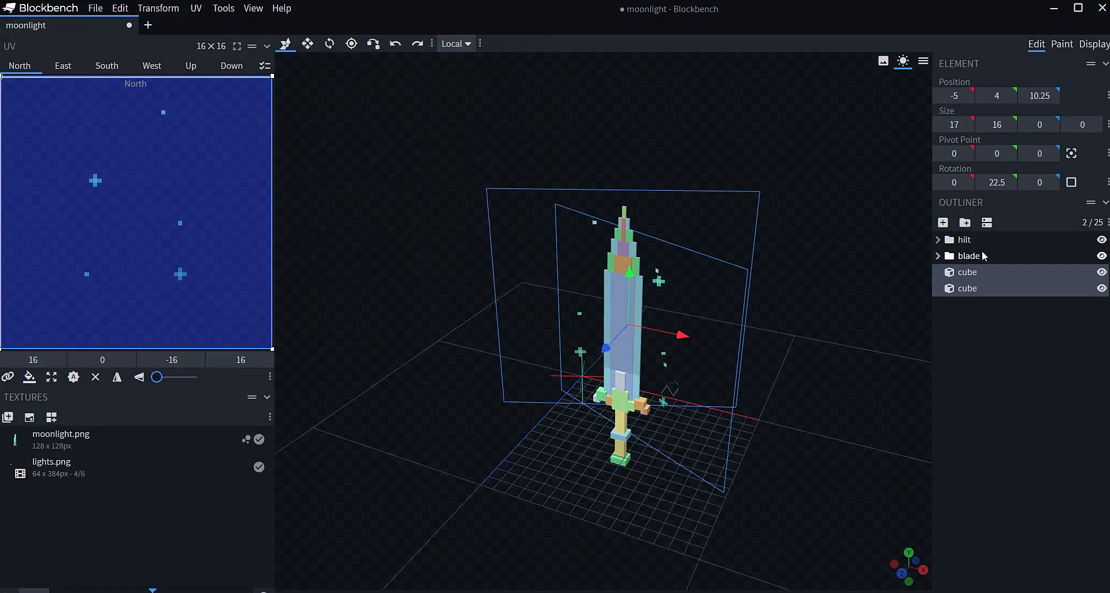
- Select the hilt and blade groups together, examine the sword's geometry from different angles, and clear the selection
click(981, 241)
shift+click(969, 257)
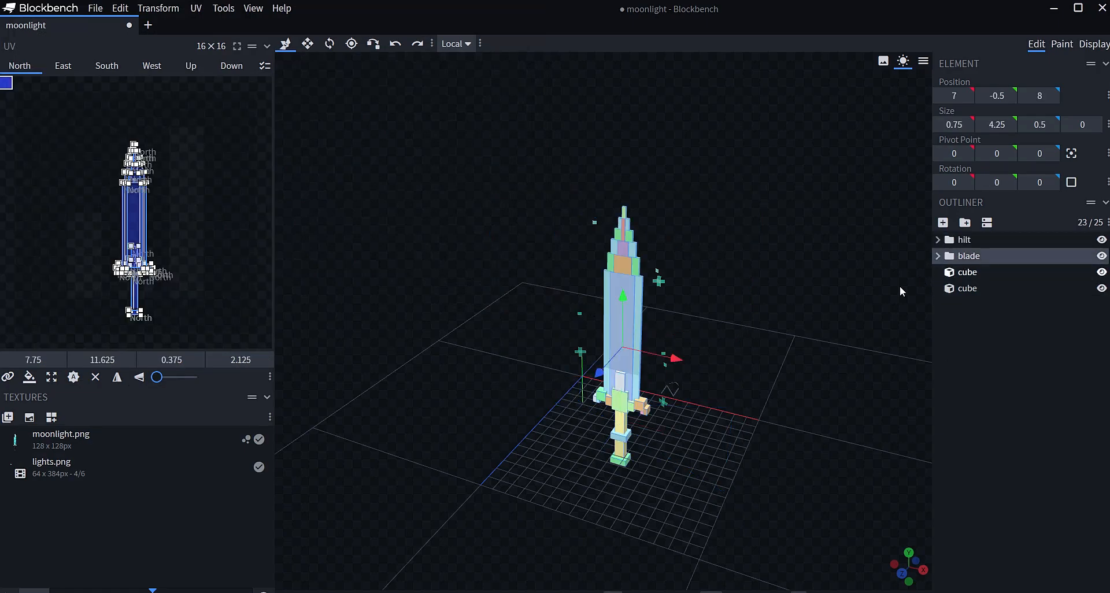
drag(787, 367, 771, 338)
click(740, 448)
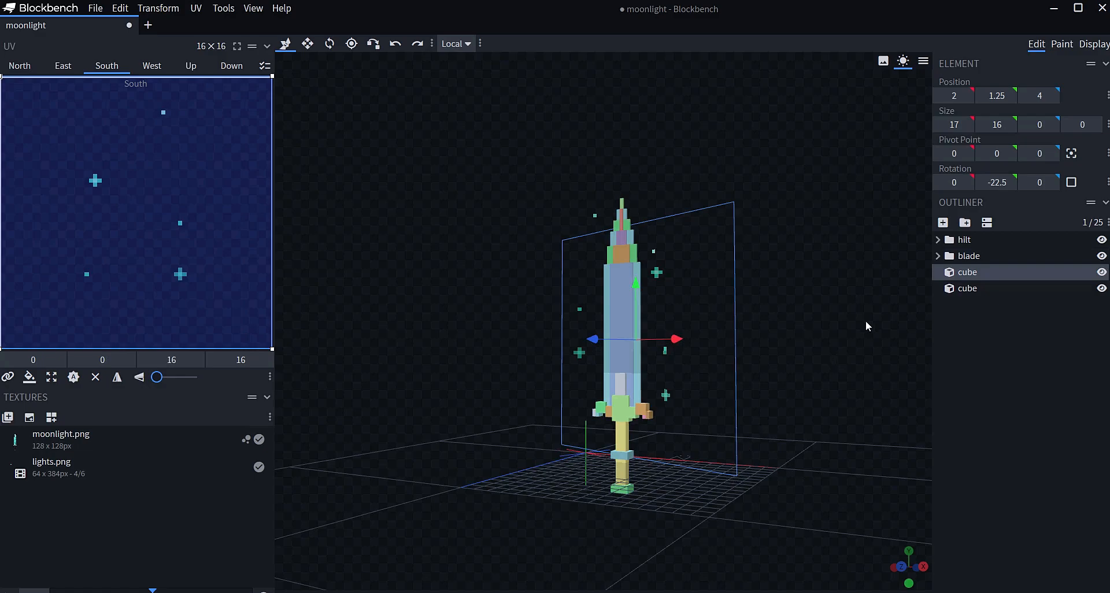
click(969, 256)
shift+click(964, 239)
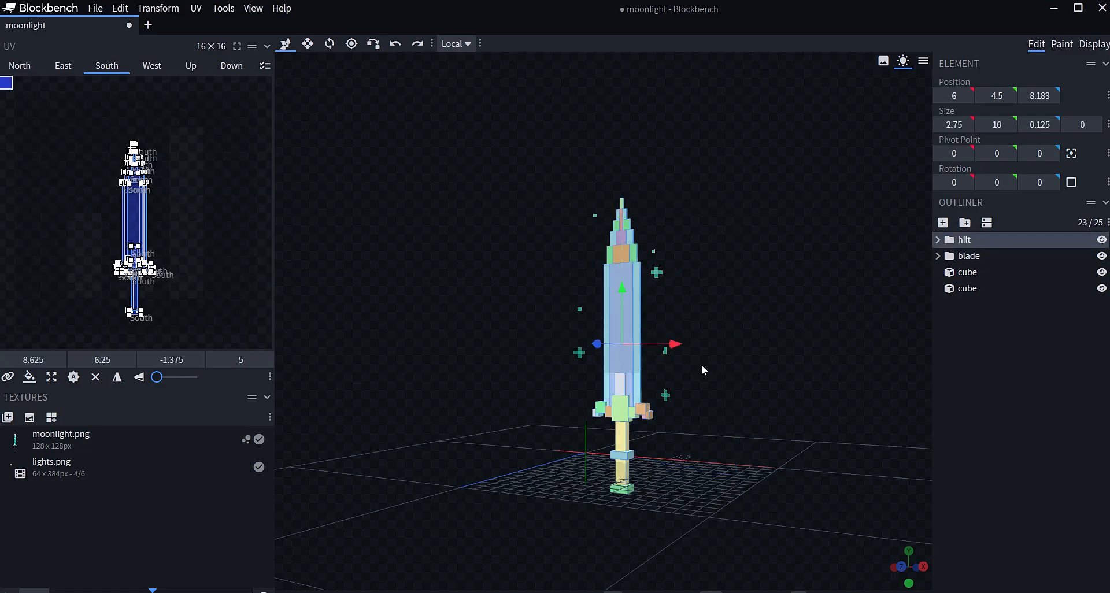
mouse_move(837, 384)
mouse_down()
mouse_move(666, 422)
mouse_move(494, 393)
mouse_move(613, 358)
mouse_move(796, 370)
mouse_move(839, 386)
mouse_up()
drag(840, 387, 772, 365)
click(965, 377)
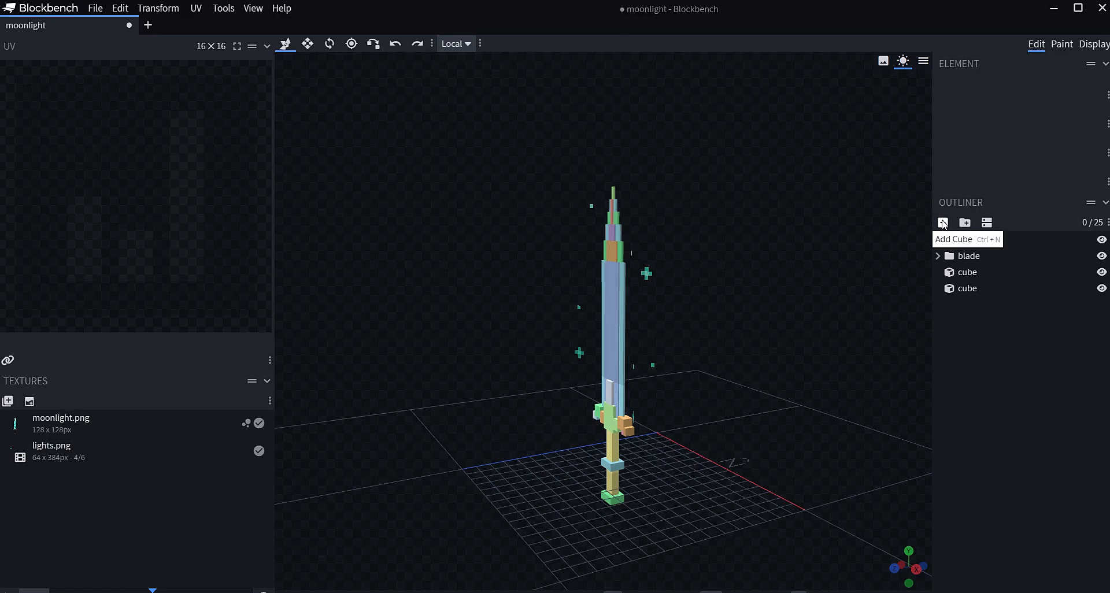
- Add a new 2 × 2 × 2 cube at the origin beside the sword
click(943, 225)
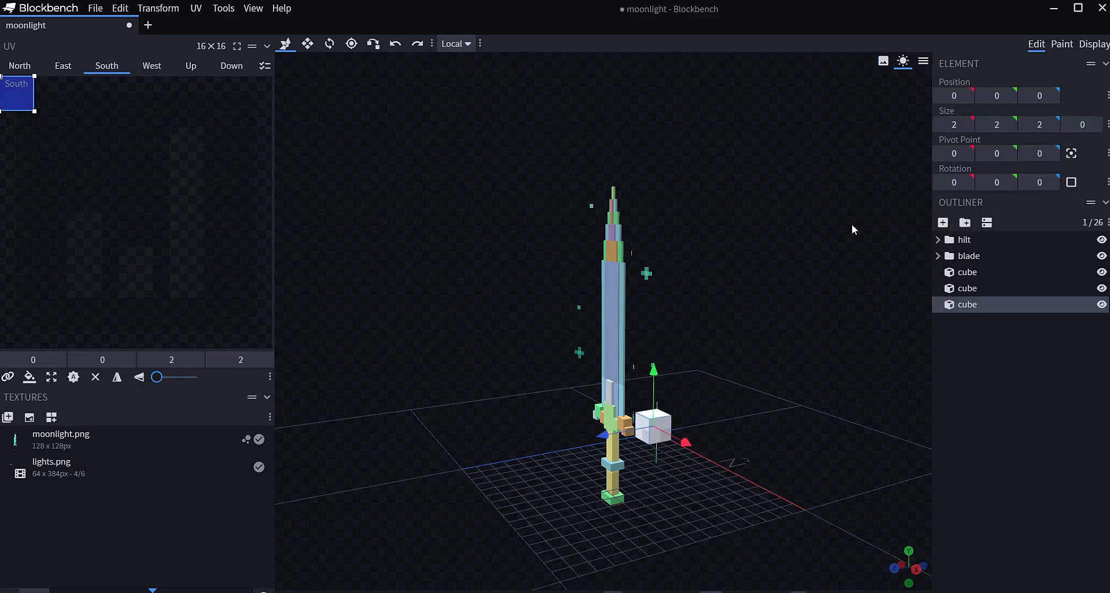
drag(852, 228, 705, 373)
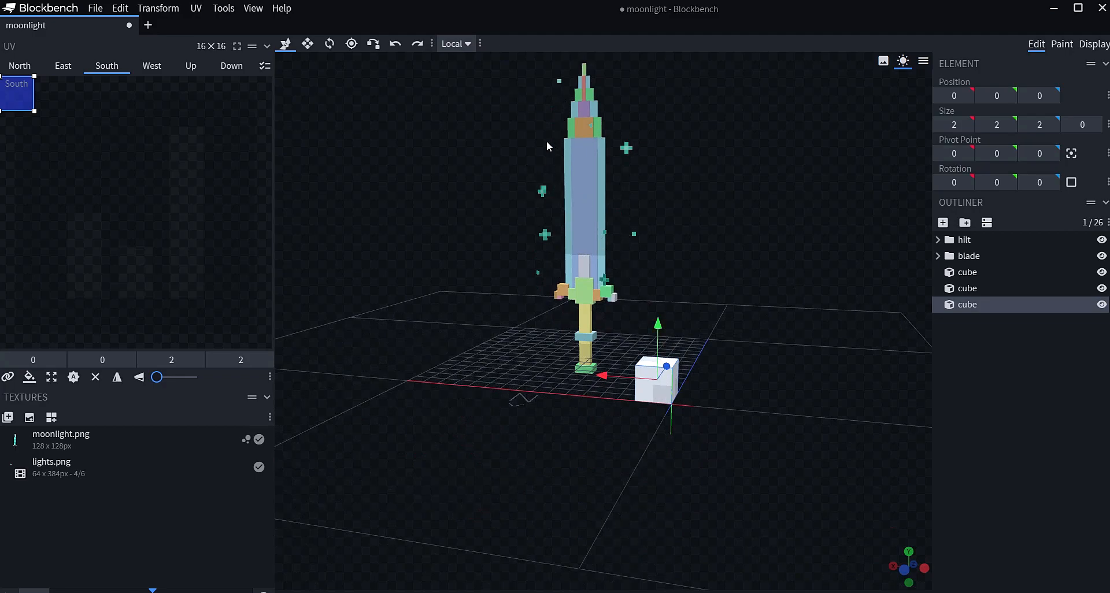
scroll(642, 114, down, 2)
scroll(768, 266, down, 2)
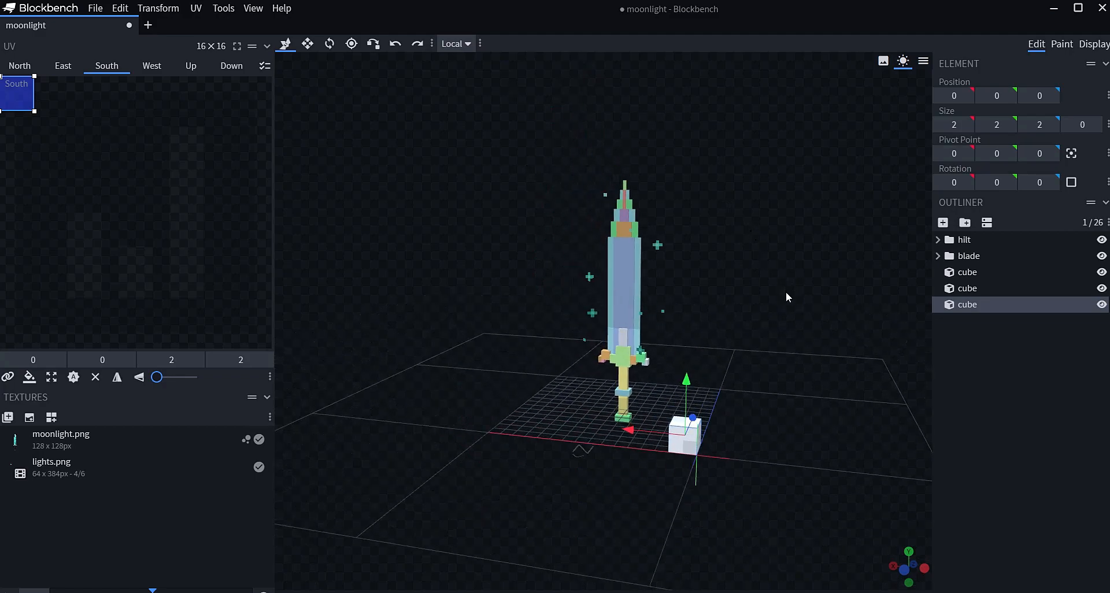
- Resize the new cube vertically in both directions to a height of 48, with its base at Y -16
click(308, 43)
scroll(873, 371, down, 2)
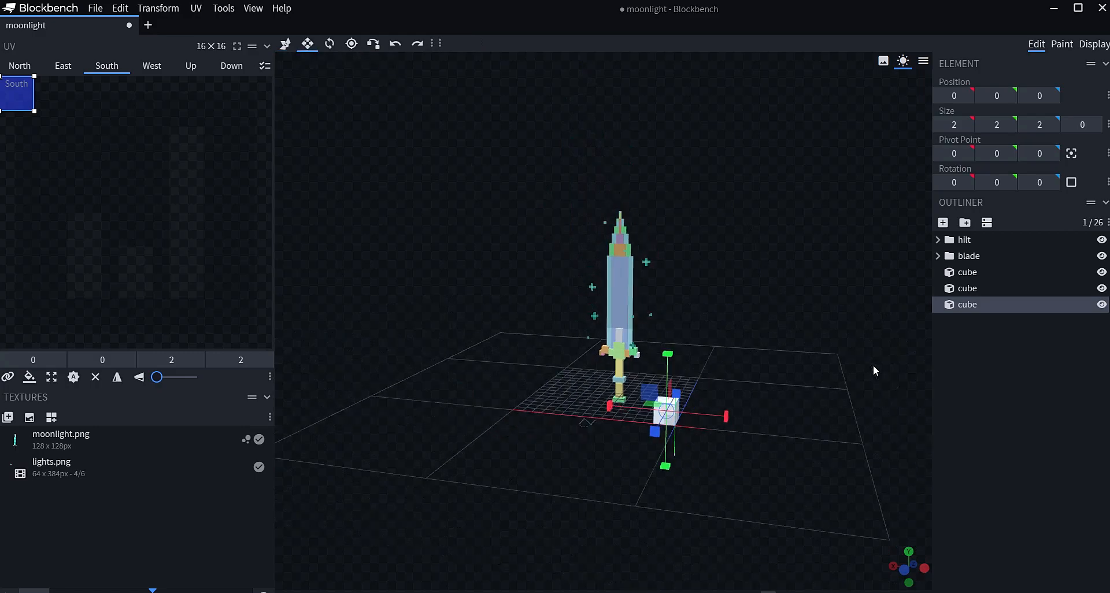
scroll(873, 371, down, 1)
drag(640, 316, 651, 118)
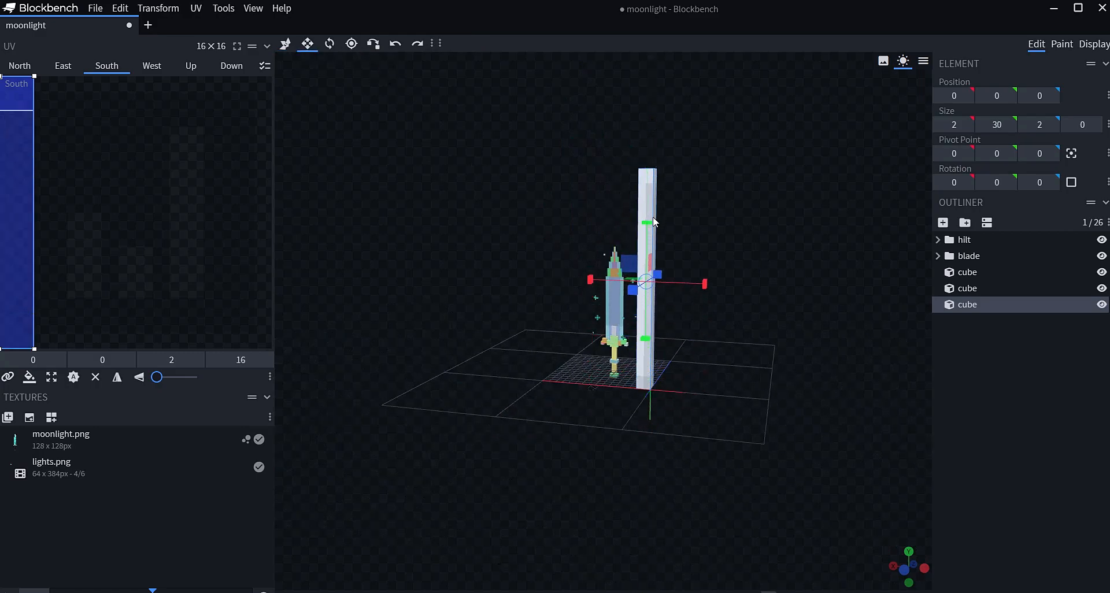
drag(649, 222, 646, 148)
drag(645, 332, 610, 515)
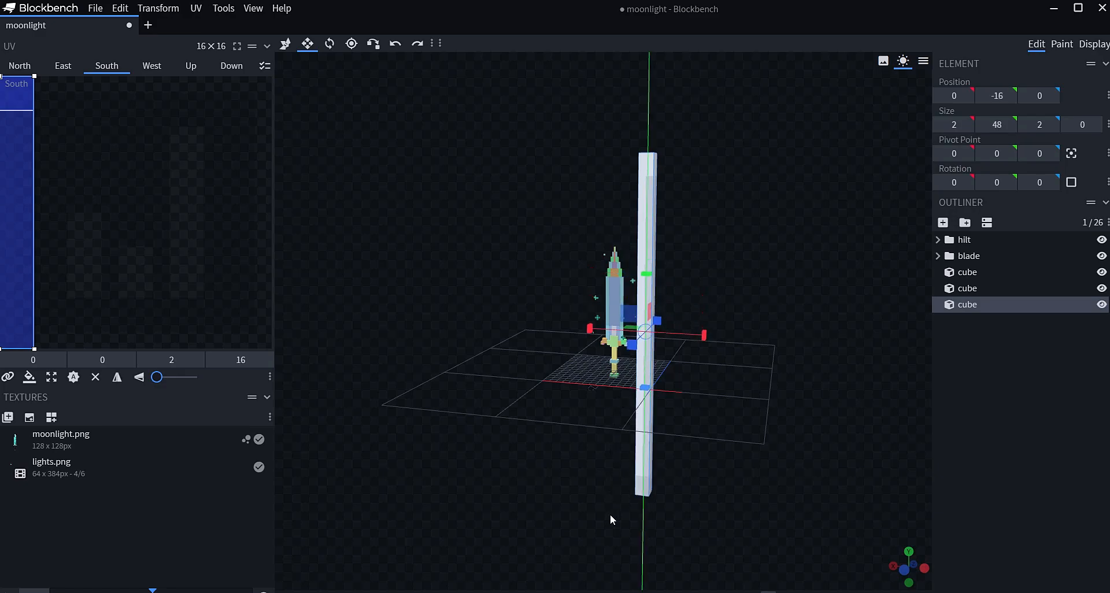
drag(618, 559, 618, 559)
- Preview the sword and stretched cube on the player model in Display mode, then return to Edit mode
click(1094, 44)
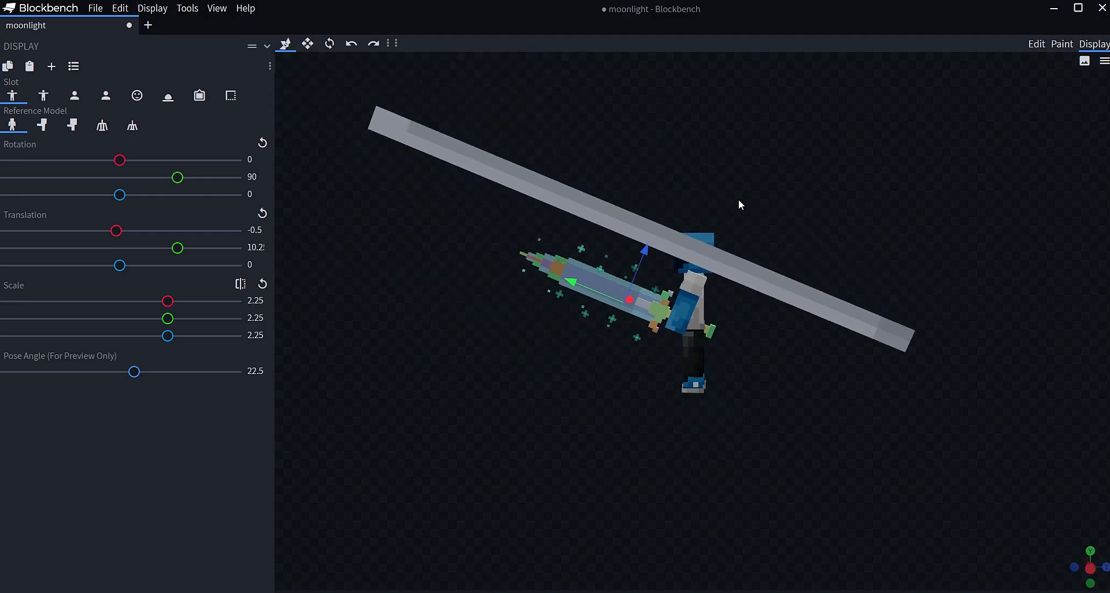
click(1036, 45)
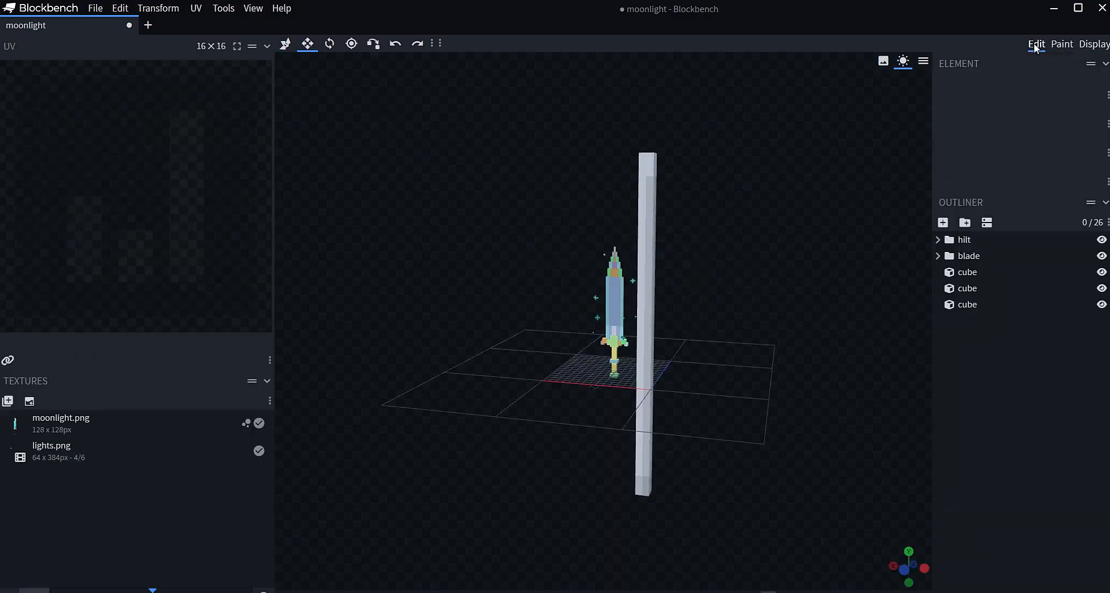
scroll(647, 370, up, 5)
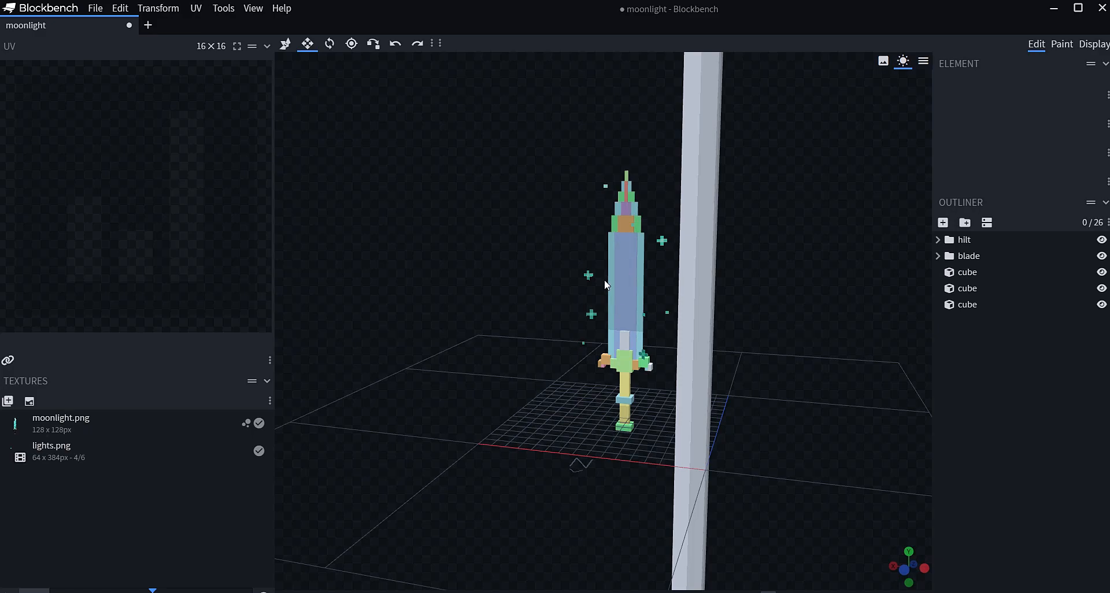
- Compare the stretched cube's length with the player model from farther away in Display mode, and return to Edit mode
click(1095, 44)
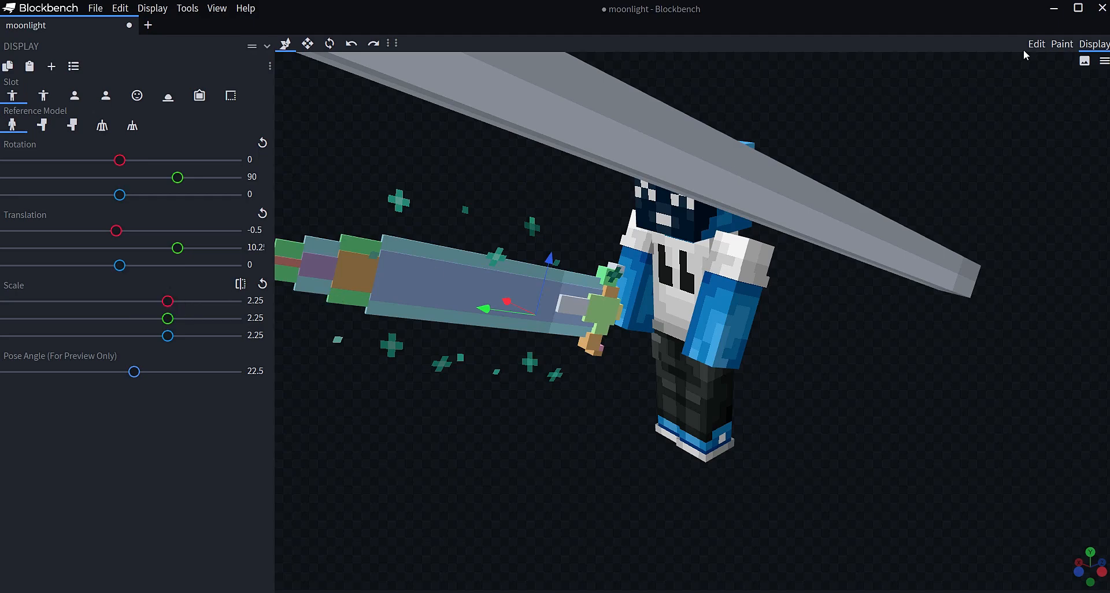
scroll(924, 255, down, 10)
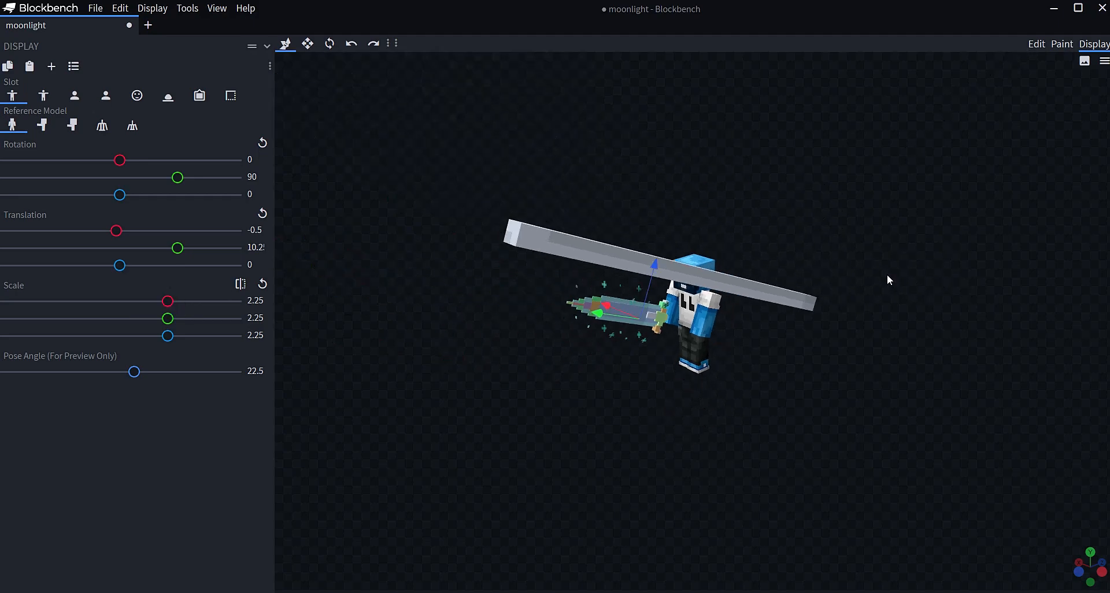
drag(745, 334, 676, 318)
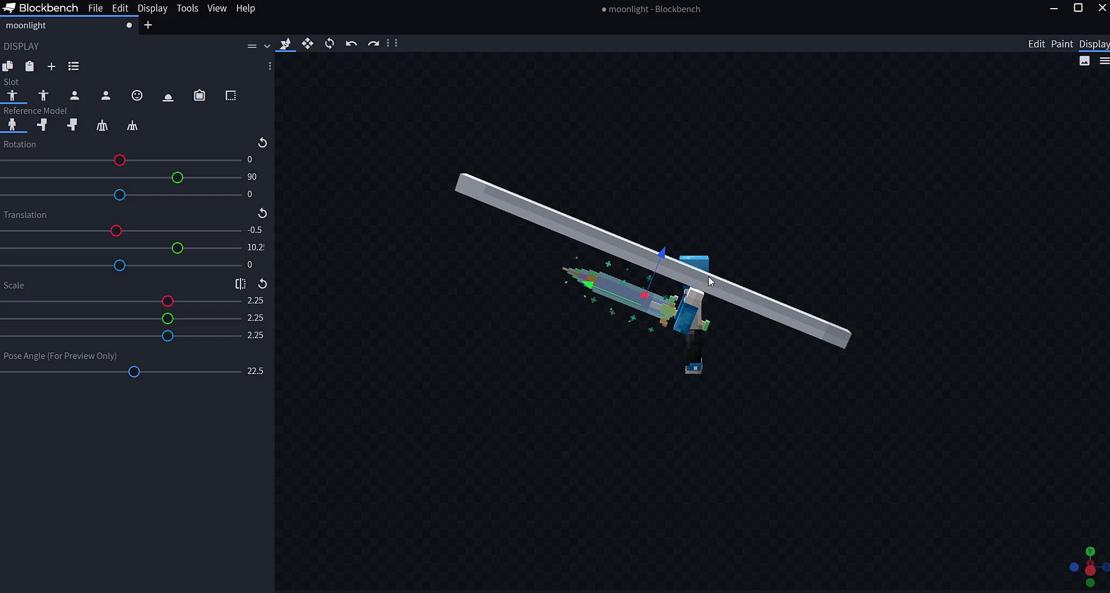
click(1039, 43)
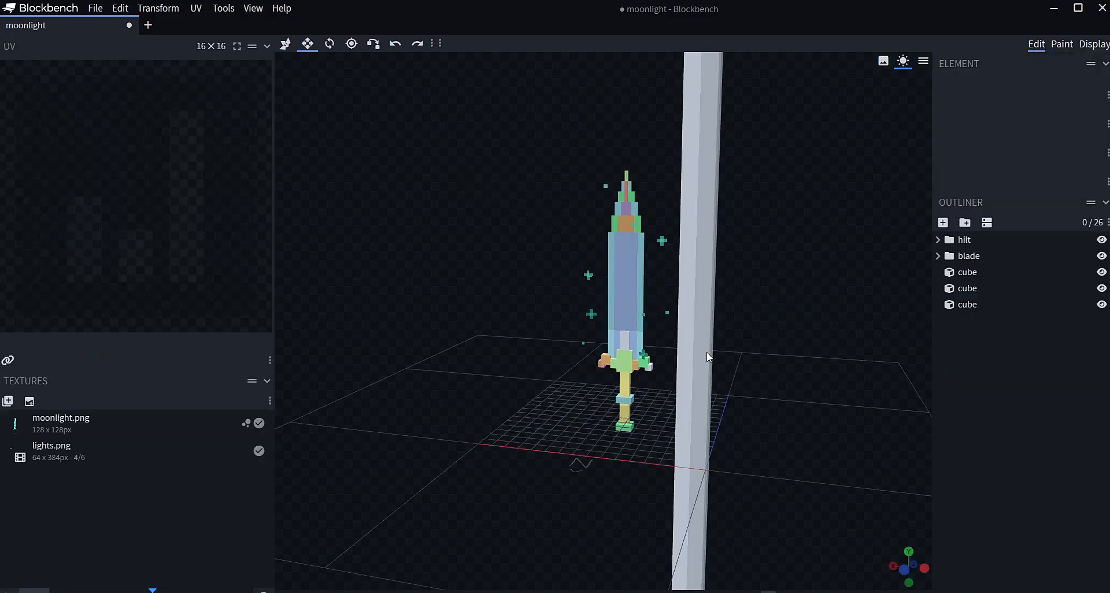
- Delete the 2 × 48 × 2 cube standing beside the sword
click(690, 361)
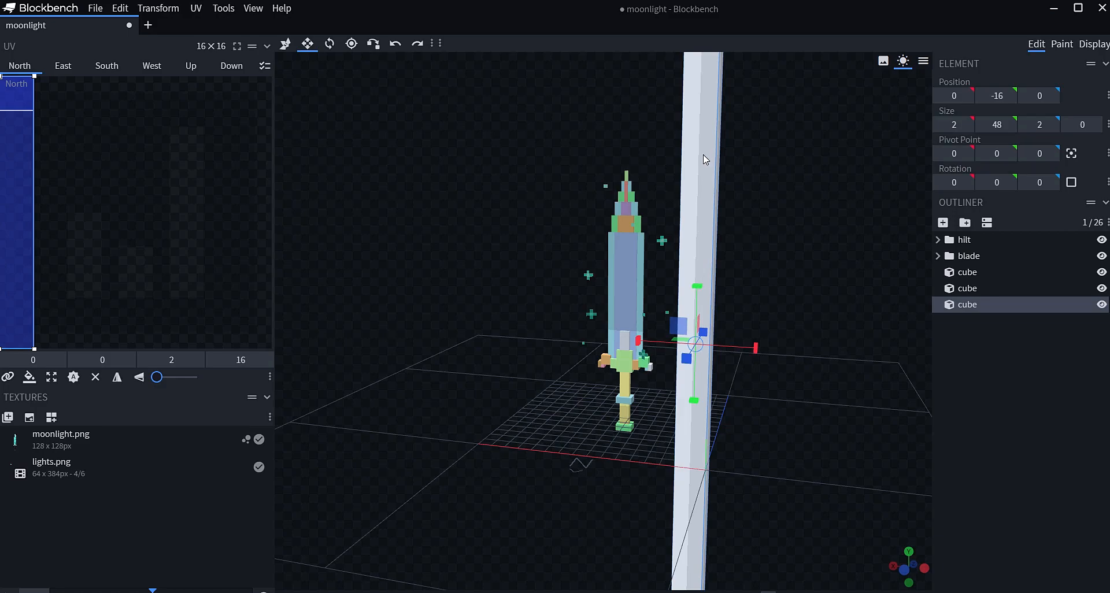
key(Delete)
scroll(751, 344, up, 3)
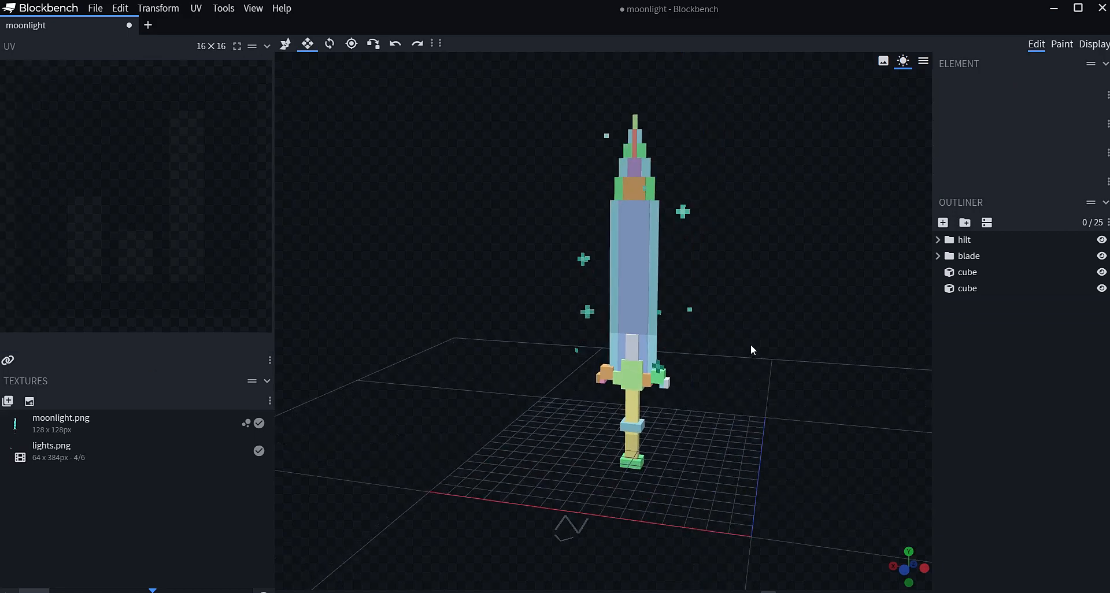
- Inspect the two flat, rotated sparkle planes around the sword one at a time, and clear the selection
click(750, 345)
drag(807, 403, 825, 377)
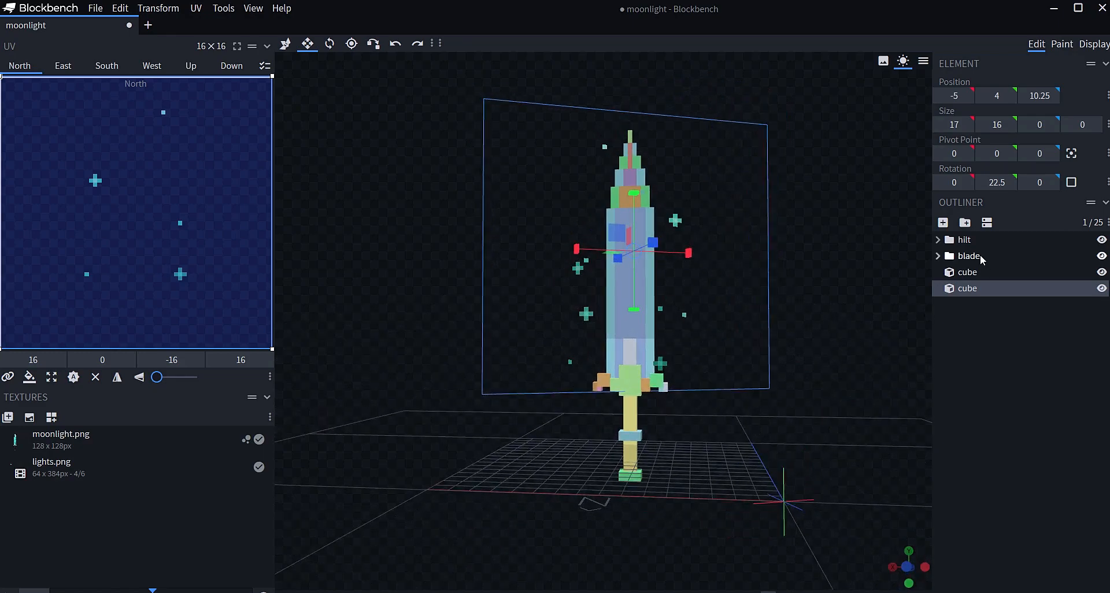
click(1037, 347)
drag(845, 206, 749, 251)
click(749, 251)
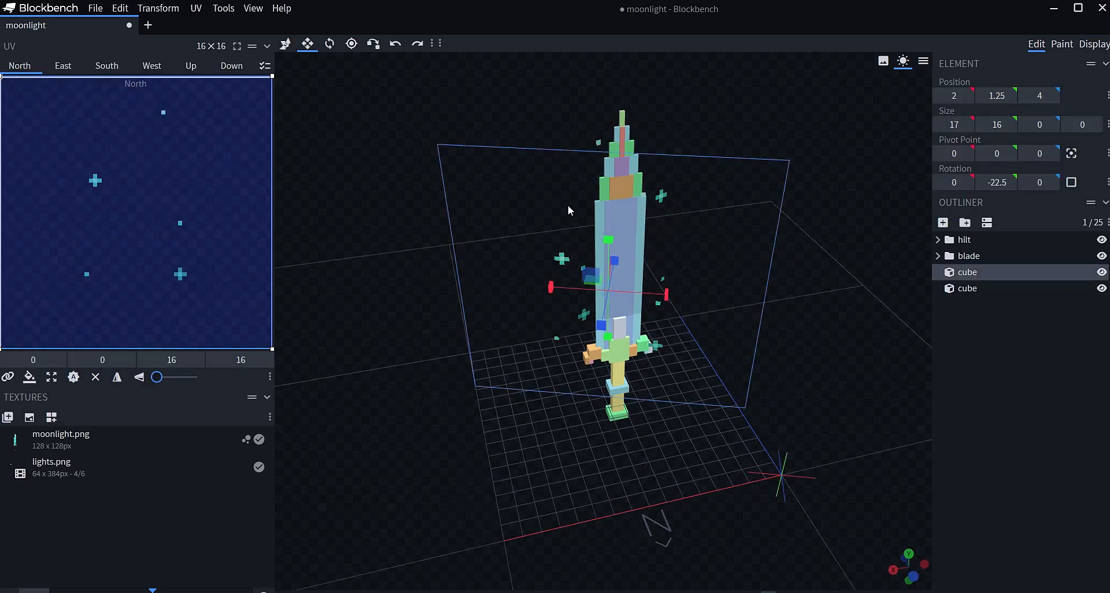
click(573, 116)
click(720, 227)
click(725, 116)
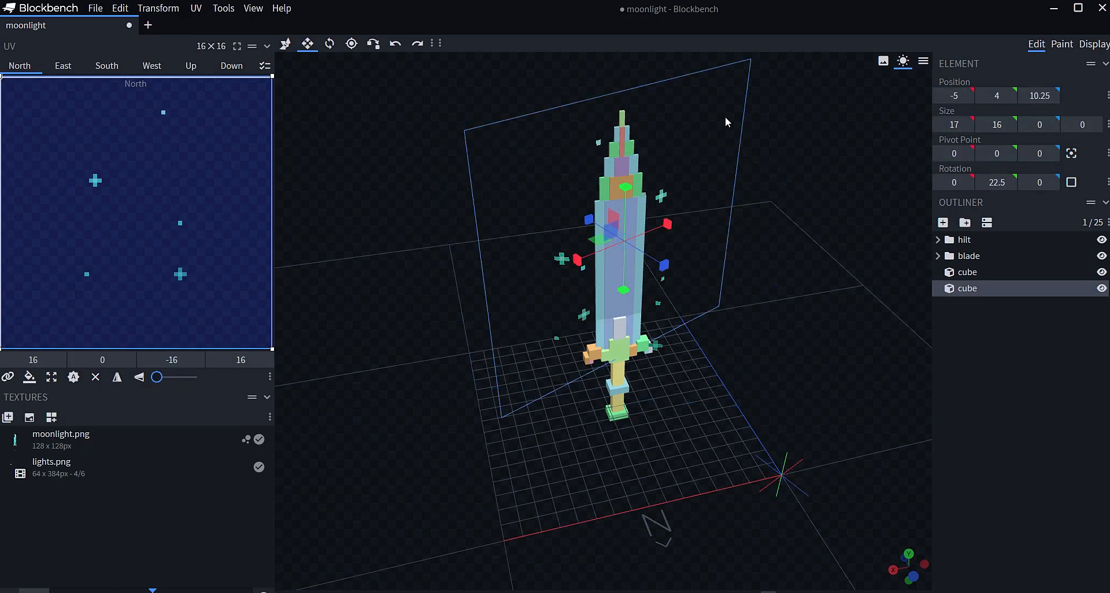
drag(797, 217, 837, 303)
click(989, 384)
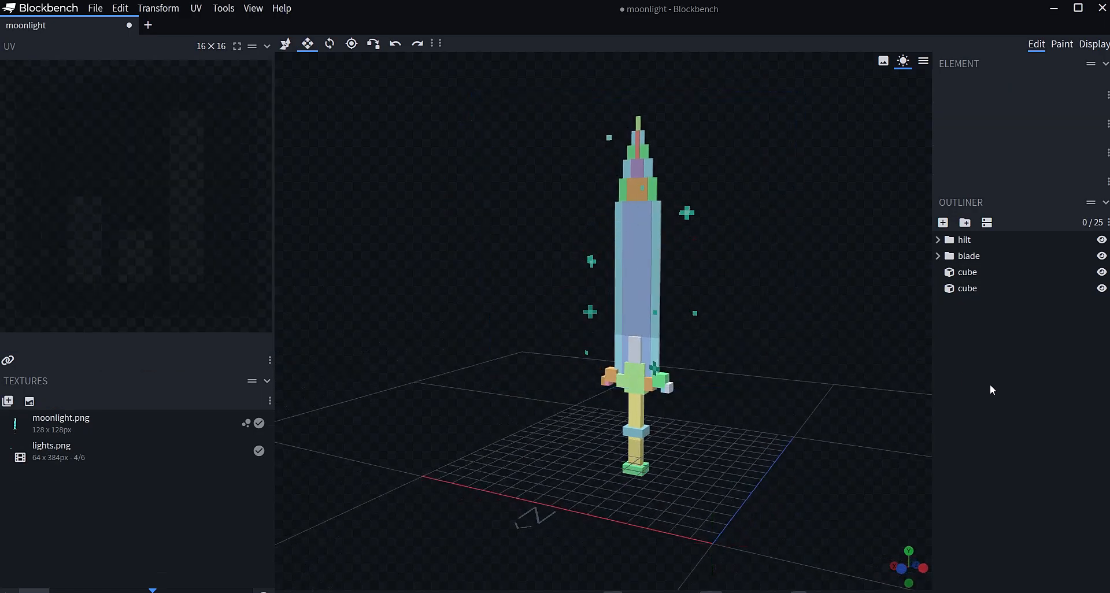
- Apply the moonlight.png texture to all cubes in the blade and hilt groups, and clear the selection
click(970, 258)
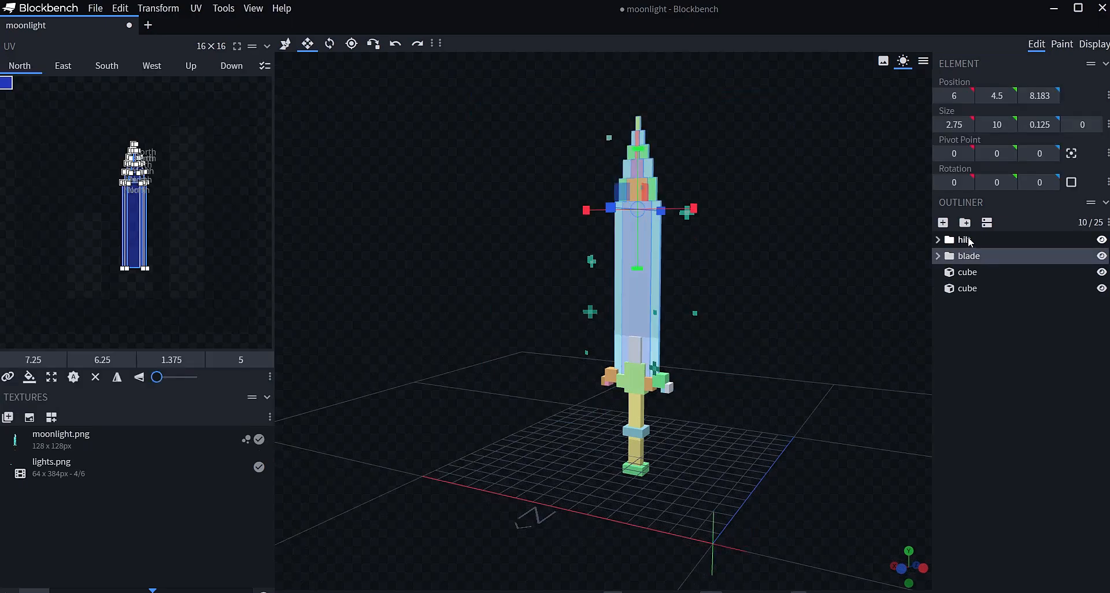
click(970, 241)
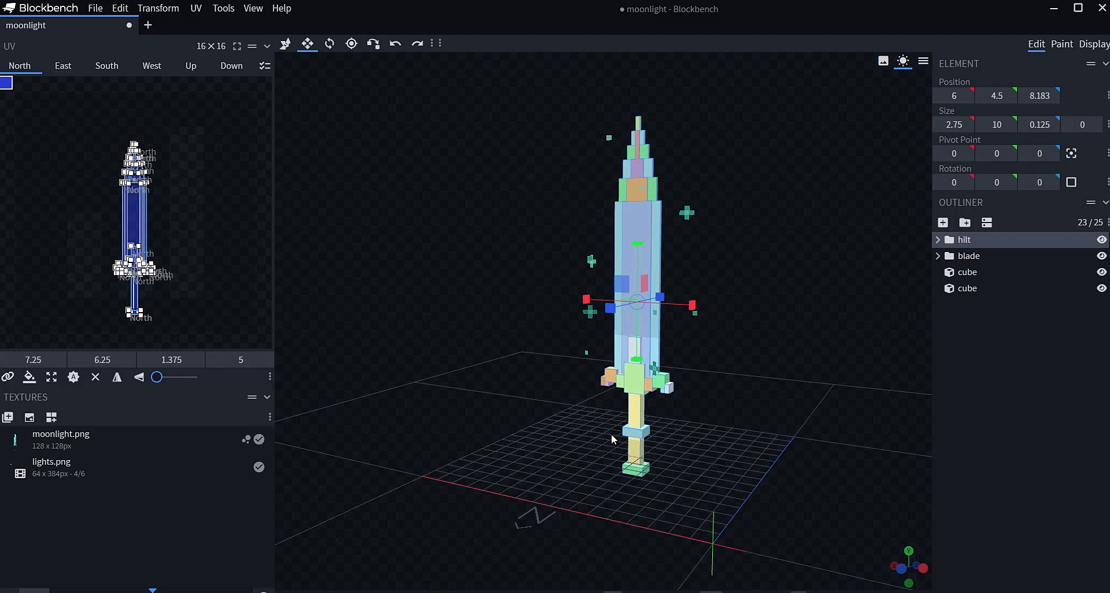
right_click(633, 471)
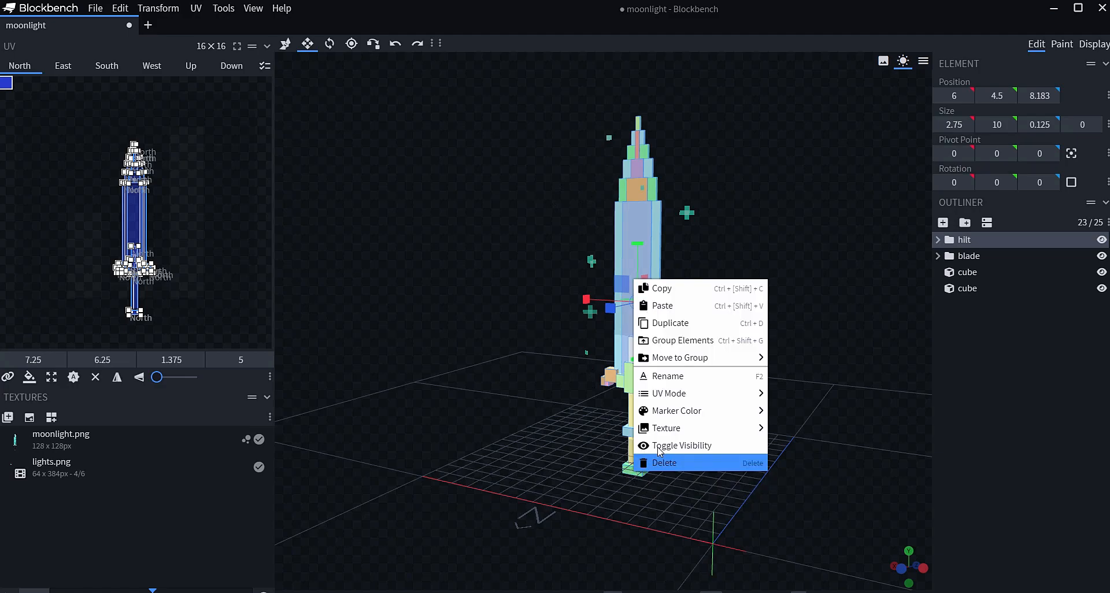
mouse_move(699, 394)
mouse_move(703, 428)
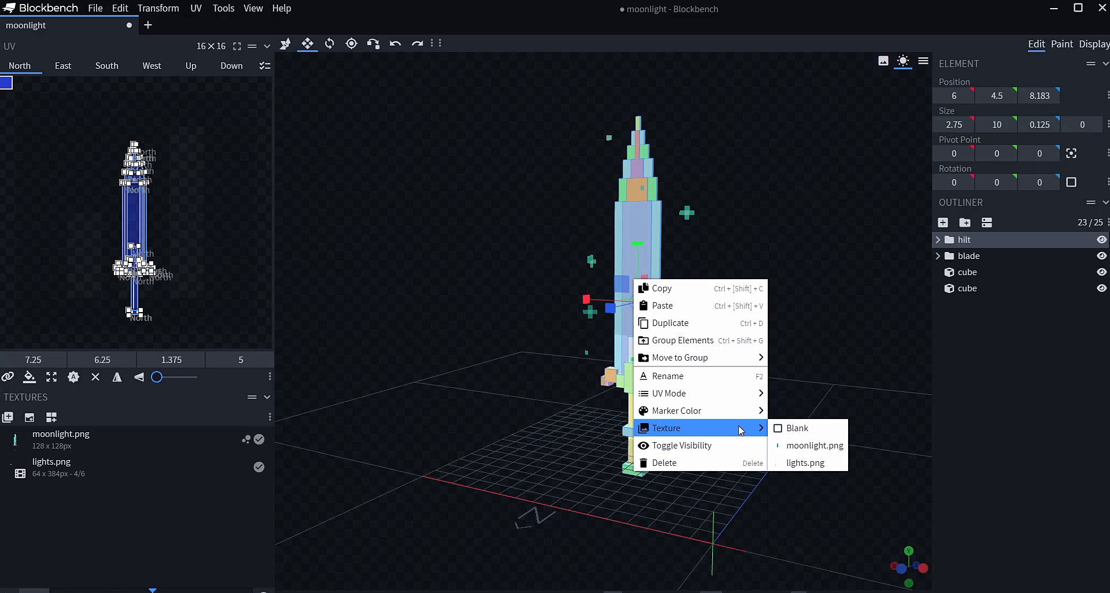
click(800, 451)
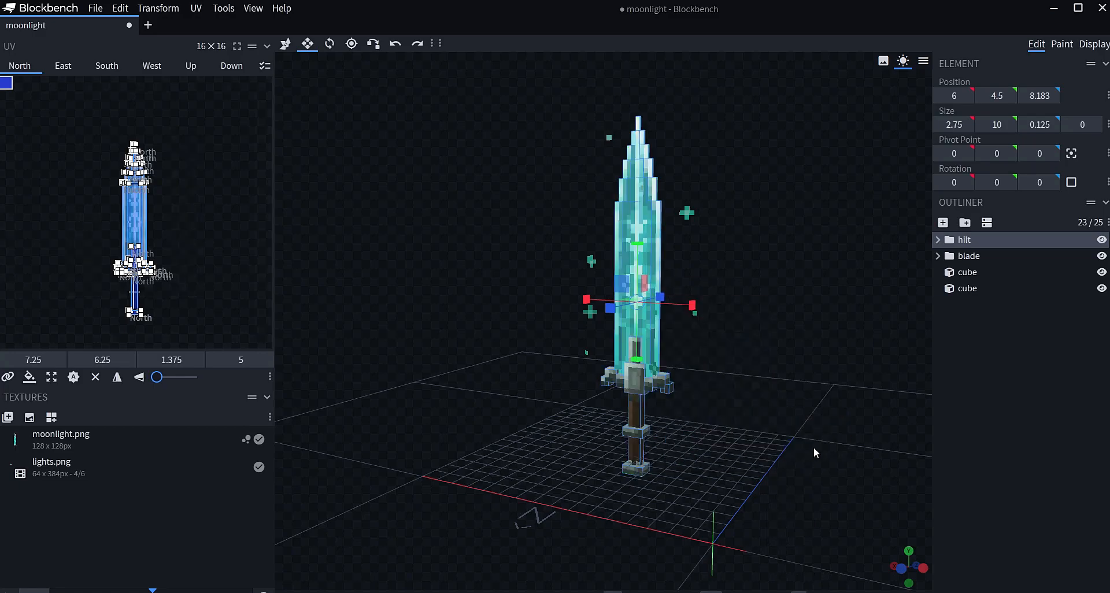
click(844, 431)
drag(844, 431, 891, 425)
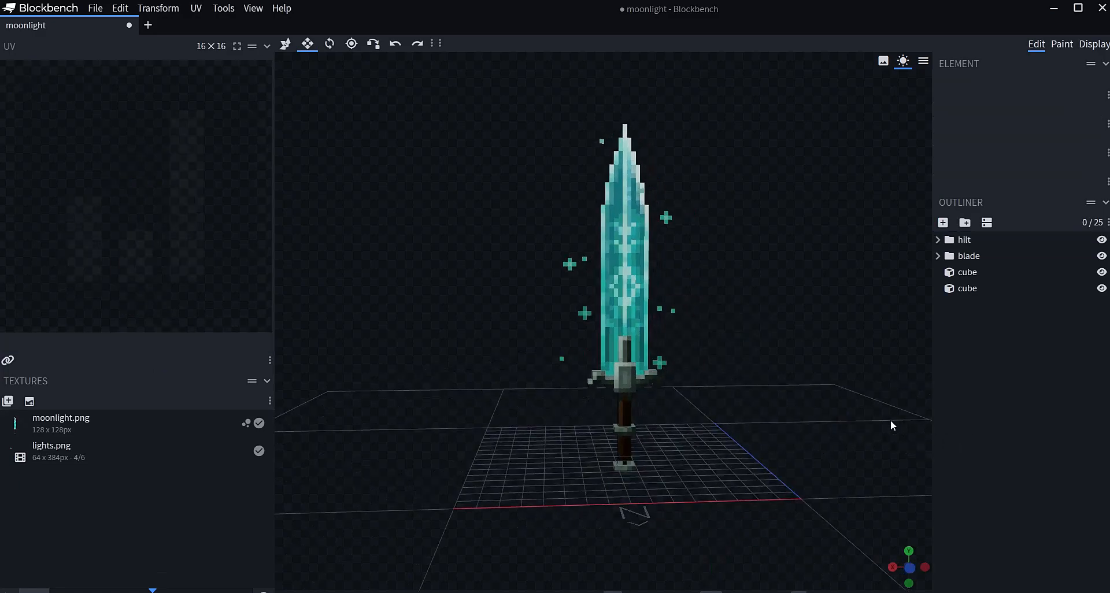
- Examine the textured sword from several sides and play the animated textures
drag(499, 457, 341, 460)
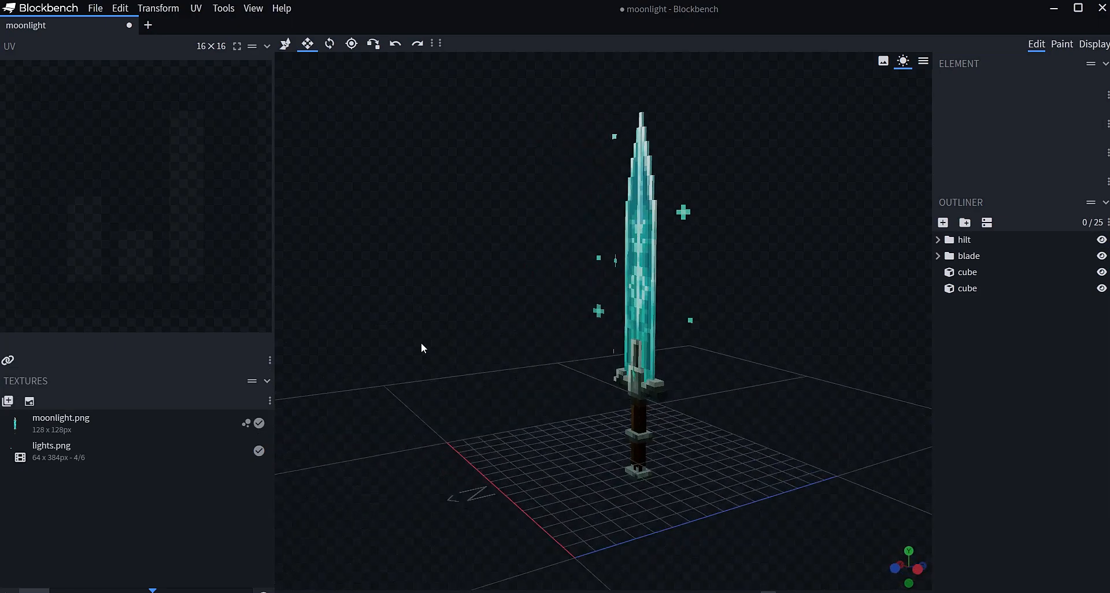
drag(422, 347, 606, 295)
drag(845, 375, 133, 521)
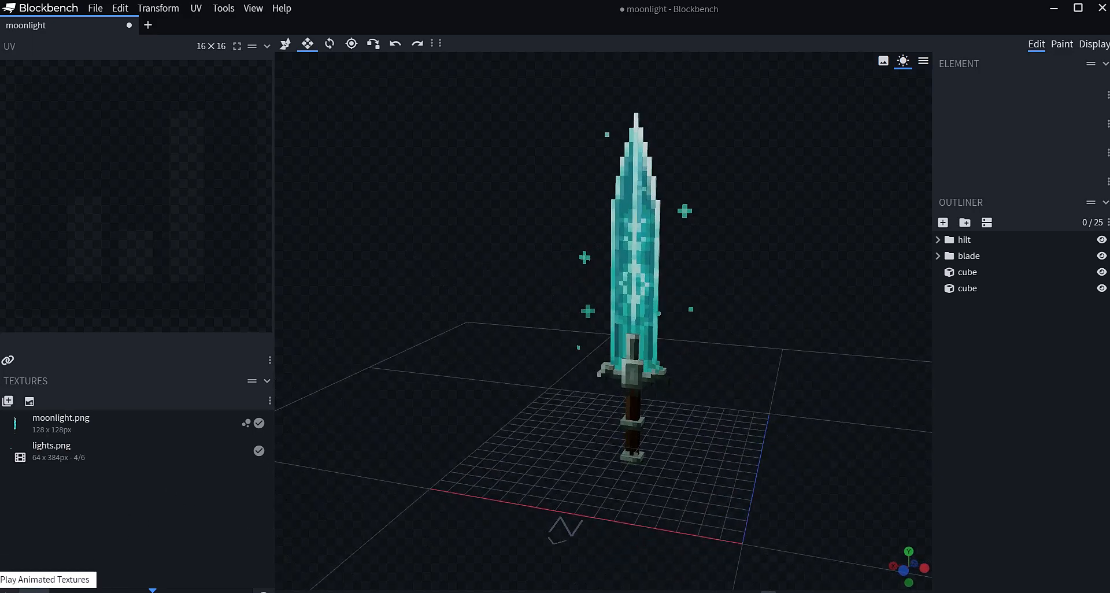
click(53, 589)
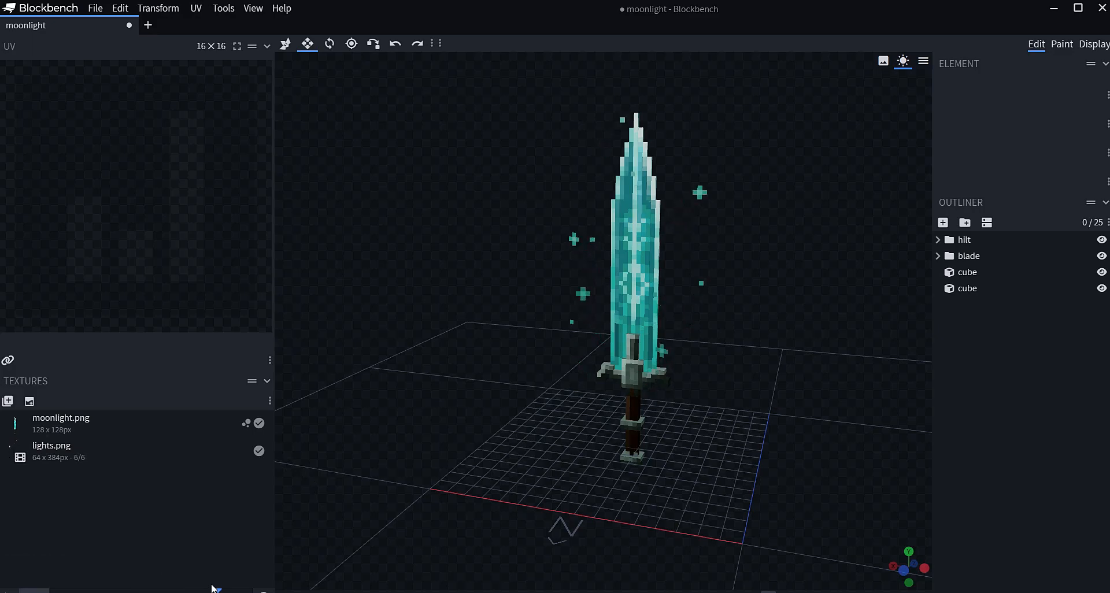
- Set the frame time of the moonlight.png texture to 3
double_click(61, 422)
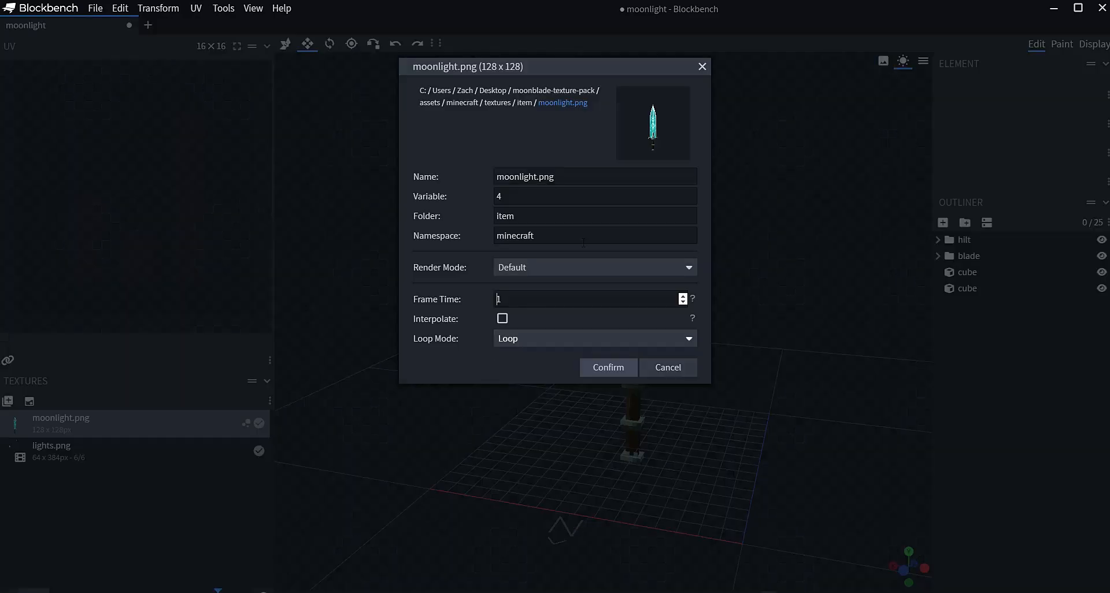
click(514, 298)
key(BackSpace)
text(3)
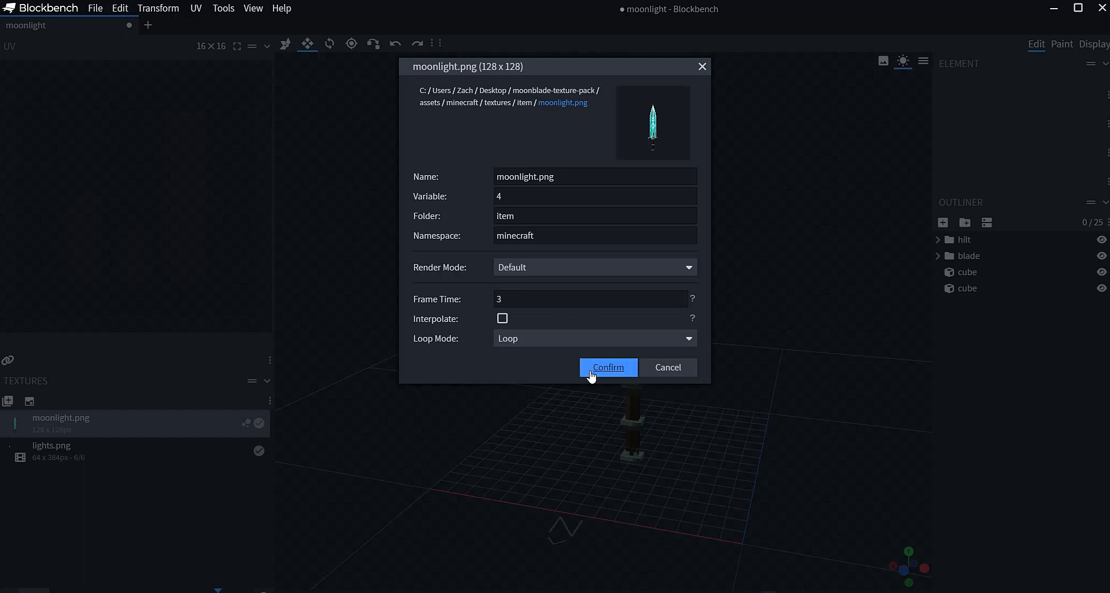
click(591, 377)
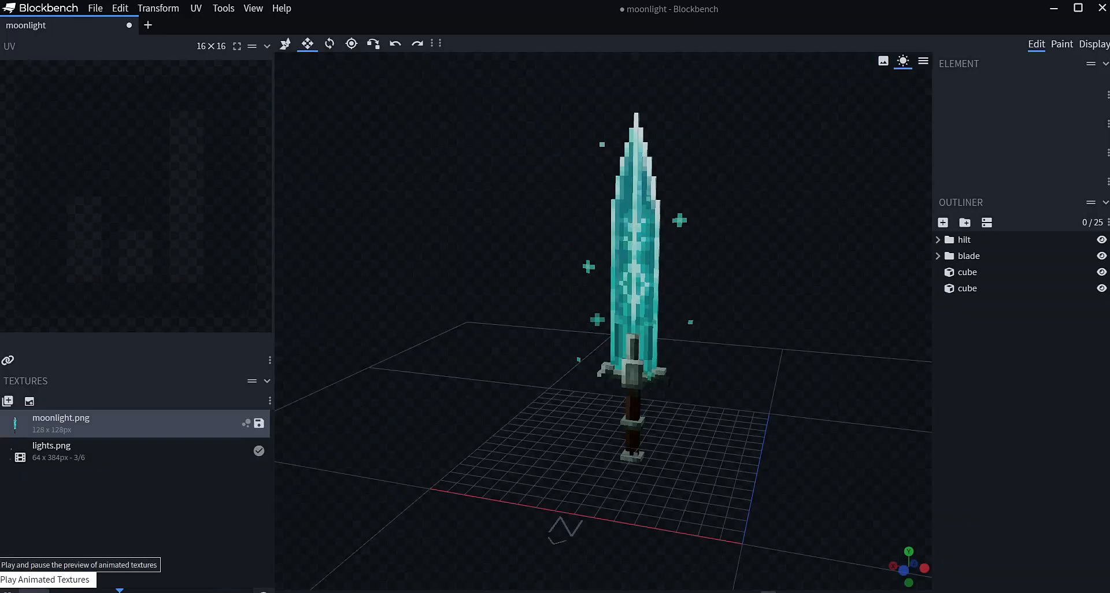
- Stop the animated texture preview and examine the sword and one of its sparkle planes from different angles
drag(370, 445, 398, 430)
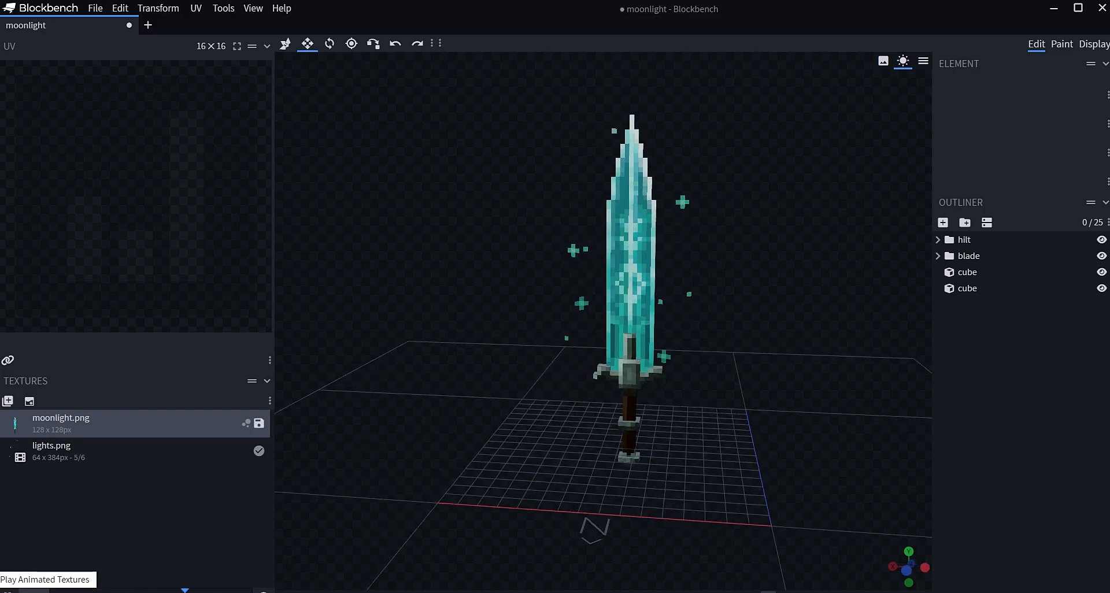
click(54, 591)
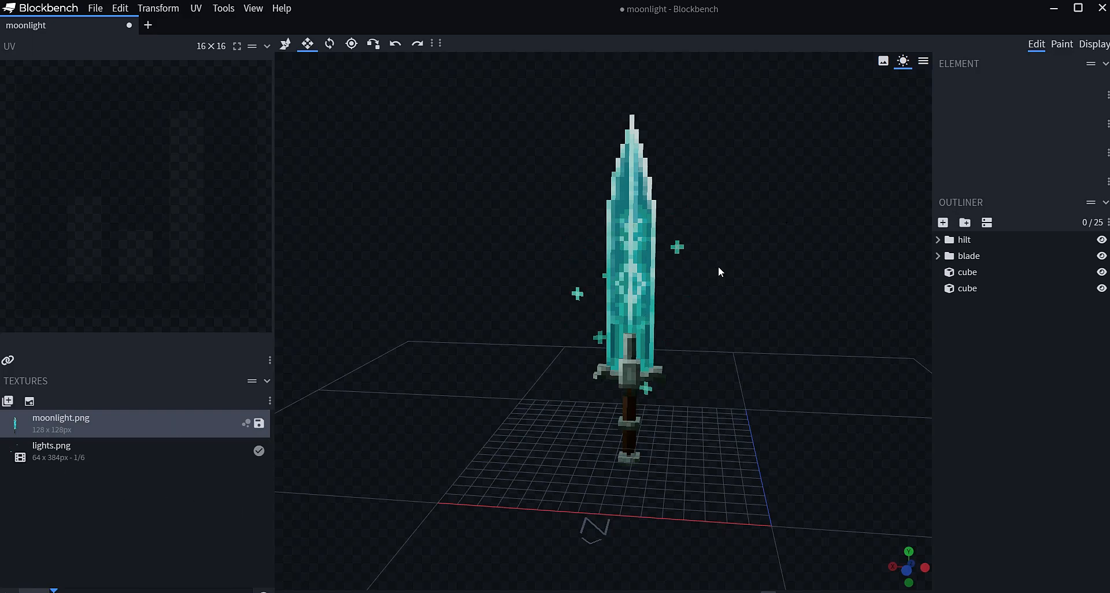
drag(718, 270, 841, 308)
right_drag(841, 308, 799, 301)
scroll(799, 301, down, 5)
scroll(748, 309, up, 5)
drag(748, 310, 781, 271)
scroll(786, 304, up, 4)
right_drag(786, 305, 773, 334)
click(733, 346)
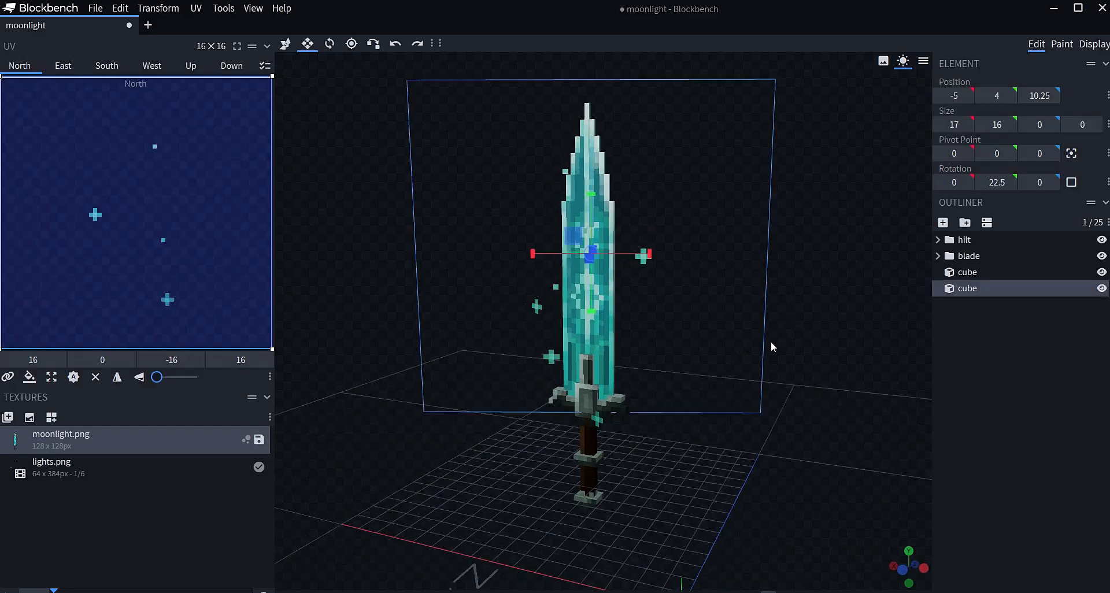
drag(783, 349, 869, 359)
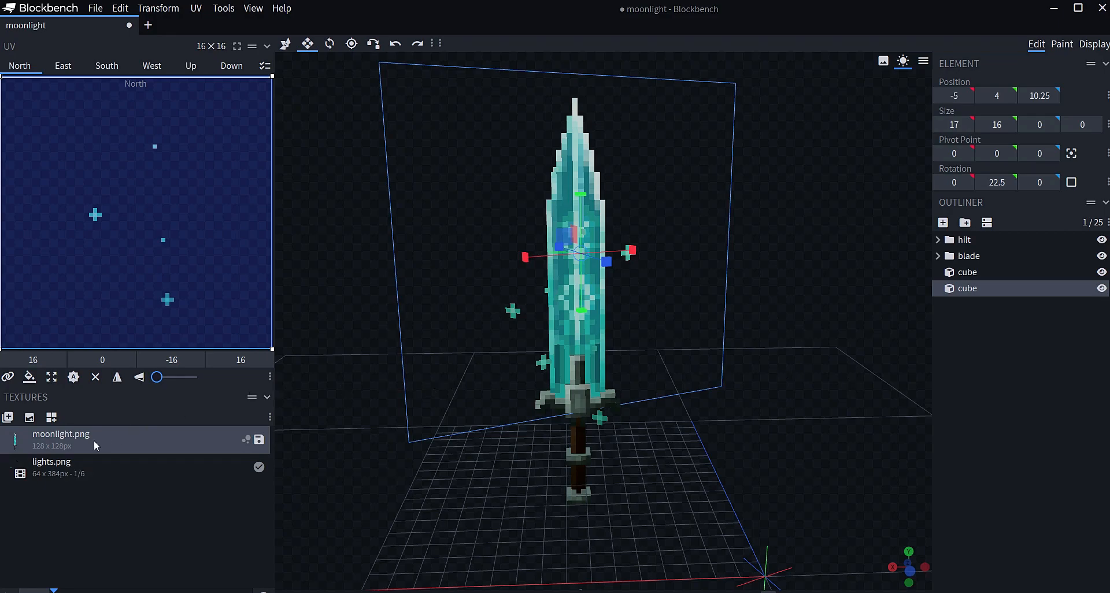
- Delete the lights.png texture and the two 17 × 16 planes that used it, leaving only the hilt and blade groups
click(68, 469)
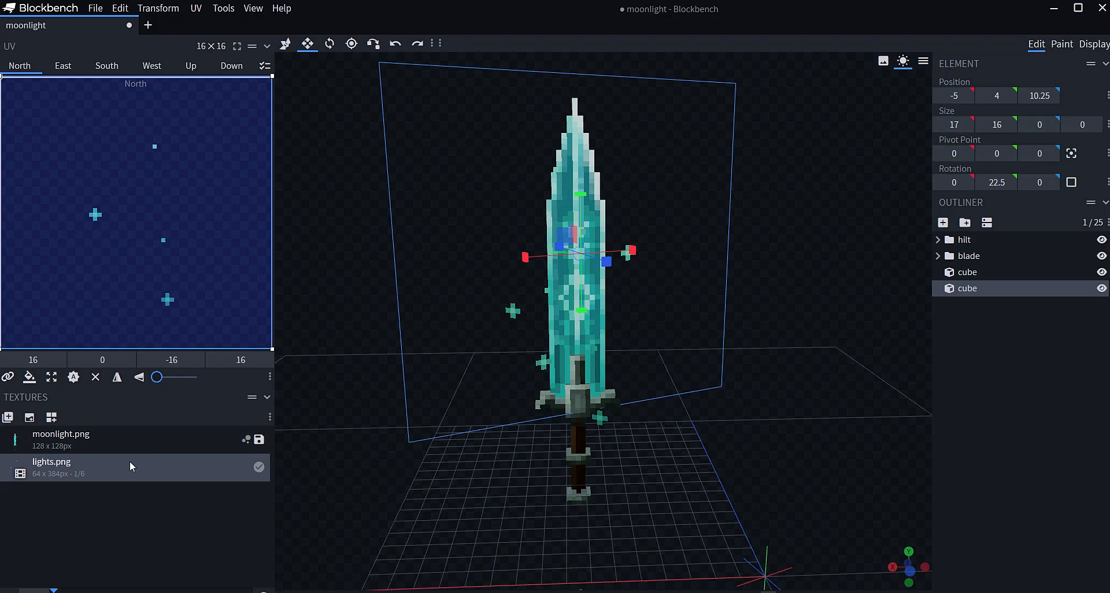
key(Delete)
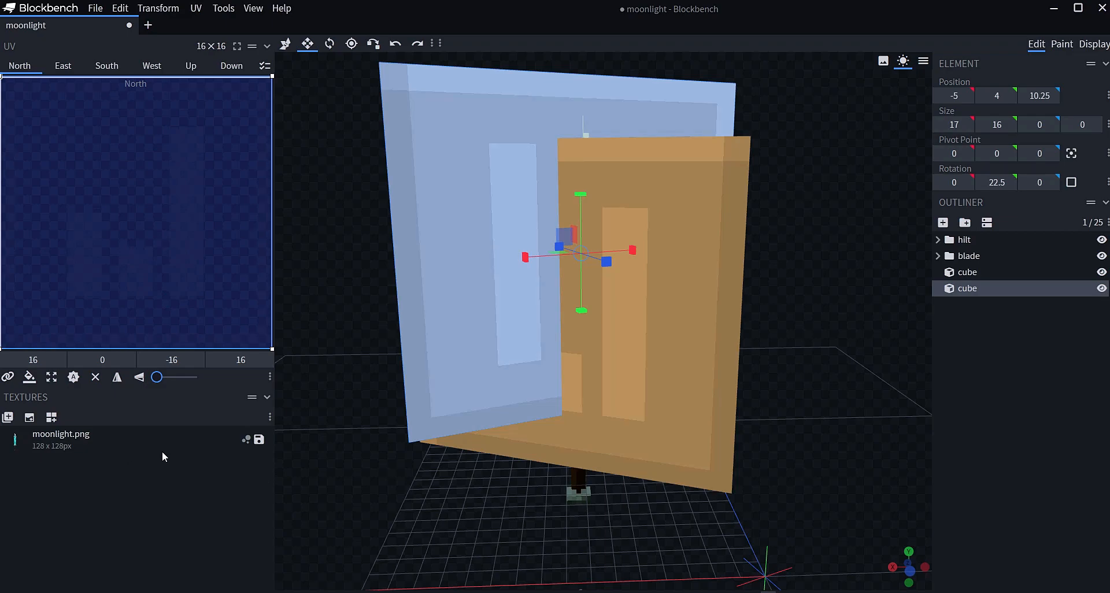
scroll(544, 414, down, 5)
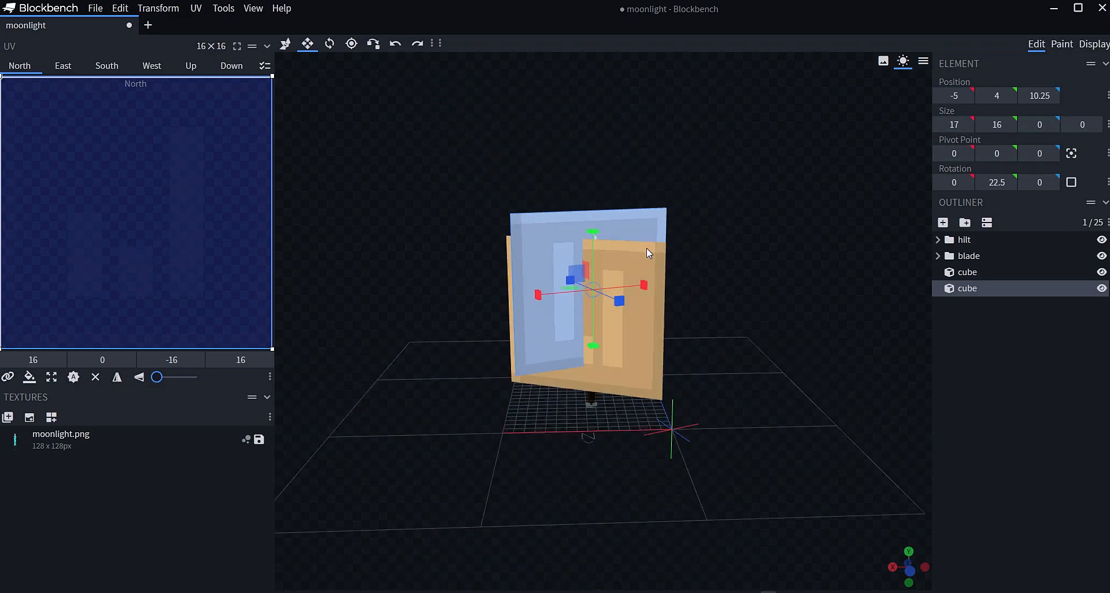
click(660, 254)
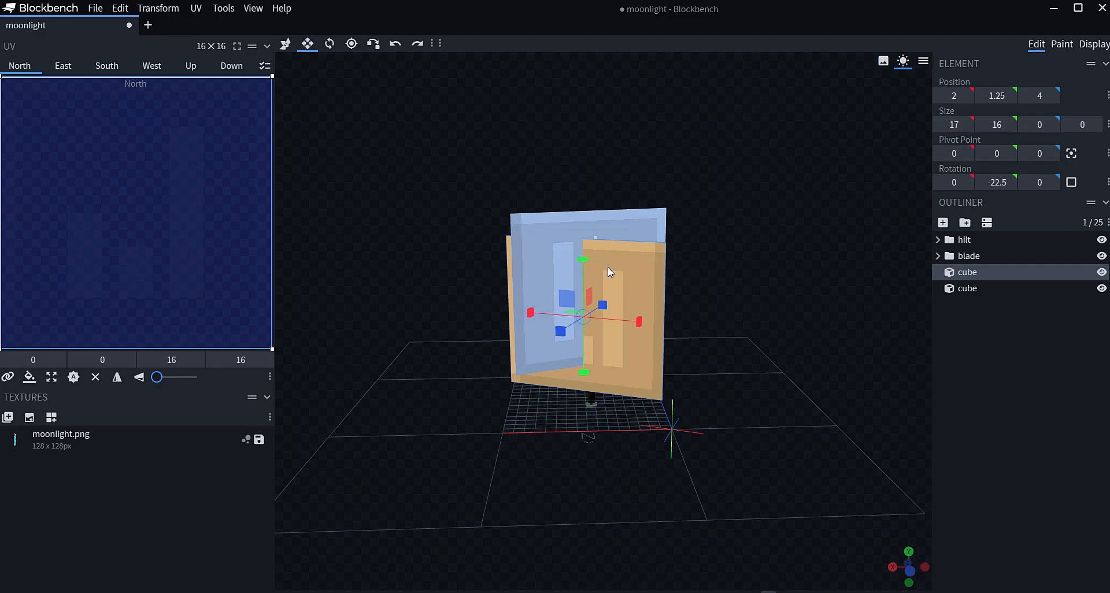
shift+click(539, 230)
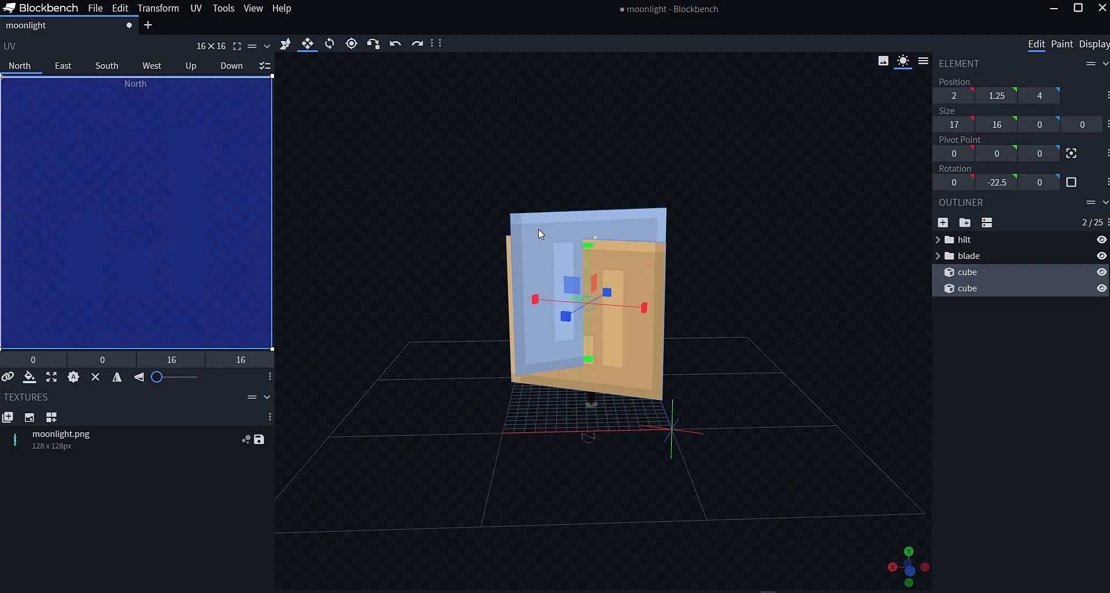
key(Delete)
scroll(685, 279, up, 8)
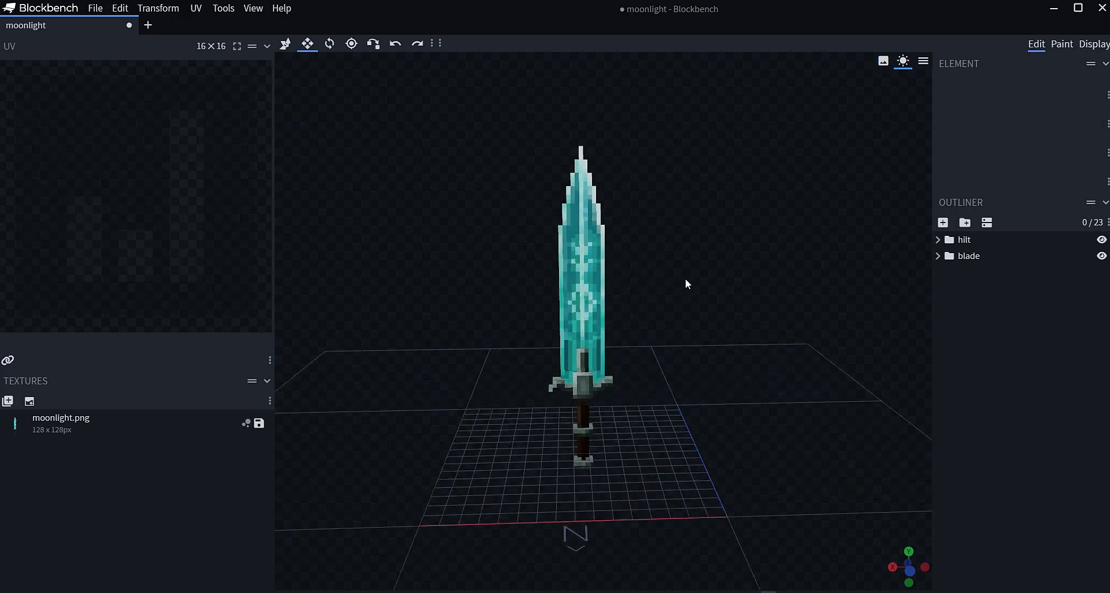
- Preview the textured sword without sparkles in the player's hand in Display mode and view it from the side
drag(675, 282, 666, 233)
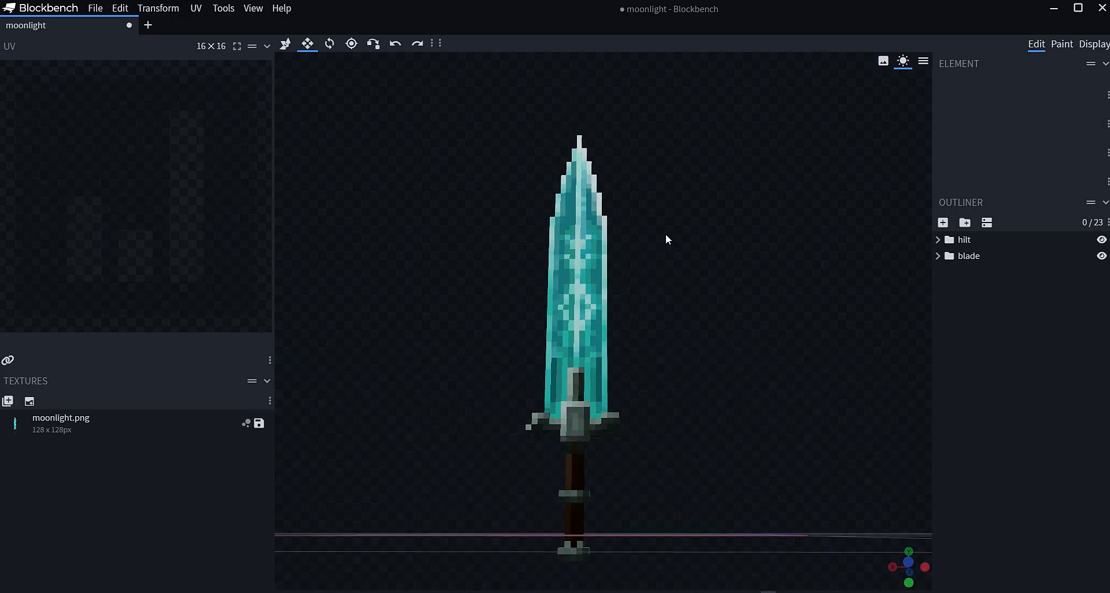
click(1094, 44)
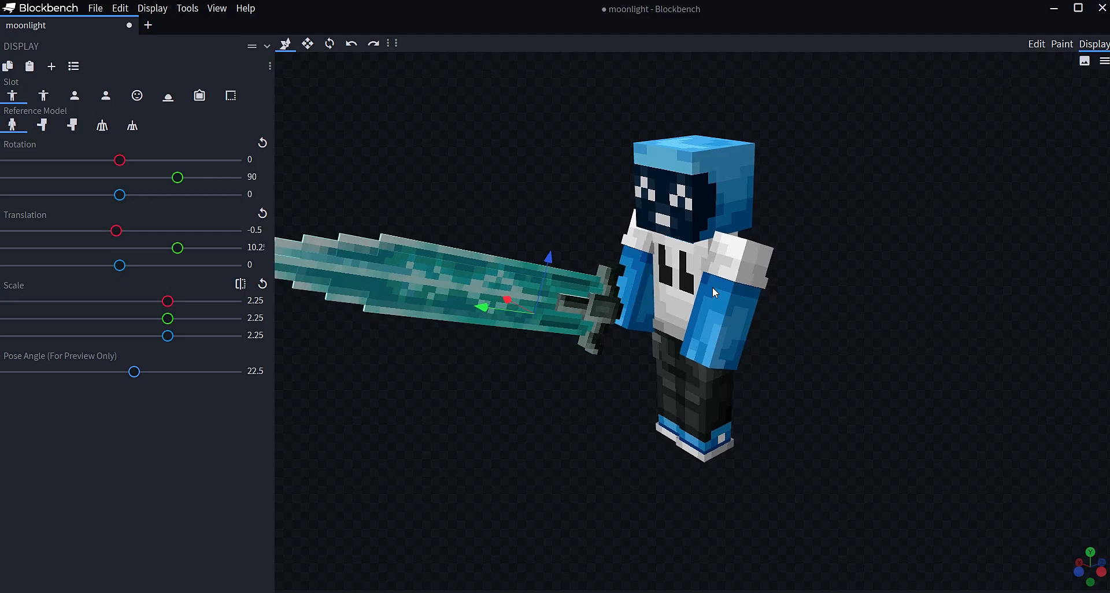
mouse_move(657, 271)
mouse_down()
mouse_move(701, 224)
mouse_move(743, 227)
mouse_move(768, 248)
mouse_move(680, 293)
mouse_move(624, 298)
mouse_move(698, 273)
mouse_move(675, 268)
mouse_up()
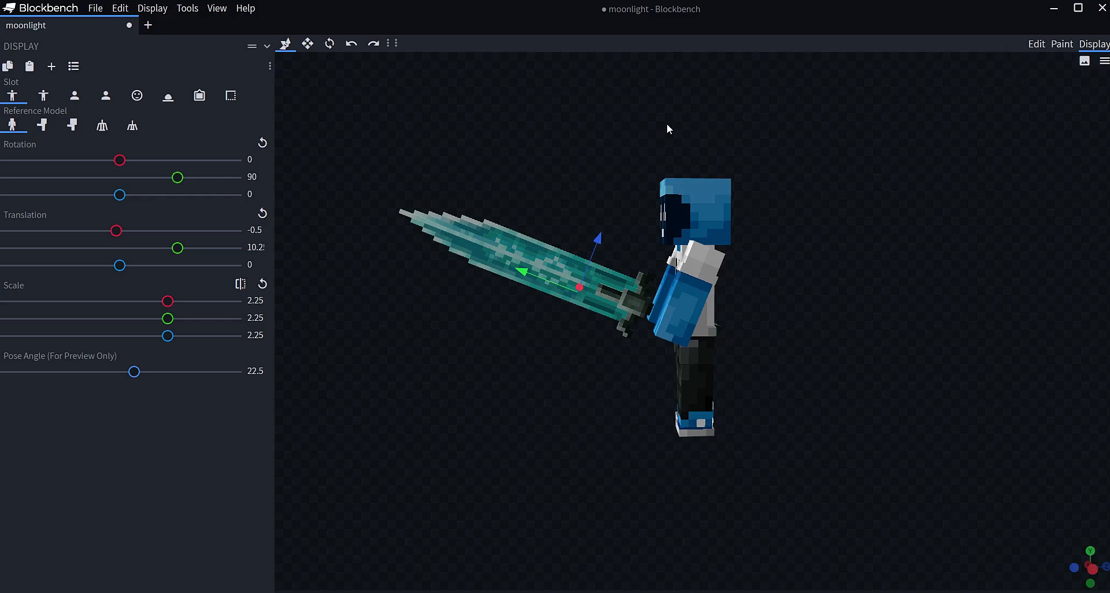
- In the ground display slot, rotate the sword to about -102, 0.82, -92.1 and lower it onto the reference block
click(168, 97)
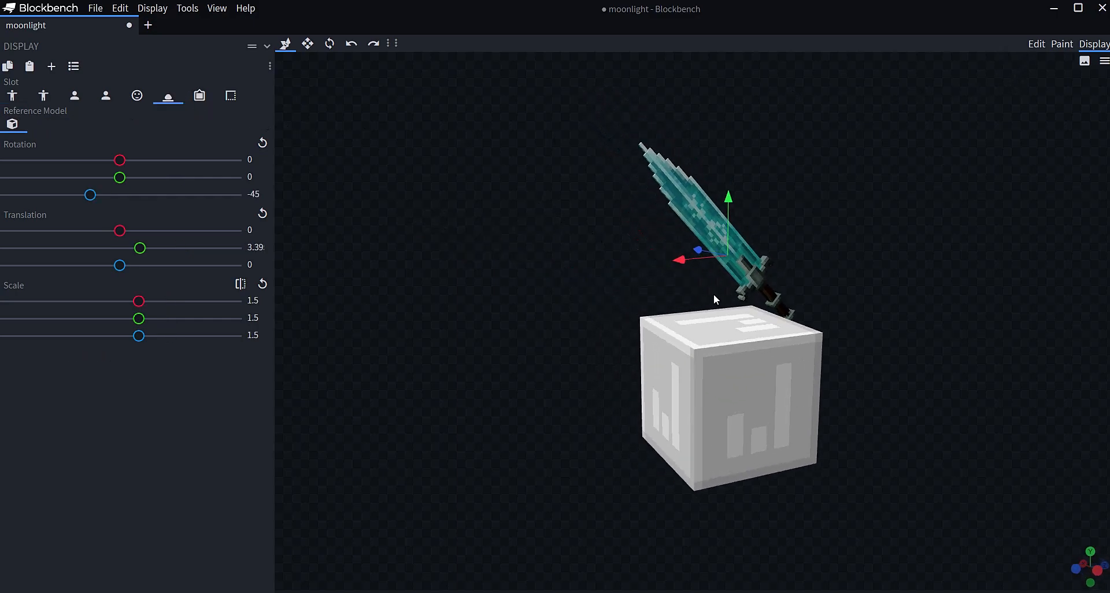
click(330, 43)
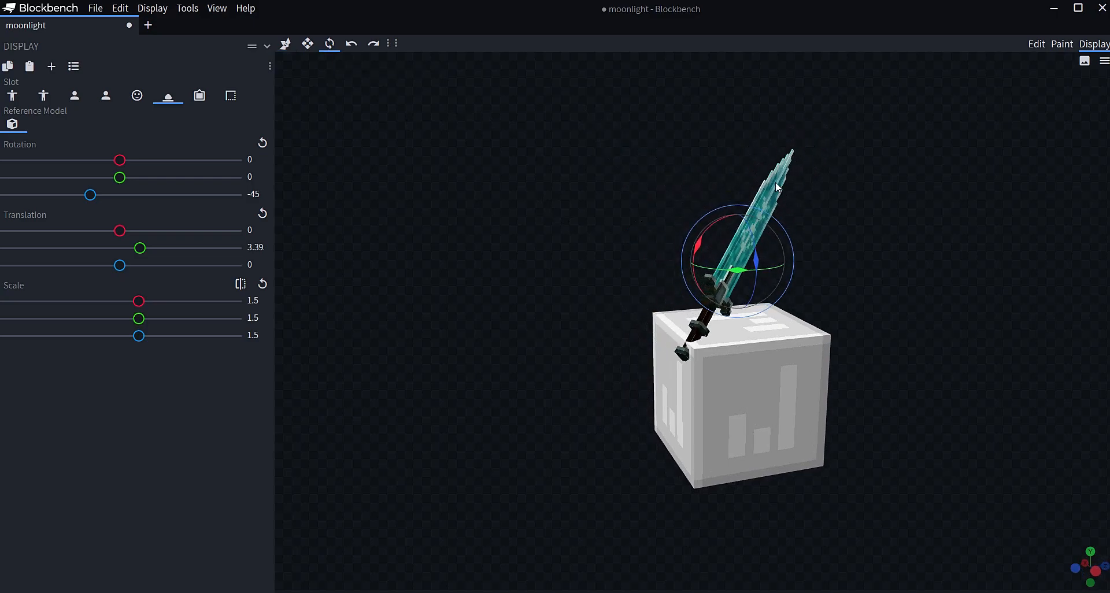
mouse_move(754, 242)
mouse_down()
mouse_move(737, 208)
mouse_move(737, 221)
mouse_move(702, 224)
mouse_move(667, 286)
mouse_move(758, 227)
mouse_up()
click(285, 45)
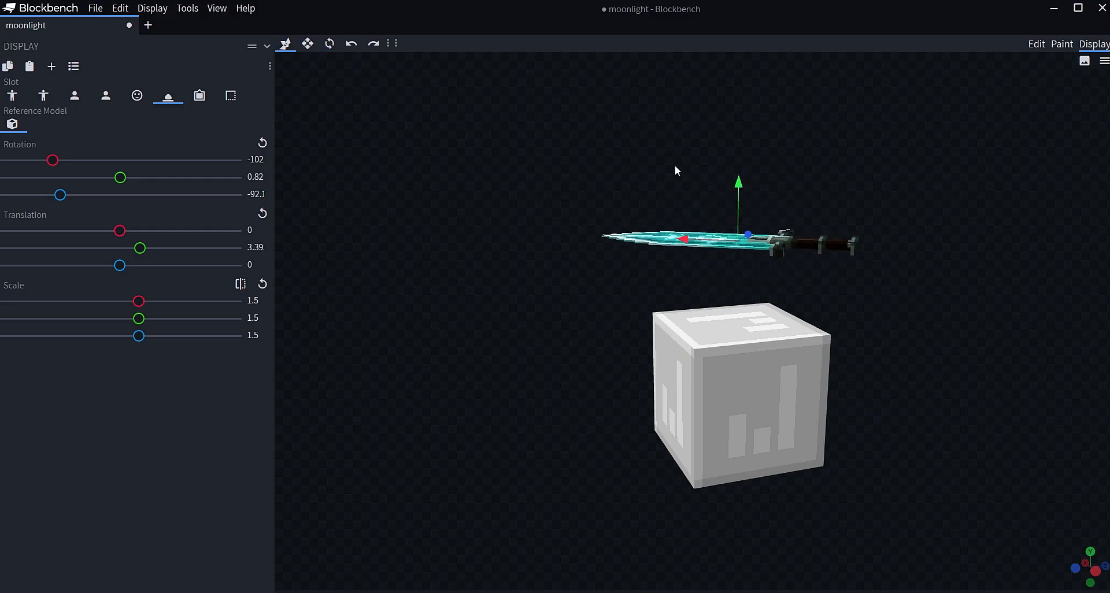
drag(742, 224, 858, 231)
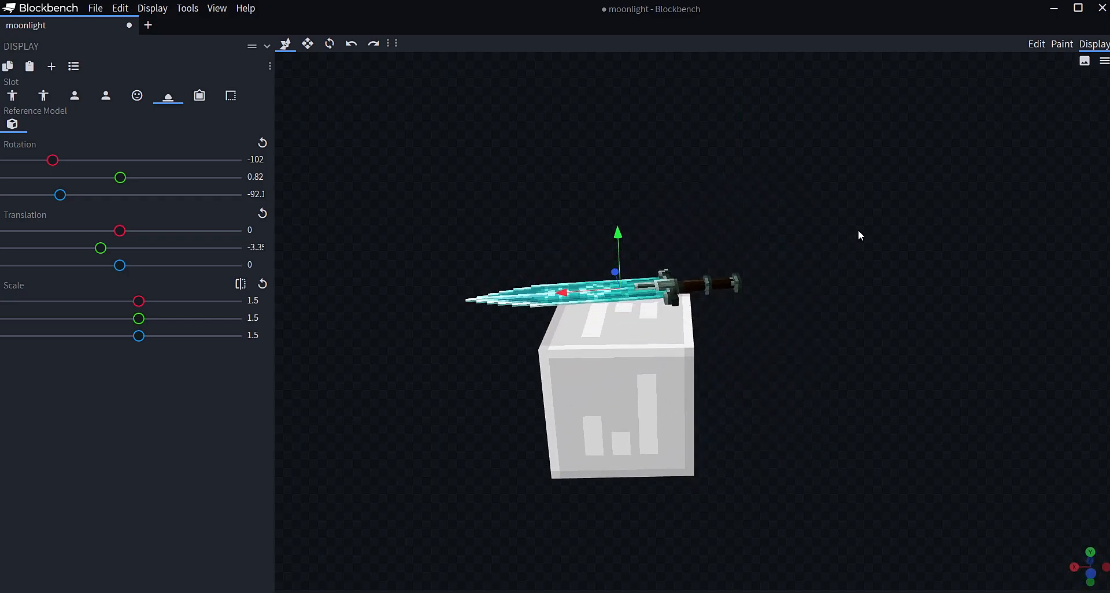
- Preview the sword in the item frame slot and in the GUI slot with each of its reference models
click(210, 99)
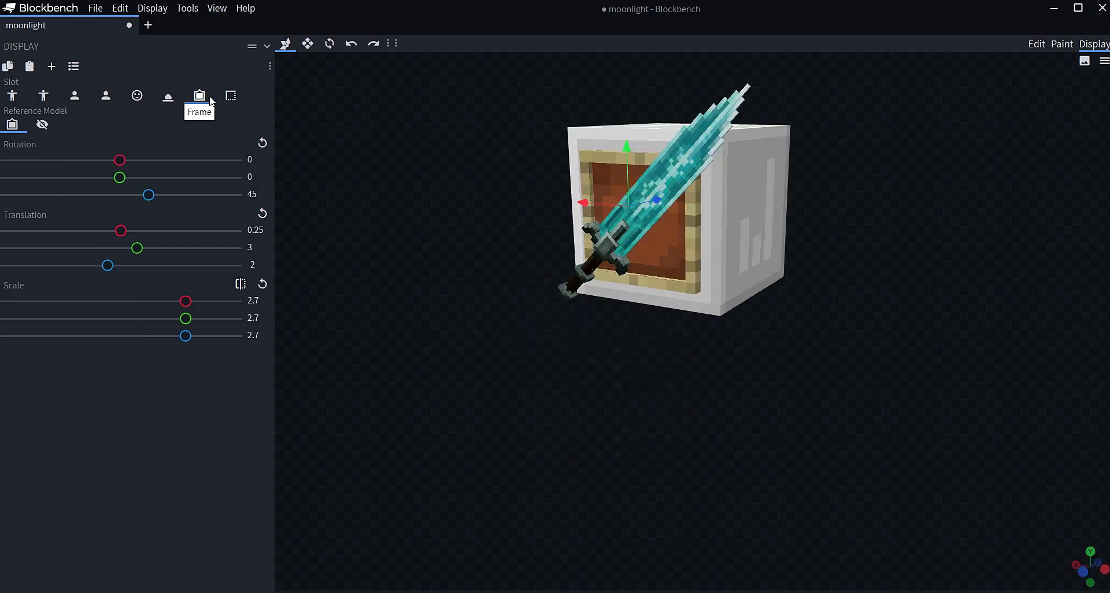
click(231, 94)
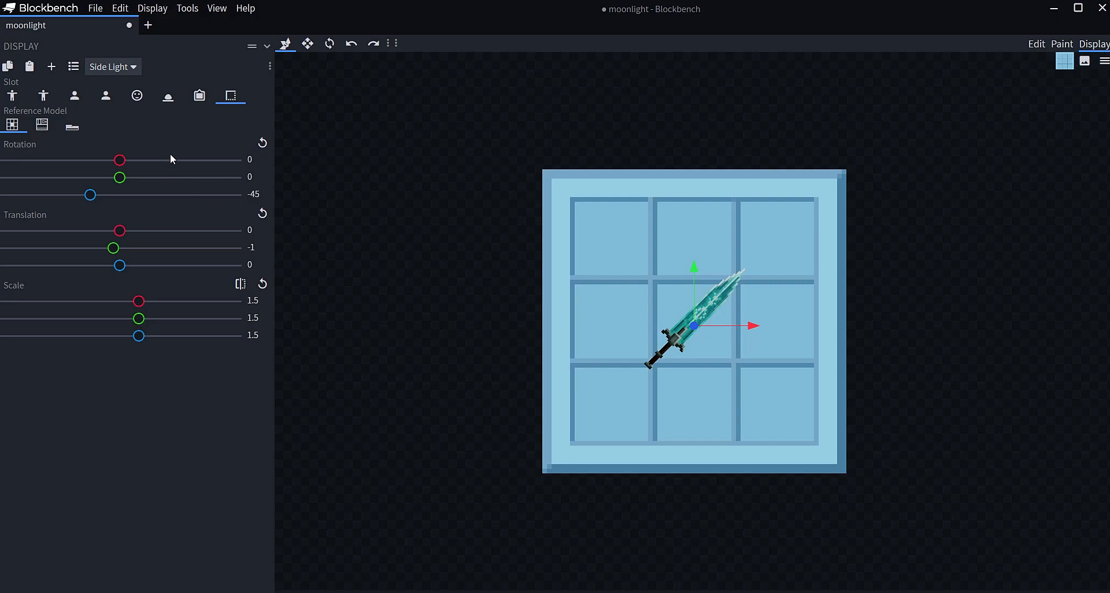
click(38, 128)
click(72, 127)
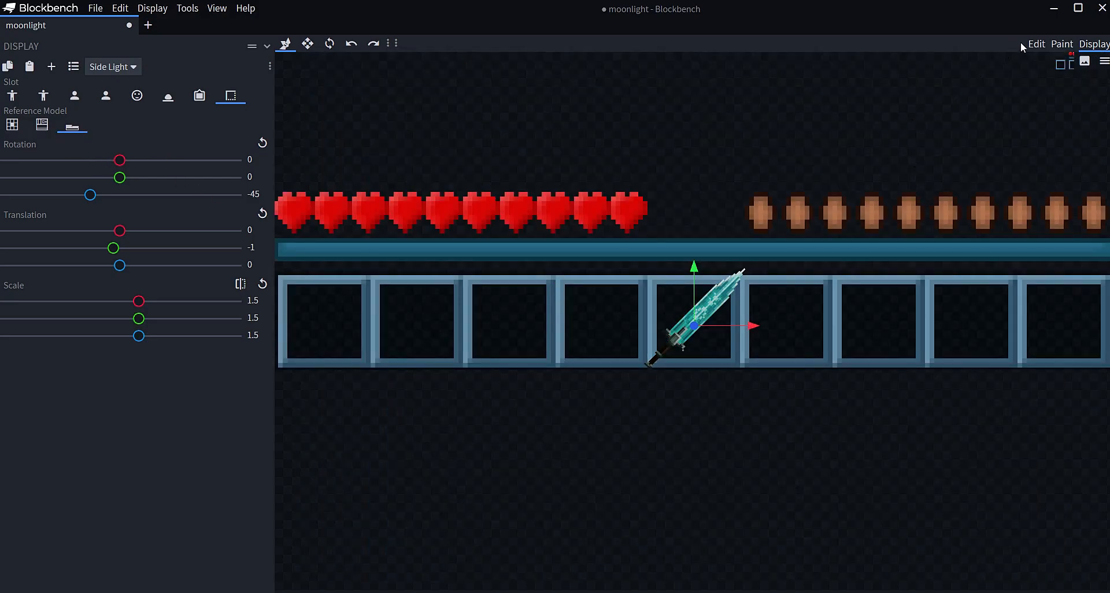
- Leave Display mode, resize the window and bring the sword up in Paint mode
click(1035, 45)
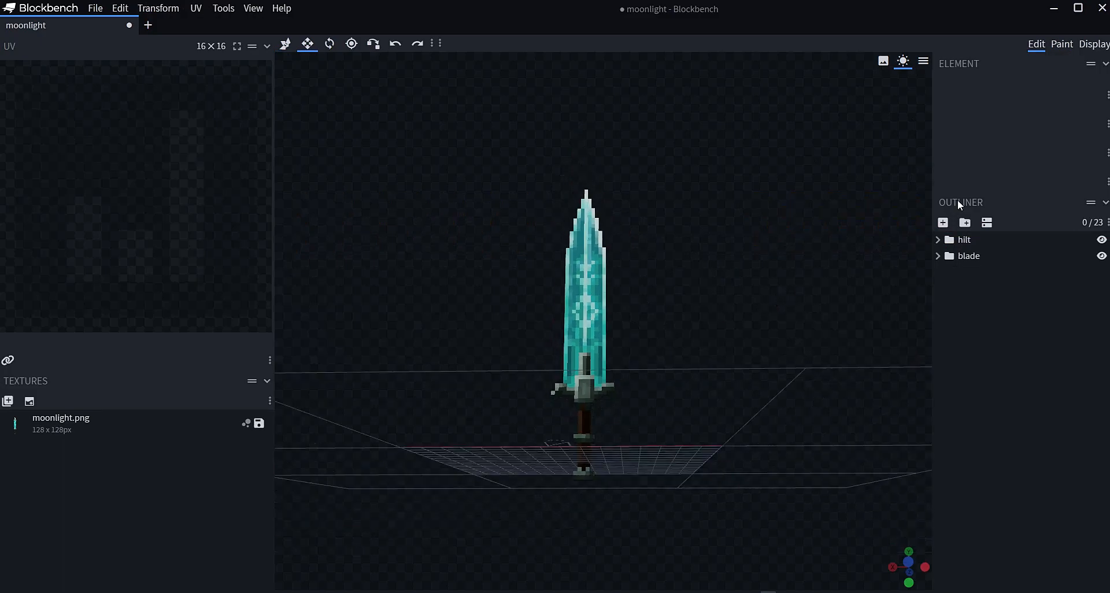
click(1083, 11)
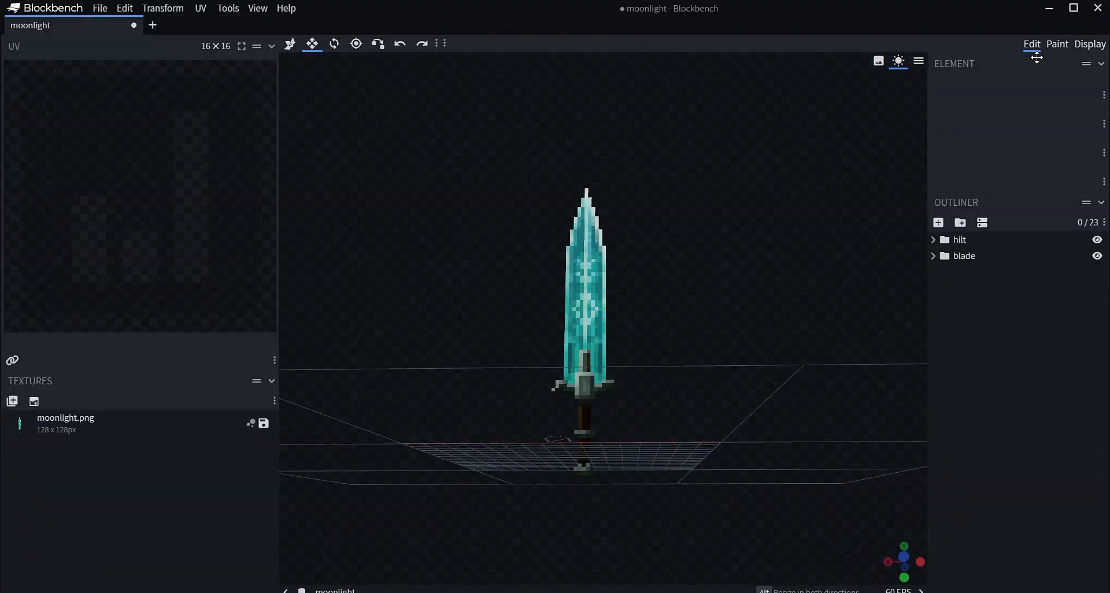
click(1057, 44)
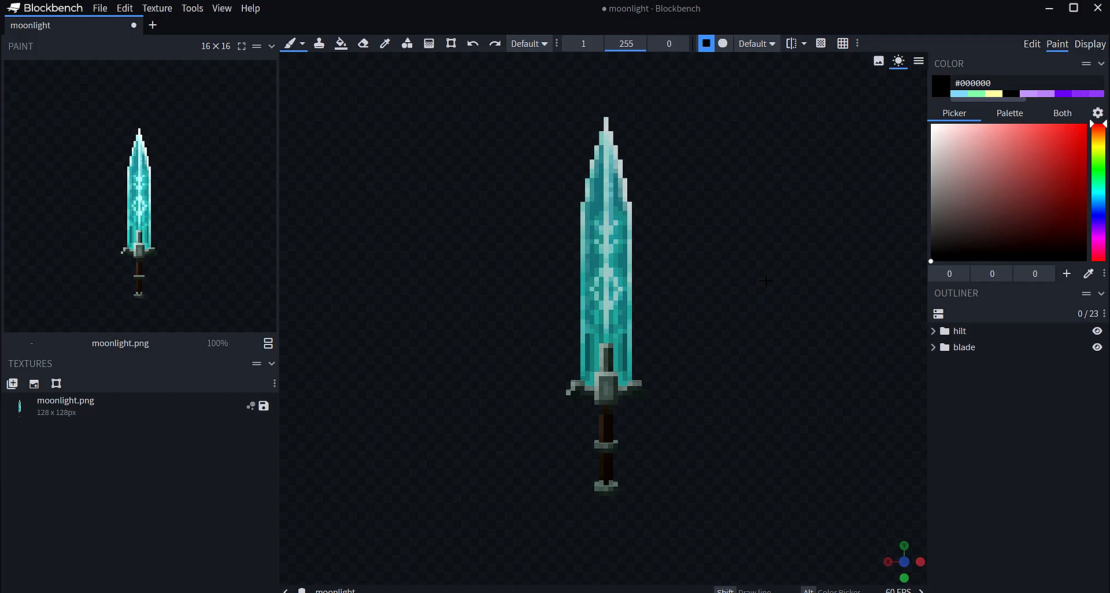
- Bring up the texture pack's cit folder in File Explorer and close that window
scroll(752, 266, up, 2)
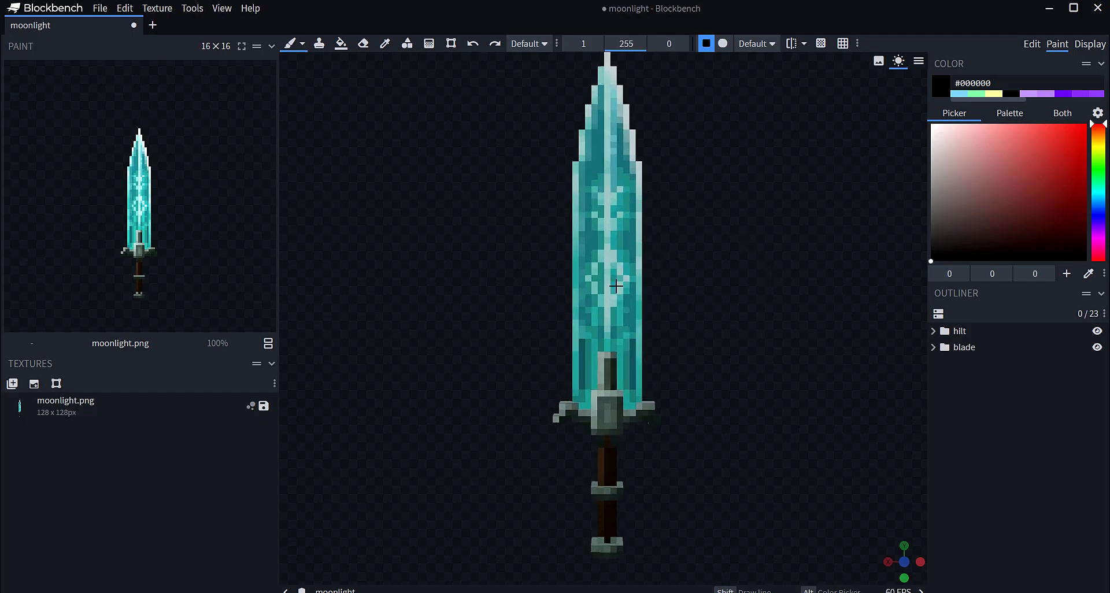
drag(709, 353, 699, 393)
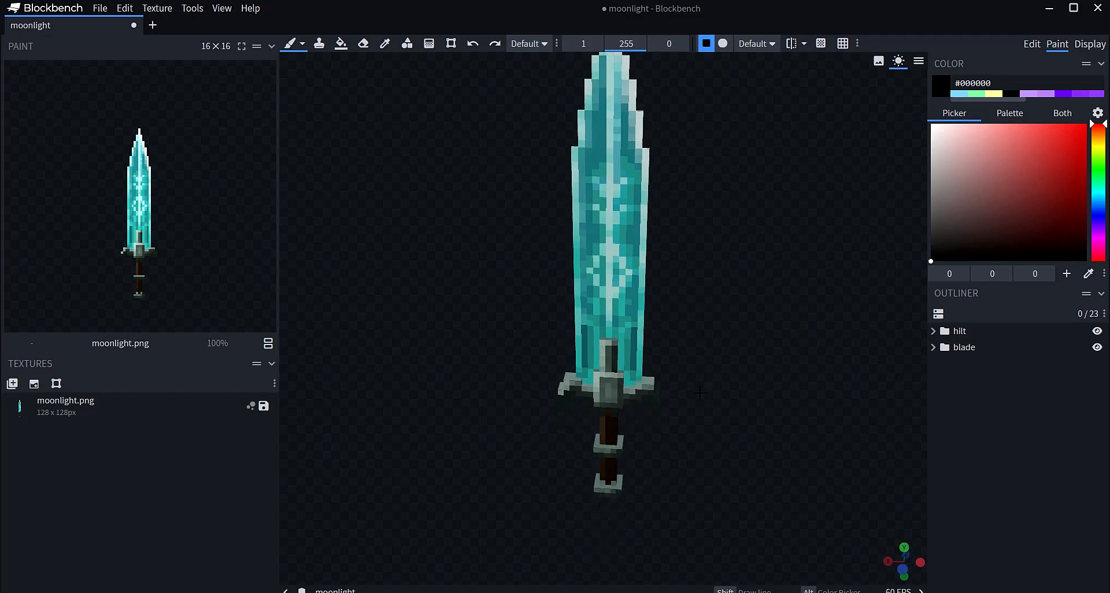
scroll(700, 388, down, 2)
key(alt+Tab)
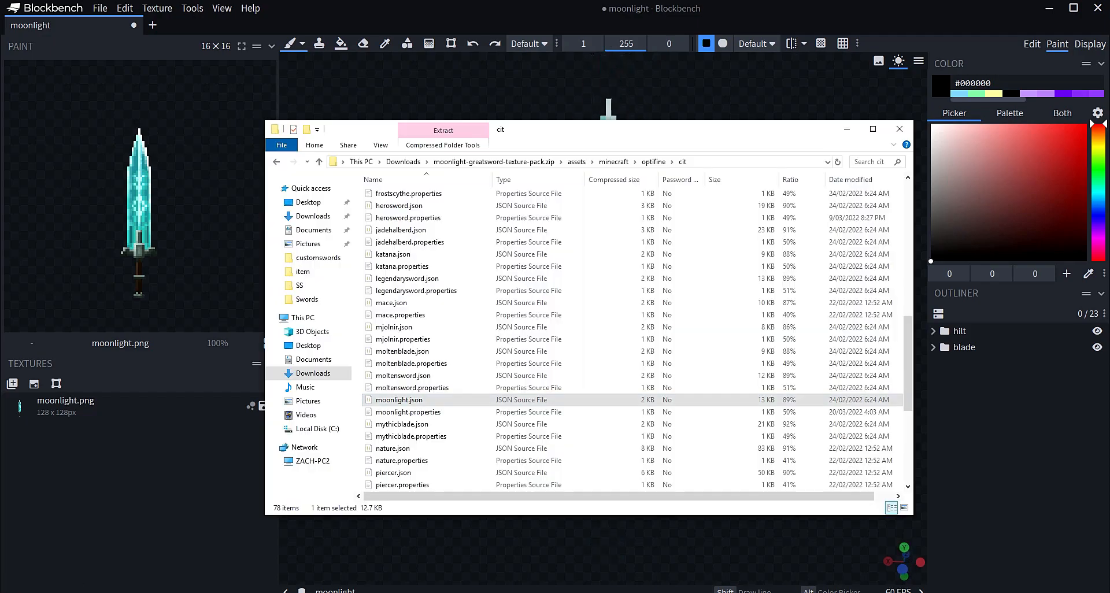
click(900, 129)
- Examine the blade and hilt texture of the moonlight sword from near and far
drag(756, 295, 759, 267)
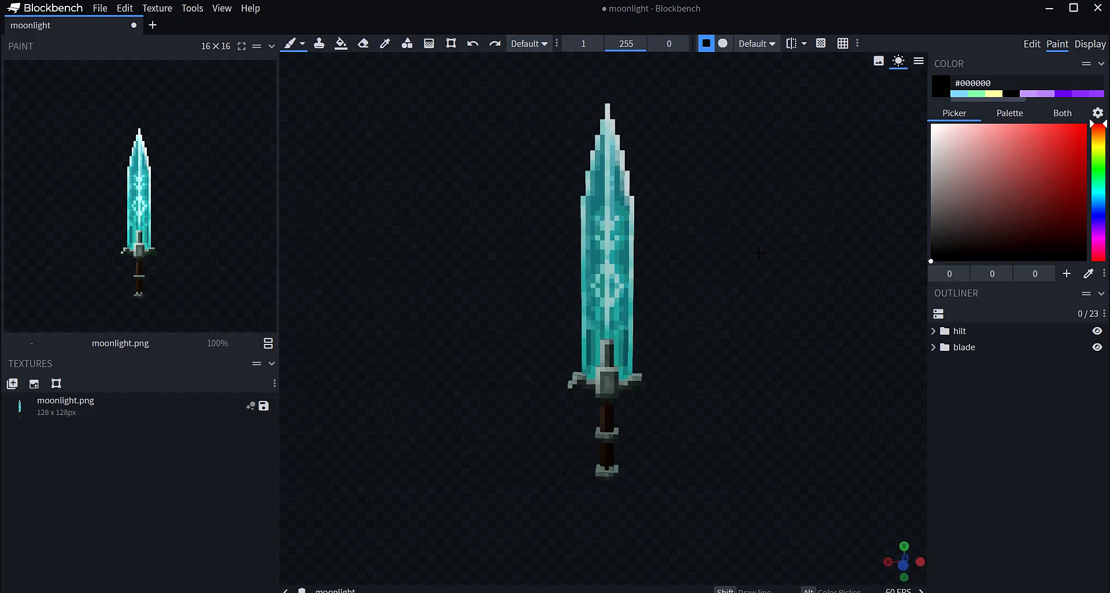
scroll(759, 248, up, 5)
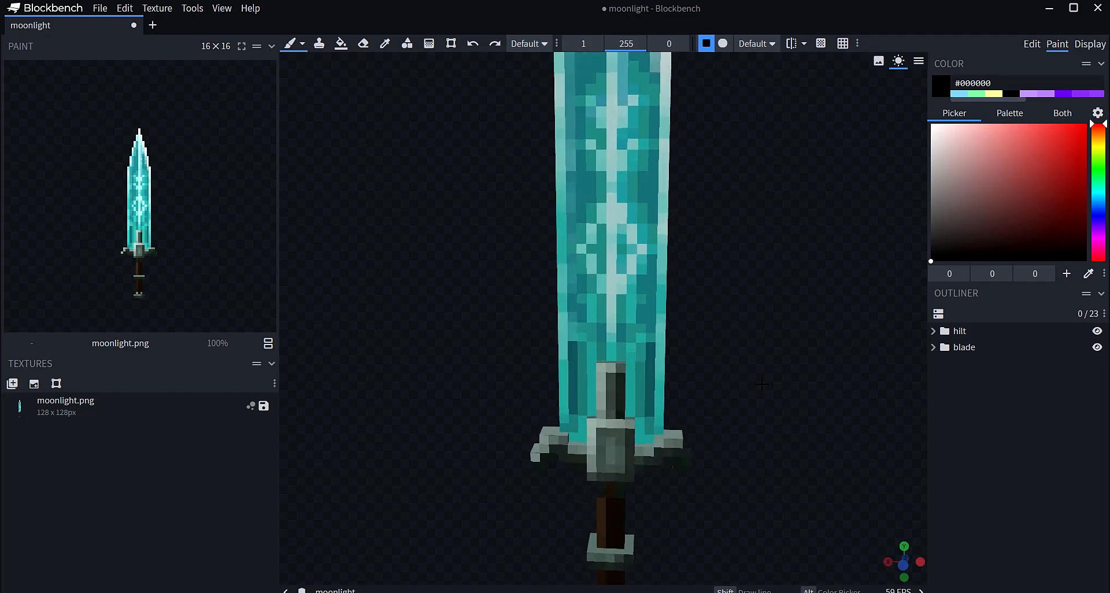
scroll(762, 384, down, 5)
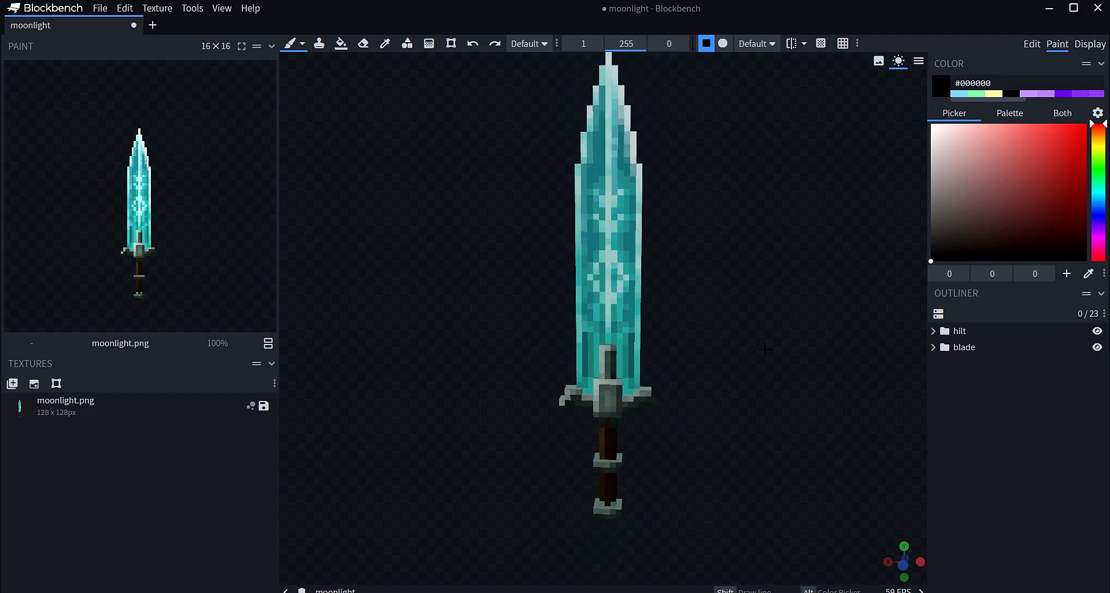
scroll(741, 229, up, 1)
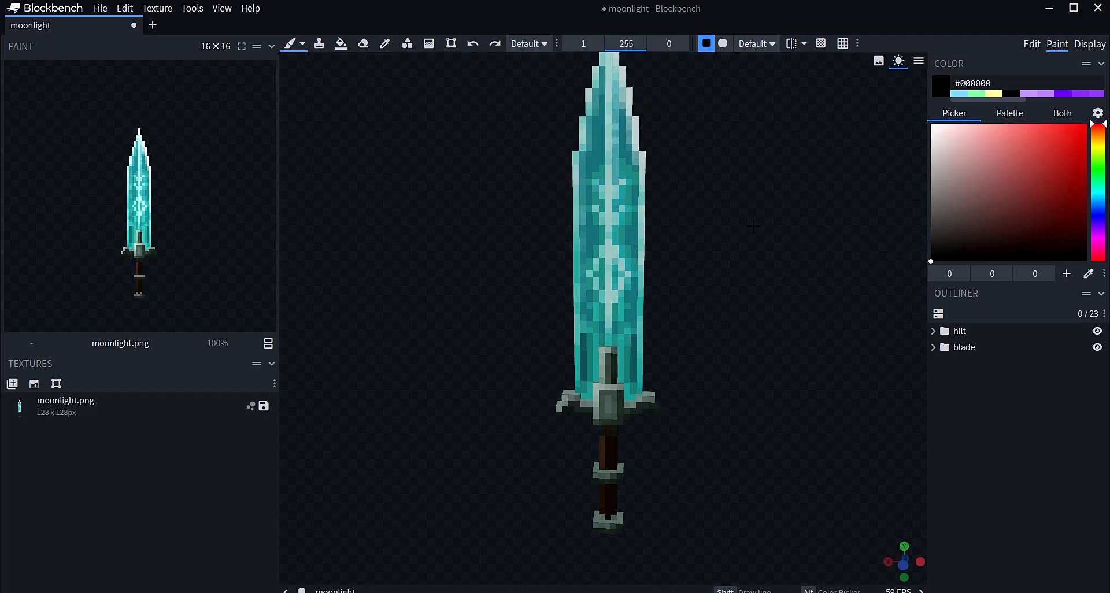
scroll(741, 229, down, 4)
scroll(741, 229, up, 5)
right_drag(746, 272, 715, 318)
drag(719, 317, 724, 318)
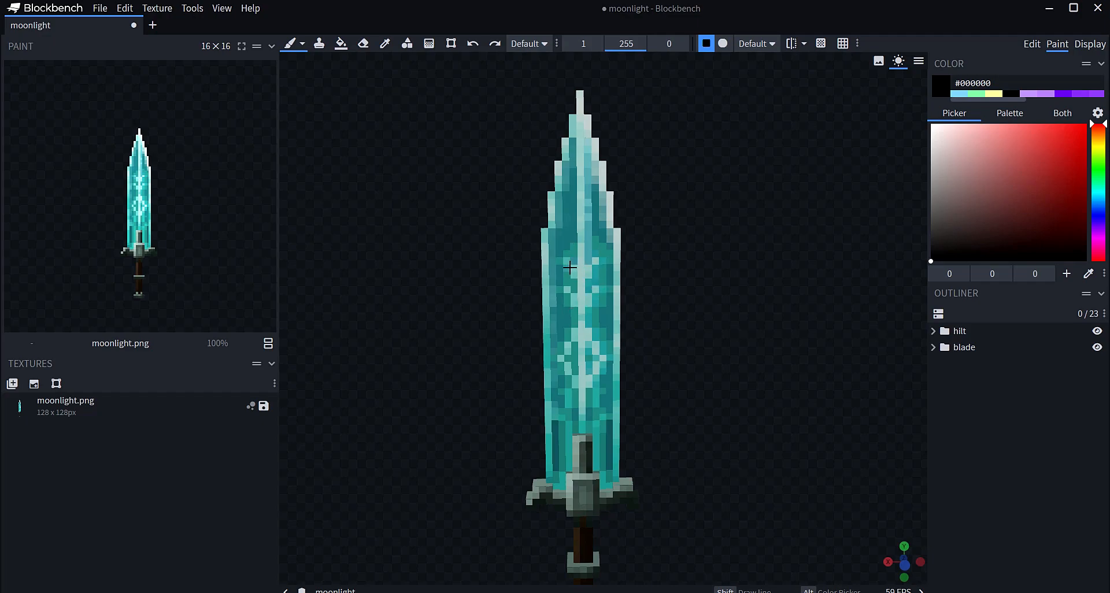
drag(499, 196, 467, 189)
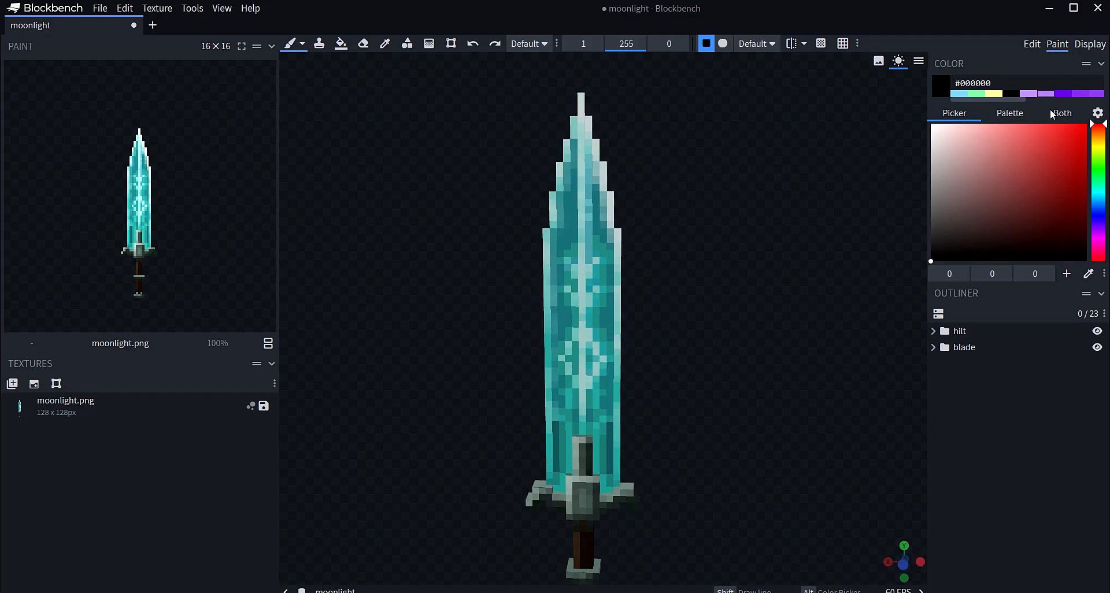
drag(1104, 133, 1103, 186)
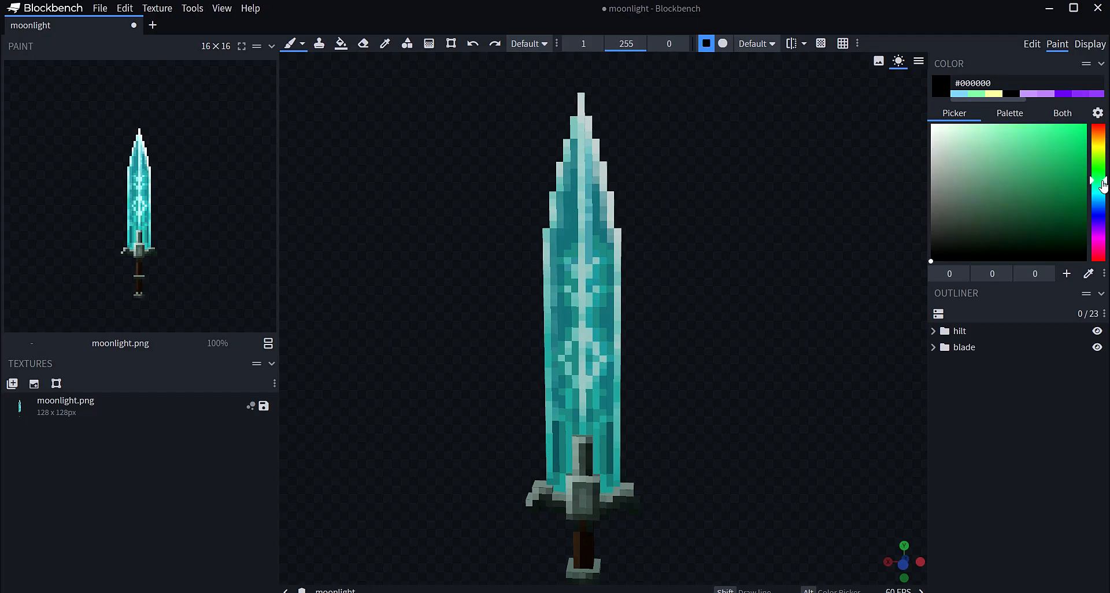
click(1080, 126)
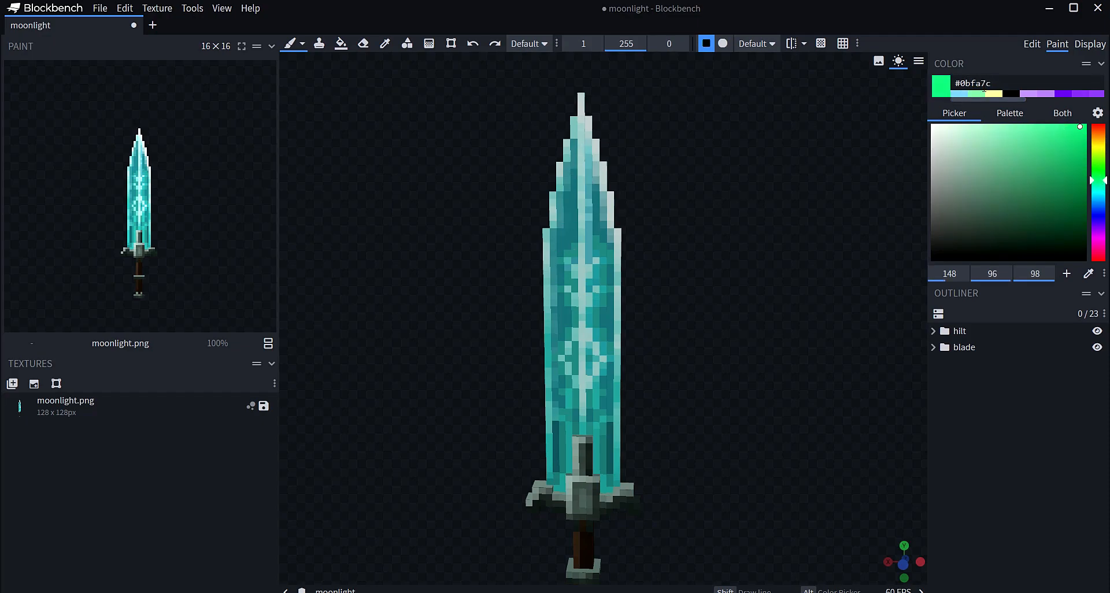
drag(991, 84, 927, 85)
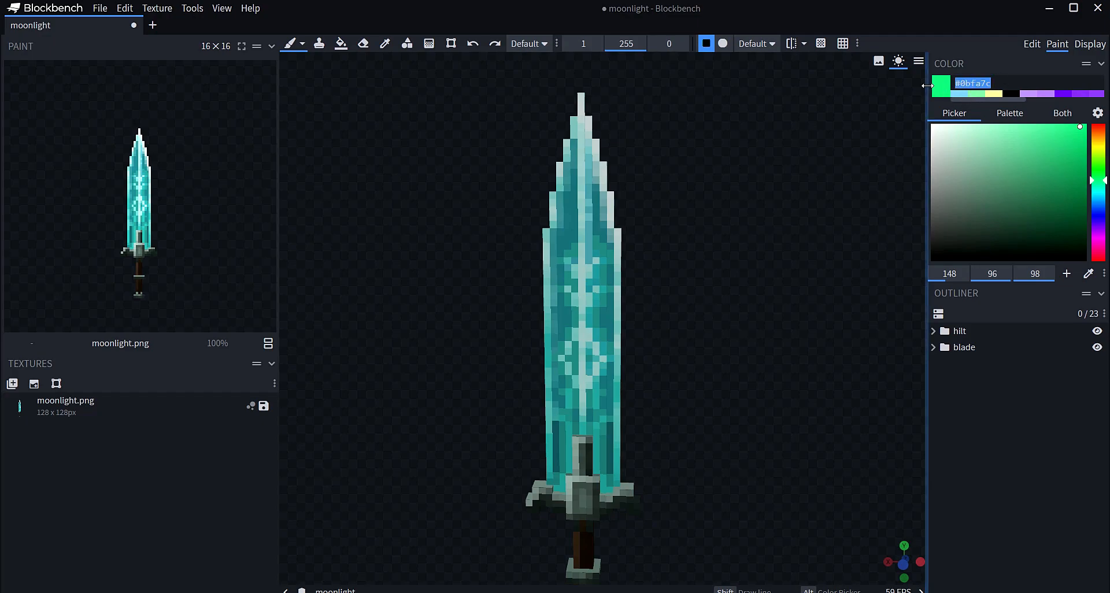
key(BackSpace)
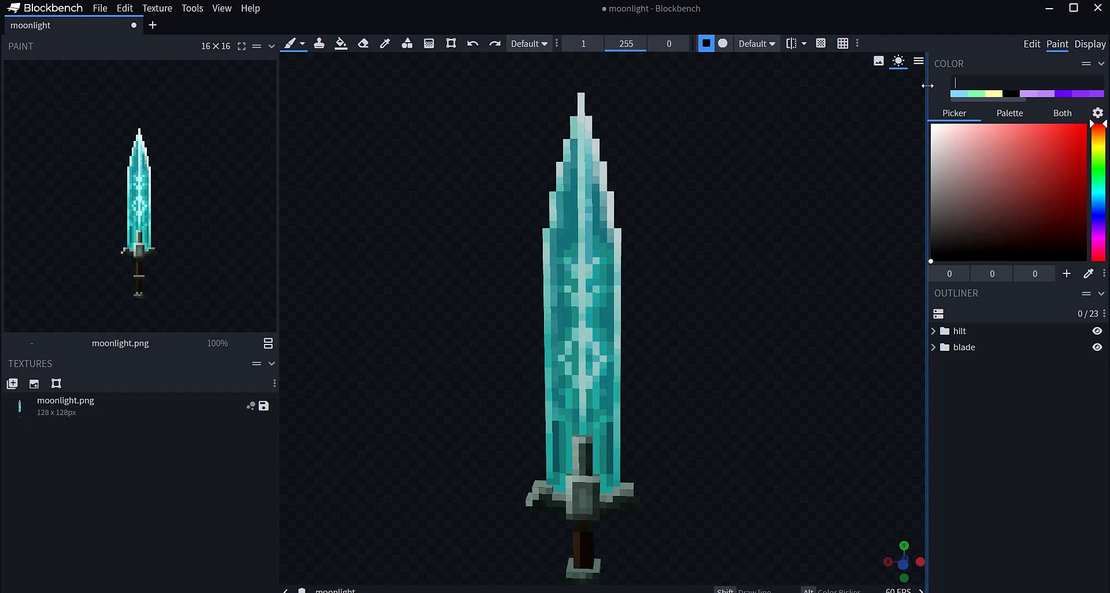
- Set the paint colour to bright green #08fe7d, copying its hex code and pasting it back in
click(1099, 158)
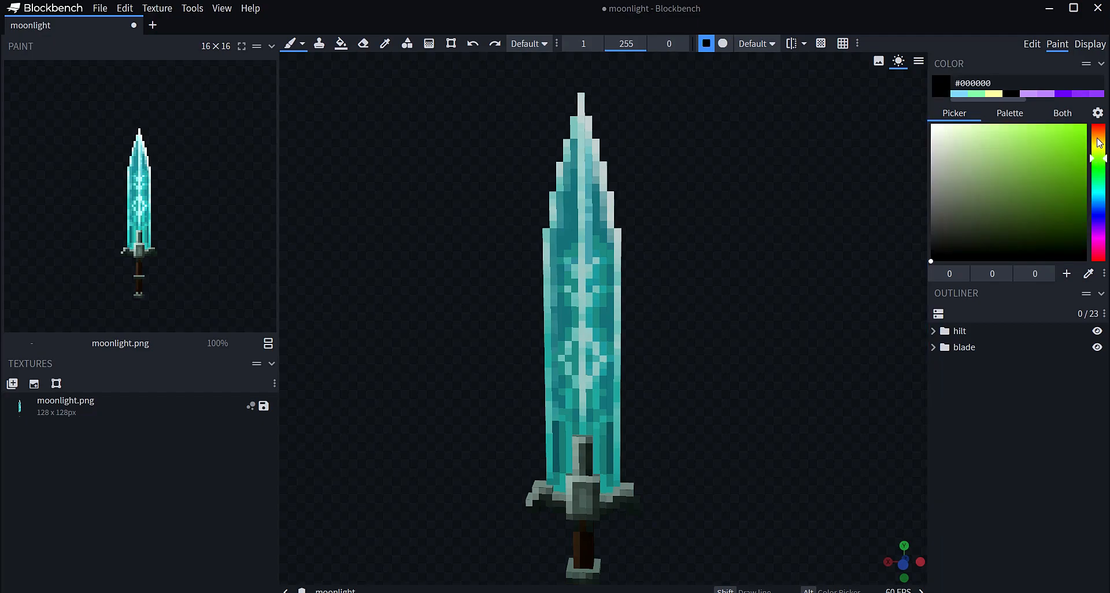
drag(1099, 164, 1097, 180)
click(1081, 125)
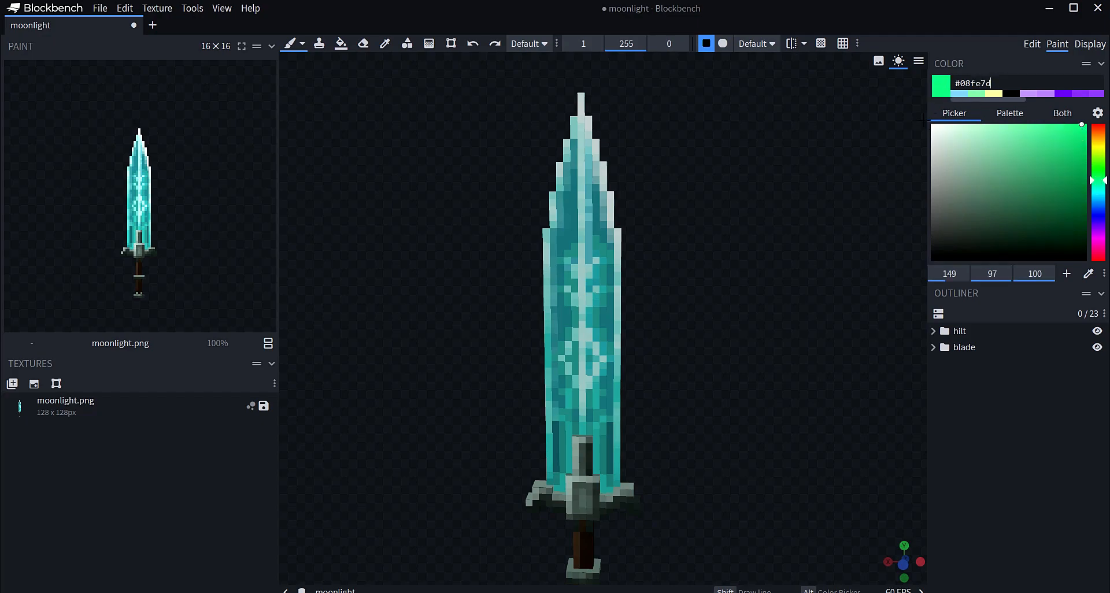
click(1014, 86)
key(ctrl+c)
key(BackSpace)
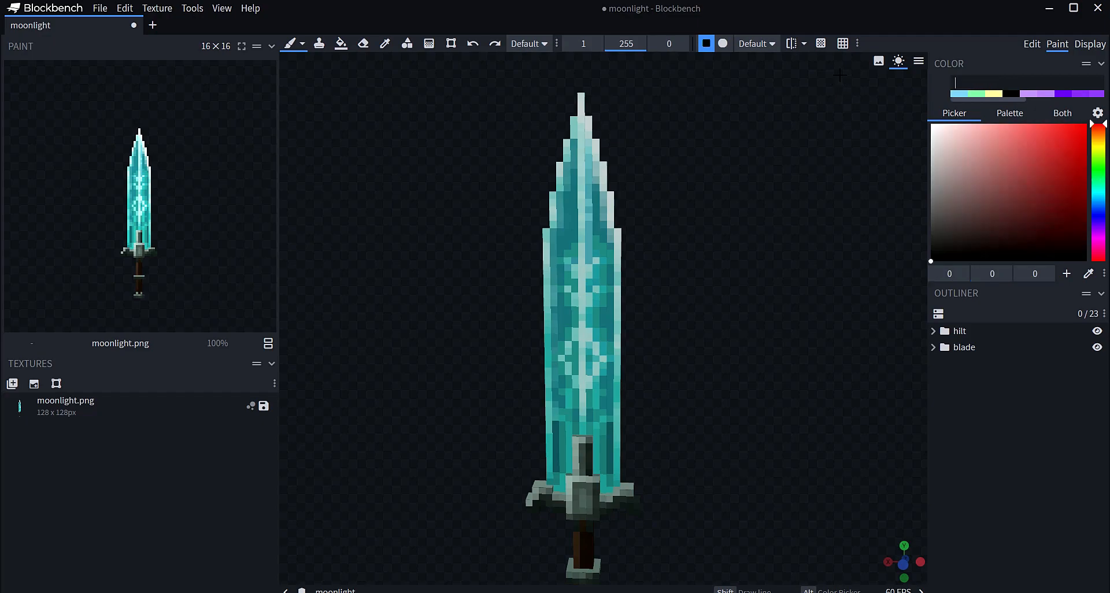
key(ctrl+v)
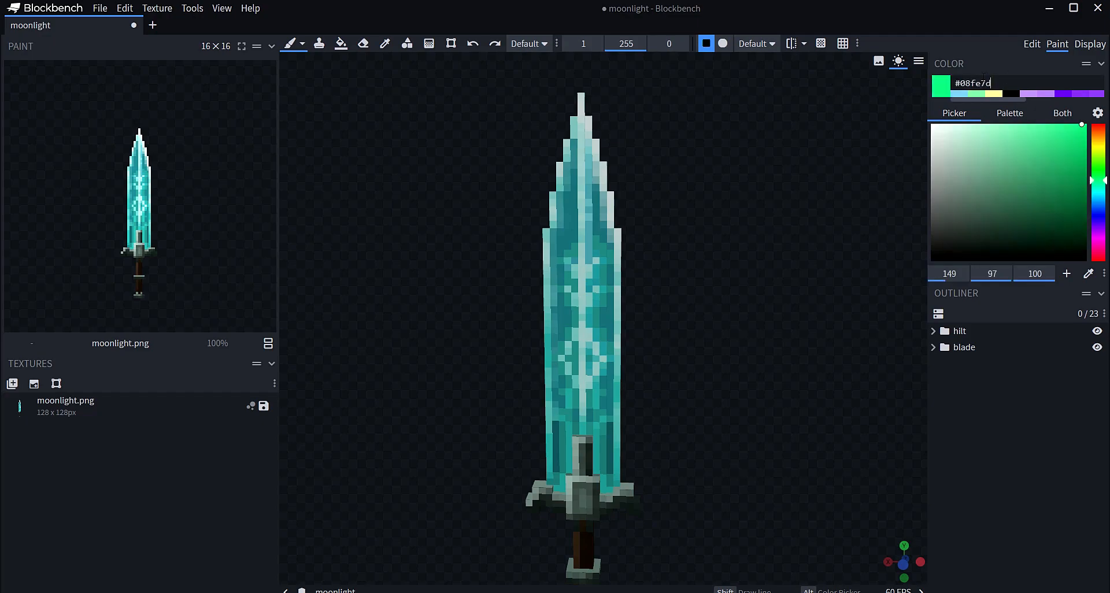
- Recolour the light pixels branching off both sides of the blade's upper motif with green #08fe7d
click(569, 260)
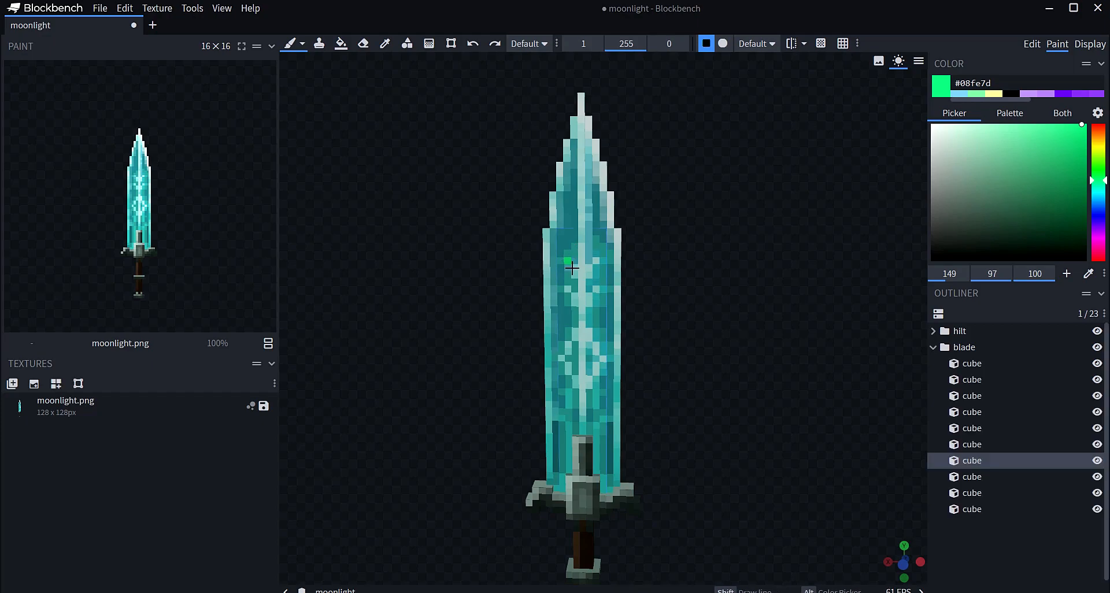
click(575, 268)
click(596, 260)
click(589, 268)
click(566, 288)
click(575, 296)
click(596, 287)
click(589, 296)
- Recolour the light pixels of the blade's lower diamond motif green and fill in a remaining pixel of the upper motif
click(575, 333)
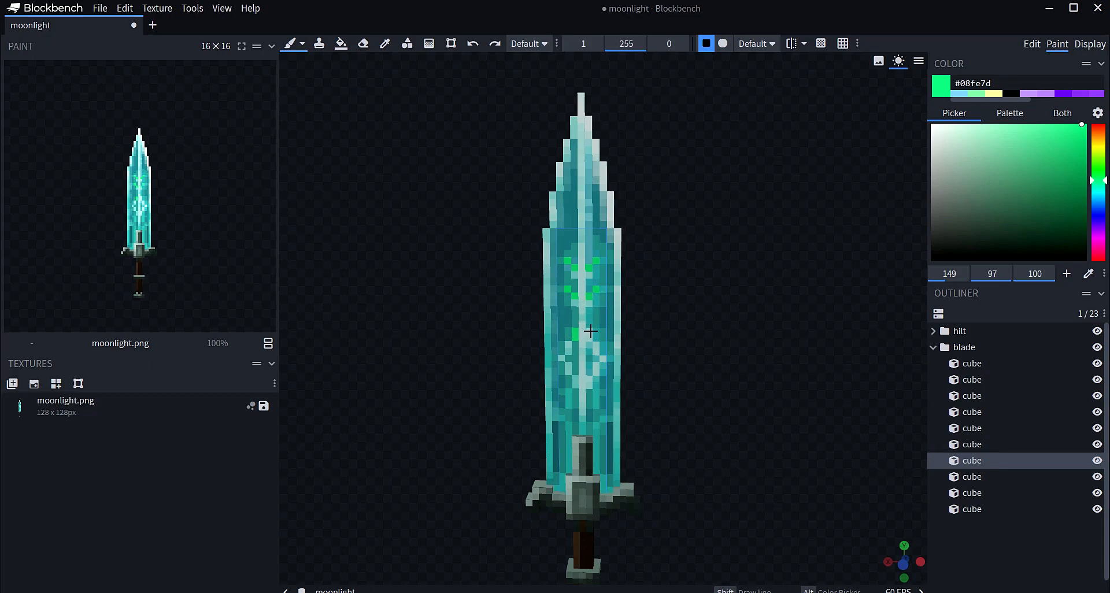
click(589, 334)
click(596, 346)
click(596, 352)
click(602, 359)
click(595, 366)
click(595, 372)
click(589, 379)
click(588, 385)
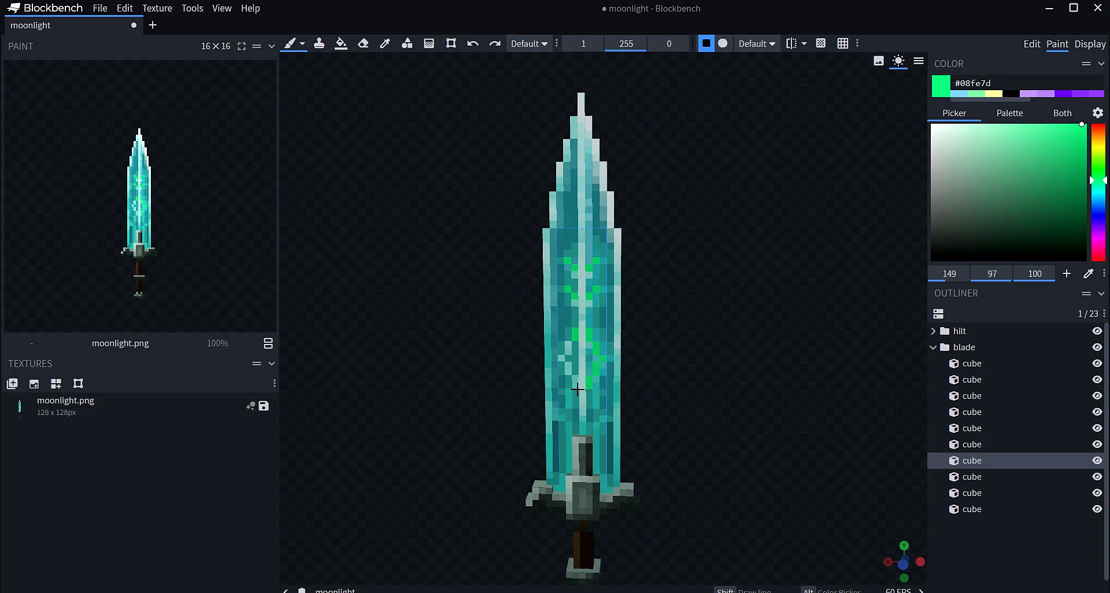
click(576, 385)
click(575, 378)
click(569, 372)
click(568, 366)
click(562, 359)
click(587, 275)
- Paint the blade's central line in the lighter green #33ff94 from the tip down toward the hilt
drag(698, 280, 708, 267)
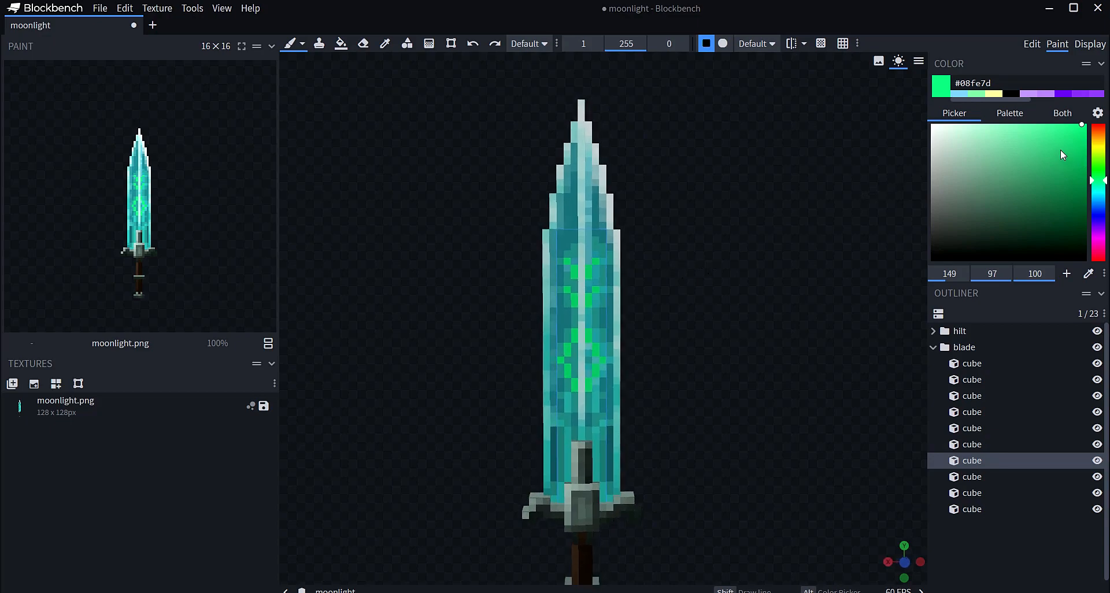
mouse_move(1083, 128)
mouse_down()
mouse_move(1051, 120)
mouse_move(1082, 118)
mouse_up()
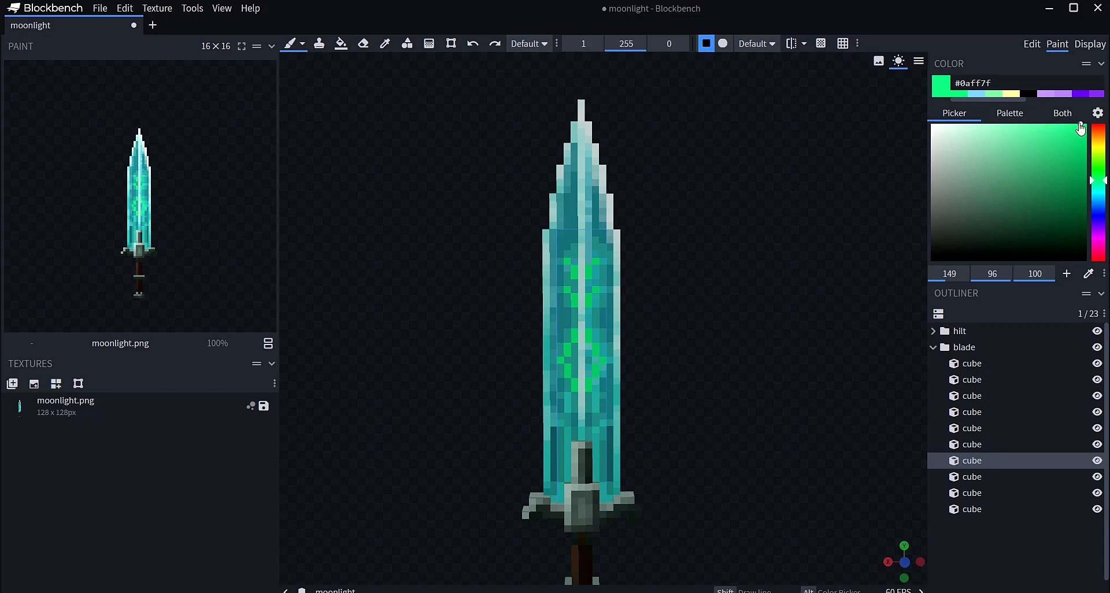
drag(1077, 124, 1056, 124)
drag(581, 104, 582, 413)
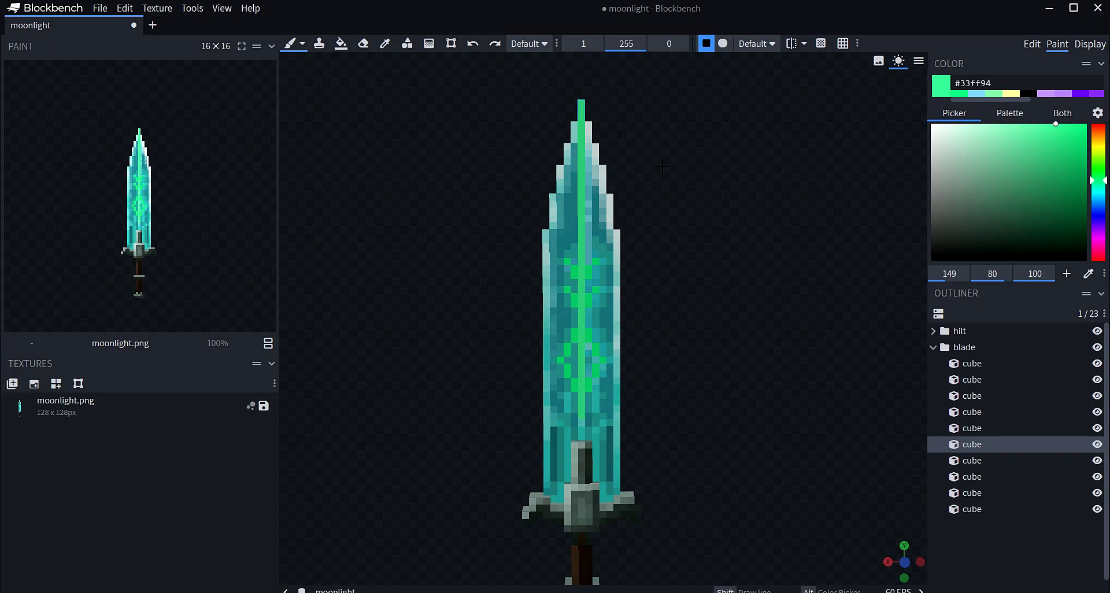
- Repaint the blade's central line in the paler green #52ffa4 and view the sword at an angle
drag(1055, 124, 1037, 124)
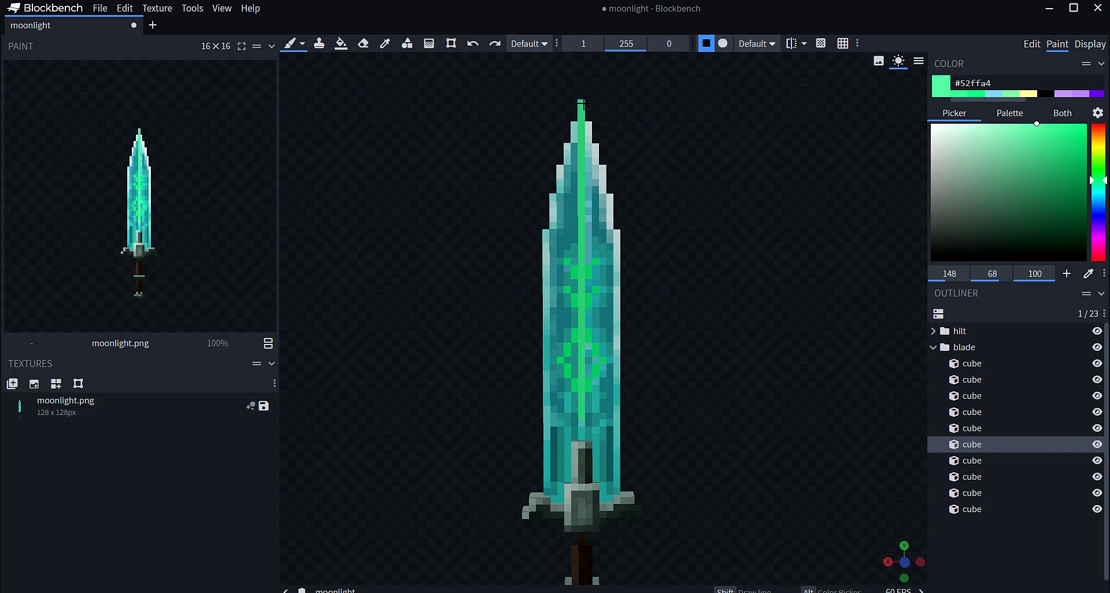
drag(581, 120, 580, 418)
drag(632, 381, 789, 251)
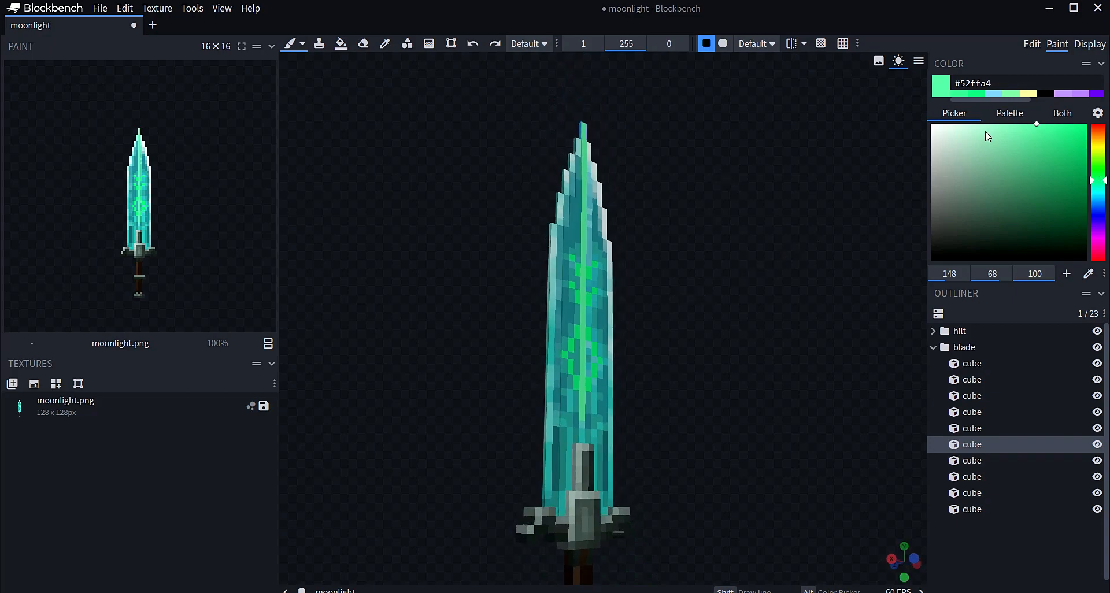
- Paint the dark pixels on both sides of the central line in the blade's upper part with darker greens #079048 and #0fab59
drag(706, 231, 658, 256)
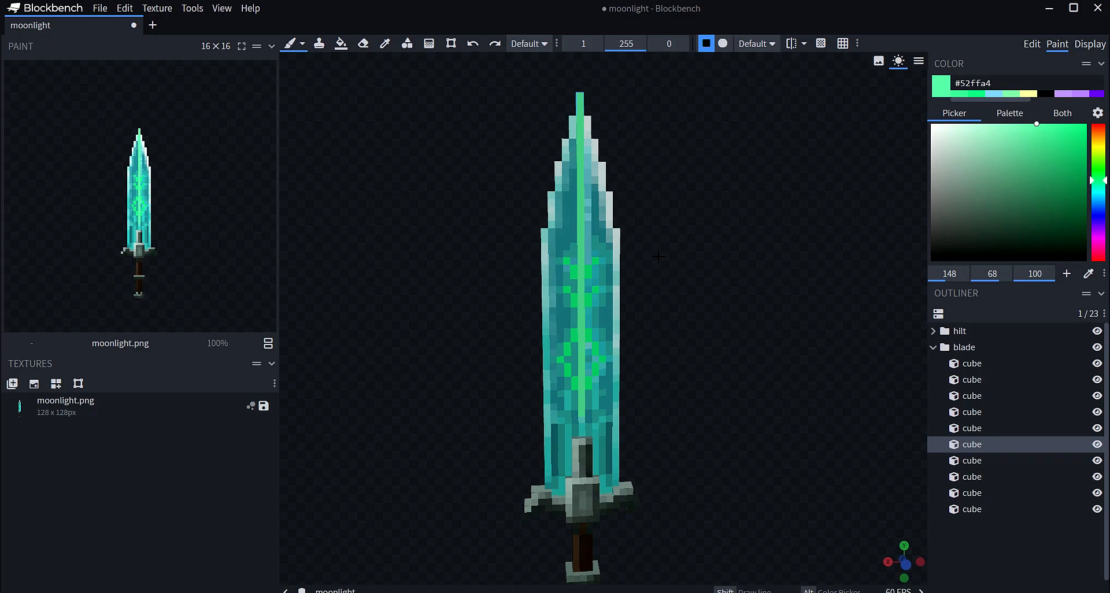
drag(678, 248, 691, 247)
drag(700, 261, 693, 253)
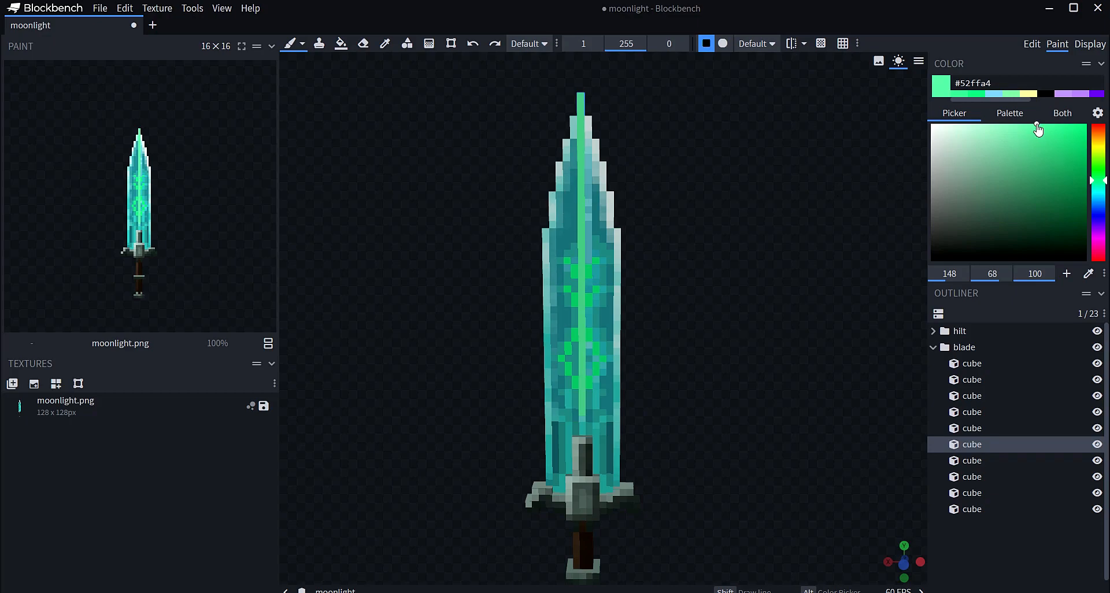
drag(1039, 124, 1079, 185)
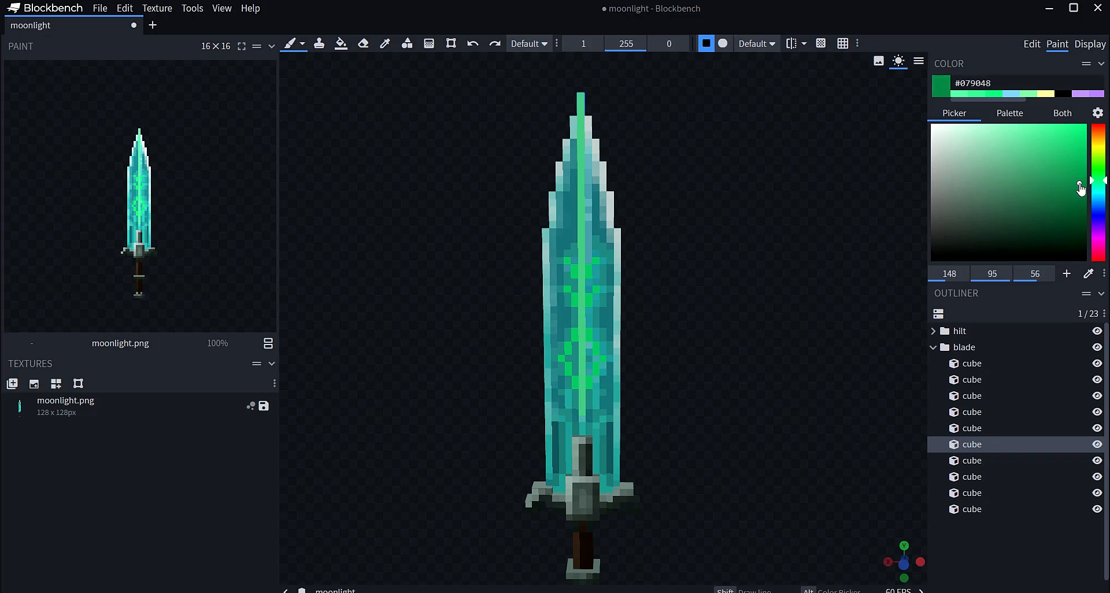
click(573, 174)
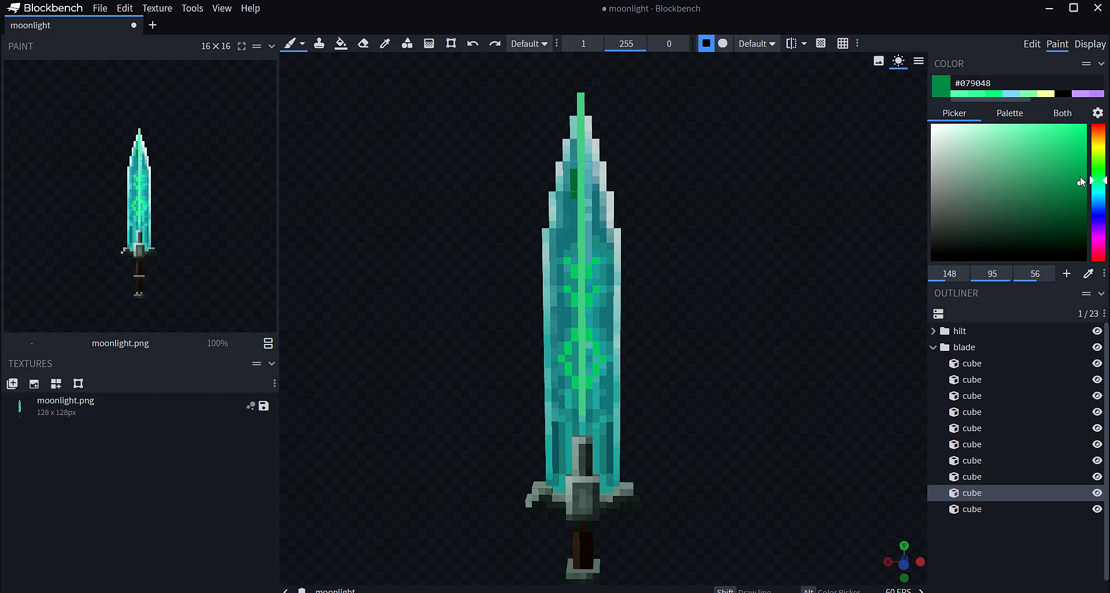
drag(1077, 181, 1073, 169)
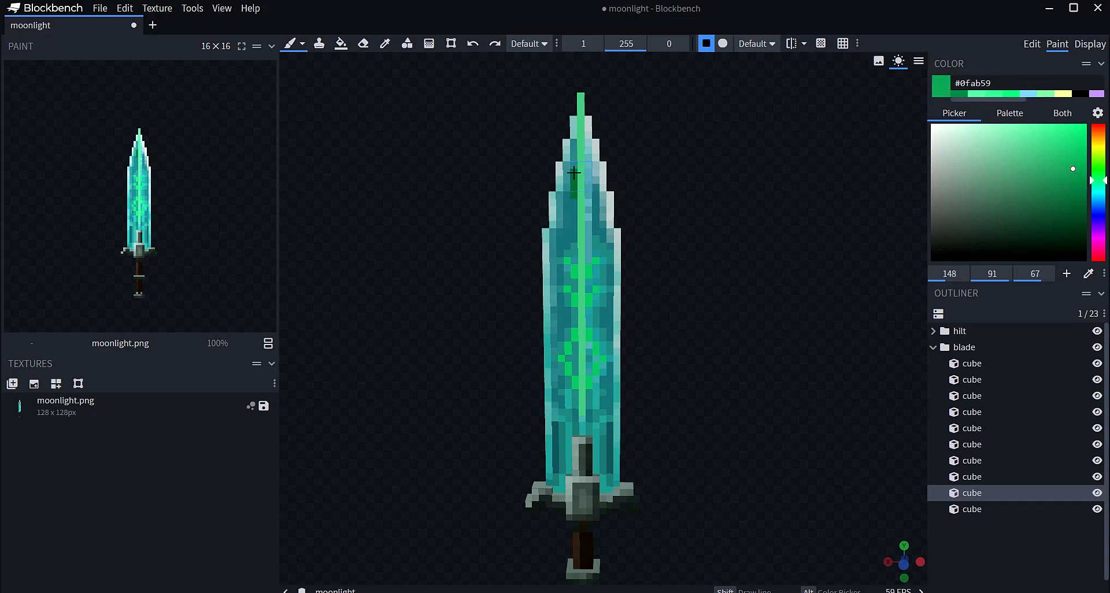
drag(568, 195, 560, 251)
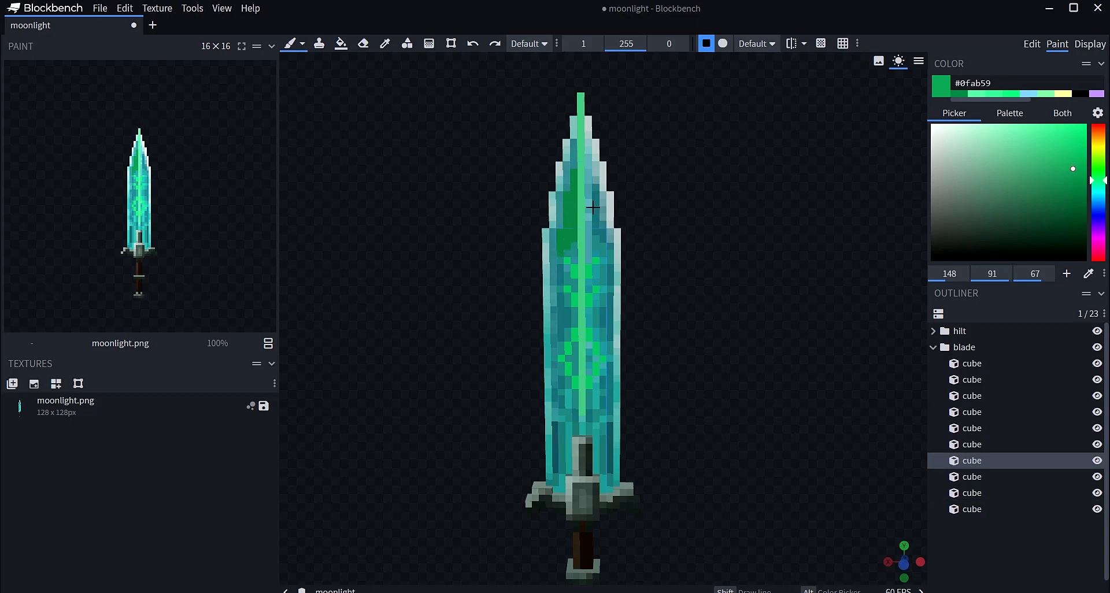
mouse_move(596, 196)
mouse_down()
mouse_move(594, 229)
mouse_move(613, 250)
mouse_up()
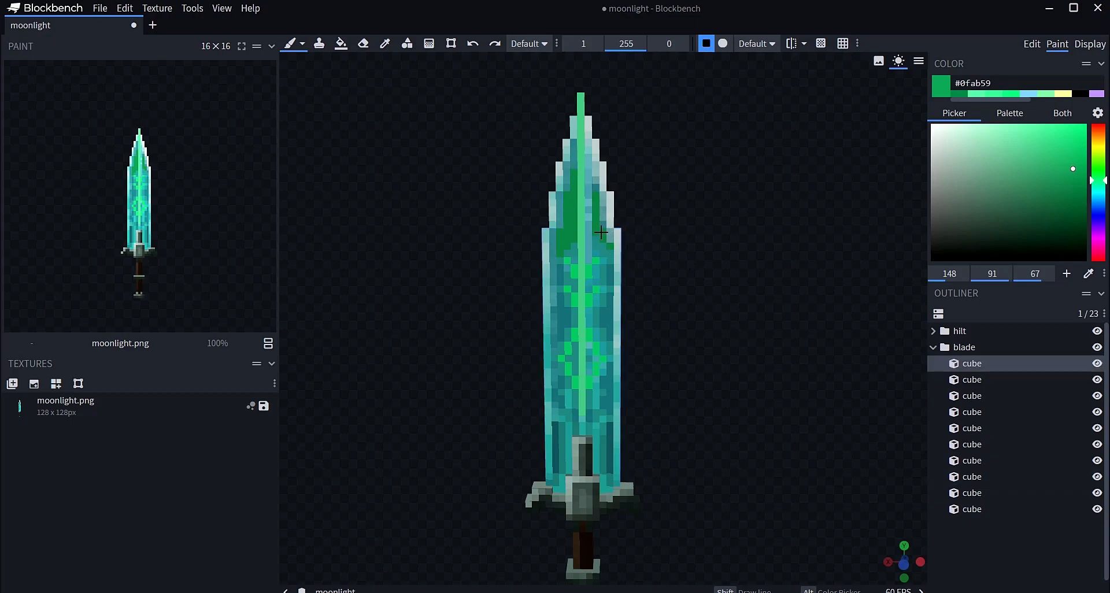
- Continue the #0fab59 green down both sides of the blade, beside the upper motif and toward the lower diamond
drag(850, 140, 871, 137)
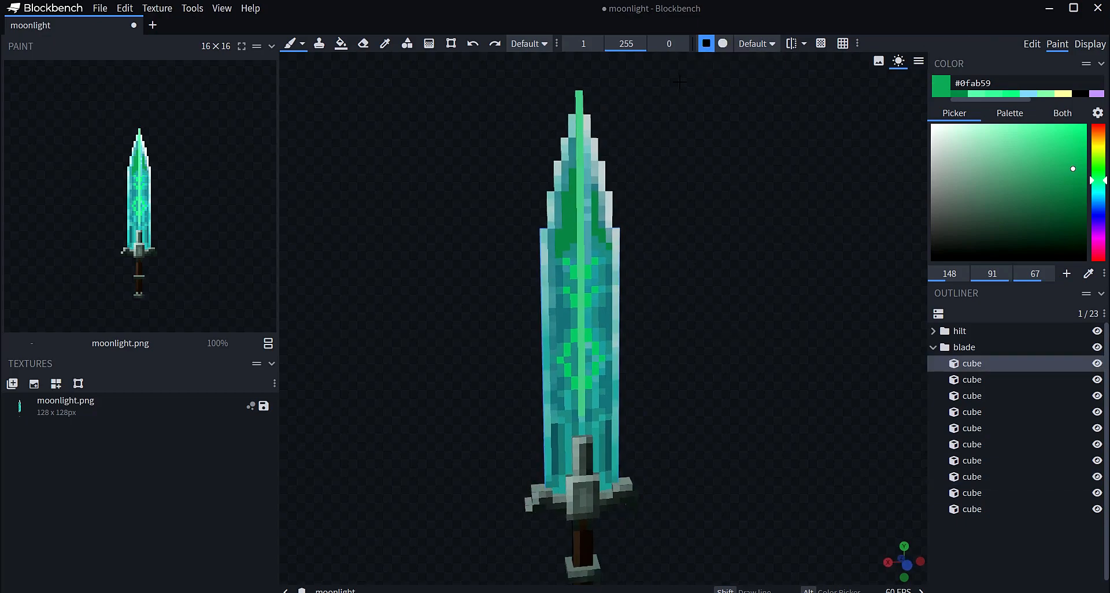
mouse_move(648, 191)
mouse_down()
mouse_move(648, 164)
mouse_move(648, 211)
mouse_up()
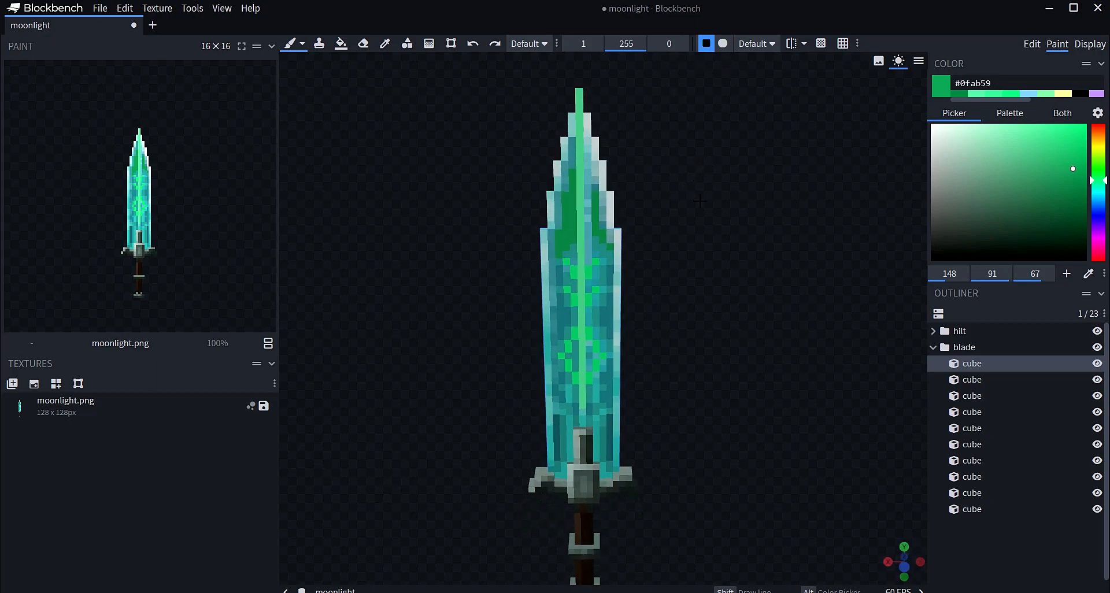
drag(644, 298, 642, 273)
scroll(642, 273, up, 1)
scroll(642, 273, up, 2)
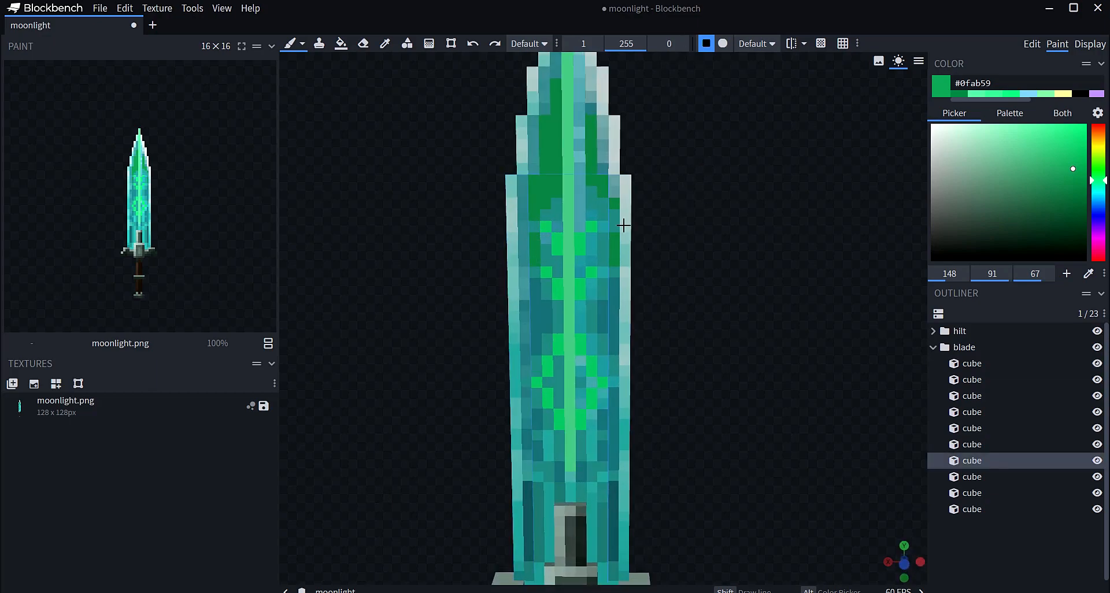
drag(609, 309, 614, 347)
- Paint the dark pixels around the lower diamond motif and beneath the end of the central line with #0fab59
right_drag(642, 358, 637, 261)
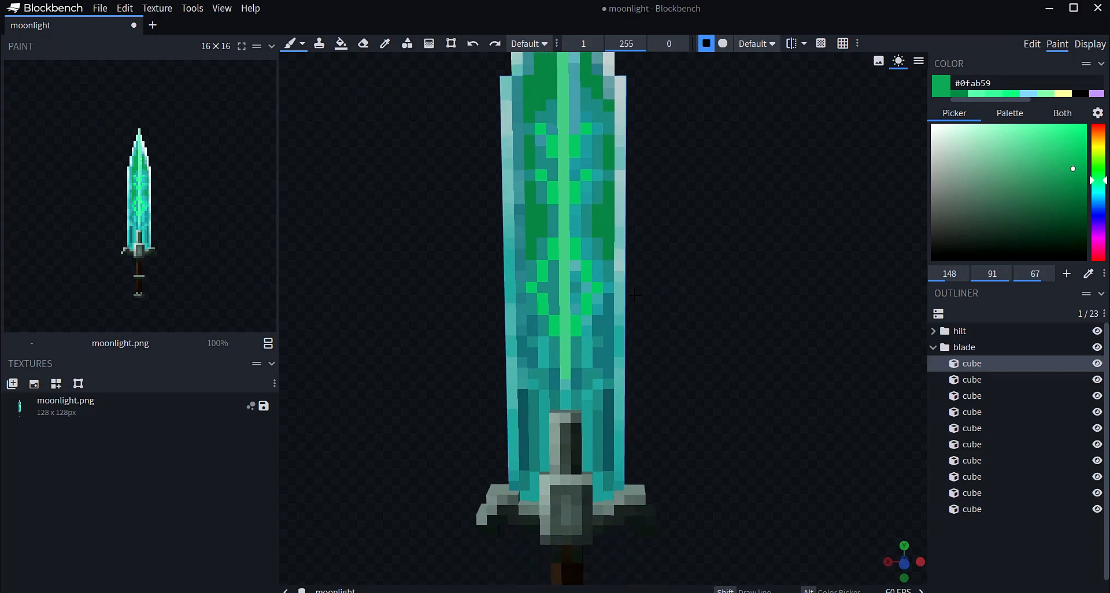
drag(607, 300, 601, 364)
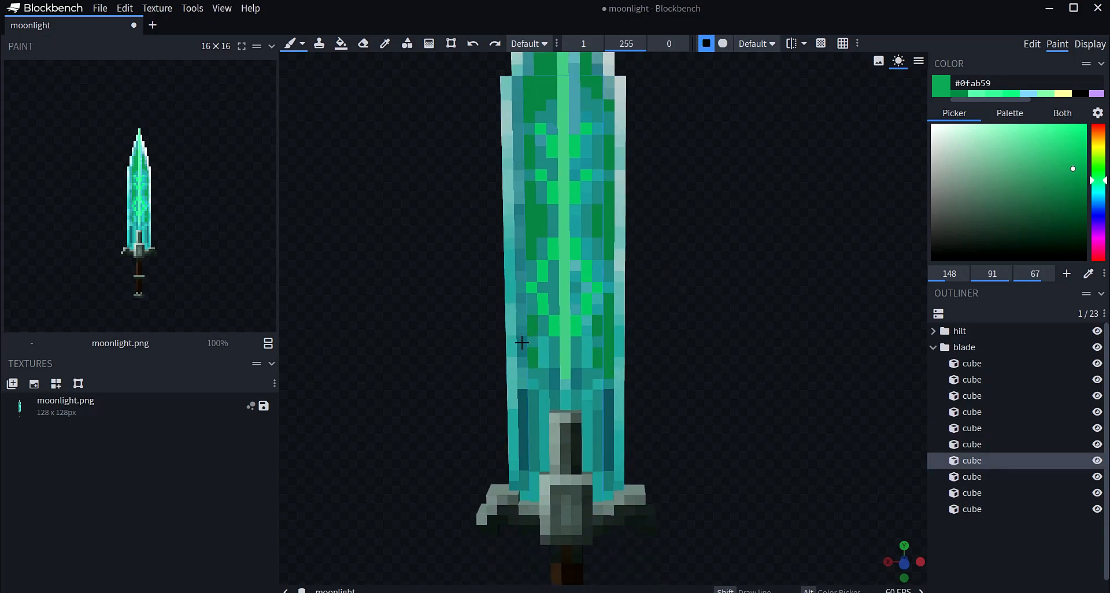
drag(679, 379, 619, 423)
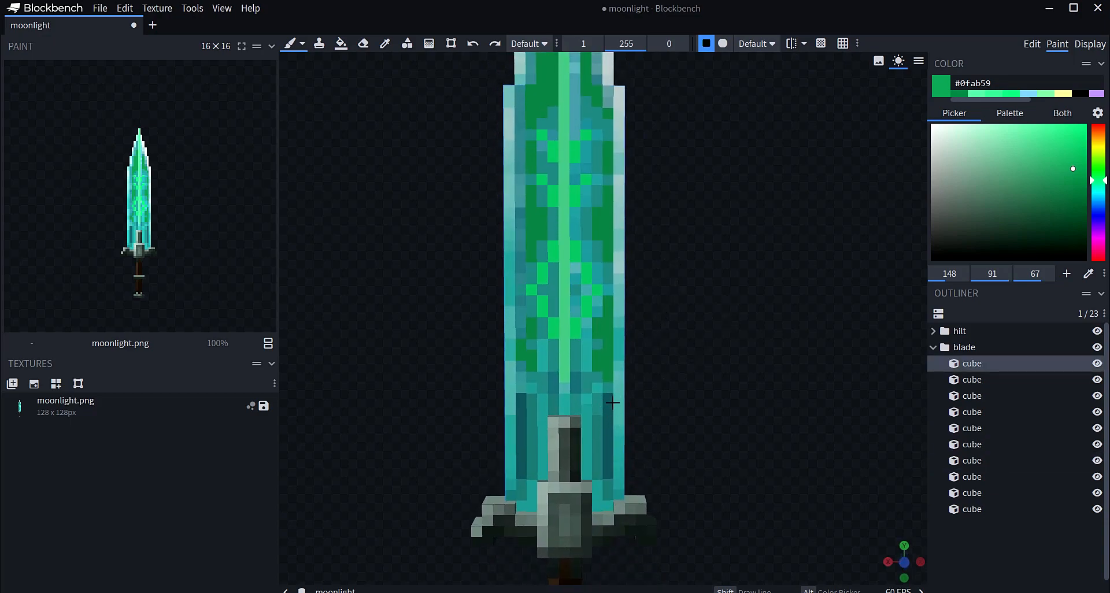
drag(572, 377, 562, 390)
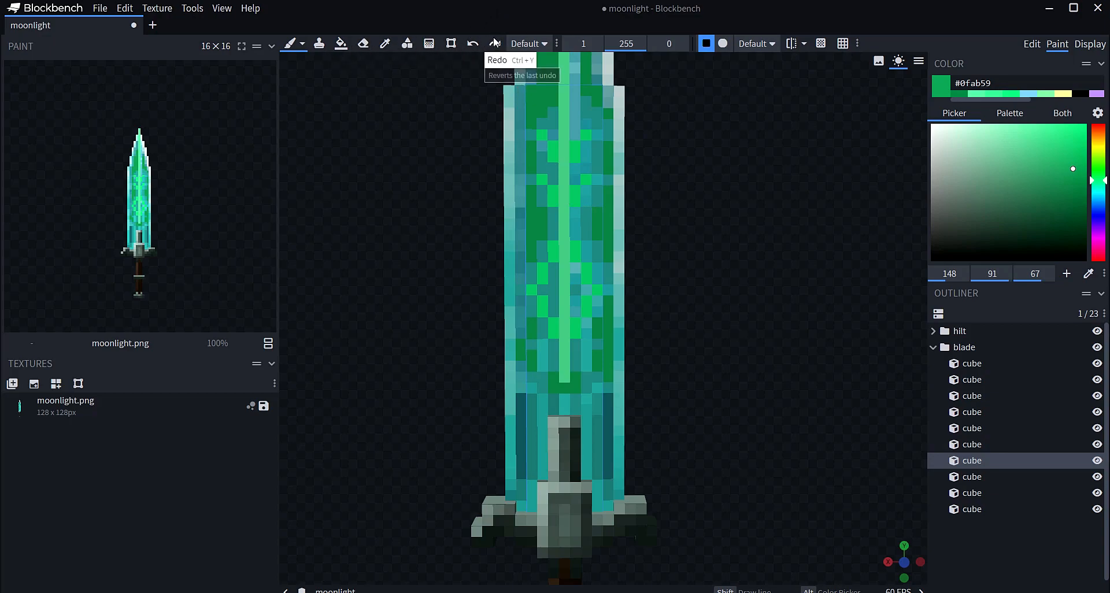
- Search the toolbar customization options for "redo" and close them without changing the toolbar
click(557, 44)
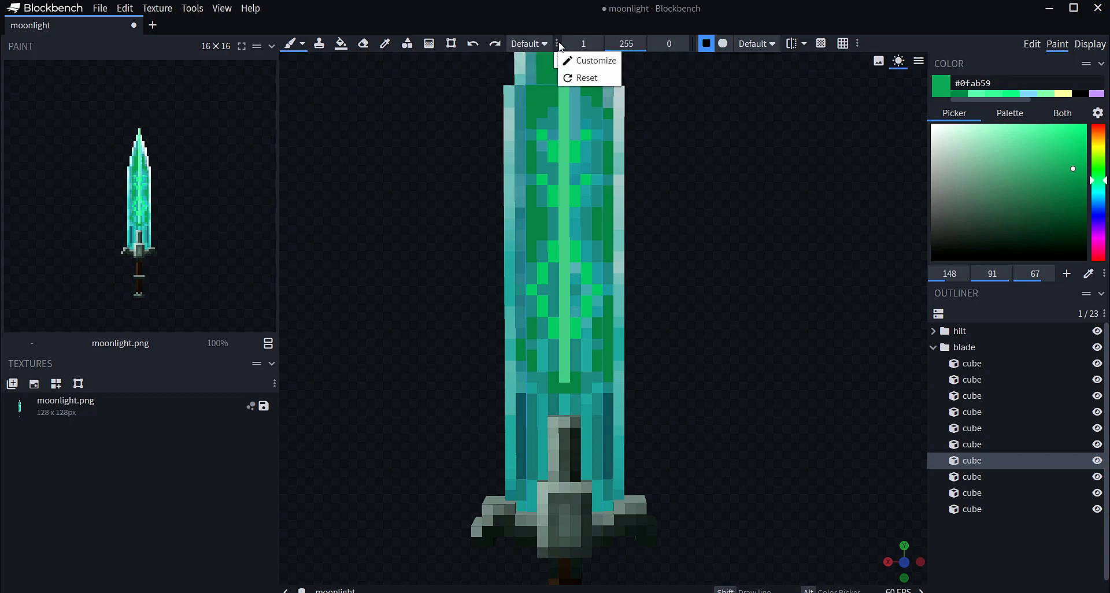
click(592, 64)
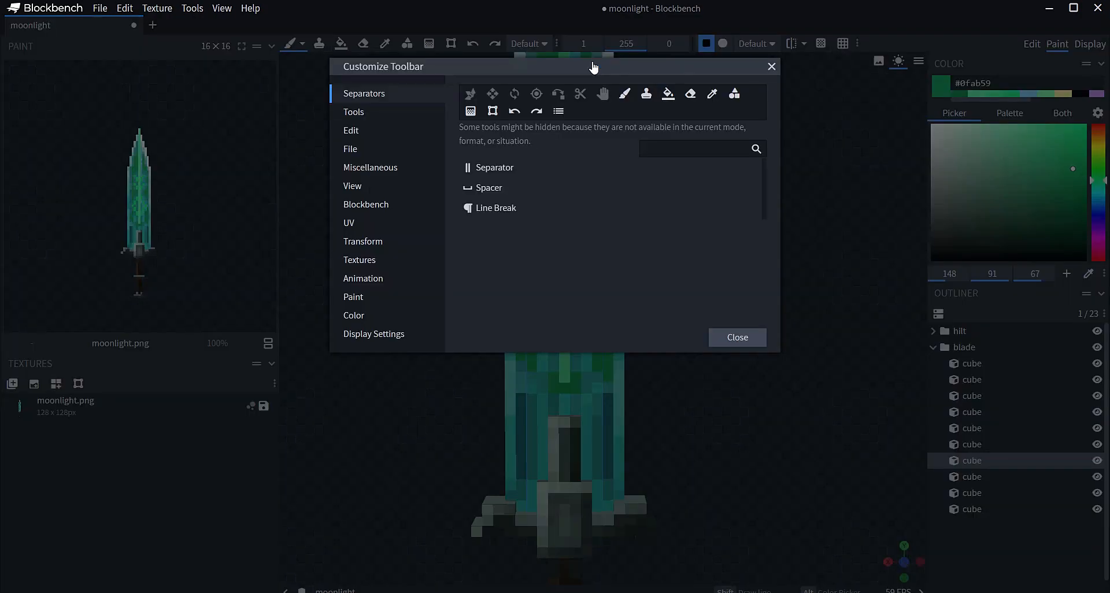
click(660, 149)
text(redo)
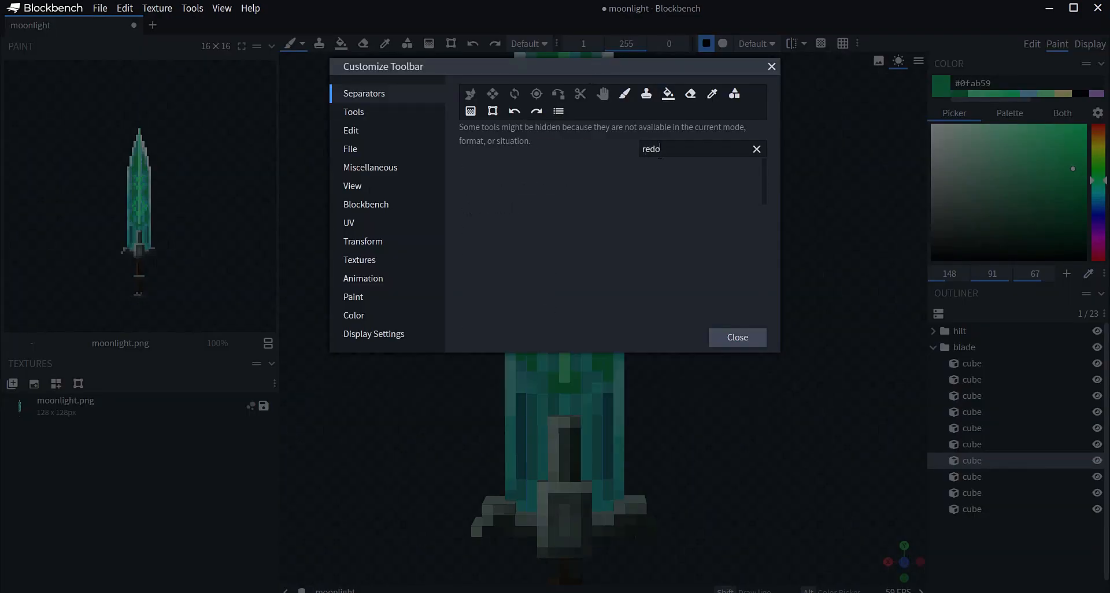
key(BackSpace)
key(BackSpace)
key(BackSpace)
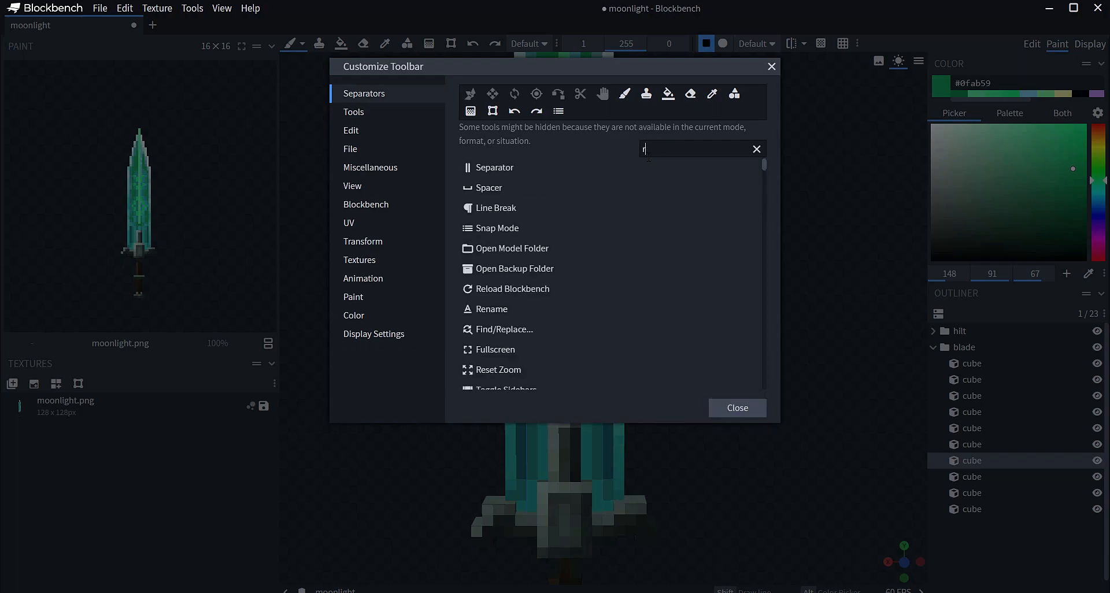
key(BackSpace)
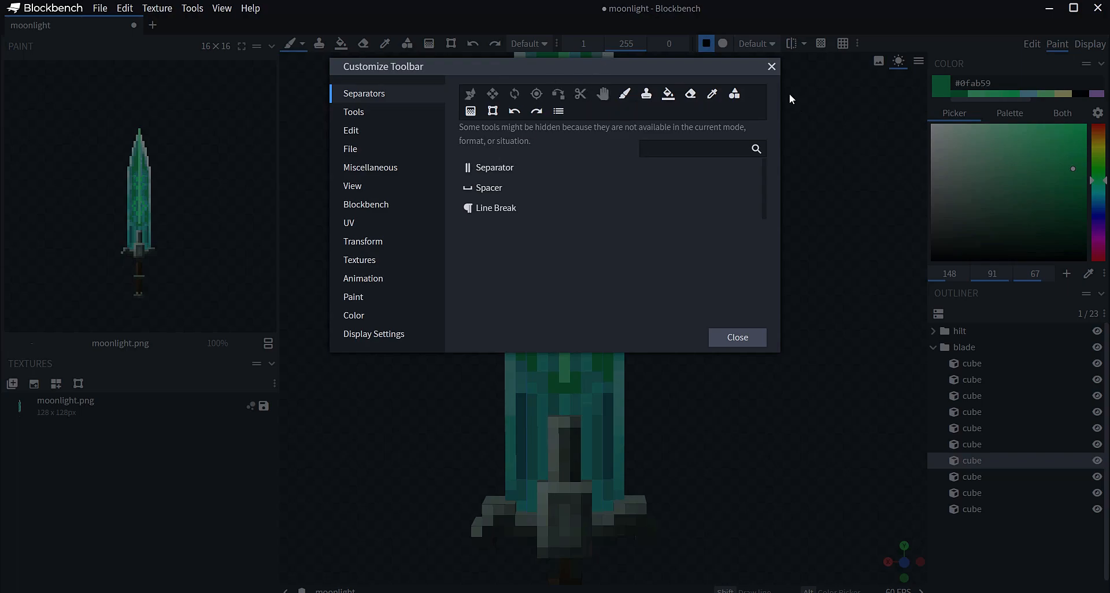
click(736, 338)
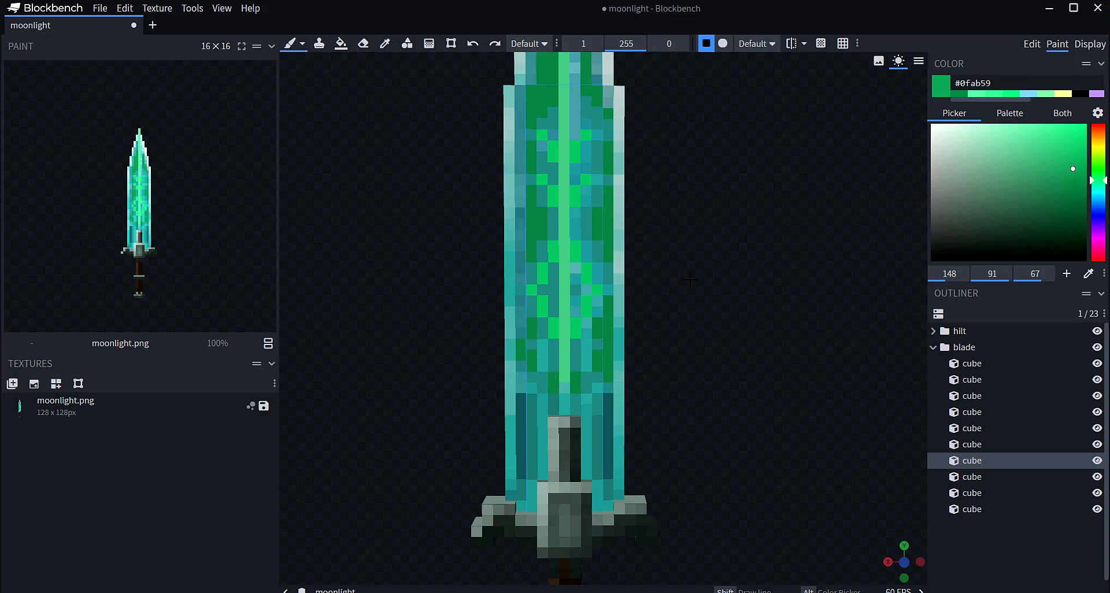
- Try painting #0fab59 pixels beside the central line near the blade's tip and undo the strokes
scroll(575, 246, down, 4)
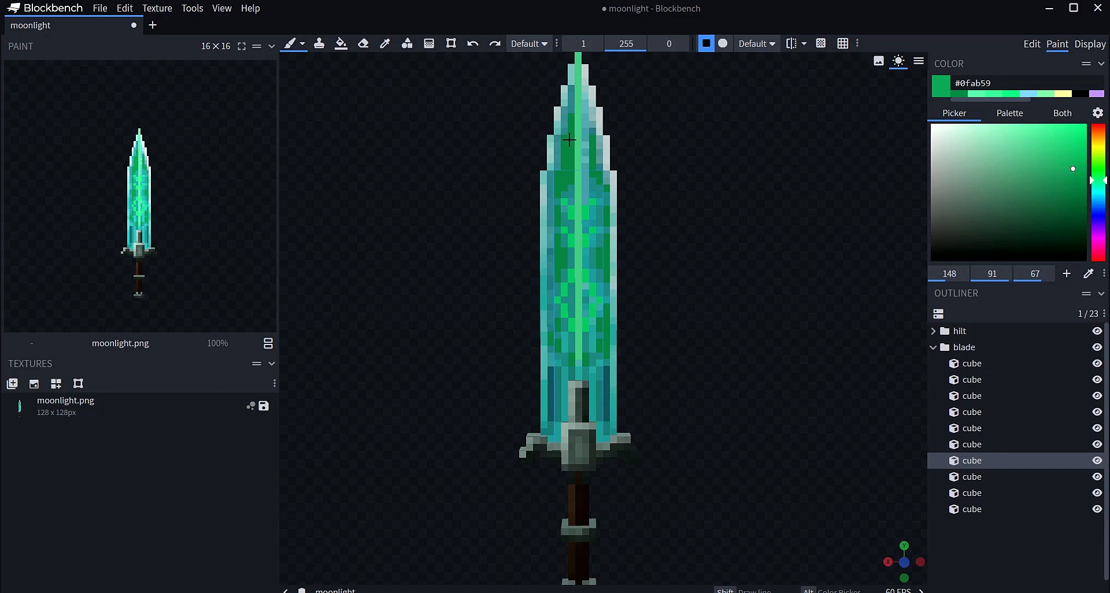
click(587, 96)
drag(589, 97, 586, 110)
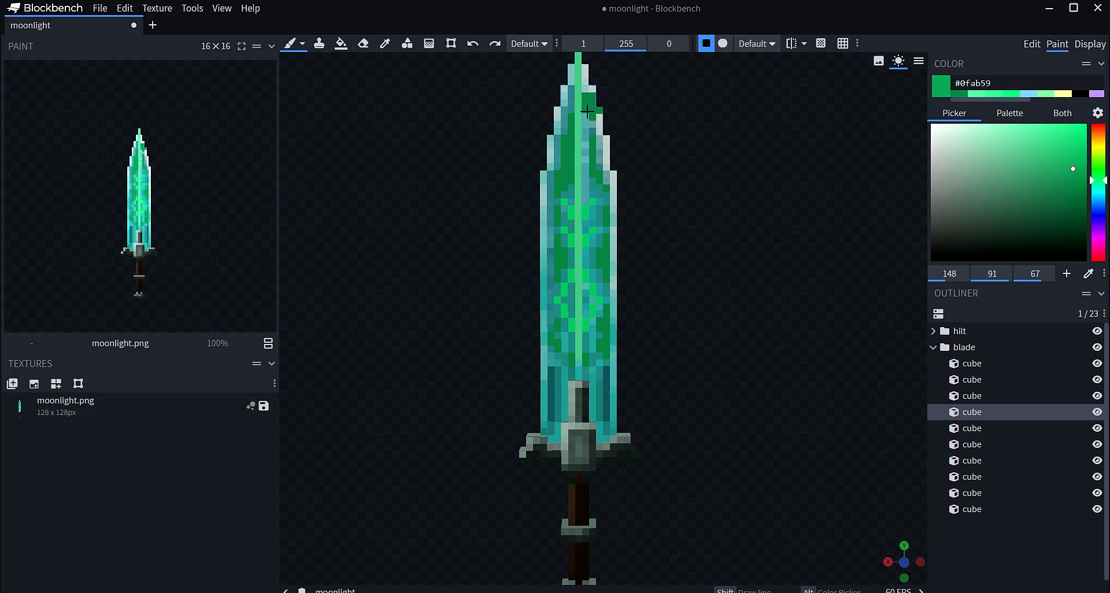
click(473, 45)
drag(588, 109, 584, 100)
click(597, 111)
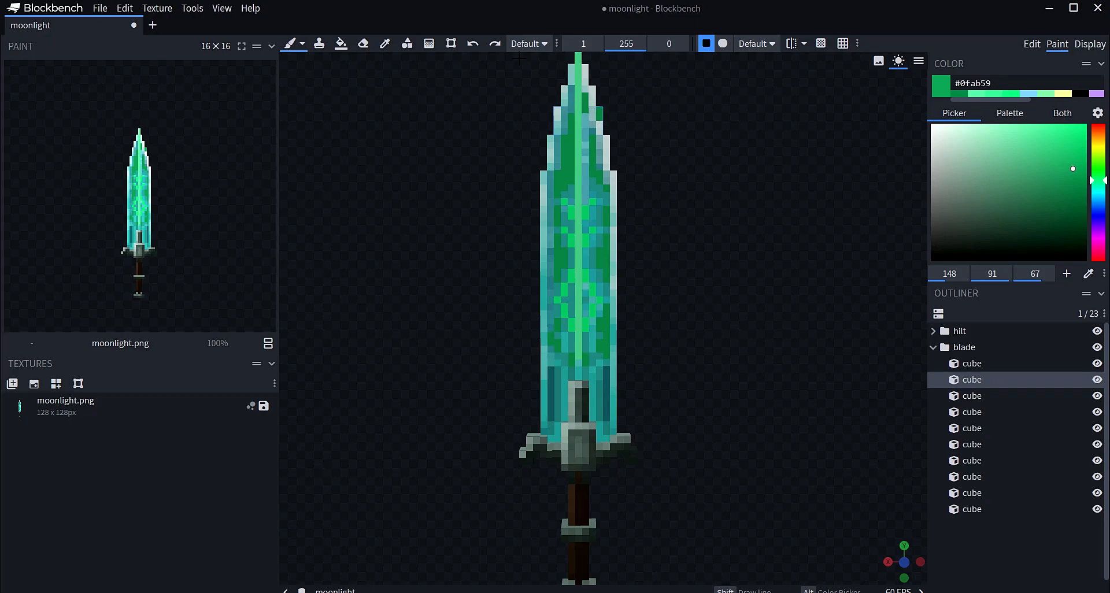
click(473, 44)
- Sample the central line's pale green #52ffa4 and add a pixel of it at the line's lower end
click(384, 43)
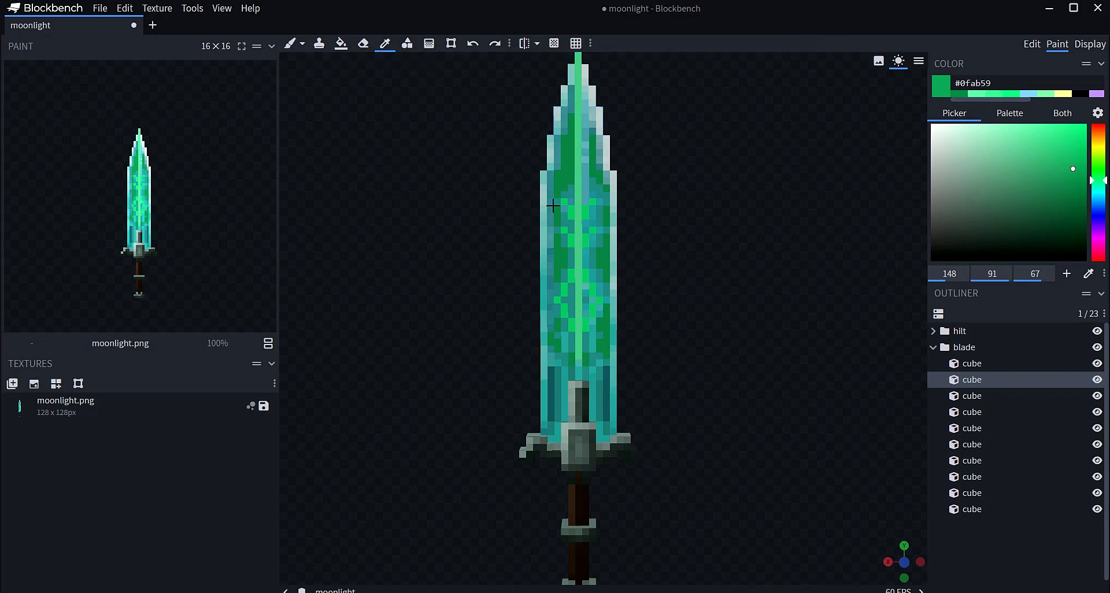
click(578, 93)
click(292, 43)
click(578, 362)
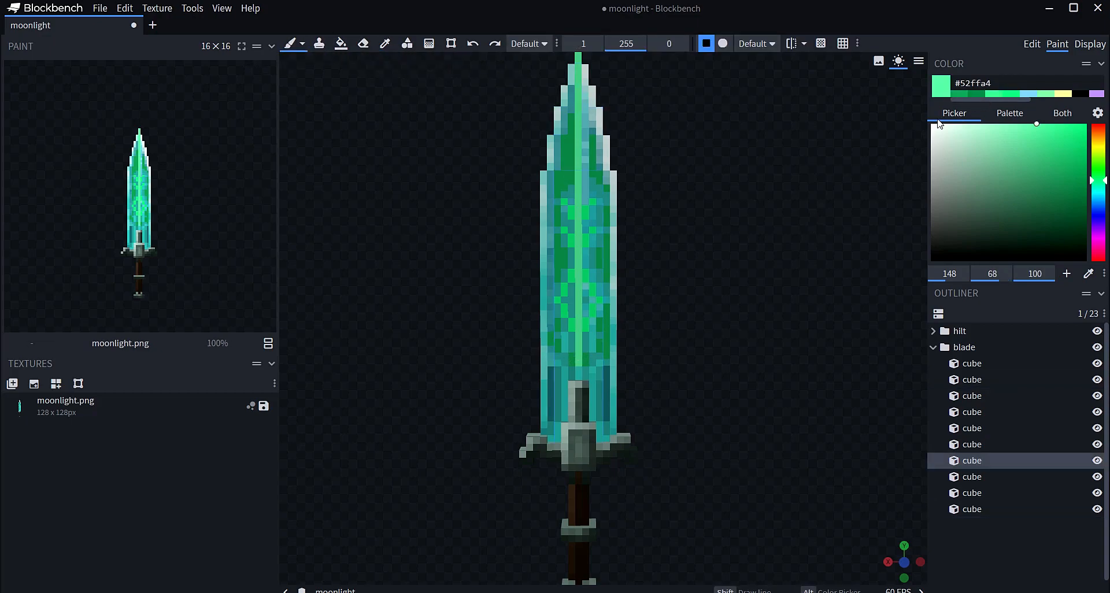
- Paint the dark vertical strips on both sides above the guard and a pixel near the tip with green #12a156
click(961, 94)
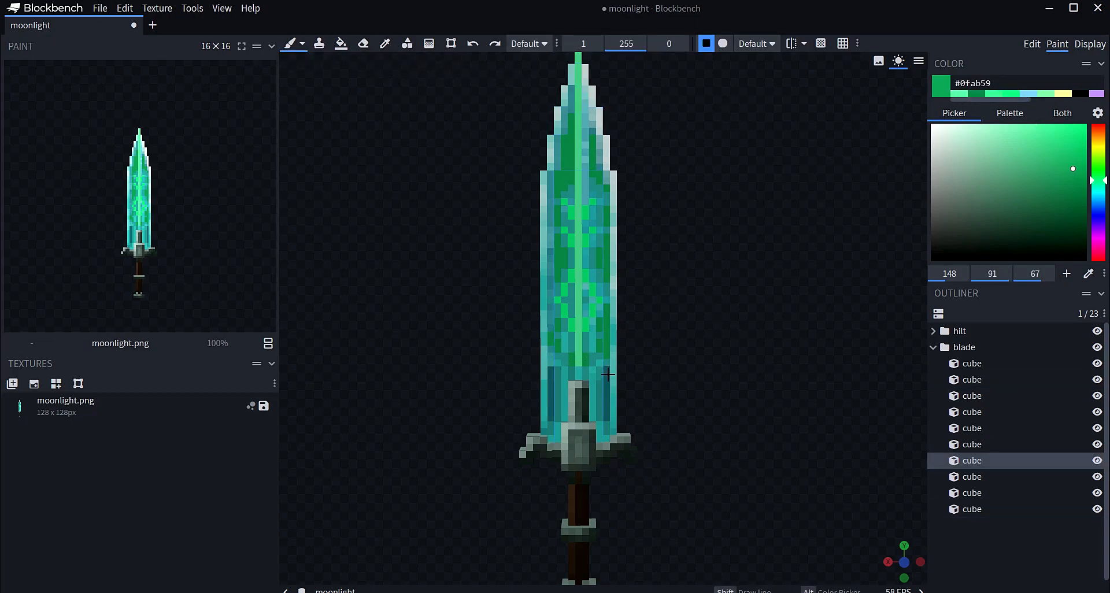
drag(1072, 167, 1069, 174)
drag(605, 370, 607, 416)
drag(551, 371, 551, 418)
drag(697, 399, 701, 393)
scroll(701, 392, up, 3)
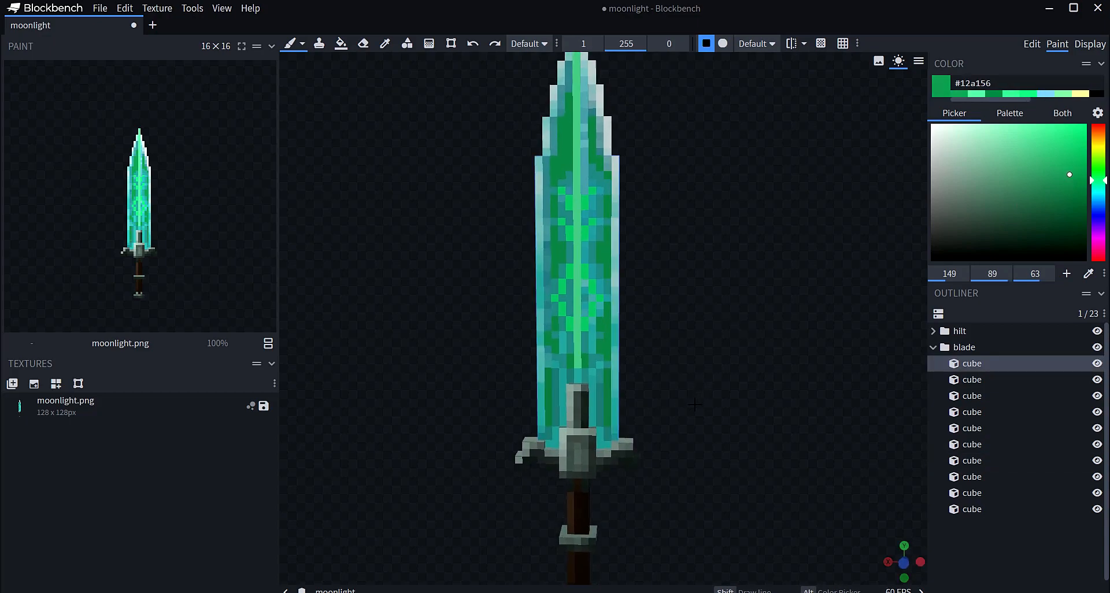
right_drag(701, 381, 700, 388)
click(588, 101)
drag(691, 182, 700, 207)
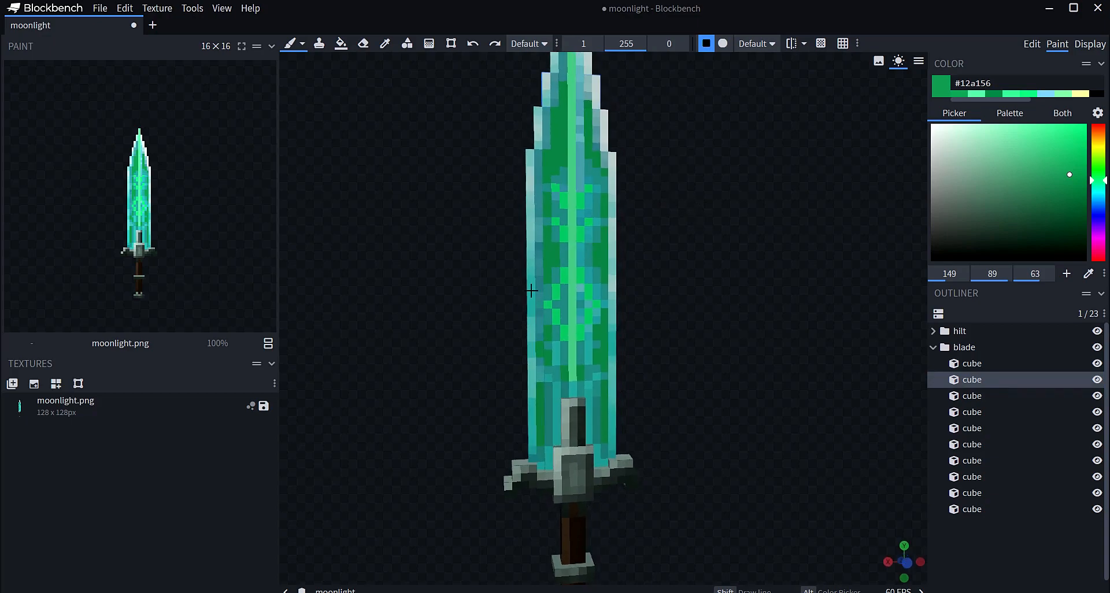
- Try red #b81010 on a pixel of the blade's edge, undo the stroke, and change the paint colour to green #15b810
drag(1069, 175, 1075, 168)
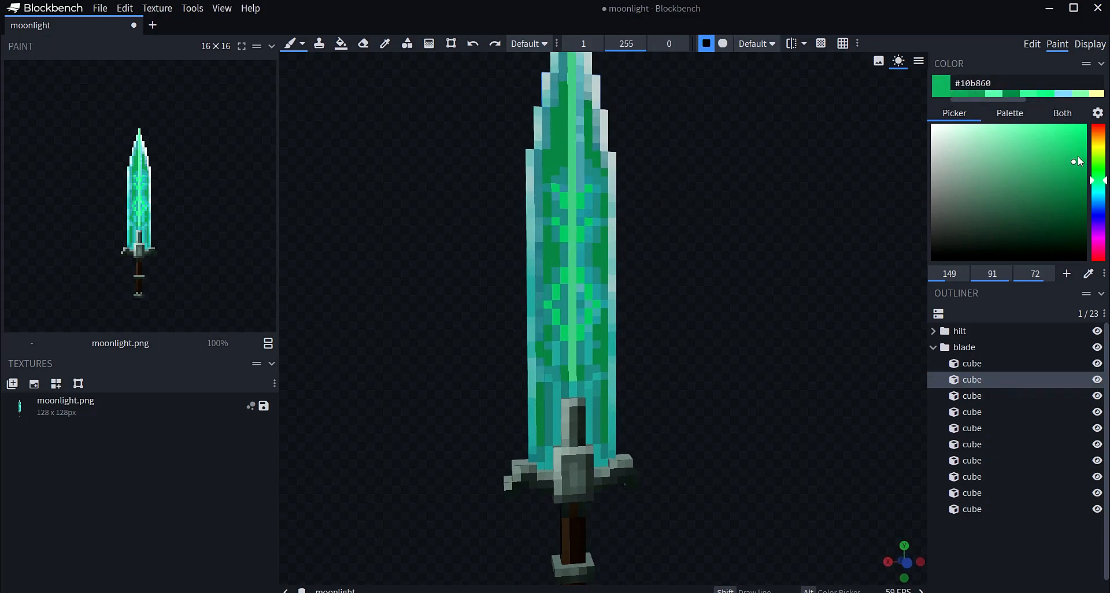
click(1098, 126)
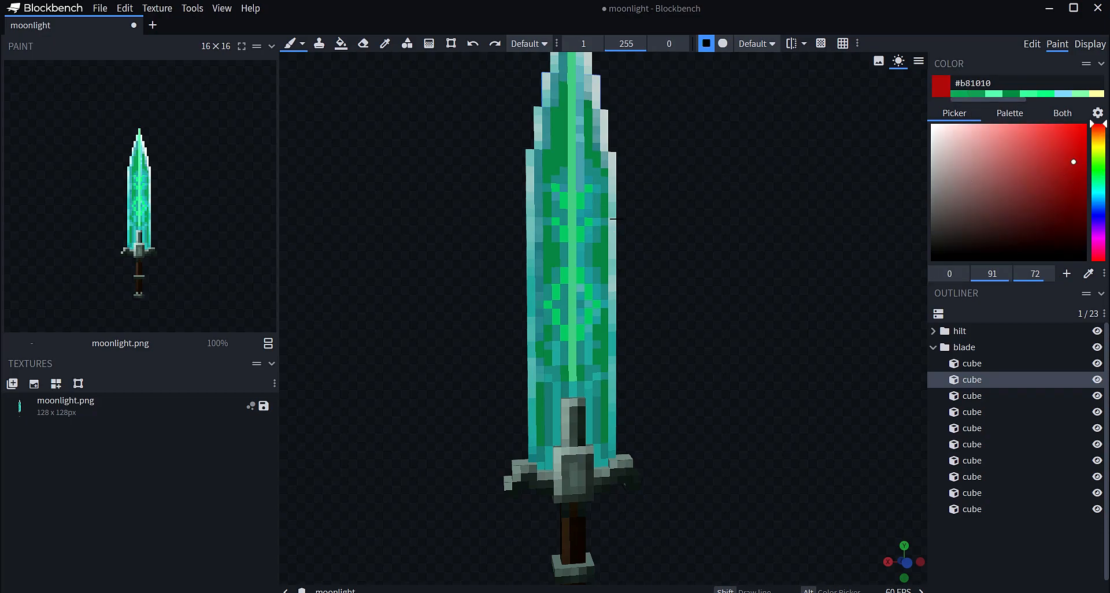
click(612, 214)
click(1100, 168)
click(473, 43)
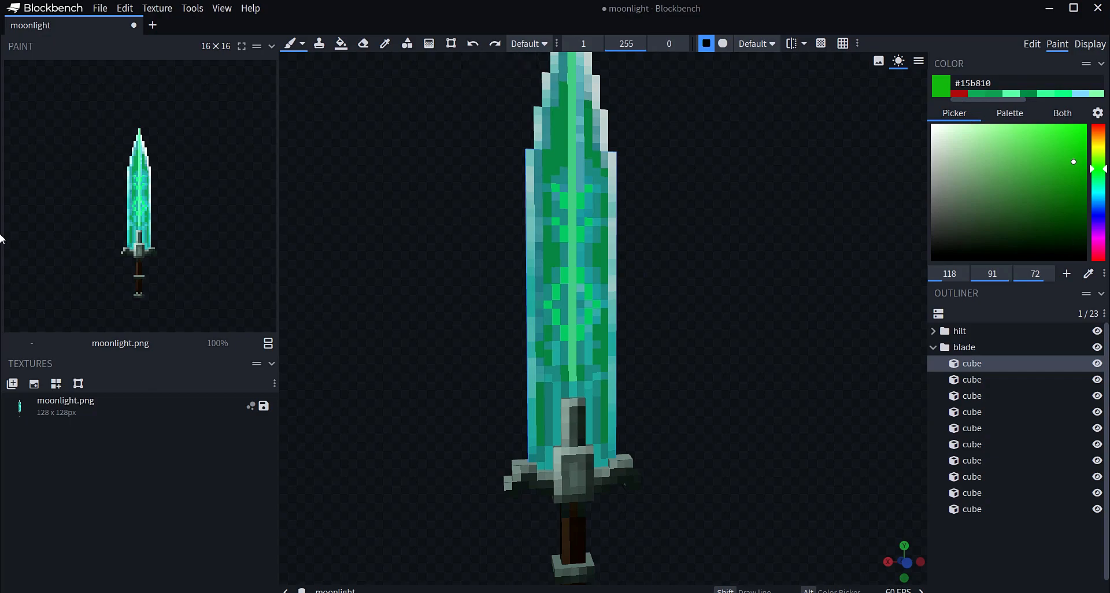
- Add yellowish-green #27b522 accent pixels around the blade's upper motif and along both sides of its middle section
click(1066, 157)
mouse_move(1066, 158)
mouse_down()
mouse_move(1013, 168)
mouse_move(1059, 168)
mouse_up()
mouse_move(589, 248)
mouse_down()
mouse_move(588, 262)
mouse_move(597, 240)
mouse_move(596, 281)
mouse_up()
drag(604, 287, 605, 295)
click(538, 256)
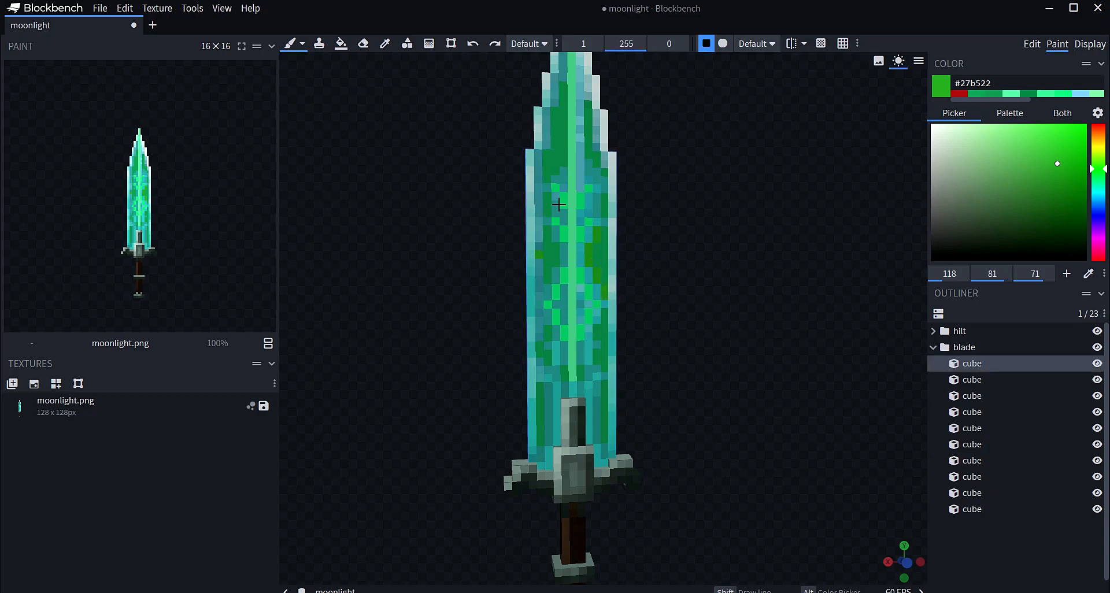
mouse_move(556, 205)
mouse_down()
mouse_move(562, 217)
mouse_move(596, 198)
mouse_move(589, 164)
mouse_up()
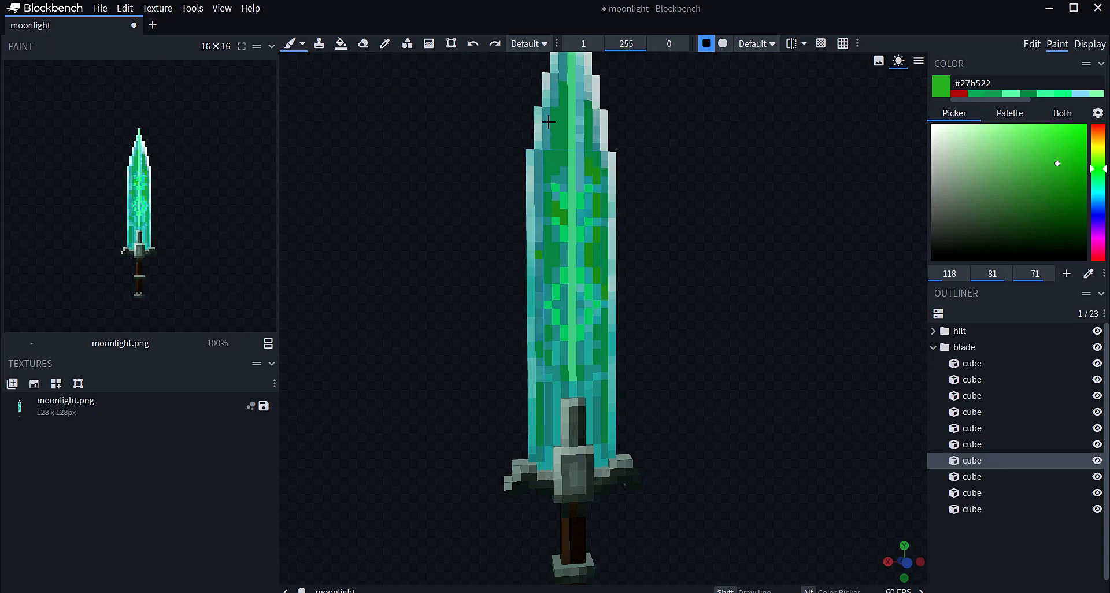
- Scatter more #27b522 accent pixels along both sides of the central line in the blade's upper part toward the tip
drag(546, 114, 547, 136)
drag(556, 78, 554, 91)
mouse_move(626, 123)
right_down()
mouse_move(629, 165)
mouse_move(564, 156)
right_up()
click(565, 156)
drag(563, 131, 565, 140)
click(580, 161)
click(580, 172)
right_drag(636, 127, 660, 181)
drag(588, 168, 586, 176)
click(565, 184)
right_drag(697, 191, 680, 134)
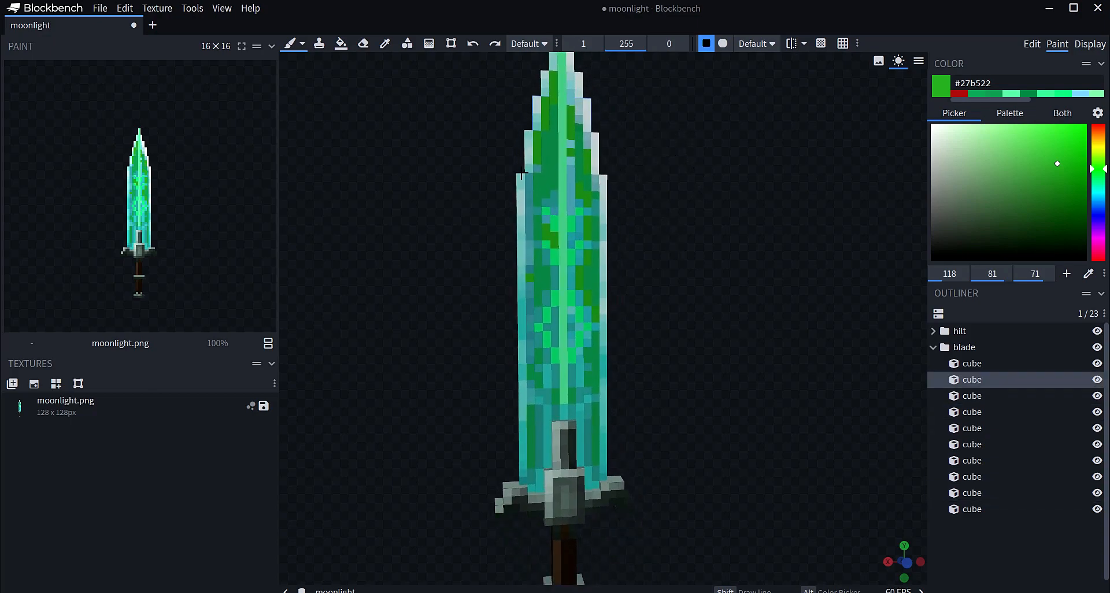
- Open the recent BlackstoneRuins model, examine its blade from several angles, and close it to return to the moonlight model
click(153, 25)
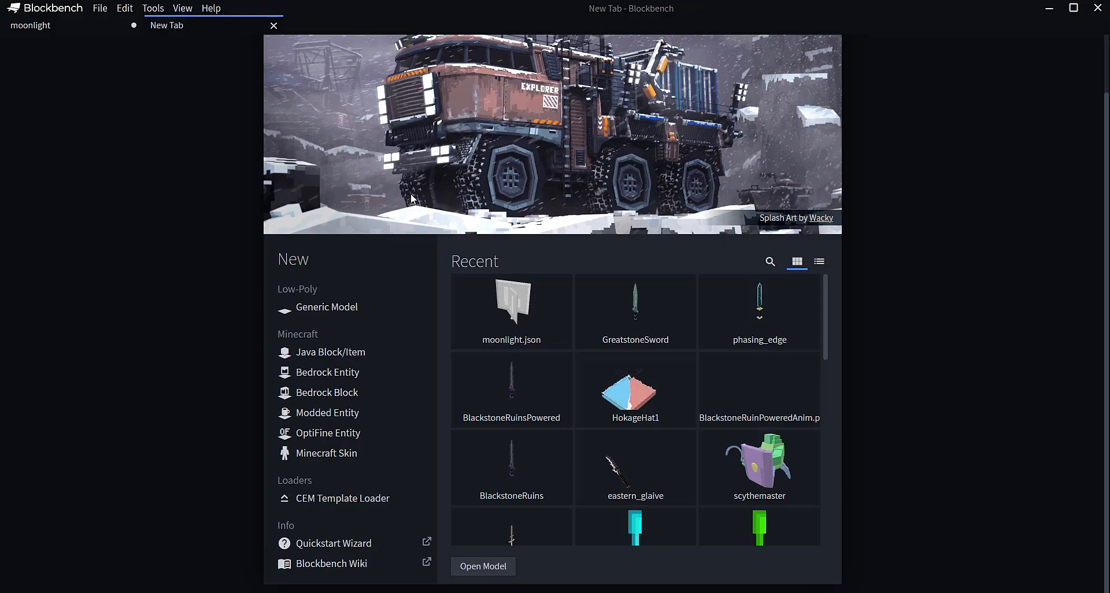
click(511, 468)
scroll(719, 331, up, 5)
drag(719, 330, 671, 362)
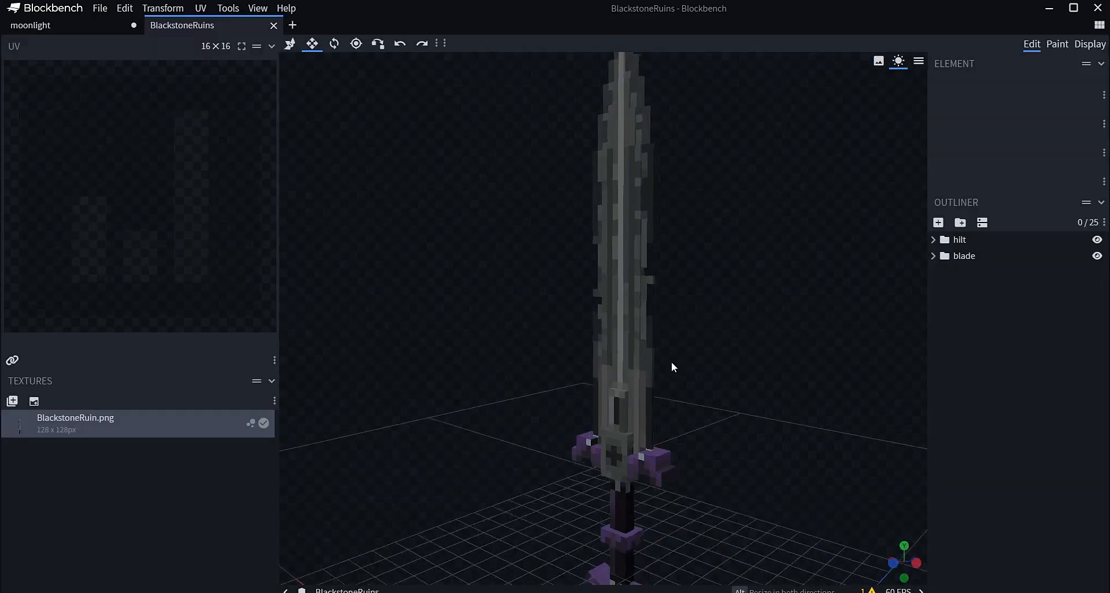
drag(657, 260, 682, 255)
drag(439, 289, 750, 215)
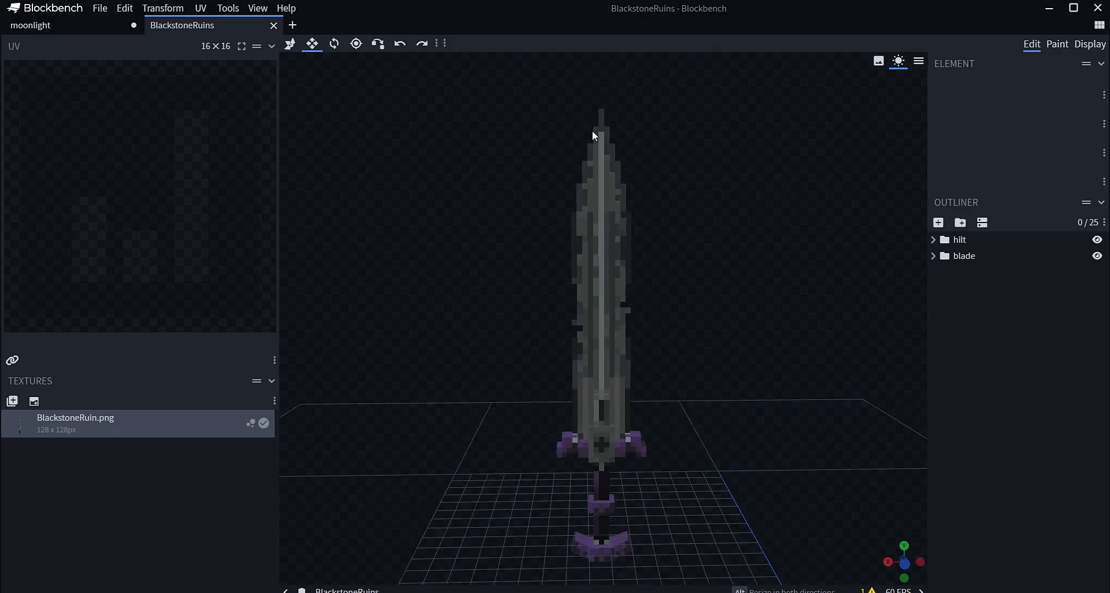
click(86, 25)
click(274, 25)
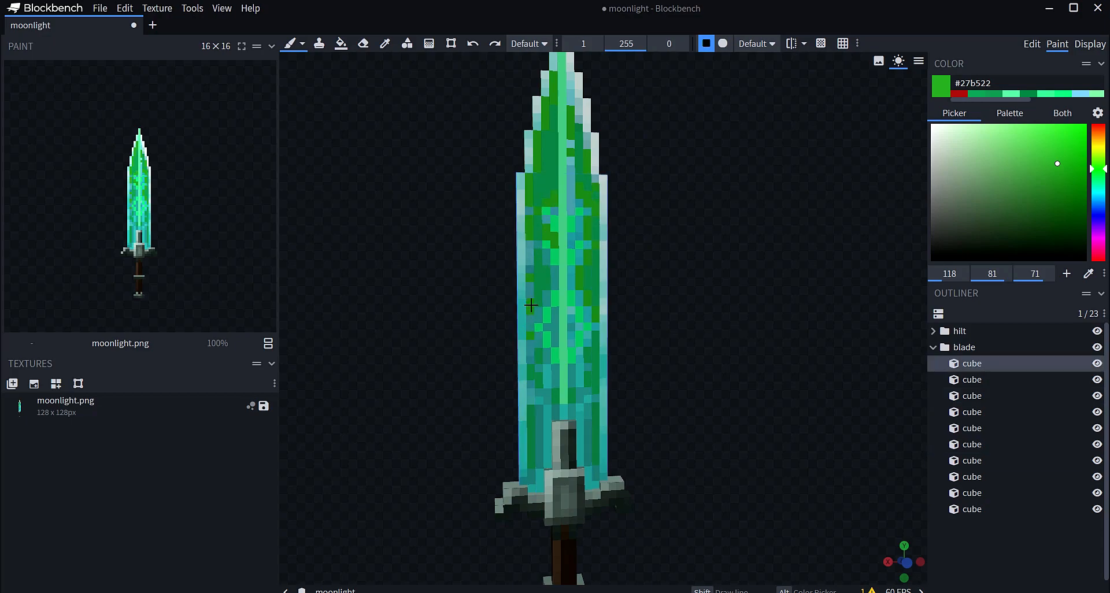
- Add #27b522 pixels around the lower end of the blade's motif, on both sides of the central line
click(573, 329)
right_drag(653, 336, 664, 294)
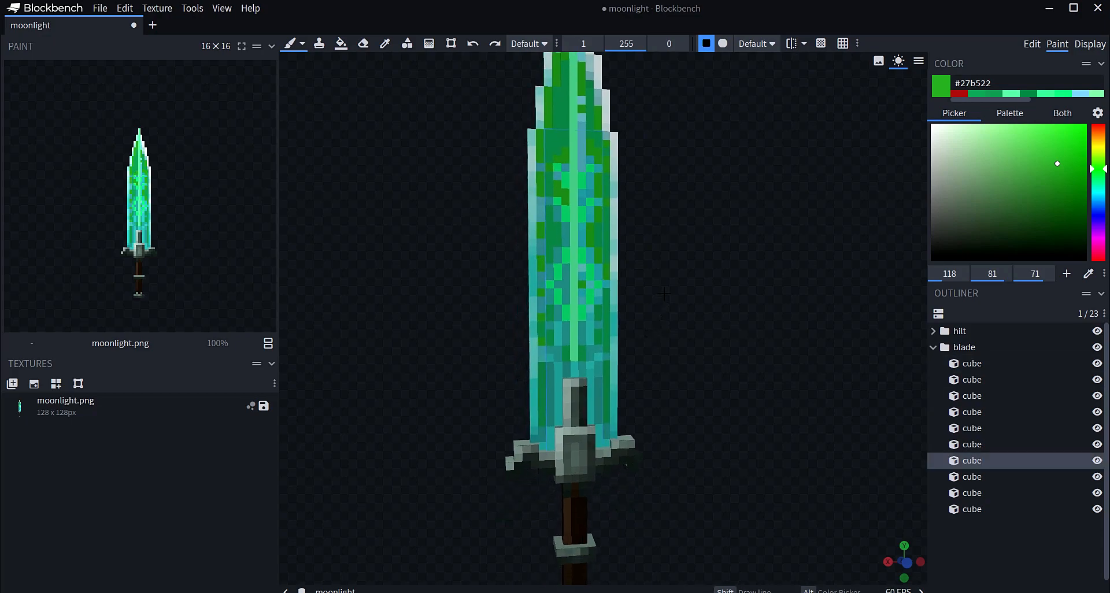
scroll(664, 294, up, 2)
mouse_move(547, 366)
mouse_down()
mouse_move(539, 357)
mouse_move(596, 358)
mouse_up()
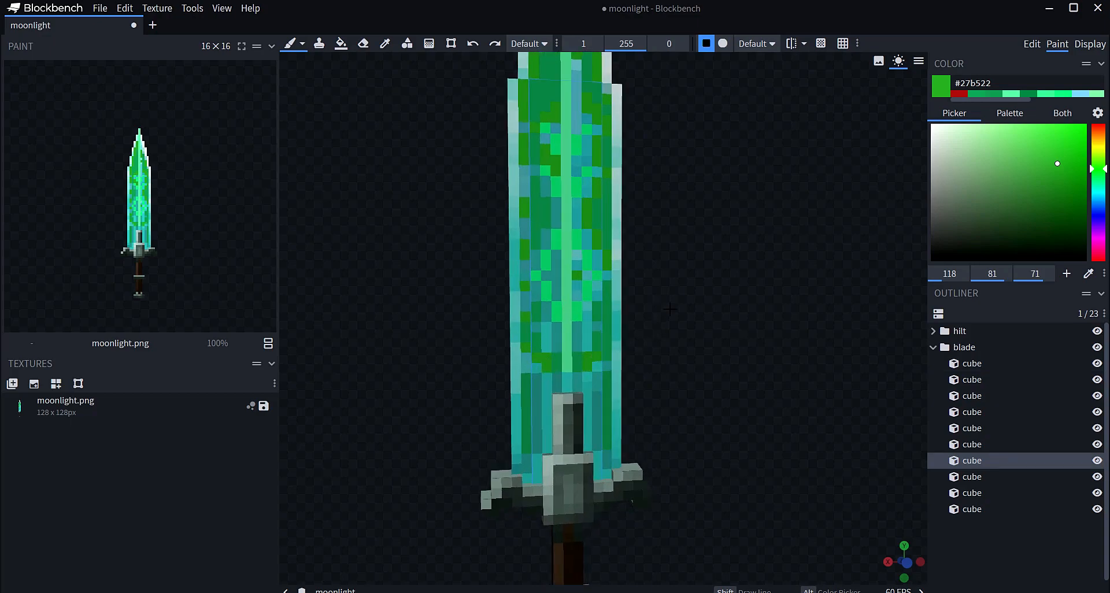
- Change the paint colour to the darker green #21a31c and paint pixels beside the central line just above the guard piece
click(1059, 163)
click(1045, 151)
click(1059, 174)
click(577, 383)
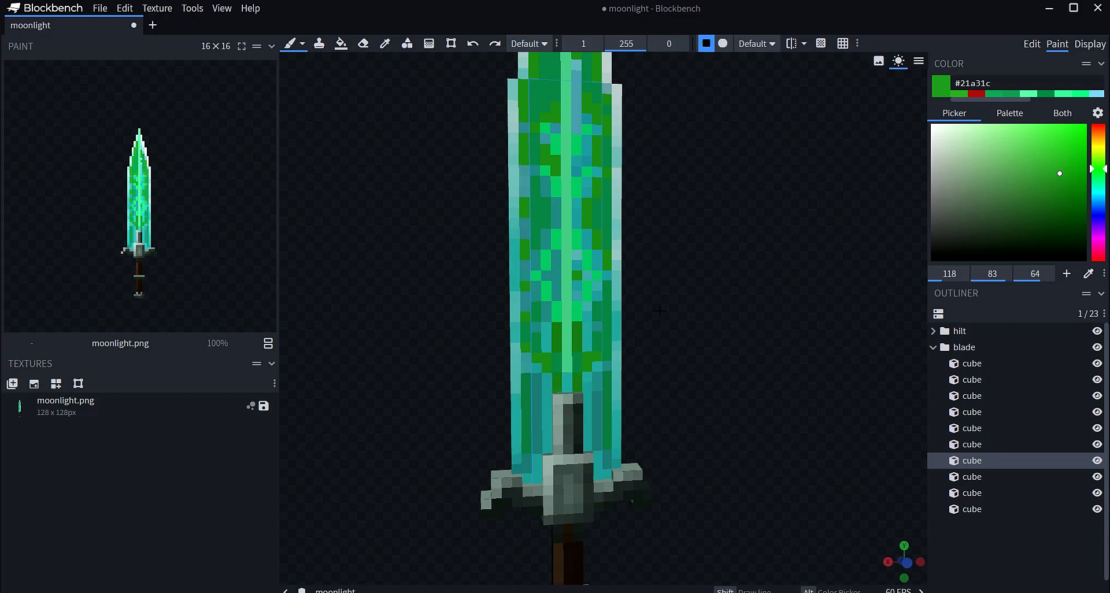
- Sample green #0fab59 from the blade and repaint the short strips beside the lower end of the central line
click(385, 44)
click(539, 99)
click(291, 47)
drag(559, 328, 553, 347)
drag(576, 328, 574, 387)
drag(557, 377, 557, 389)
right_drag(668, 239, 660, 222)
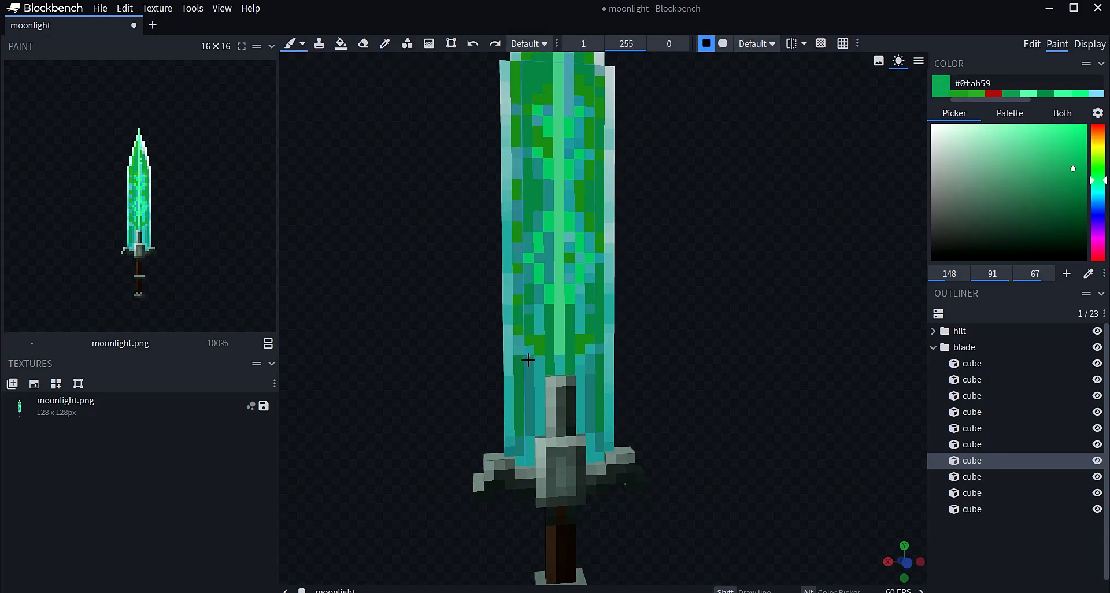
- Paint the teal strips above the guard green, undo the last stroke, and fill in their lower ends with sampled #0e984f
drag(528, 360, 530, 419)
mouse_move(592, 364)
mouse_down()
mouse_move(583, 401)
mouse_move(593, 428)
mouse_up()
click(473, 44)
right_drag(533, 411, 550, 336)
alt+click(599, 329)
drag(538, 363, 535, 374)
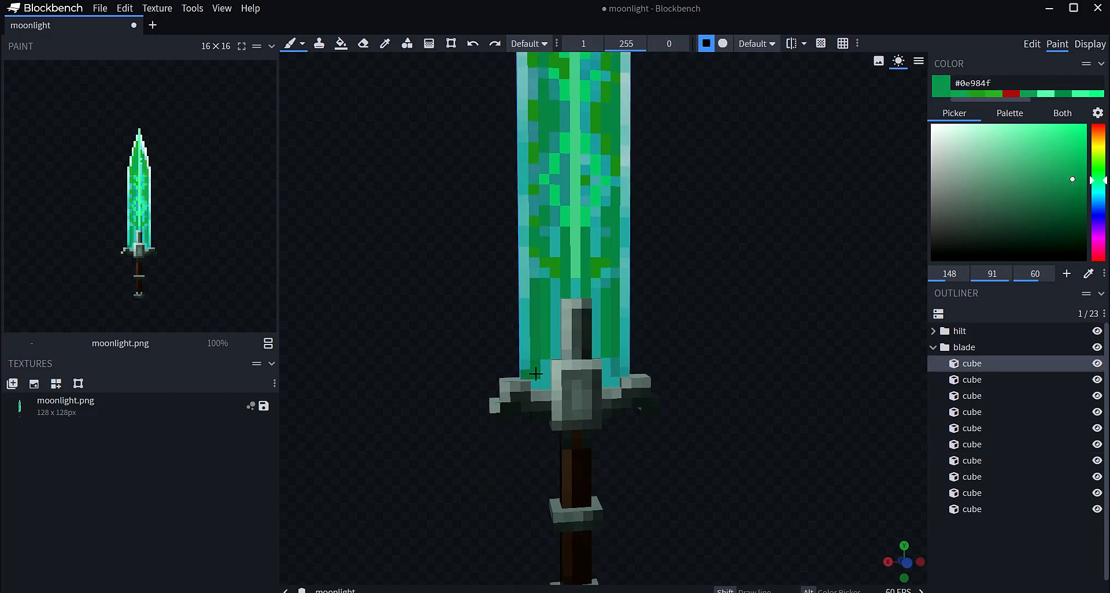
scroll(717, 349, down, 5)
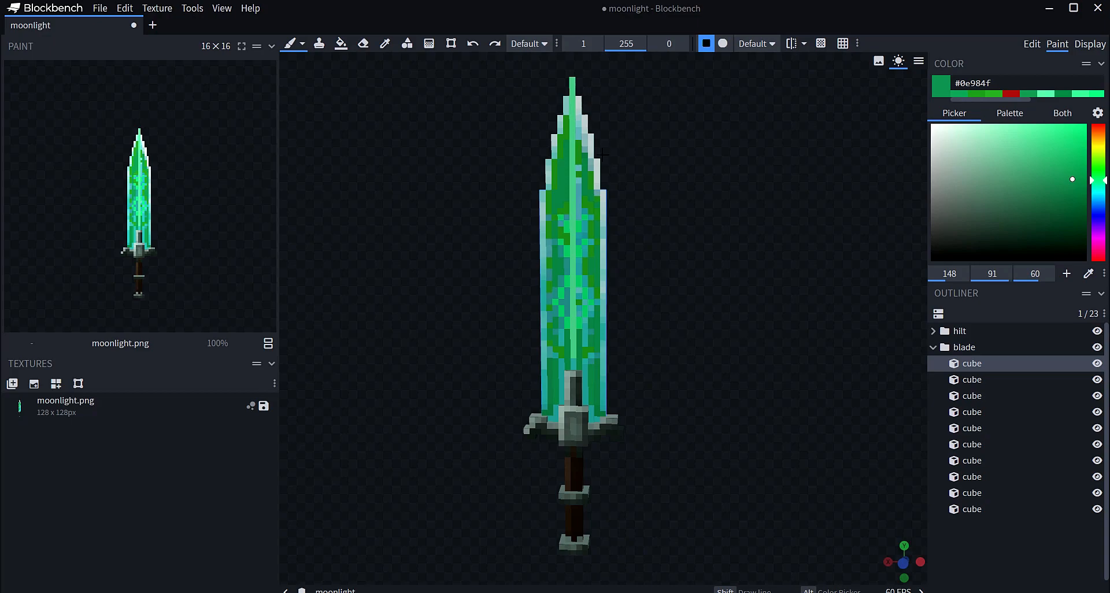
- Set the paint colour to #178f50 and paint dark strips and matching pixels on both sides of the central line through the blade's motif
scroll(625, 295, up, 2)
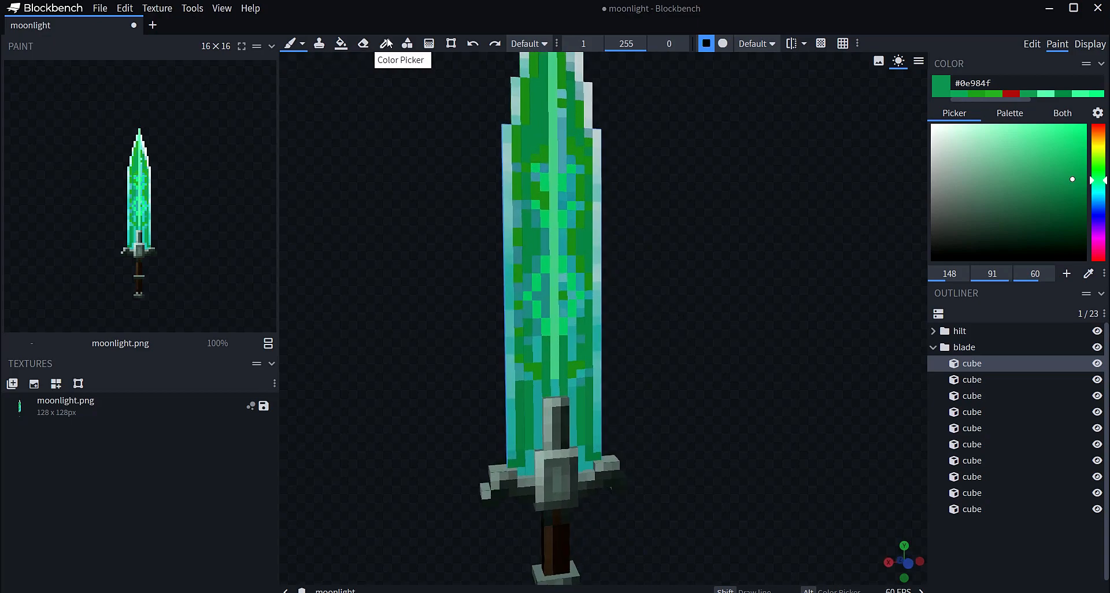
click(1061, 184)
drag(543, 233, 545, 298)
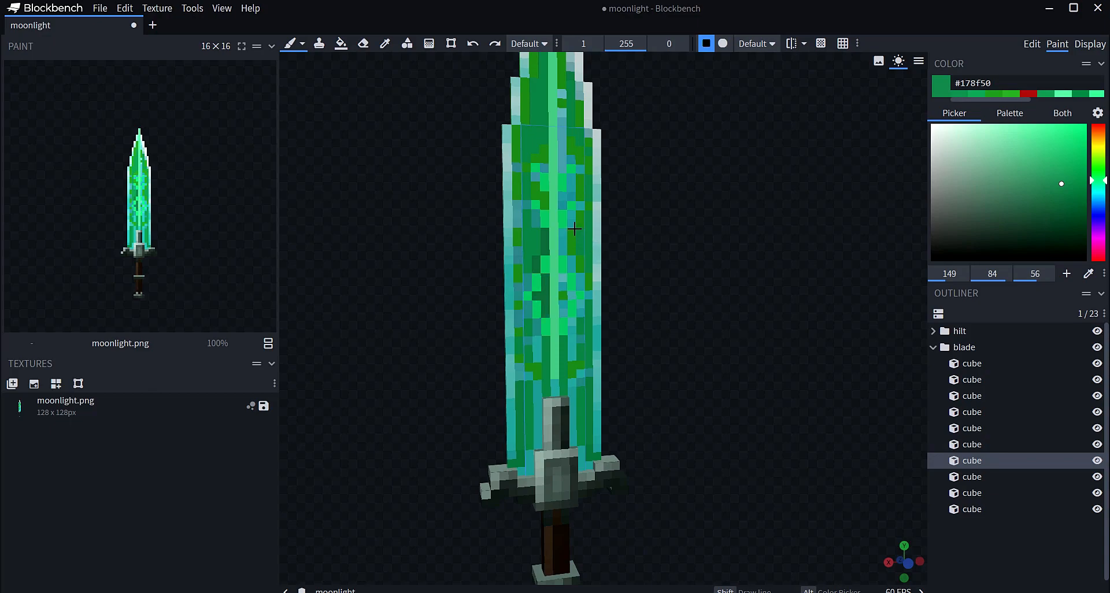
drag(562, 232, 570, 315)
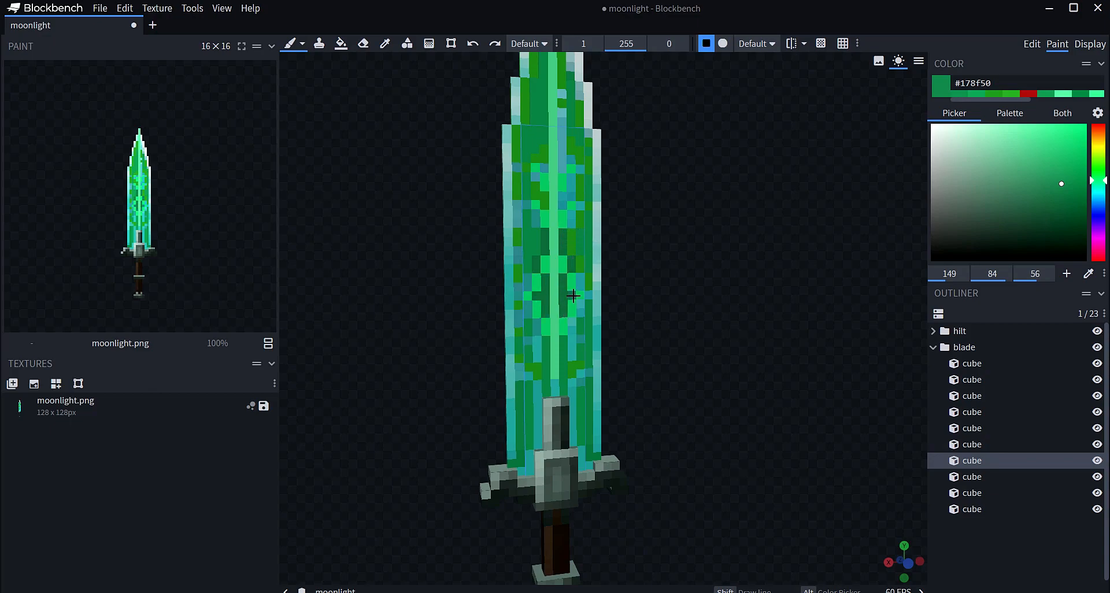
click(535, 218)
click(573, 219)
click(581, 205)
click(519, 205)
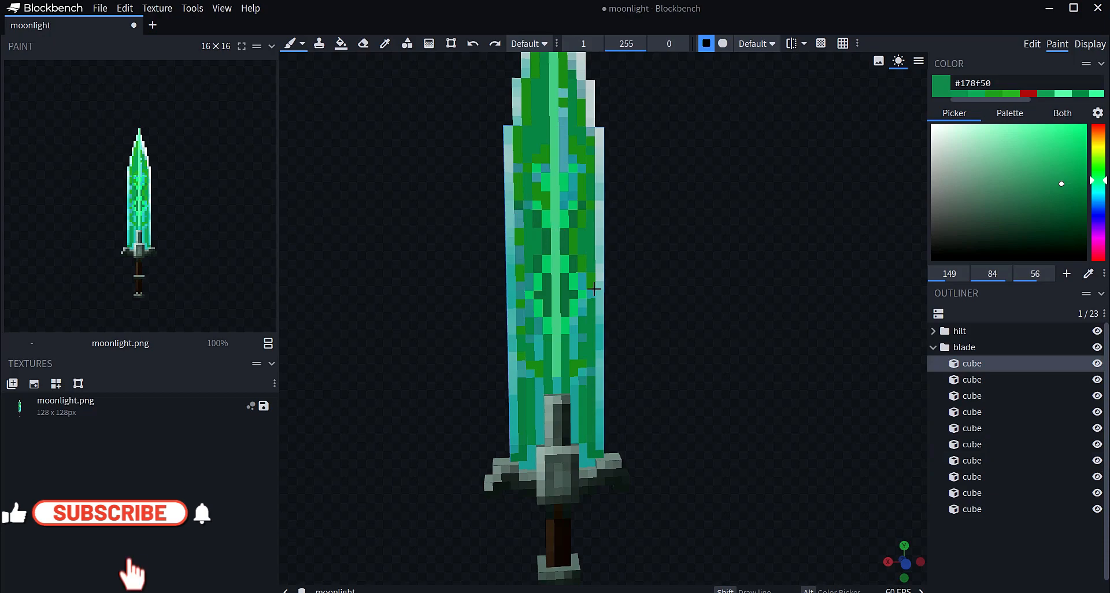
click(539, 322)
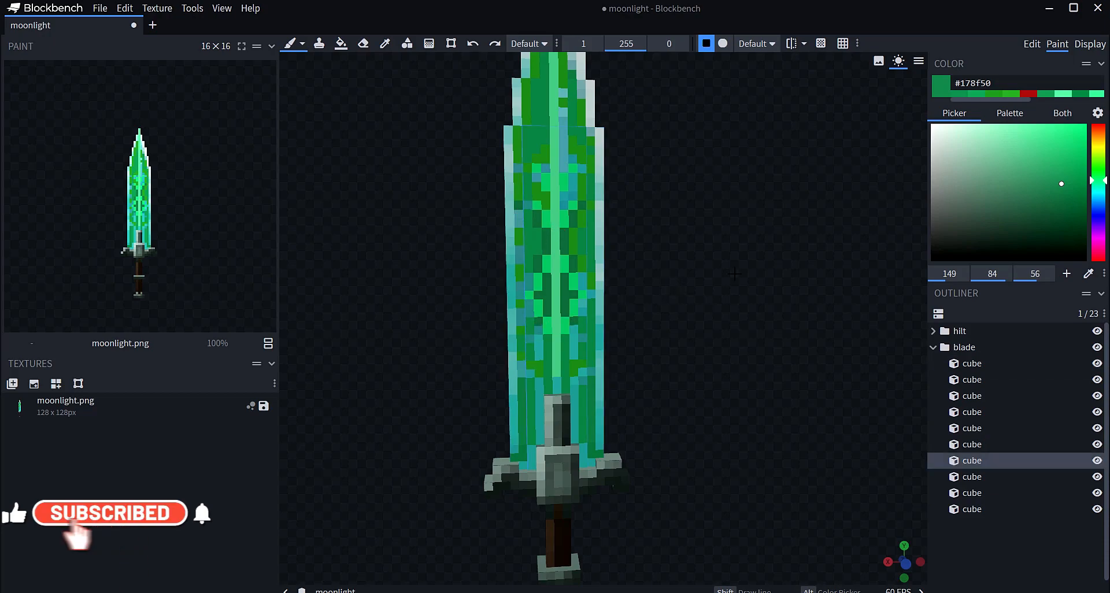
- Undo the last two paint changes and check the sword in Edit mode
click(473, 43)
click(472, 43)
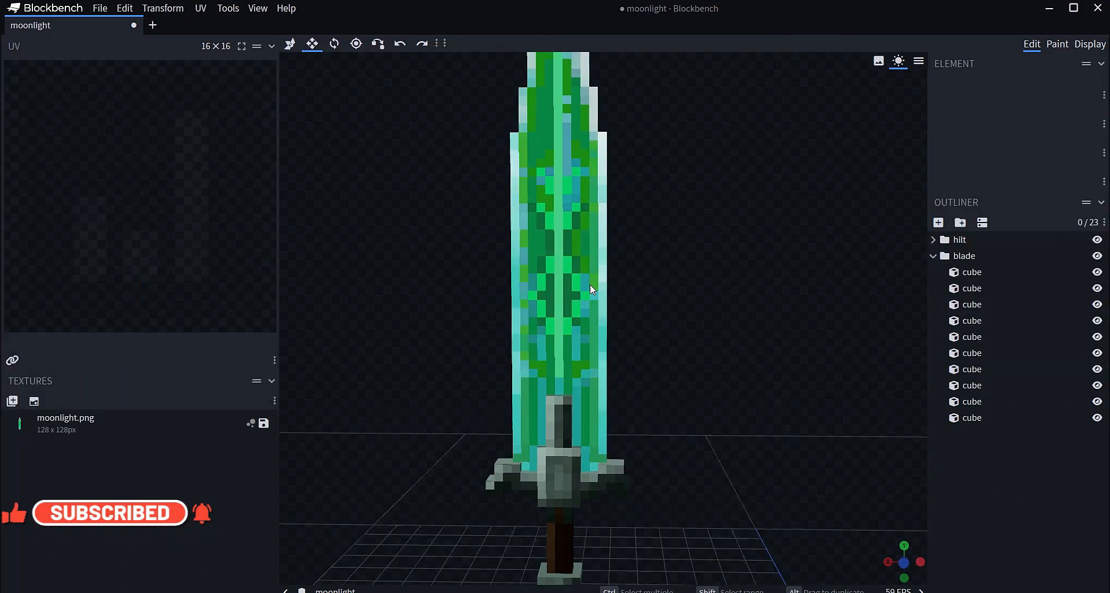
mouse_move(589, 284)
mouse_down()
mouse_move(720, 328)
mouse_move(771, 331)
mouse_up()
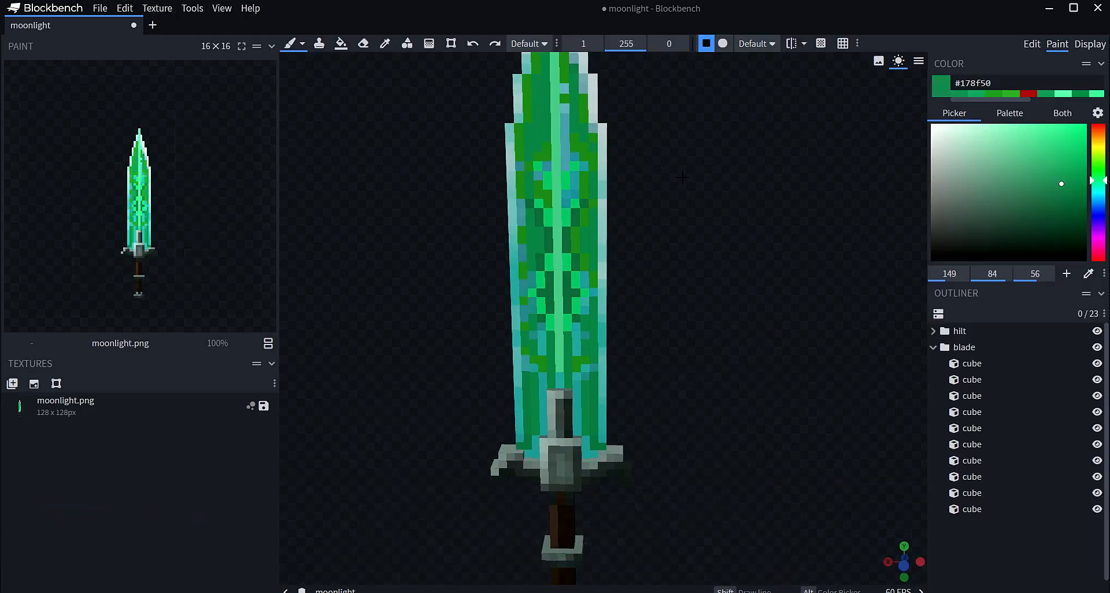
- Sample green #27b522 and paint over the remaining blue pixels in the upper motif and beside the central line above it
click(384, 43)
click(569, 192)
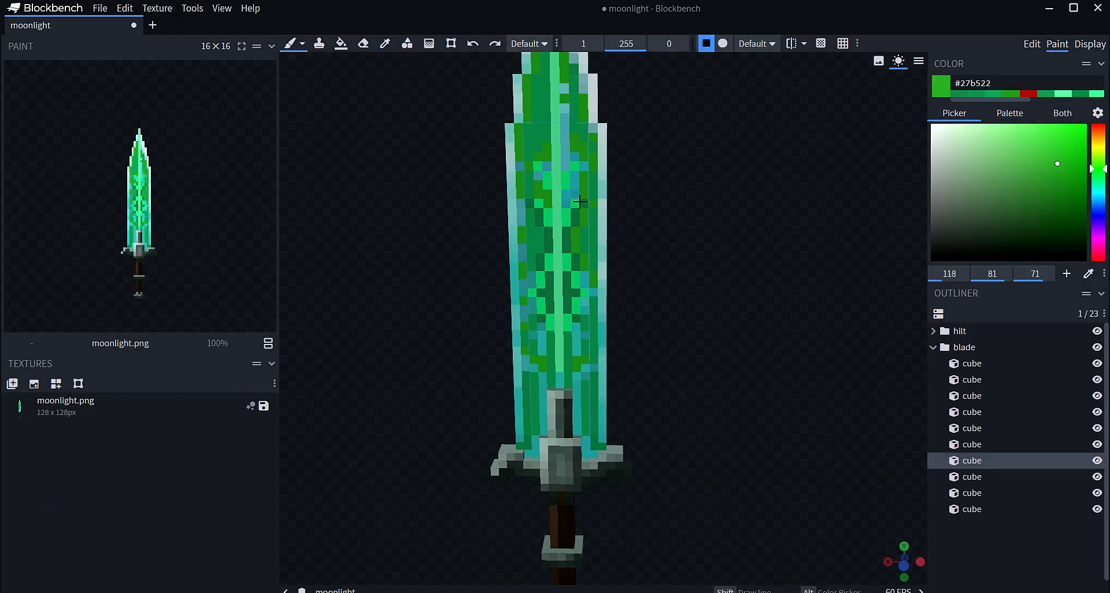
click(536, 177)
click(572, 174)
click(547, 166)
click(584, 167)
click(573, 156)
drag(565, 165, 567, 118)
- Set the paint colour to #31d02c and add pixels beside the upper central line and on the inner steps of the tapered edges
click(1054, 149)
click(565, 108)
click(564, 88)
click(583, 79)
right_drag(601, 87, 611, 141)
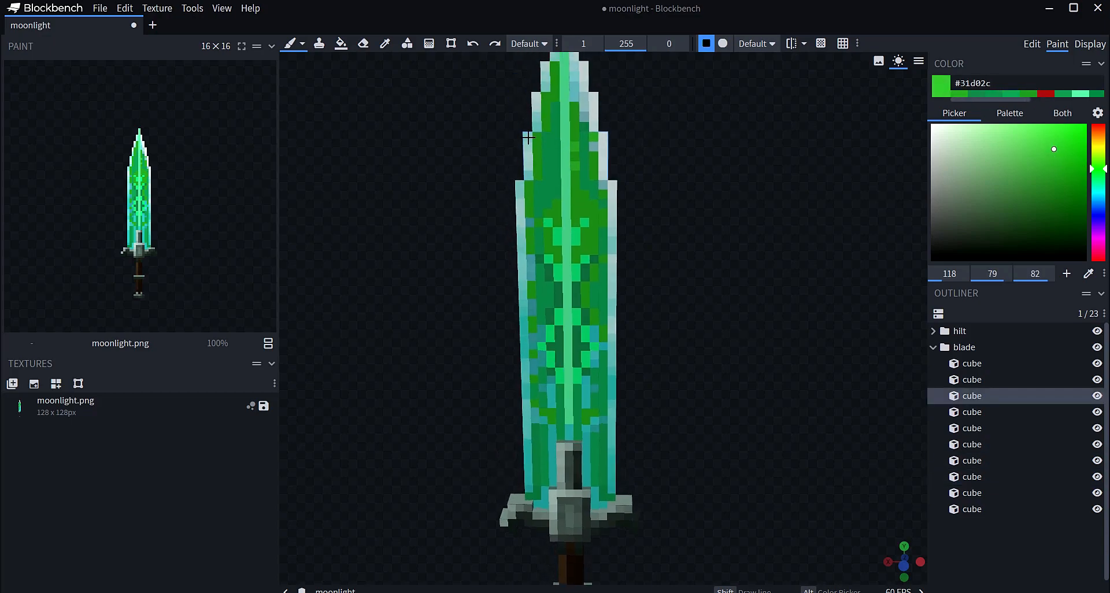
drag(527, 136, 528, 147)
click(529, 176)
click(593, 146)
click(585, 117)
drag(574, 88, 575, 97)
click(545, 87)
- Set the paint colour to bright green #3fff39 and paint the stepped outer edges of the blade's tapered upper part
drag(1054, 150, 1052, 121)
click(574, 77)
mouse_move(536, 108)
mouse_down()
mouse_move(593, 98)
mouse_move(594, 118)
mouse_up()
drag(601, 136, 602, 173)
click(592, 123)
drag(584, 87, 584, 67)
right_drag(583, 68, 602, 136)
drag(592, 105, 591, 124)
- Continue the #3fff39 highlights with short sections on both straight outer edges below the blade's taper
click(565, 137)
right_drag(565, 139, 559, 107)
drag(625, 222, 625, 234)
drag(628, 296, 628, 293)
right_drag(561, 345, 559, 316)
drag(533, 212, 534, 229)
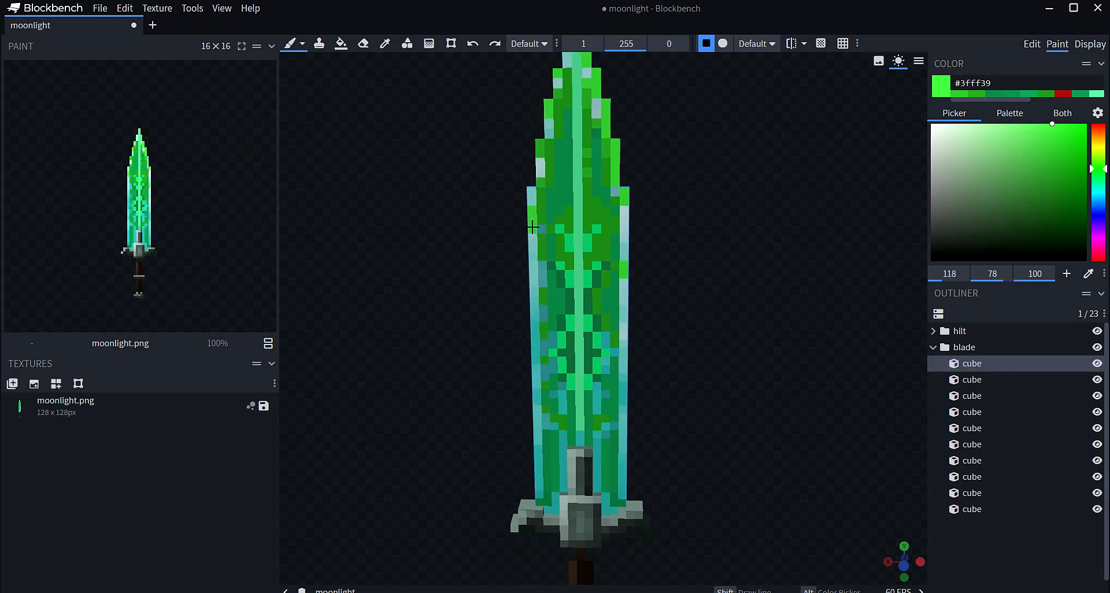
right_drag(534, 228, 529, 233)
- Set the paint colour to #33c42e and cover the remaining pale pixels on the tapered edges and upper sides
click(1049, 129)
drag(1066, 140, 1050, 155)
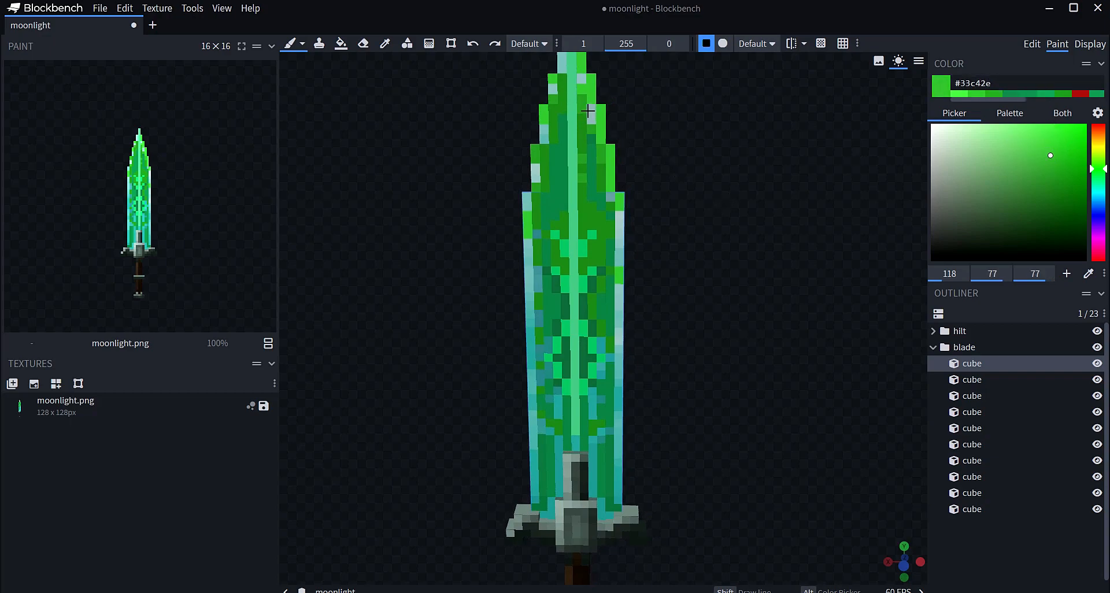
drag(590, 113, 591, 119)
click(582, 79)
right_drag(582, 79, 573, 129)
drag(553, 104, 553, 120)
drag(535, 174, 520, 258)
click(544, 141)
click(602, 248)
- Paint long #33c42e sections down both outer edges of the blade to the guard, leaving some cyan gaps
right_drag(625, 247, 612, 201)
drag(600, 218, 599, 383)
right_drag(599, 382, 589, 321)
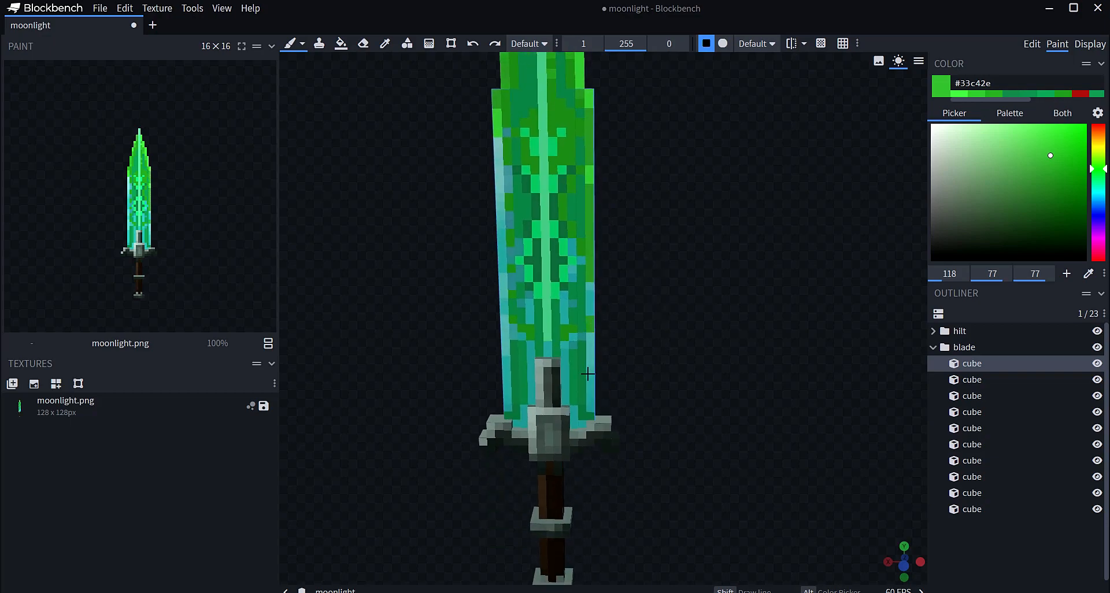
drag(587, 374, 589, 407)
right_drag(590, 408, 656, 391)
drag(574, 150, 574, 248)
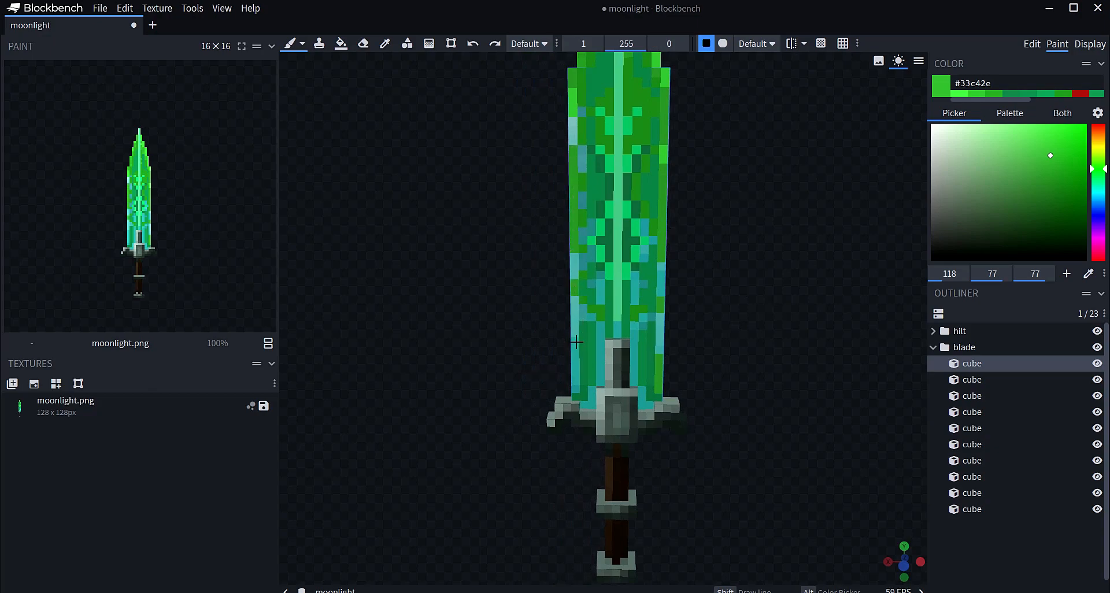
drag(576, 342, 583, 386)
- Set the paint colour to muted green #439540 and paint the blade's bottom pixels on both sides of the guard's centre
mouse_move(1052, 183)
mouse_down()
mouse_move(1043, 211)
mouse_move(1003, 178)
mouse_move(1032, 197)
mouse_move(1019, 181)
mouse_up()
drag(596, 398, 587, 405)
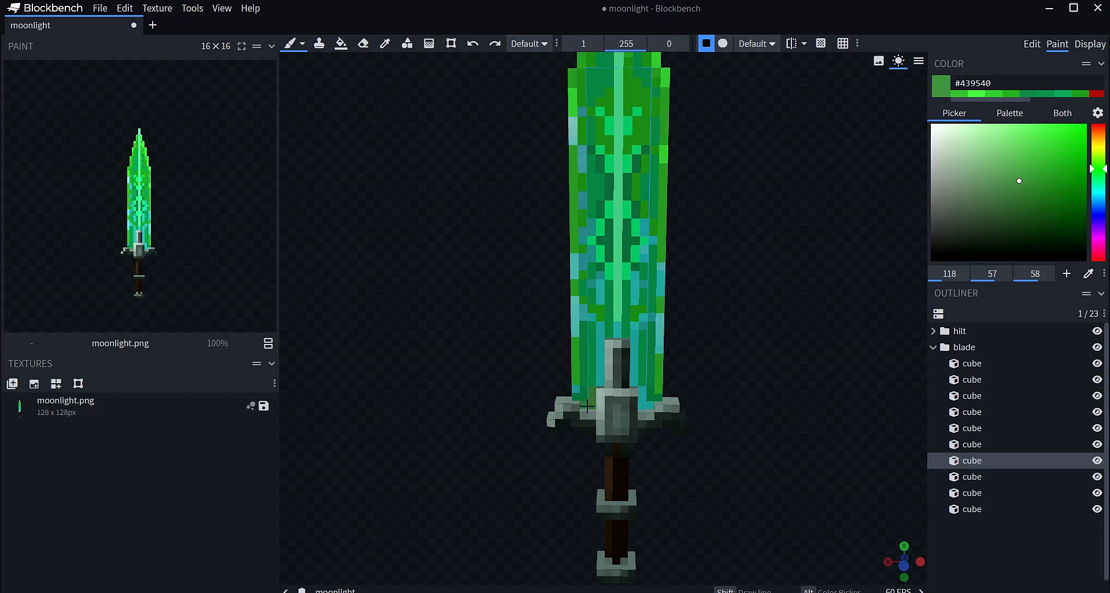
drag(717, 408, 703, 376)
drag(649, 403, 652, 417)
mouse_move(775, 370)
mouse_down()
mouse_move(787, 368)
mouse_move(772, 370)
mouse_up()
- Darken the paint colour to #3b7f38 and shade the bottom blade pixels next to both sides of the guard's centre
click(1018, 193)
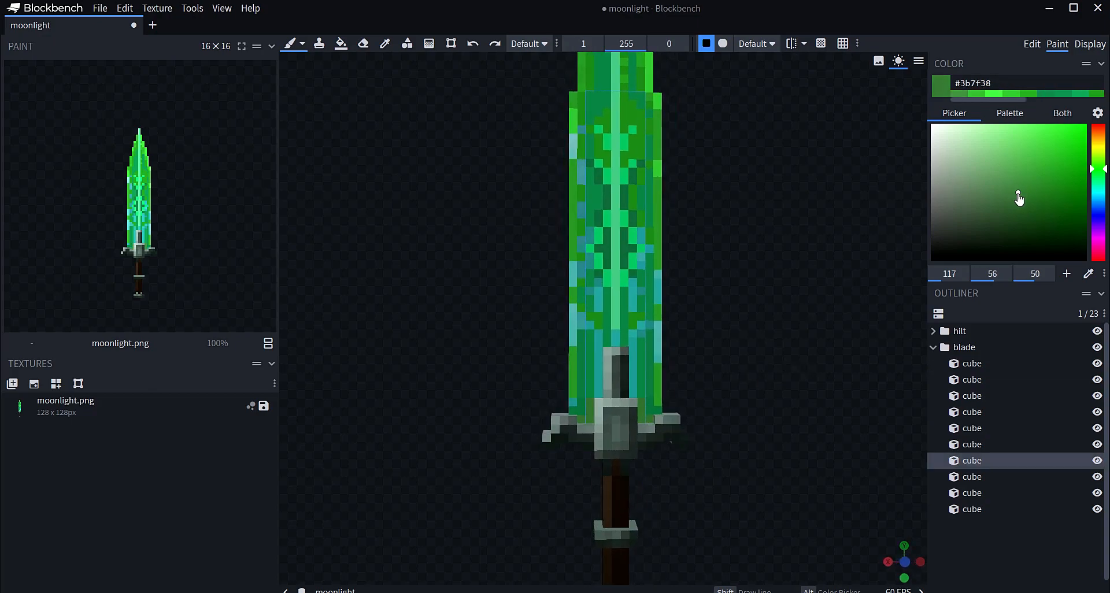
drag(643, 403, 645, 419)
drag(590, 403, 591, 416)
drag(757, 315, 811, 301)
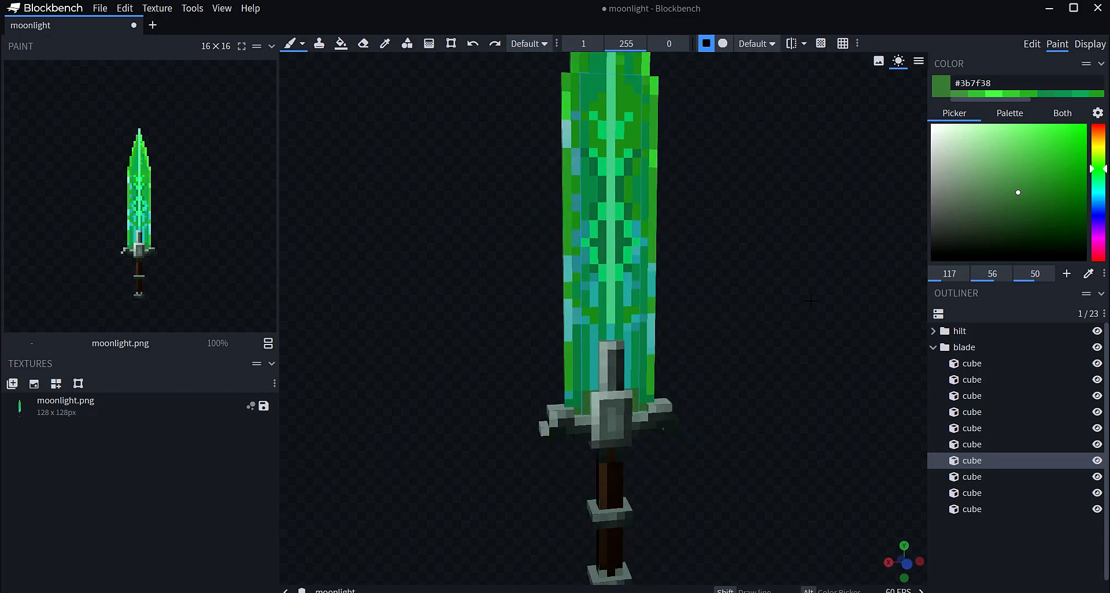
- Set the paint colour to light green #5fdf5b and replace cyan pixels on the outer edges and lower part of the blade
click(1023, 141)
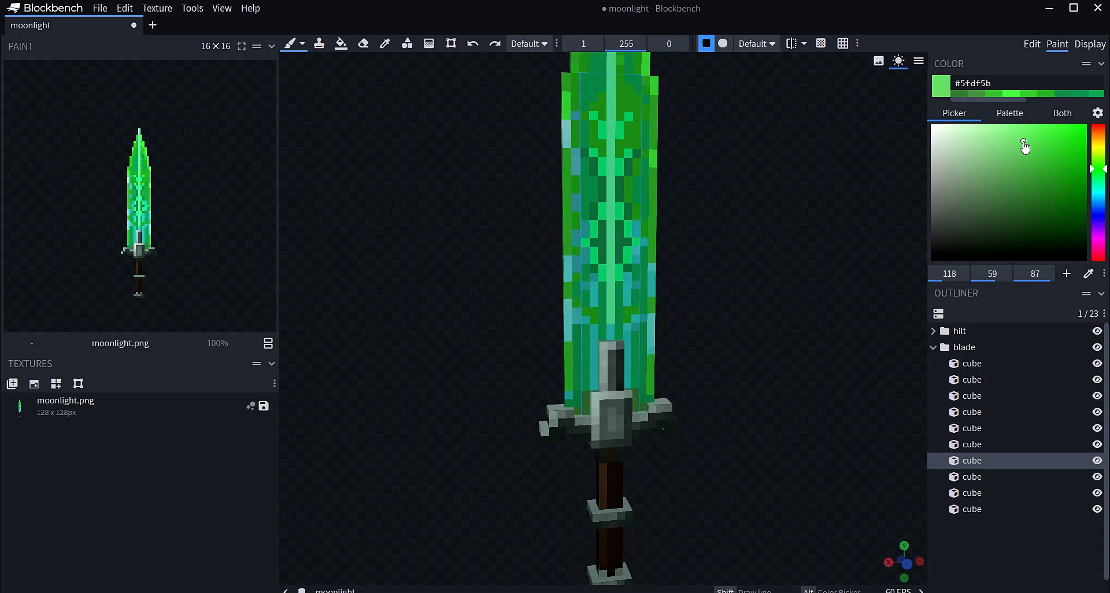
click(565, 125)
mouse_move(730, 256)
mouse_down()
mouse_move(717, 289)
mouse_move(716, 243)
mouse_up()
right_drag(717, 243, 713, 358)
drag(713, 358, 735, 322)
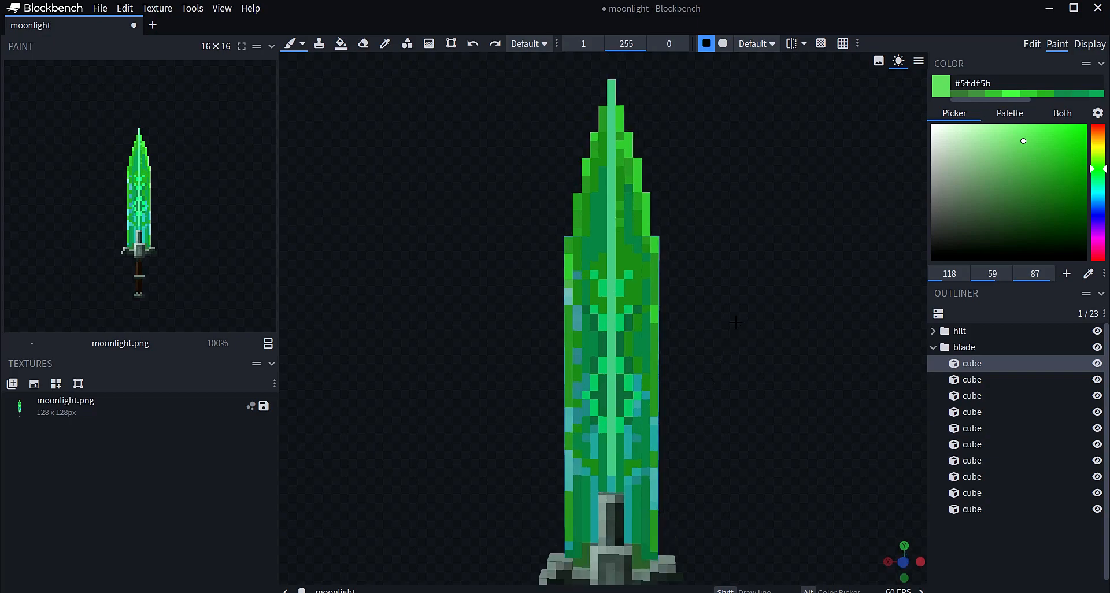
drag(824, 253, 612, 350)
- Try brighter greens, settle on #31d02c, and paint over the remaining blue and cyan pixels in the blade's middle section
click(1045, 138)
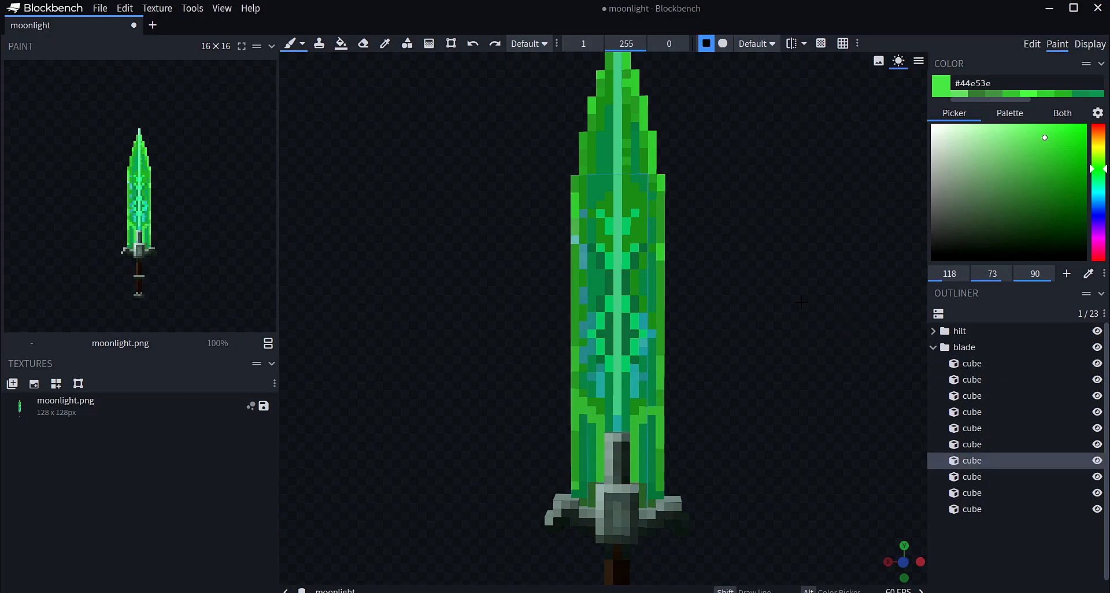
drag(1047, 136, 1045, 129)
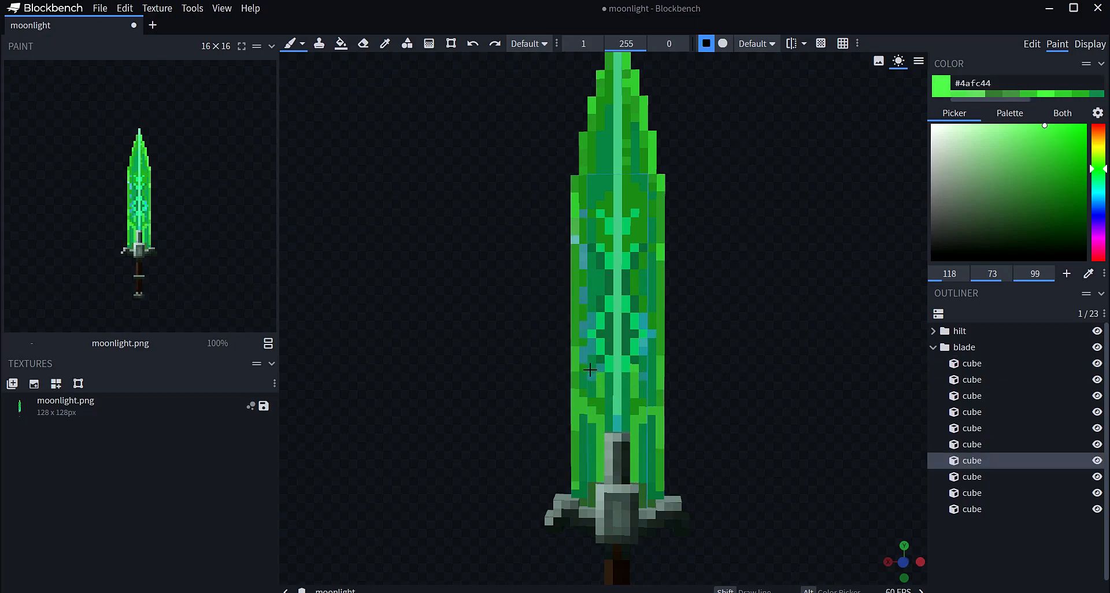
click(1049, 138)
click(1053, 149)
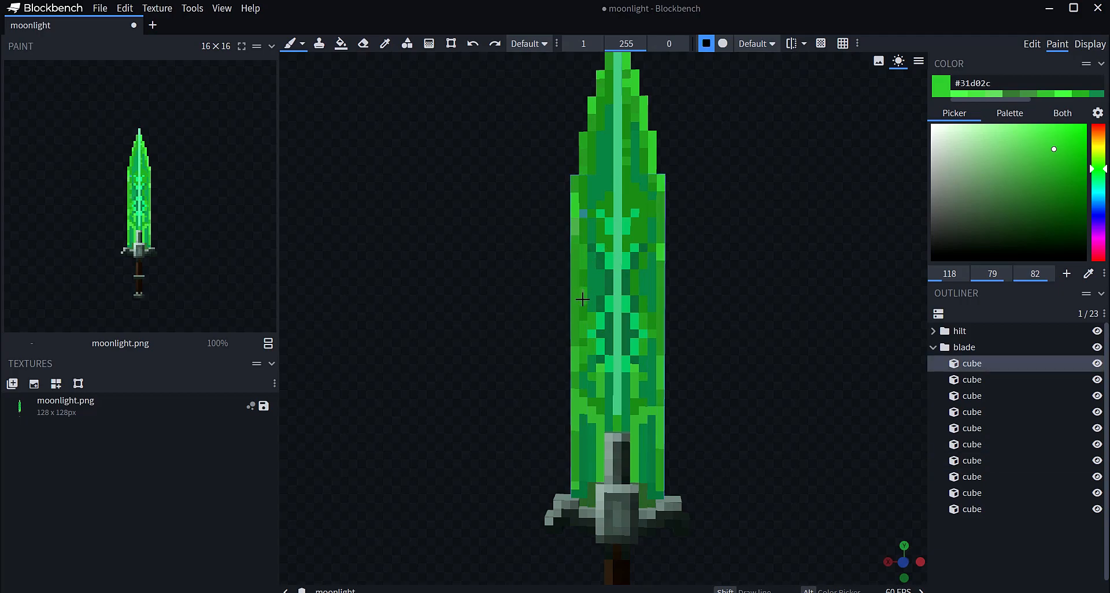
- Switch to Edit mode and examine the recoloured green sword from several angles and distances
scroll(778, 294, down, 5)
click(1032, 44)
click(734, 392)
scroll(734, 392, up, 3)
scroll(735, 392, down, 3)
drag(734, 392, 745, 411)
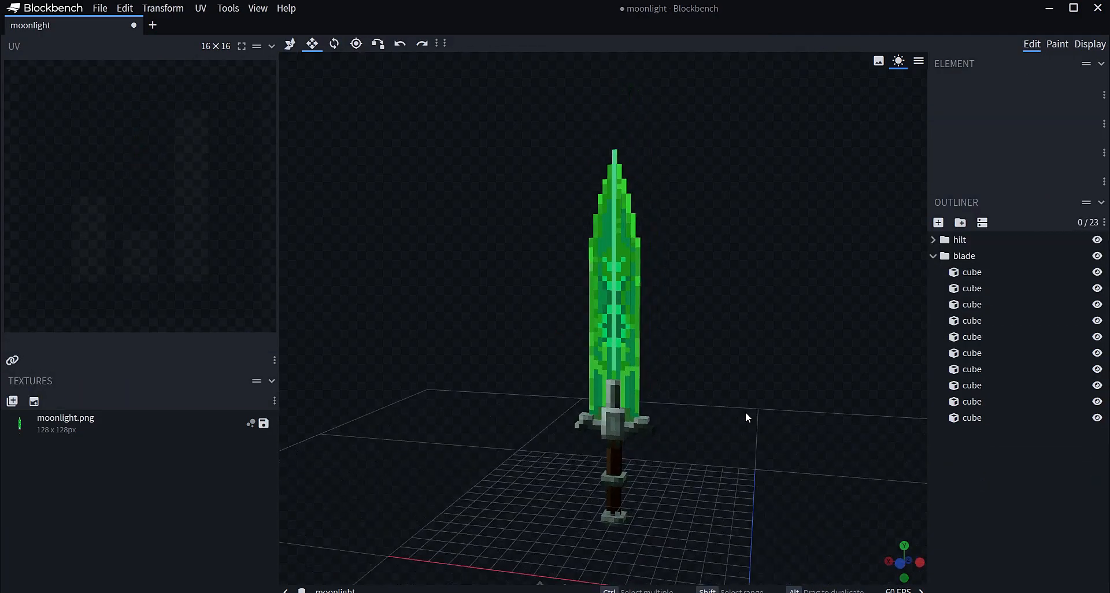
click(54, 589)
click(982, 24)
scroll(825, 234, down, 2)
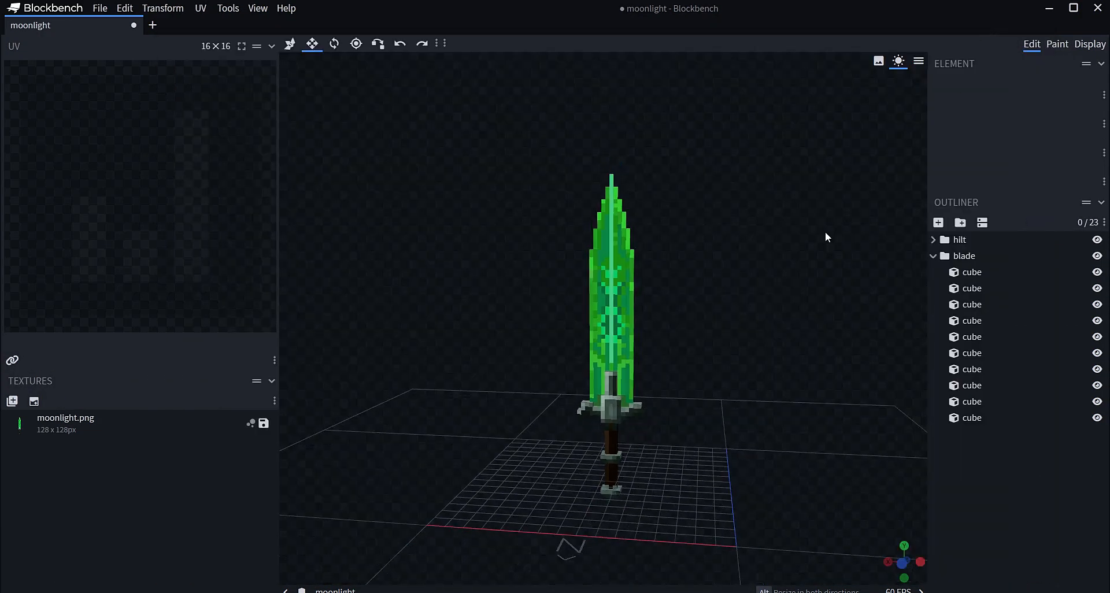
scroll(764, 312, up, 5)
scroll(763, 311, down, 6)
drag(764, 312, 751, 286)
scroll(751, 286, up, 5)
right_drag(723, 284, 705, 216)
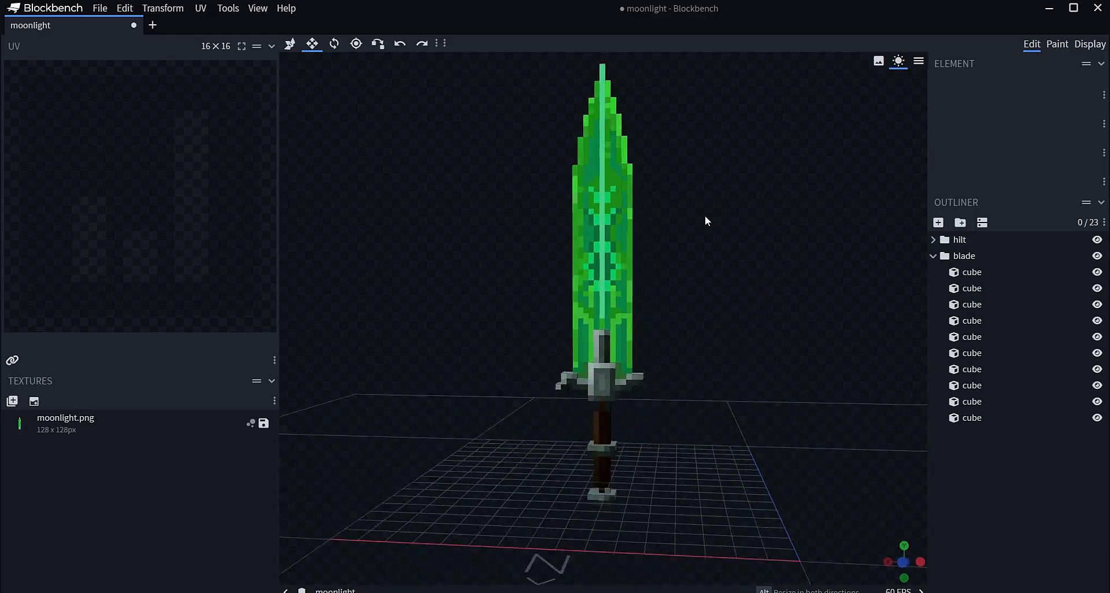
right_drag(717, 318, 685, 273)
scroll(685, 272, up, 4)
scroll(671, 161, down, 5)
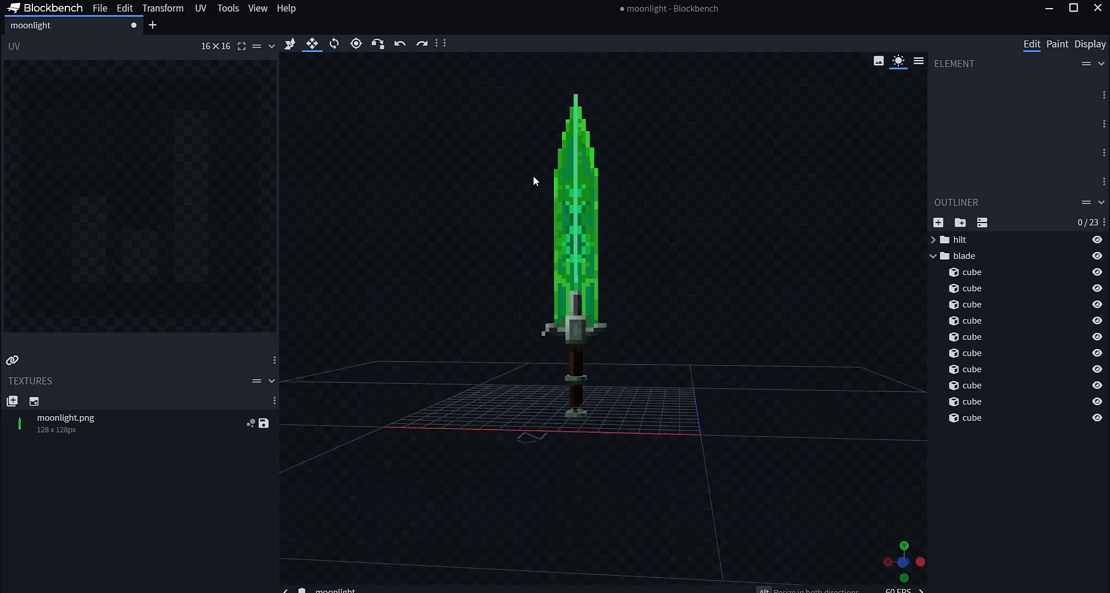
- Shorten the small topmost tip cube of the green blade from its upper end and deselect it
scroll(624, 272, up, 5)
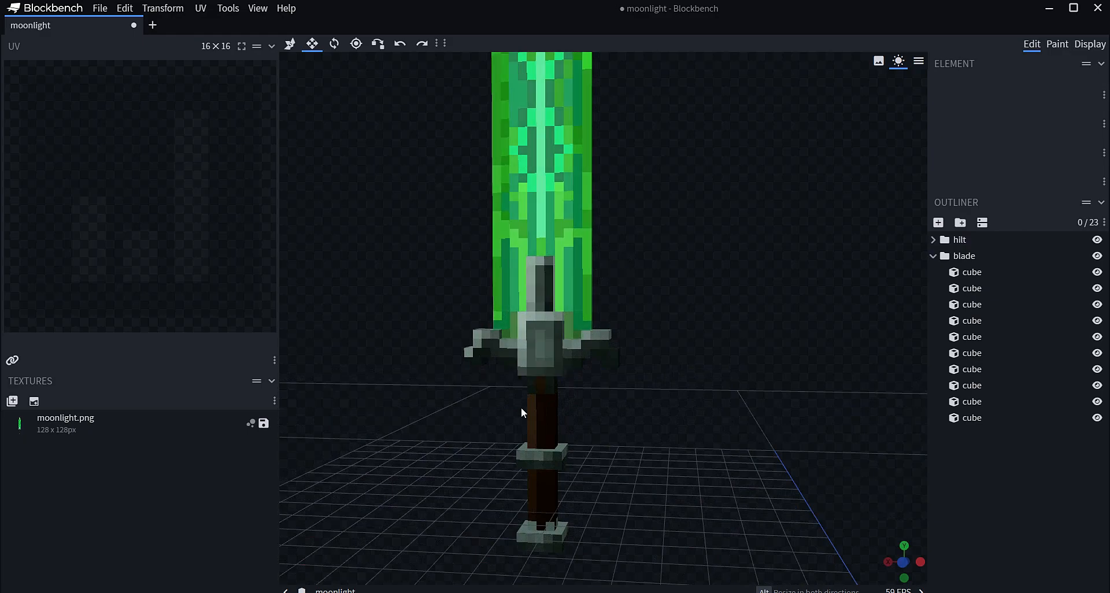
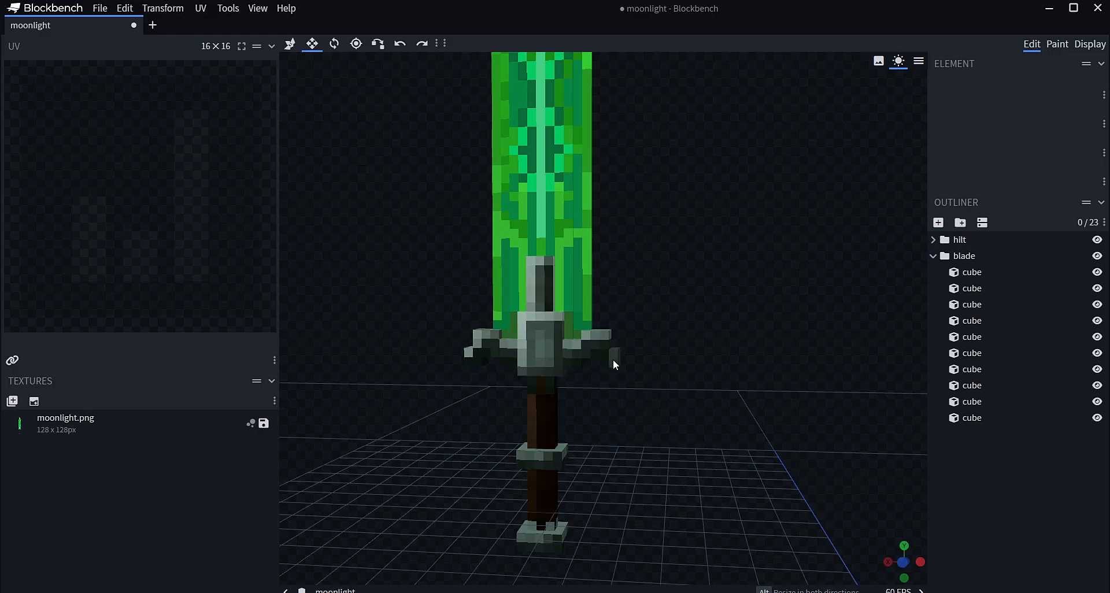
scroll(677, 268, down, 5)
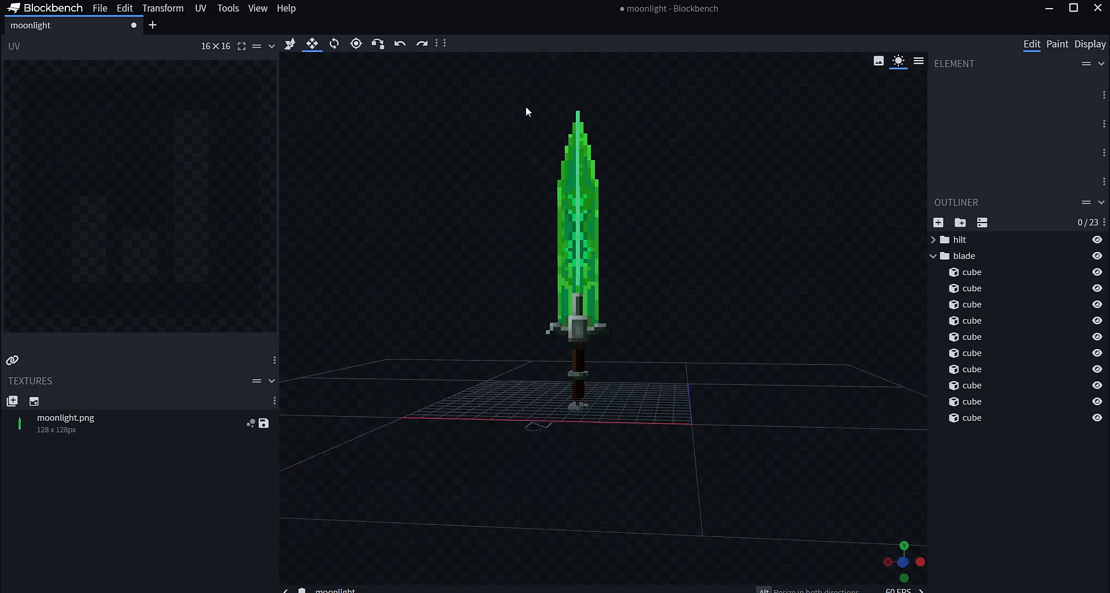
drag(522, 92, 533, 104)
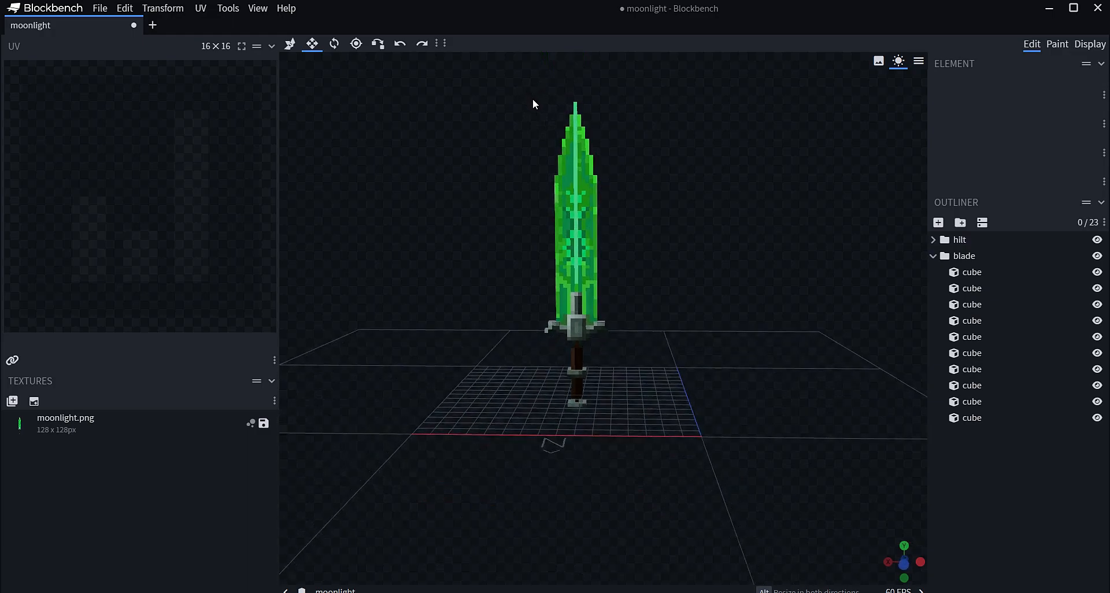
scroll(622, 128, up, 5)
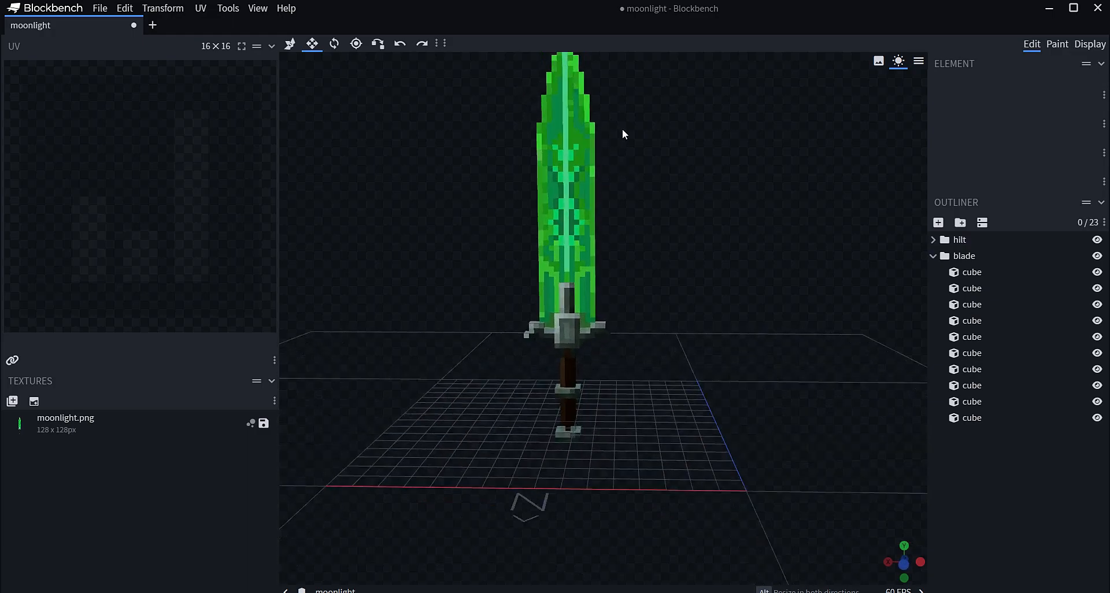
click(568, 100)
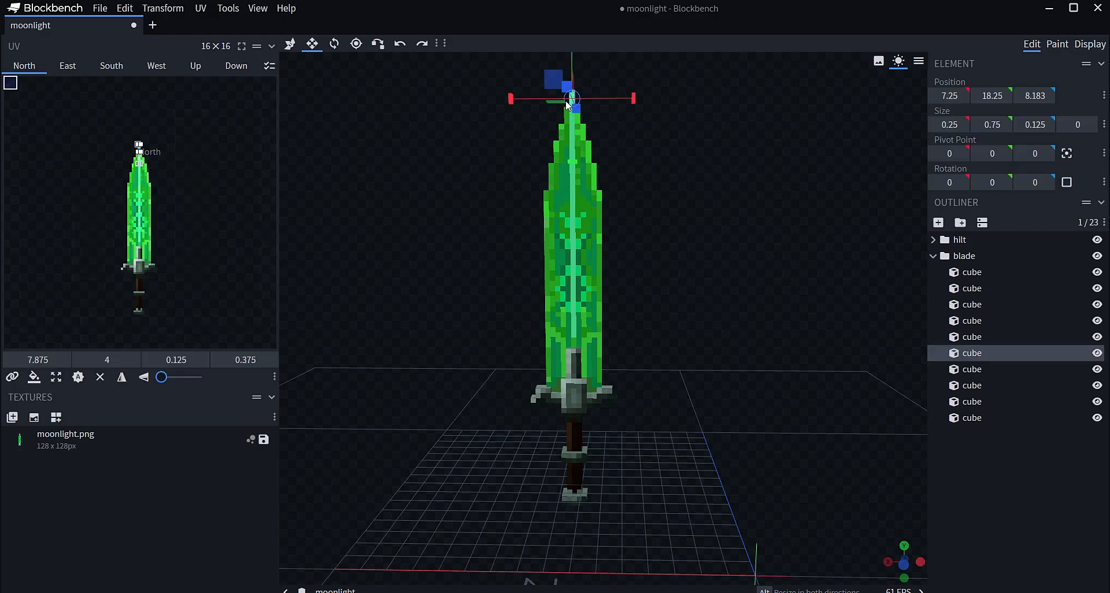
mouse_move(588, 191)
mouse_down()
mouse_move(609, 206)
mouse_move(592, 199)
mouse_up()
drag(585, 76, 584, 93)
click(792, 303)
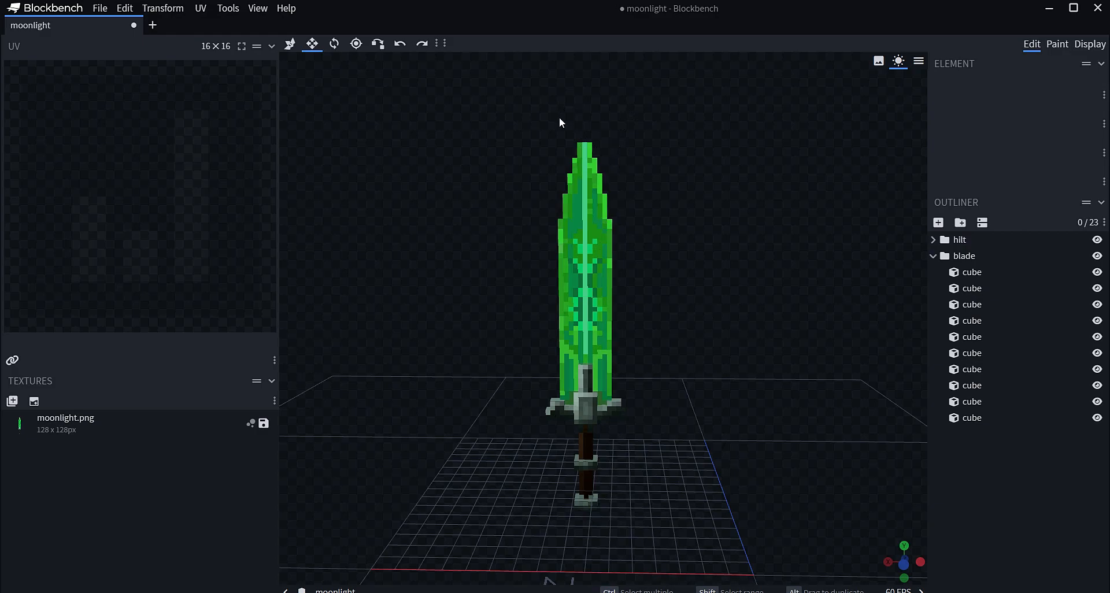
- Stretch the narrow centre cube at the blade's end slightly upward to form a shorter point
click(586, 149)
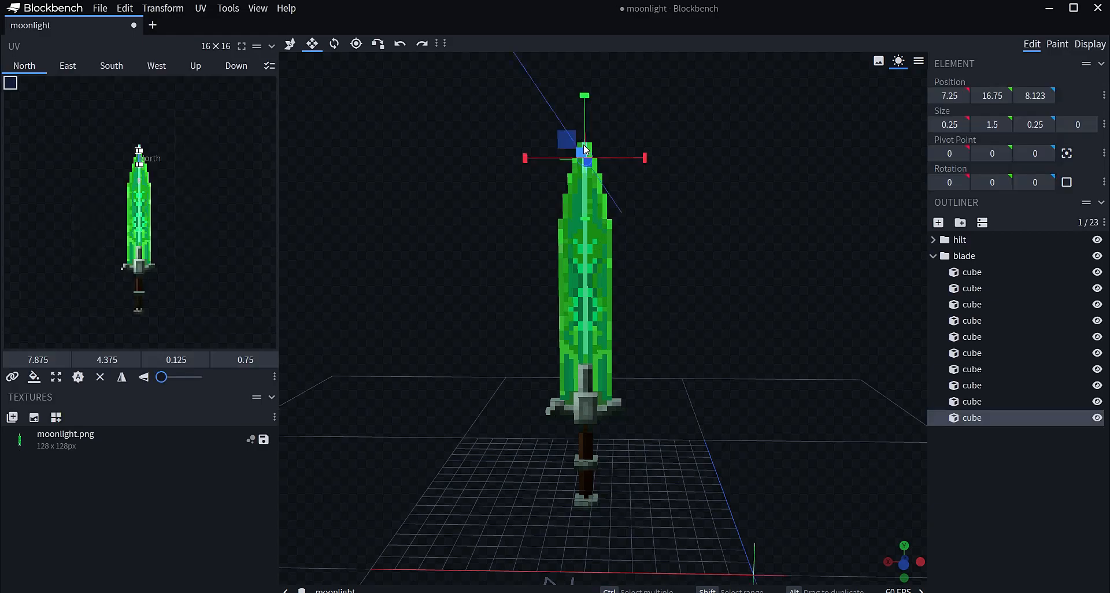
mouse_move(584, 112)
mouse_down()
mouse_move(584, 92)
mouse_move(581, 101)
mouse_up()
click(796, 344)
drag(797, 344, 727, 296)
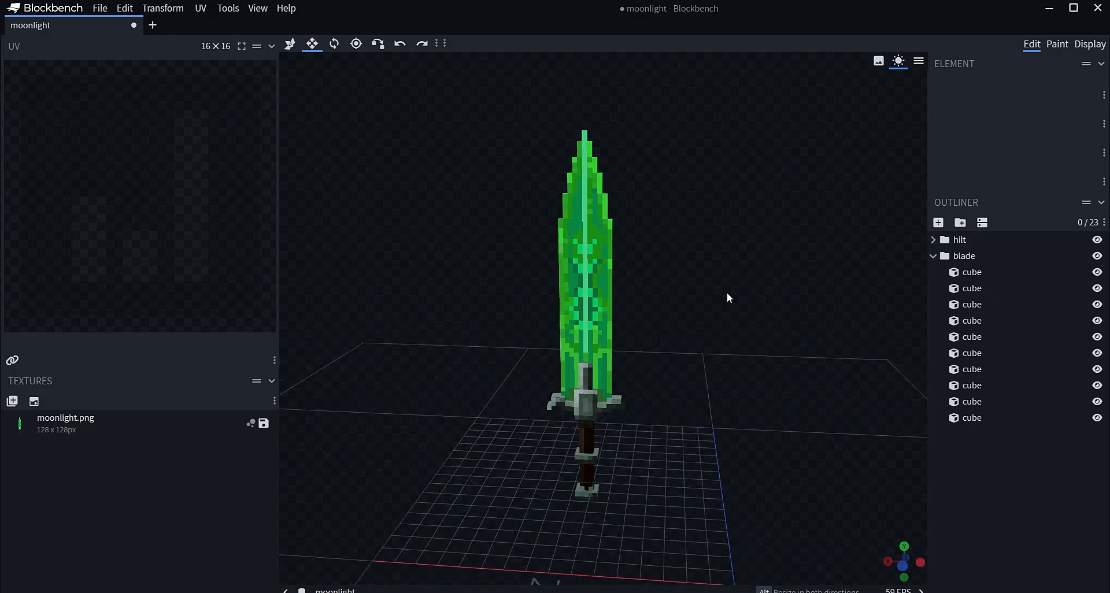
- Try stretching the wide main blade cube upward to a height of 15 and shrink it back to 10
click(560, 230)
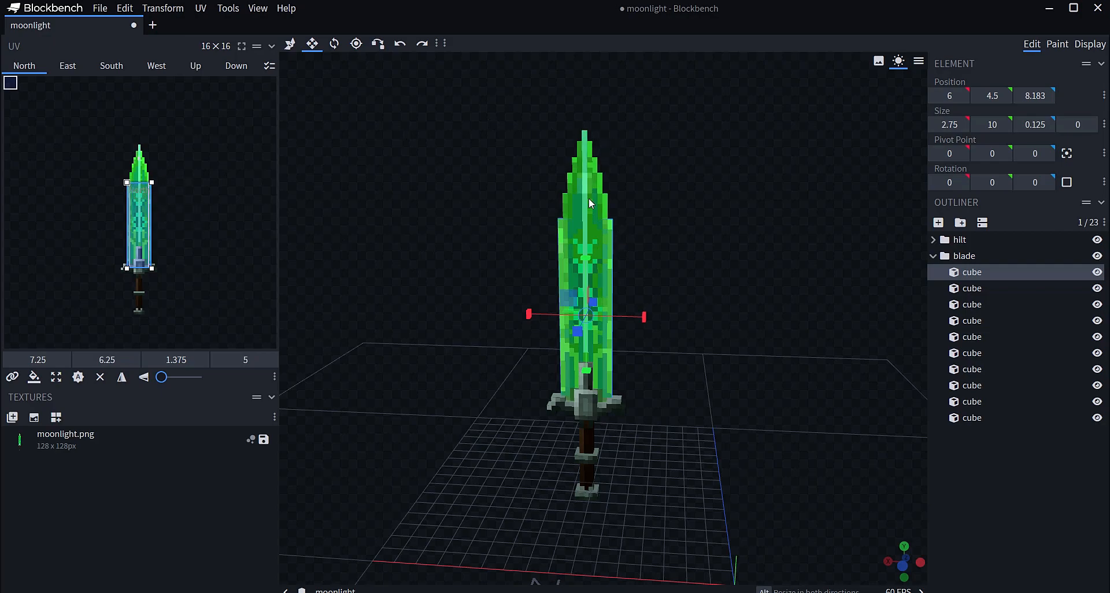
drag(591, 252, 567, 162)
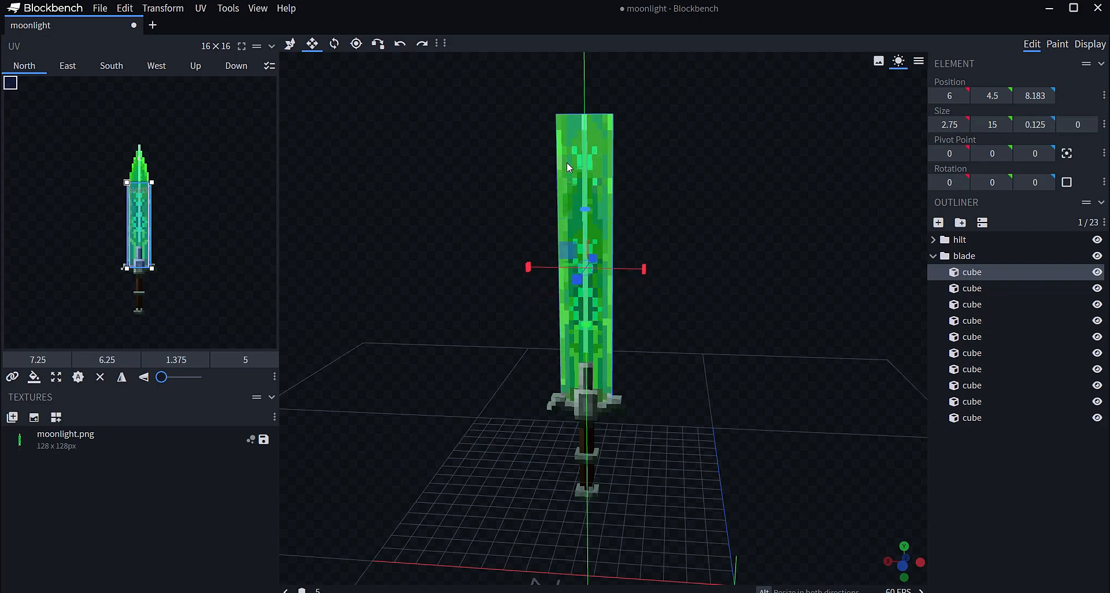
drag(566, 162, 583, 272)
click(722, 282)
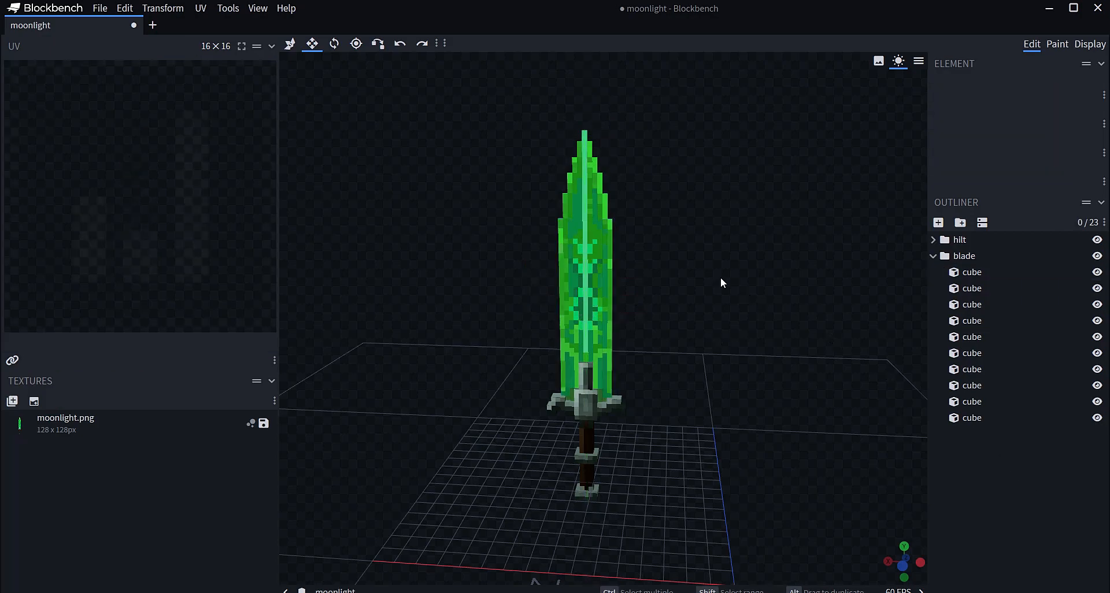
- Try extending the guard's outer end cube to a depth of 1.625 and return it to 0.625
drag(670, 308, 550, 329)
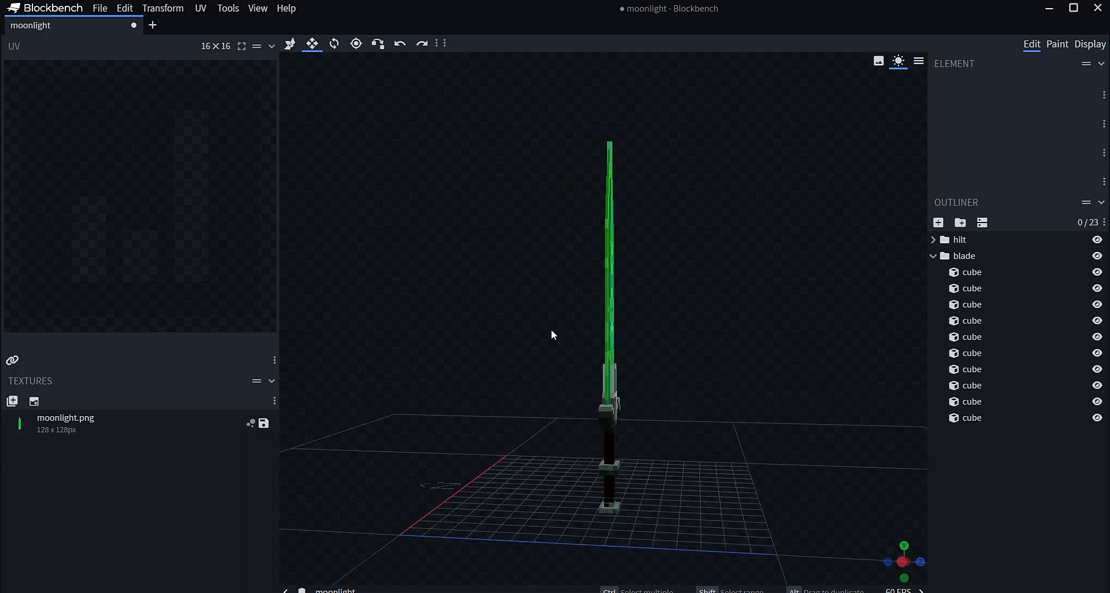
click(603, 420)
drag(651, 414, 681, 416)
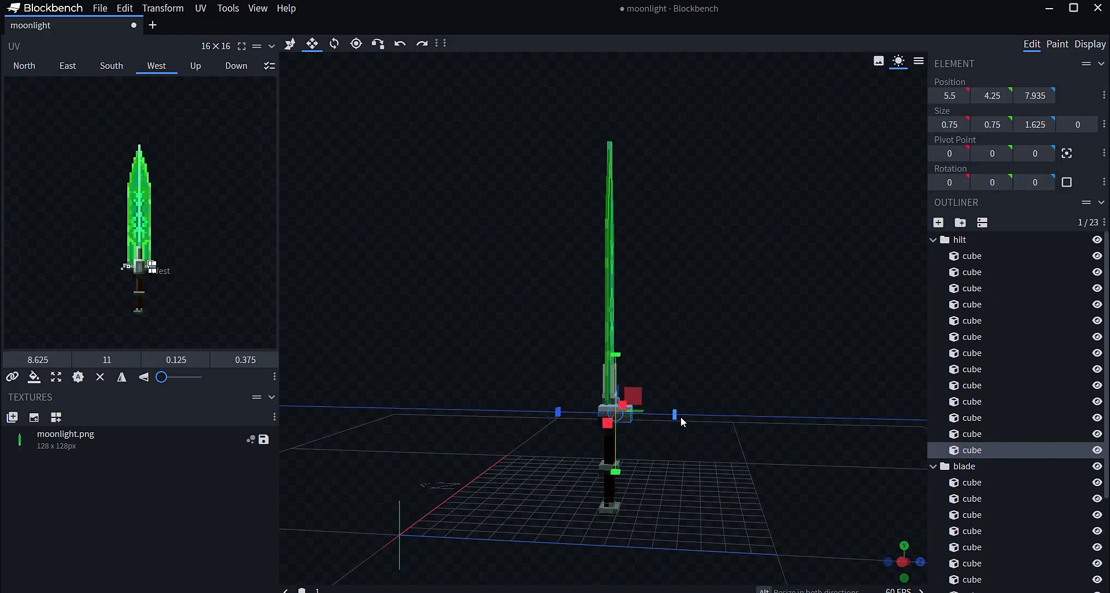
drag(712, 464, 650, 418)
scroll(1038, 531, down, 3)
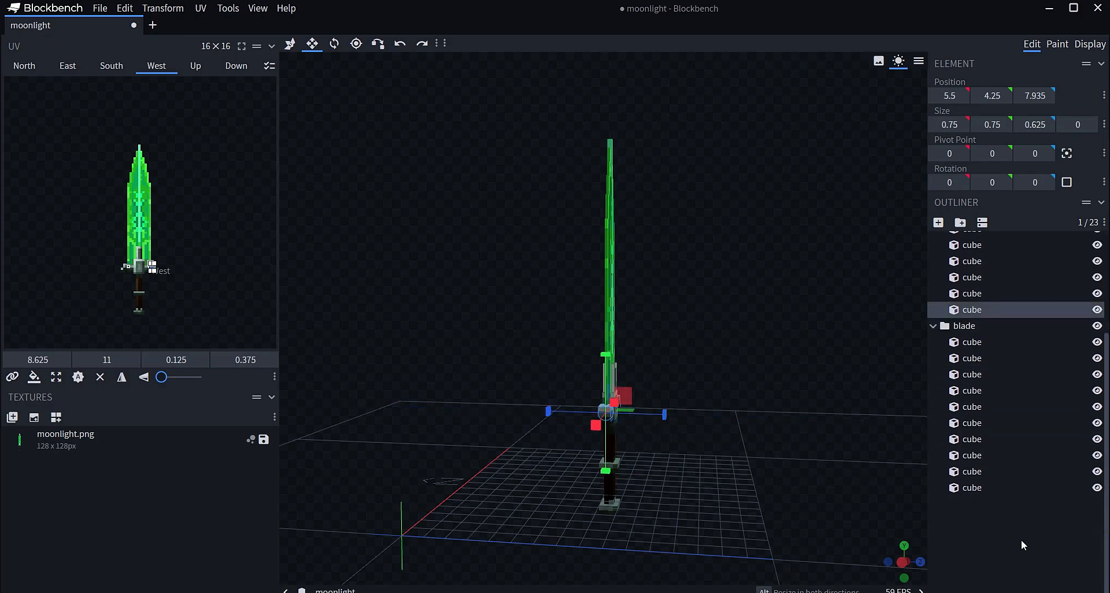
click(731, 422)
- Inspect the whole green sword from the front and at oblique angles, both close up and from a distance
drag(731, 422, 685, 425)
right_drag(684, 420, 651, 342)
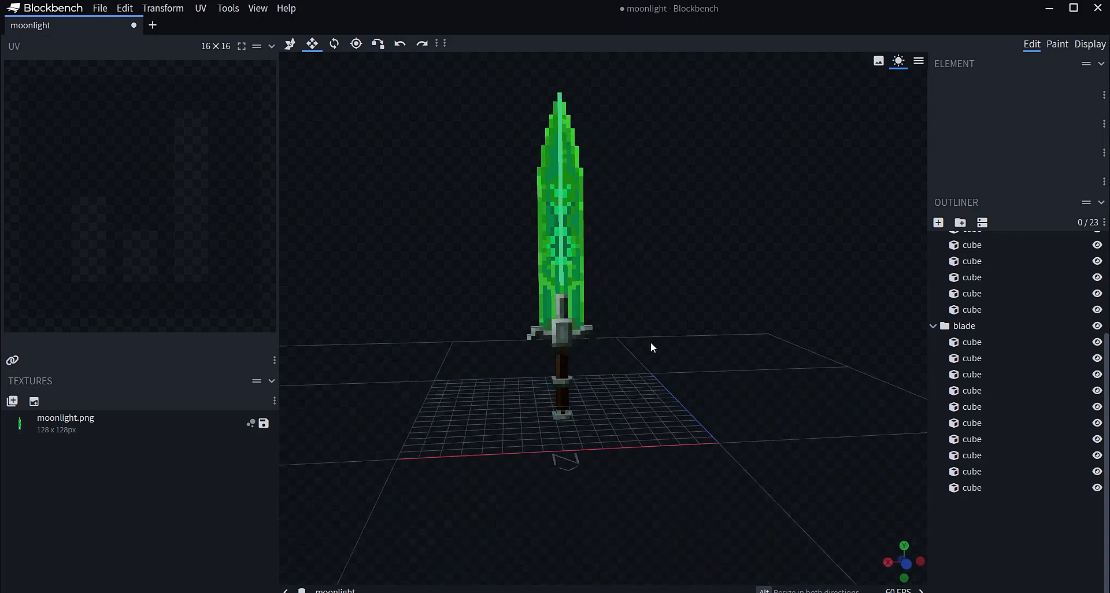
scroll(650, 342, up, 4)
drag(632, 278, 607, 260)
drag(566, 84, 585, 110)
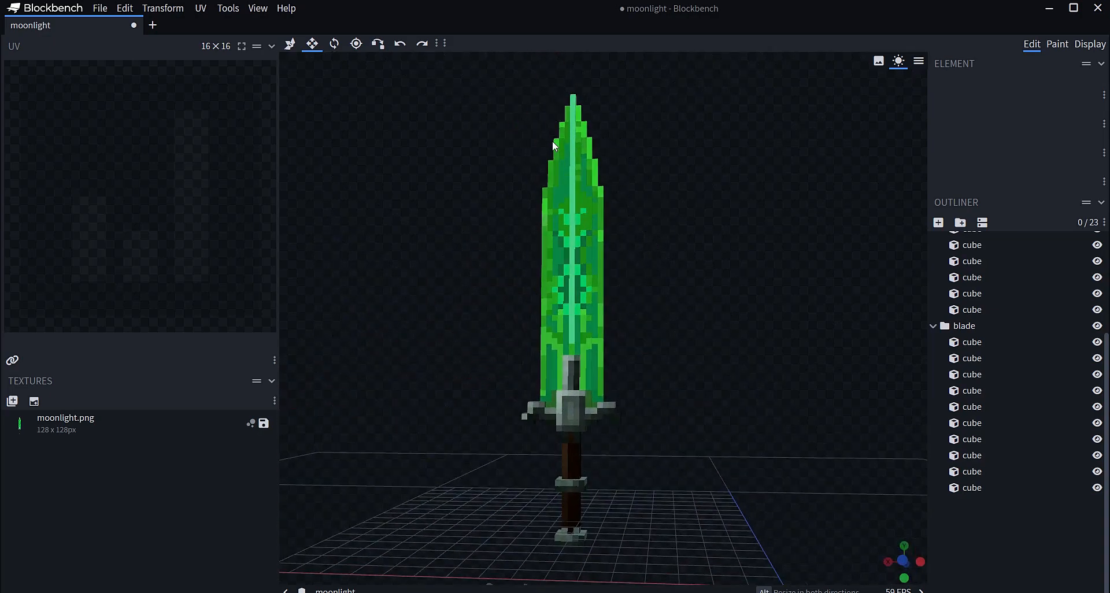
drag(669, 313, 685, 310)
scroll(691, 243, down, 8)
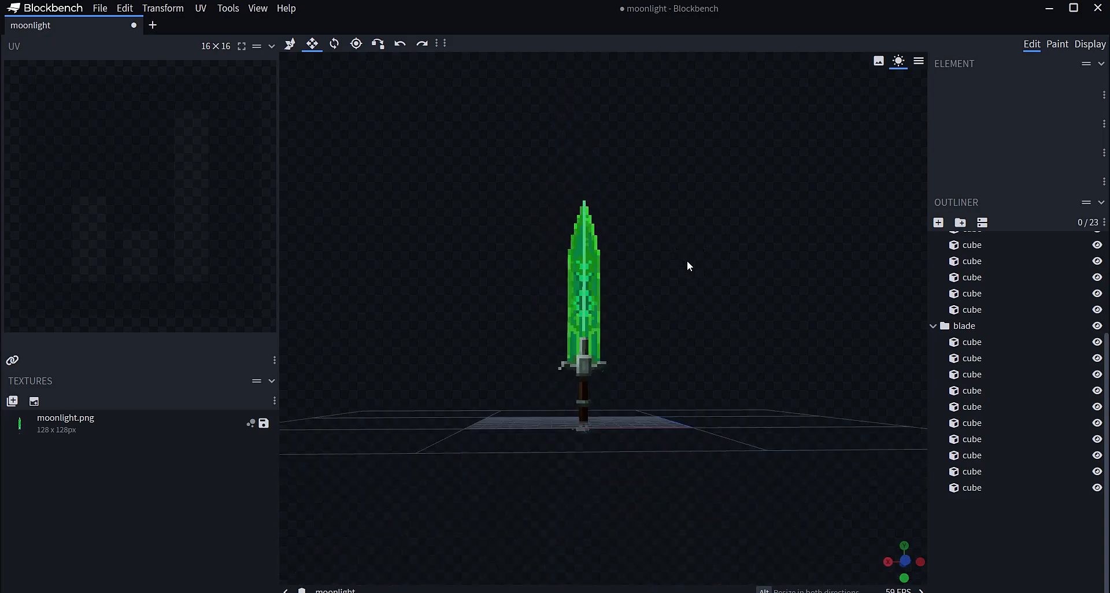
scroll(678, 262, up, 6)
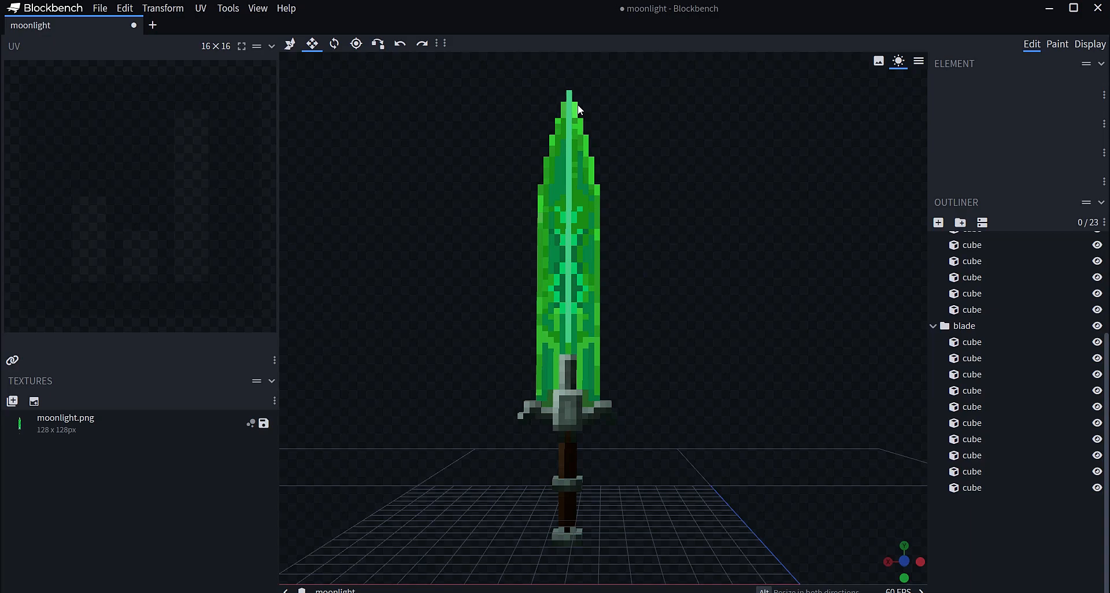
drag(674, 266, 525, 222)
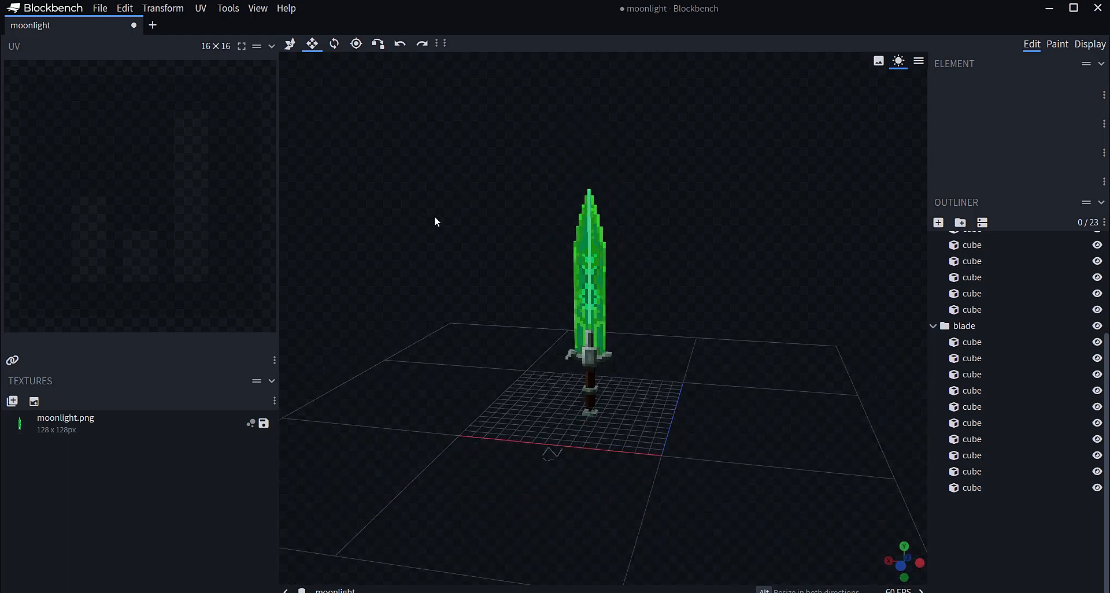
drag(435, 216, 511, 238)
scroll(512, 238, up, 3)
drag(707, 243, 691, 227)
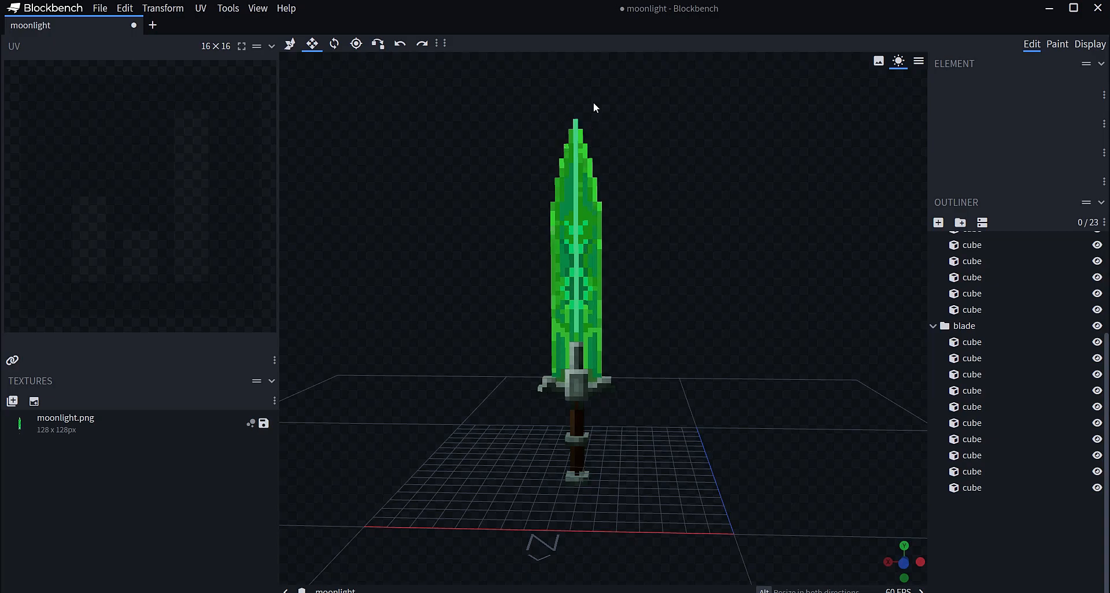
- Open the recent GreatstoneSword and BlackstoneRuins models, each in its own new tab
click(152, 25)
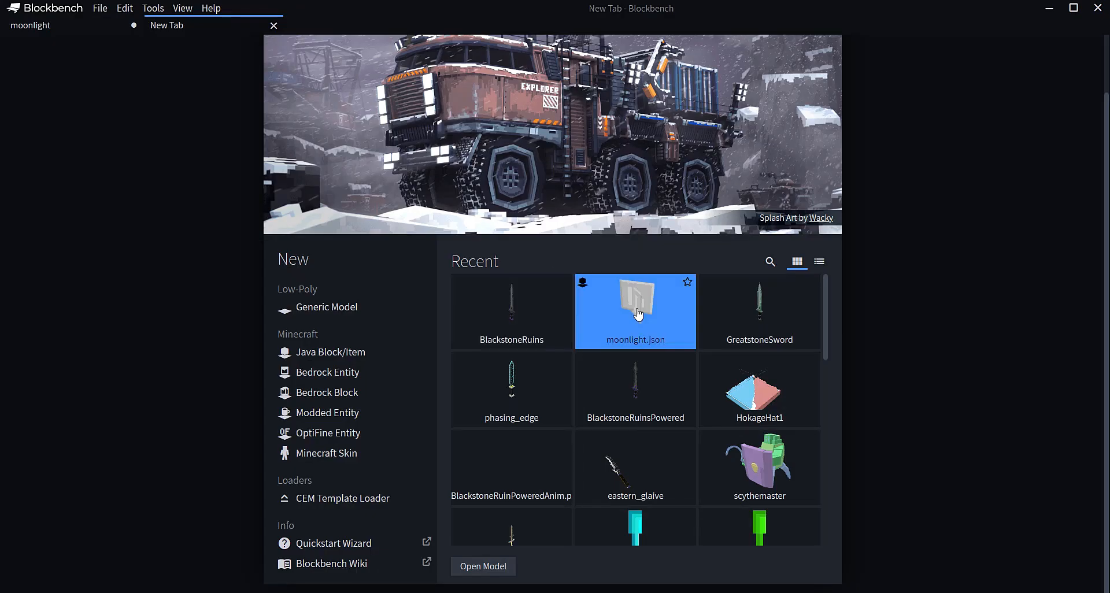
click(734, 319)
key(Return)
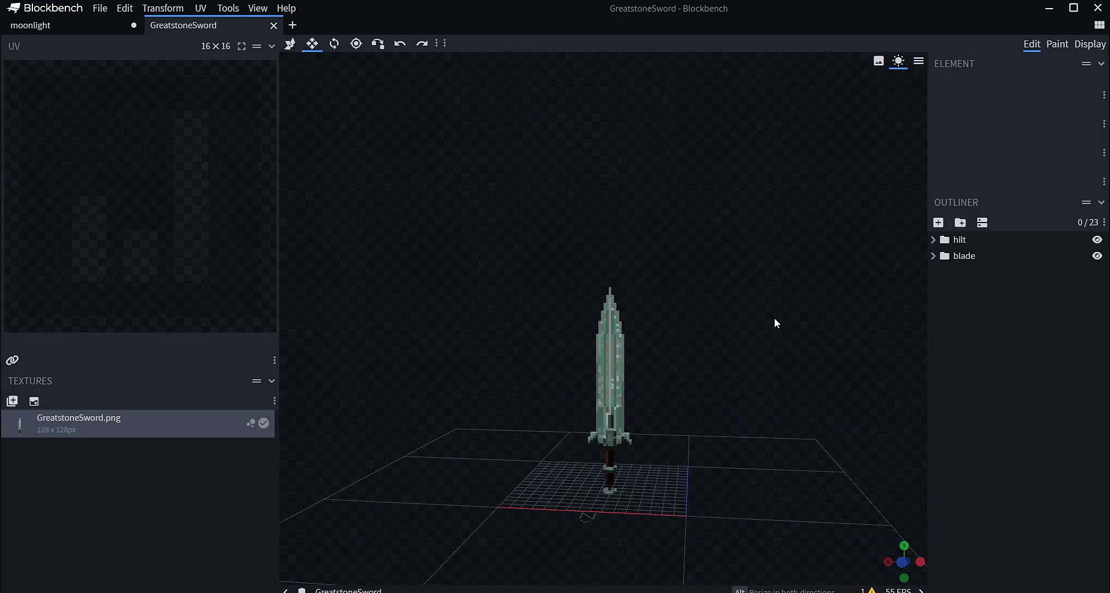
click(293, 25)
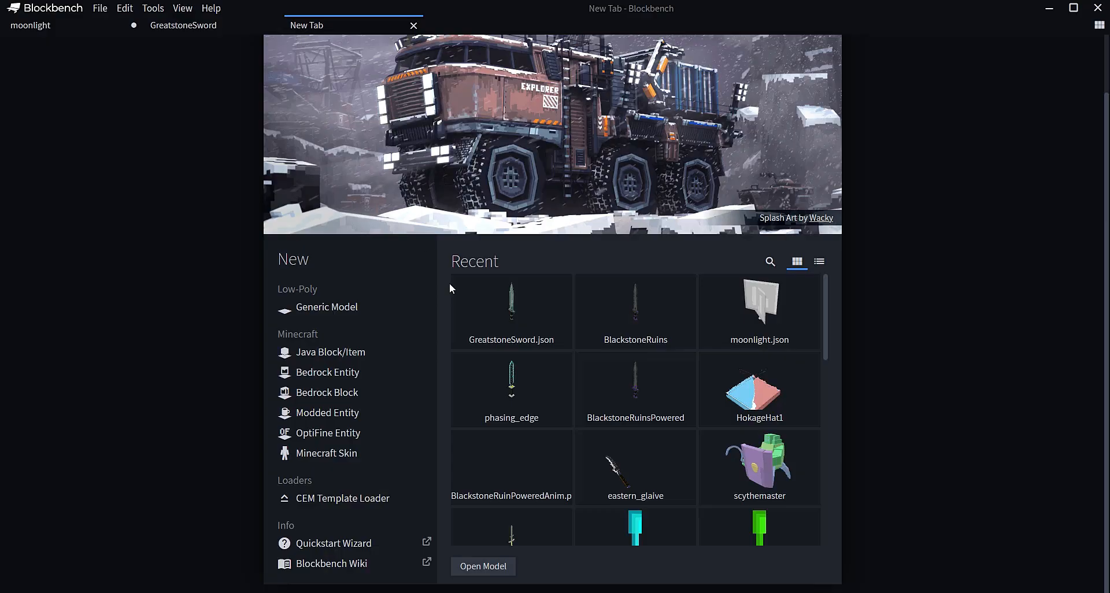
click(635, 384)
click(540, 176)
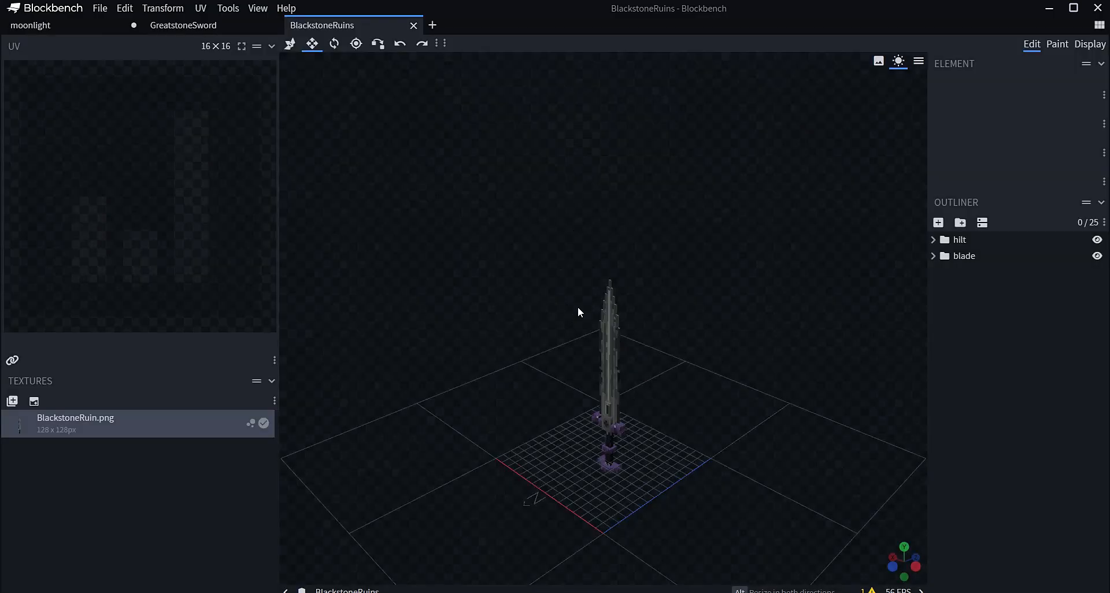
- Examine the BlackstoneRuins sword's blade and hilt and compare it with the moonlight model
drag(578, 308, 634, 286)
drag(491, 214, 489, 123)
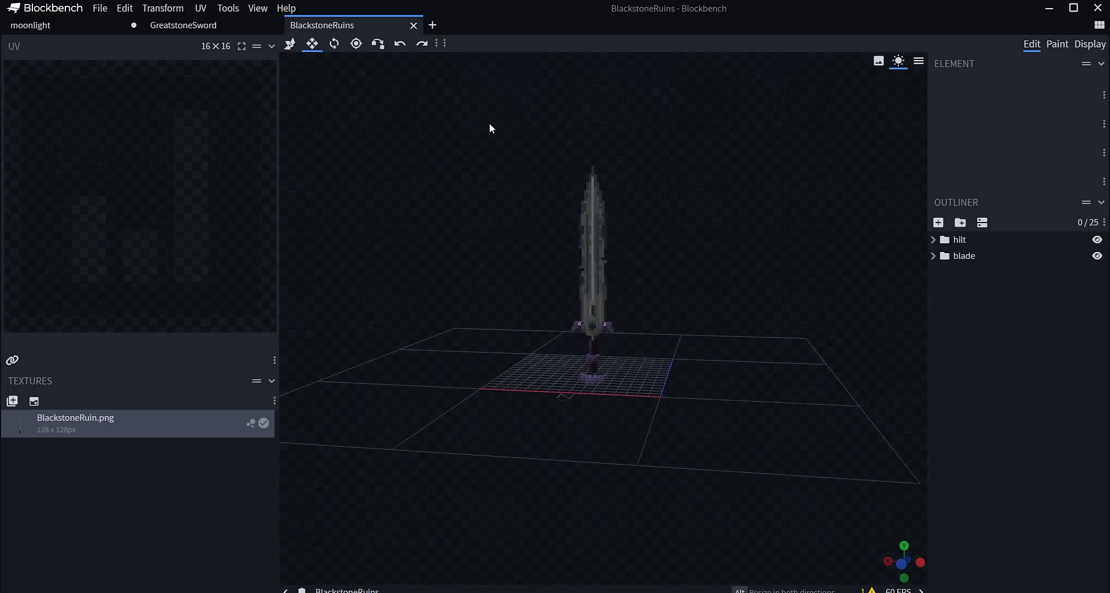
scroll(601, 481, up, 3)
scroll(599, 410, up, 3)
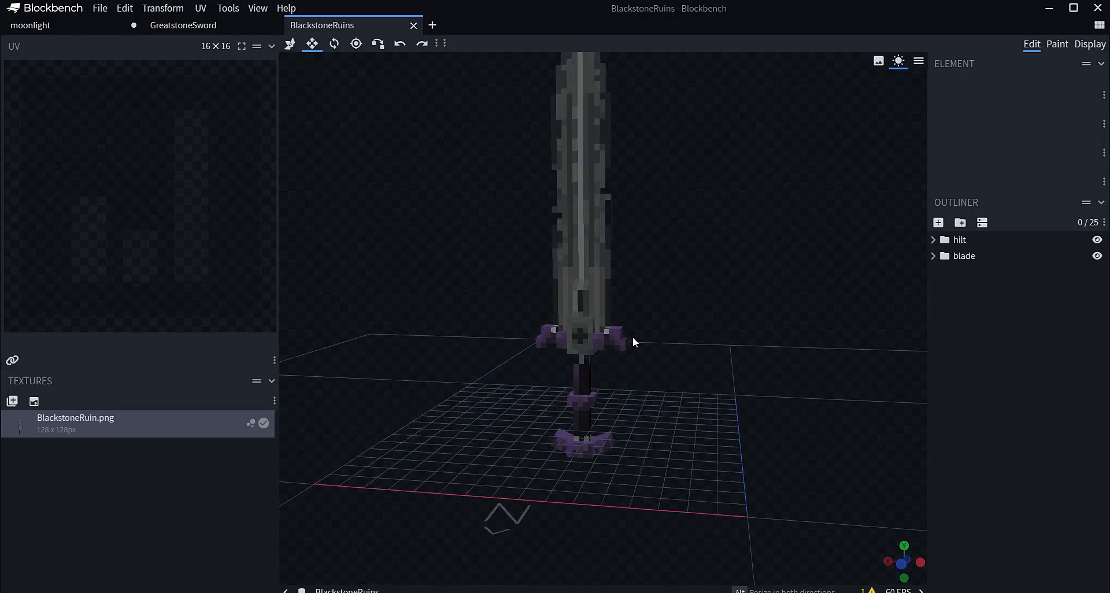
drag(632, 337, 686, 332)
drag(575, 333, 591, 157)
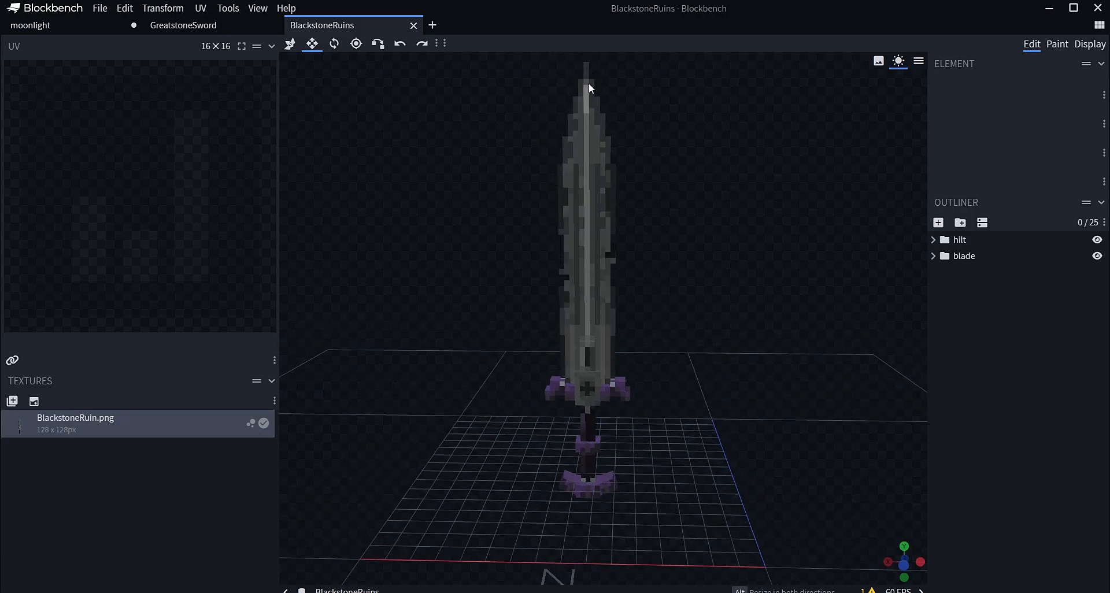
click(87, 24)
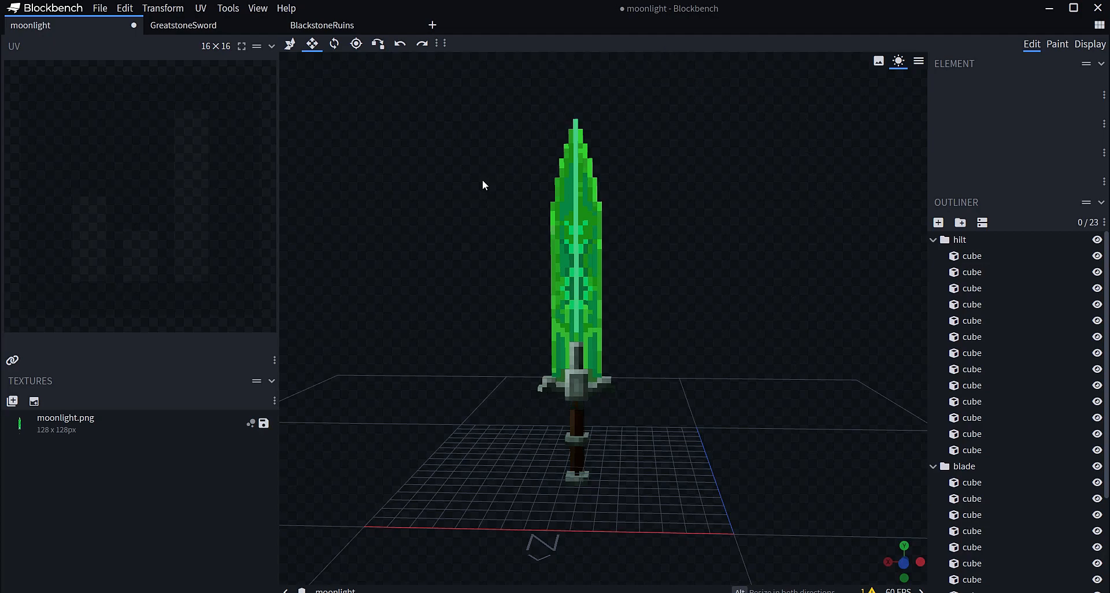
click(324, 25)
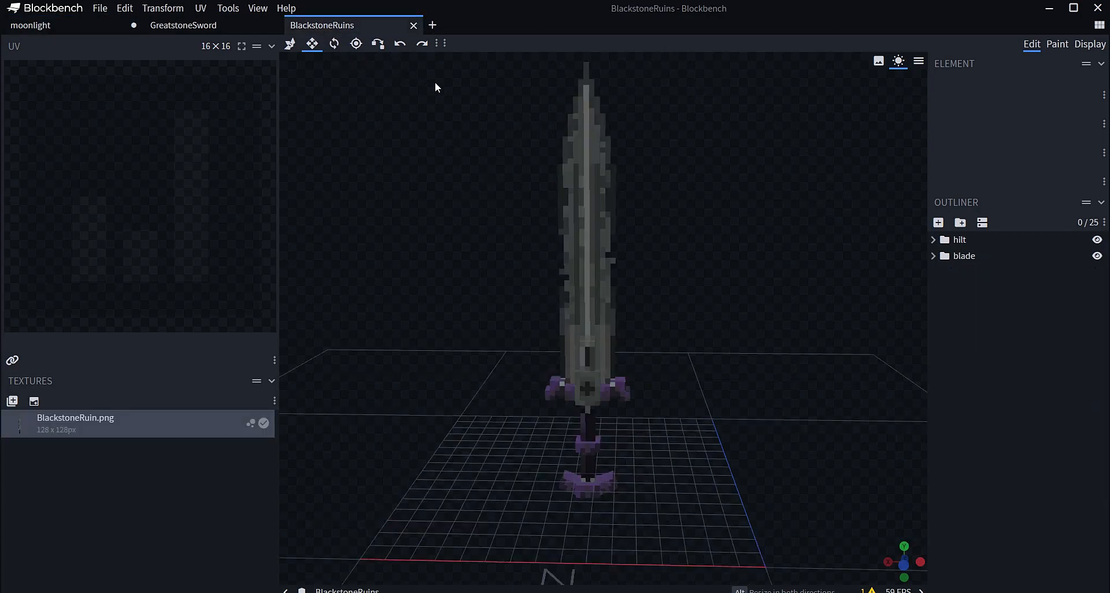
- Open the recent soulsteel_scythe model in another new tab
click(431, 25)
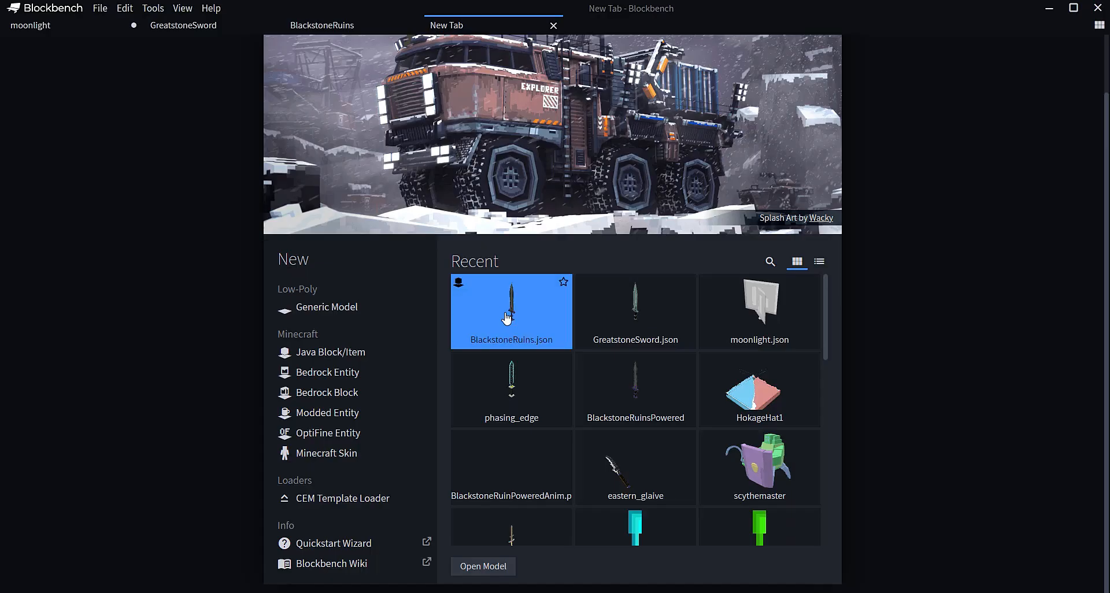
scroll(525, 338, down, 2)
scroll(524, 331, down, 5)
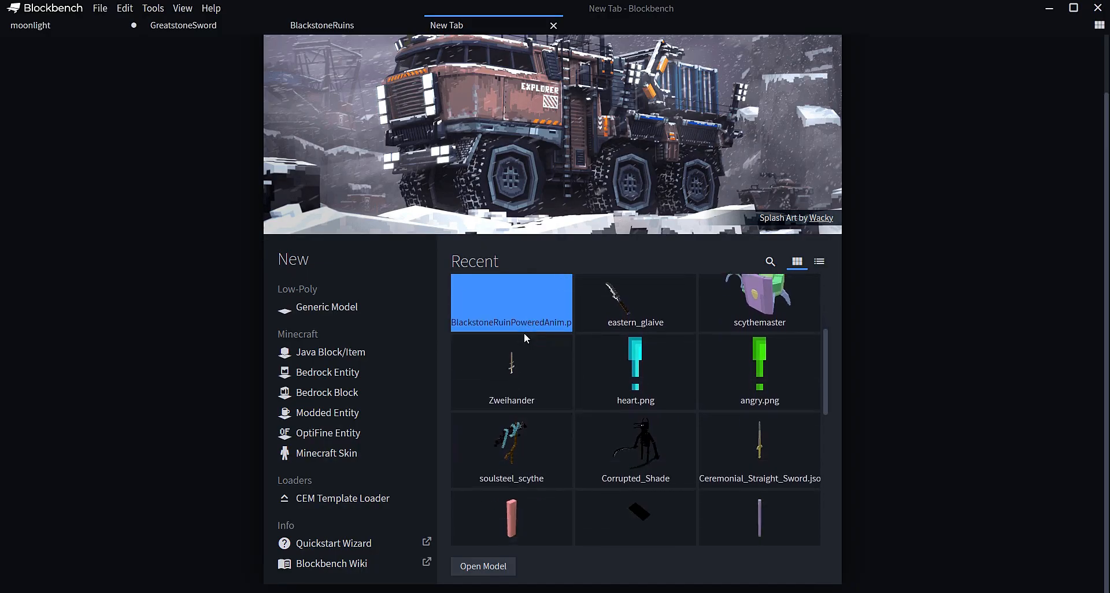
click(527, 300)
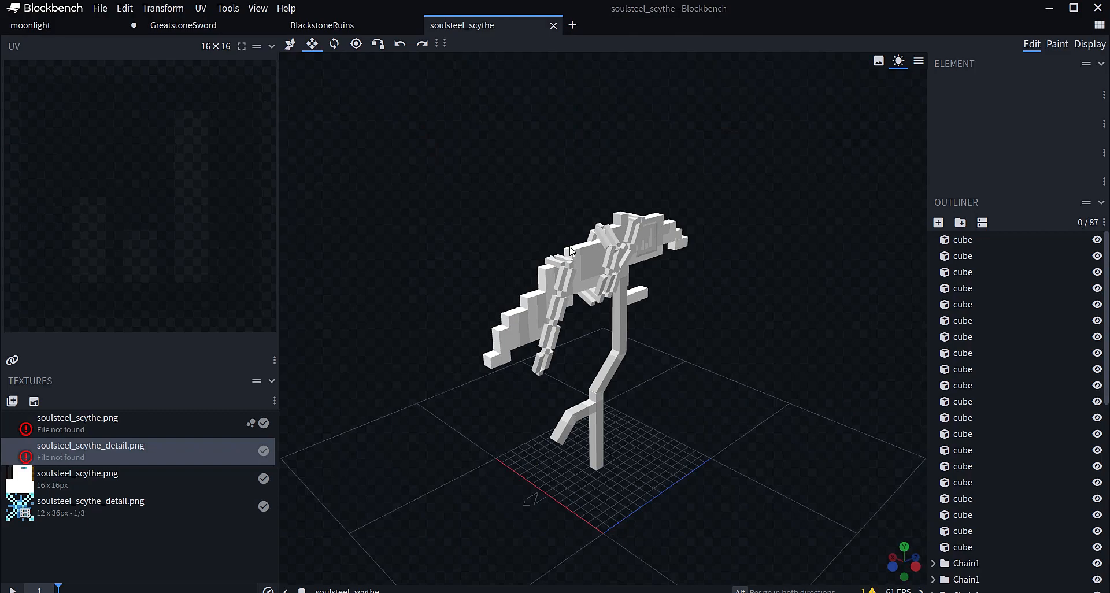
- Delete the missing-file entries soulsteel_scythe_detail.png and soulsteel_scythe.png from the scythe's textures
drag(527, 300, 607, 370)
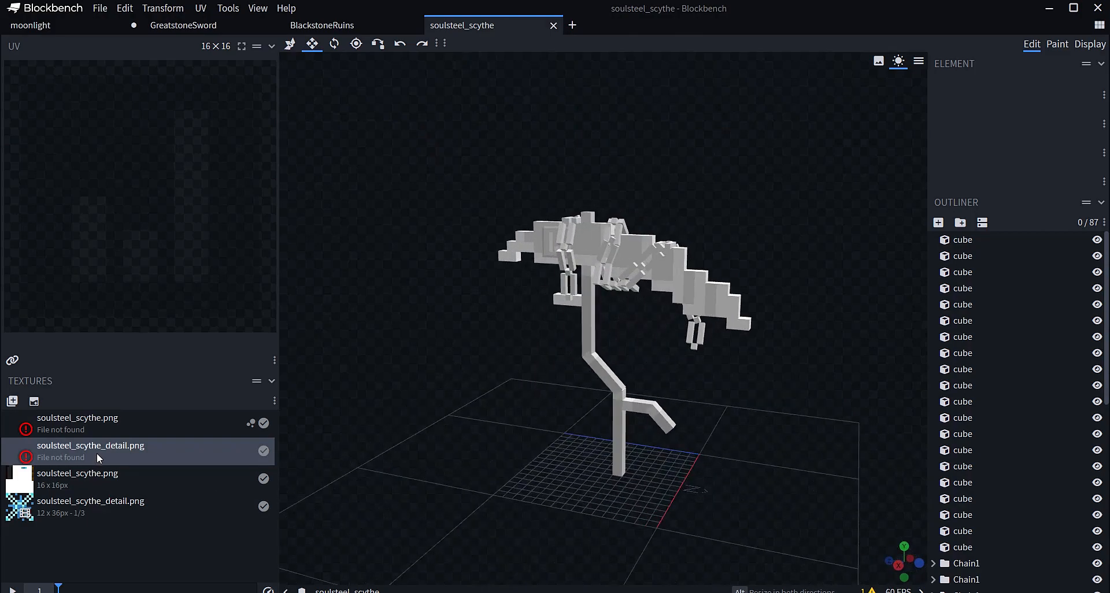
key(Delete)
click(105, 419)
key(Delete)
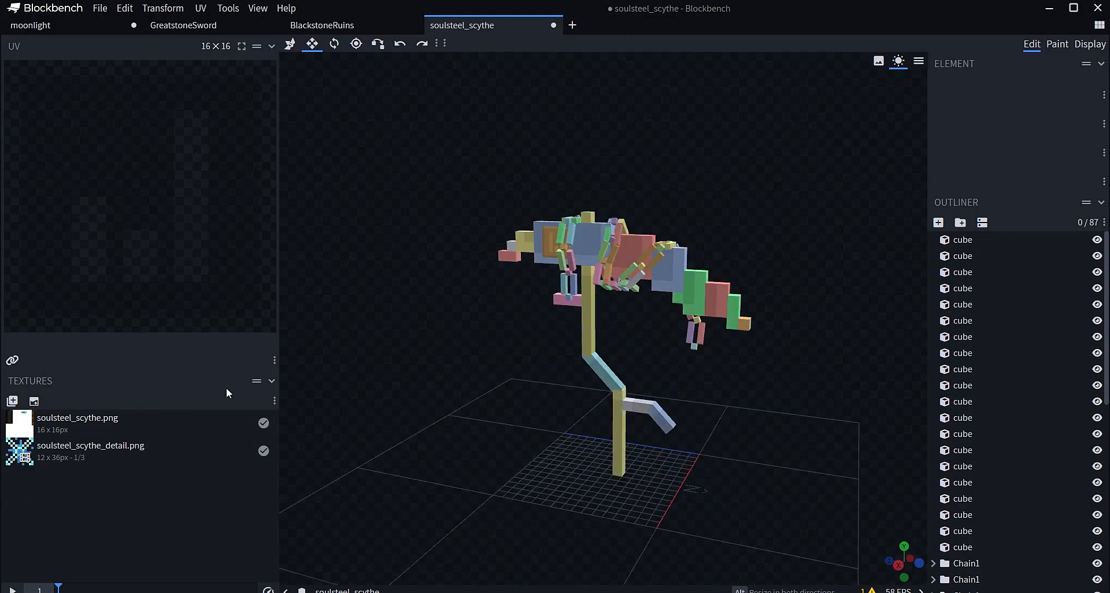
- Select all the Chain1 groups of the scythe and apply the soulsteel_scythe.png texture to them
drag(421, 309, 498, 310)
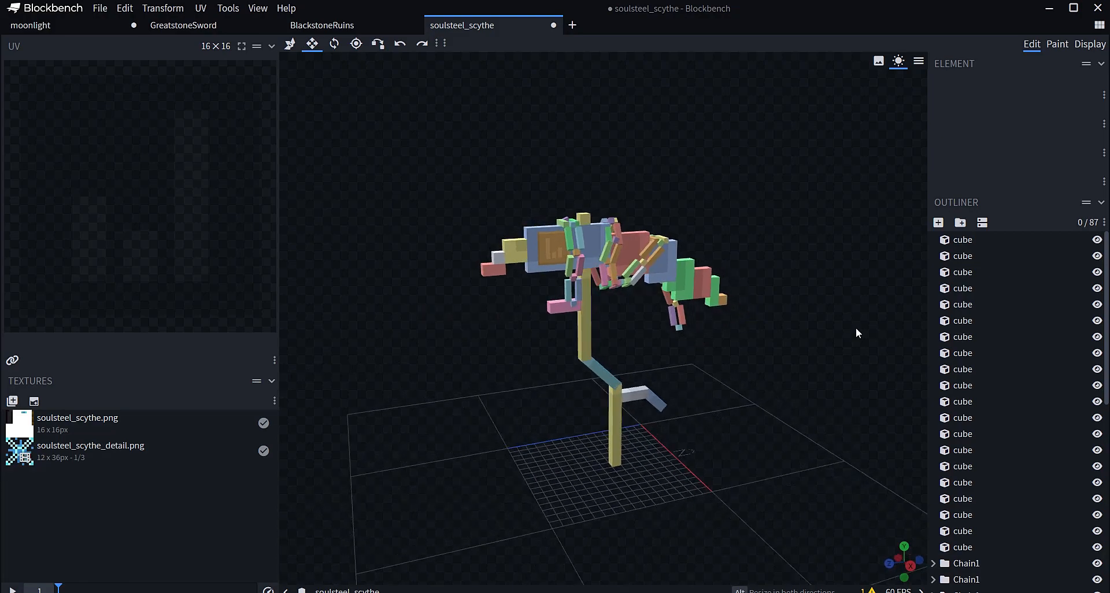
scroll(985, 370, down, 3)
scroll(990, 360, down, 2)
scroll(990, 360, up, 3)
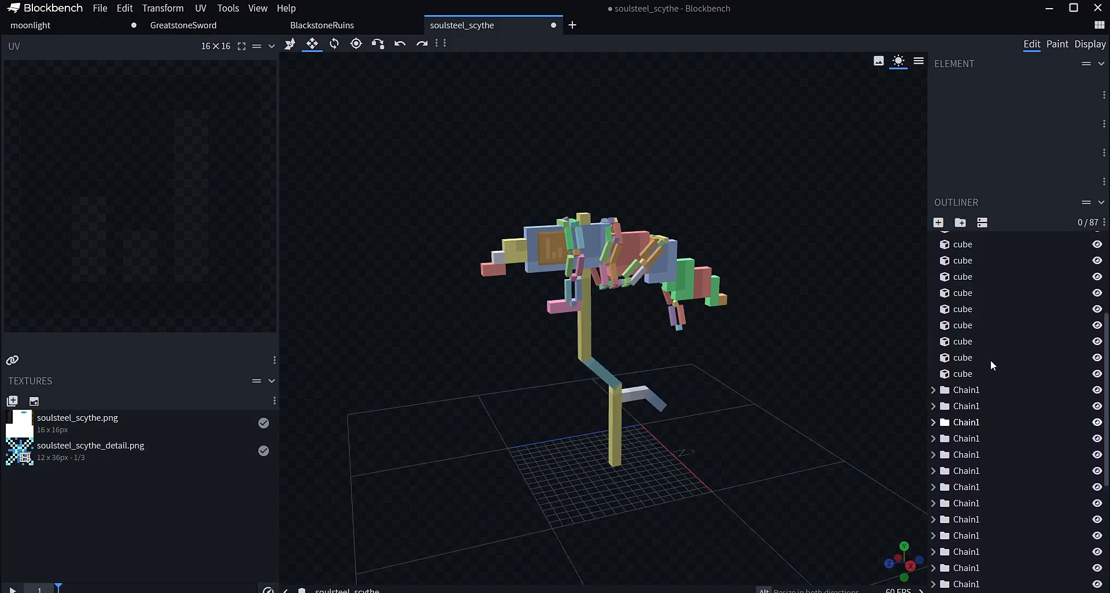
click(974, 391)
click(976, 406)
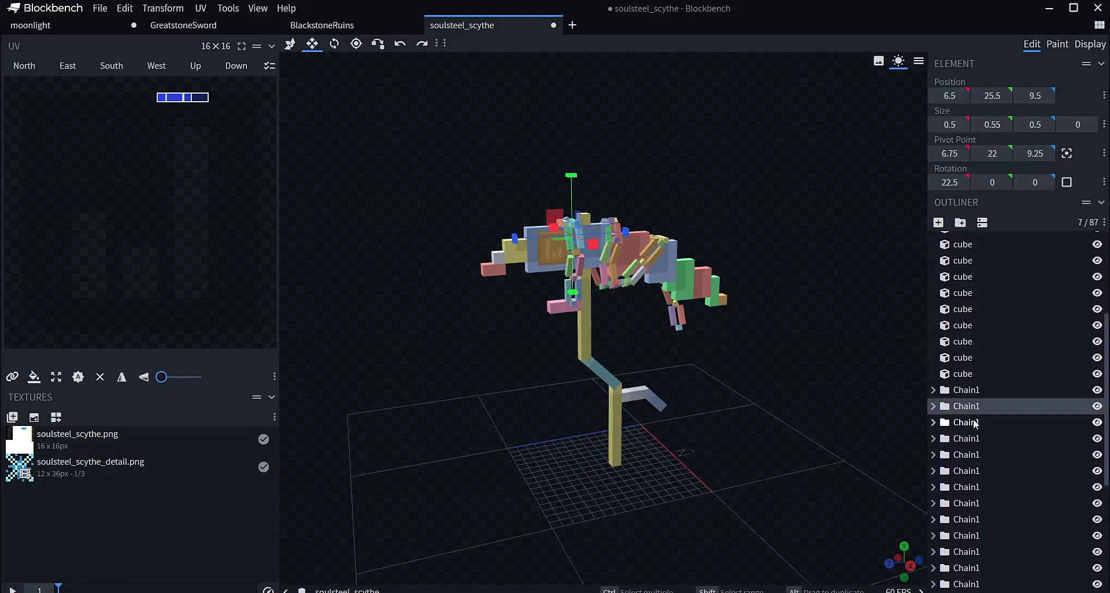
click(973, 423)
click(971, 438)
click(970, 455)
click(970, 471)
click(970, 487)
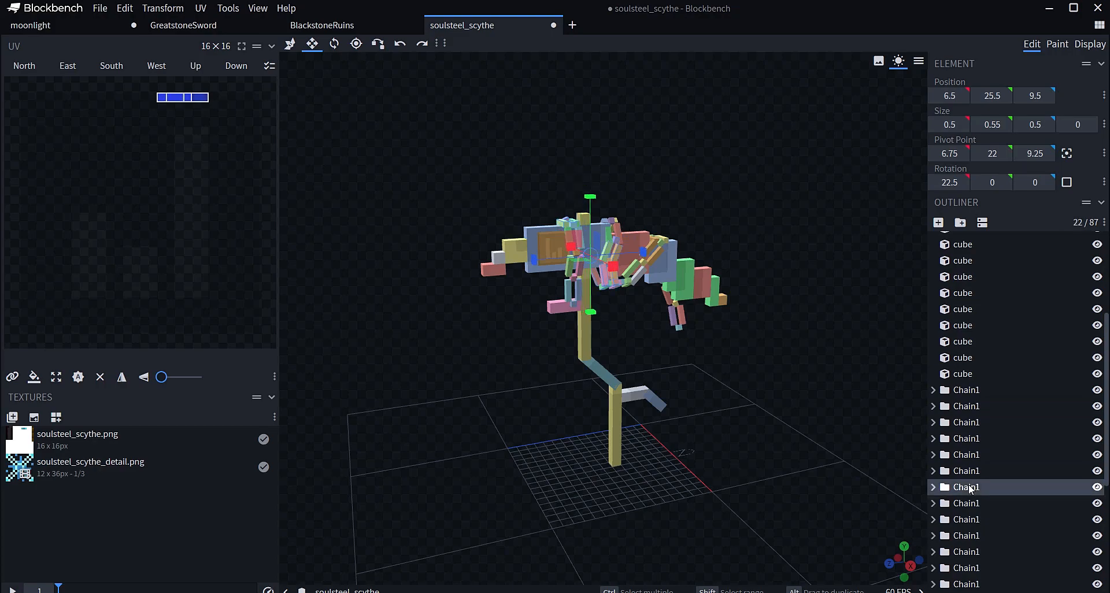
click(967, 503)
click(966, 520)
click(965, 536)
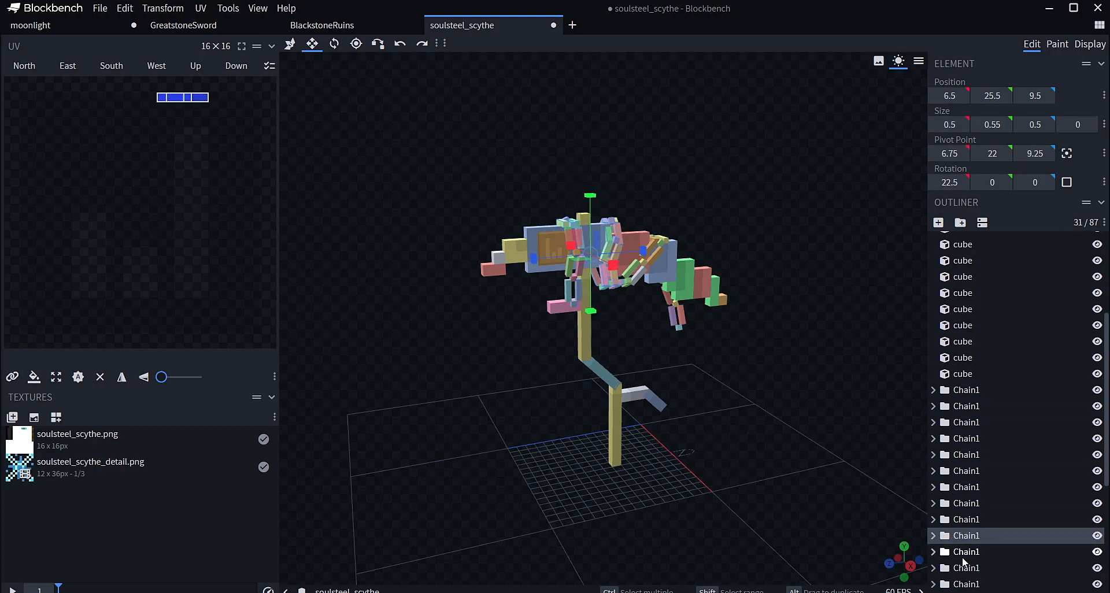
click(964, 552)
scroll(965, 538, down, 2)
click(968, 453)
click(967, 469)
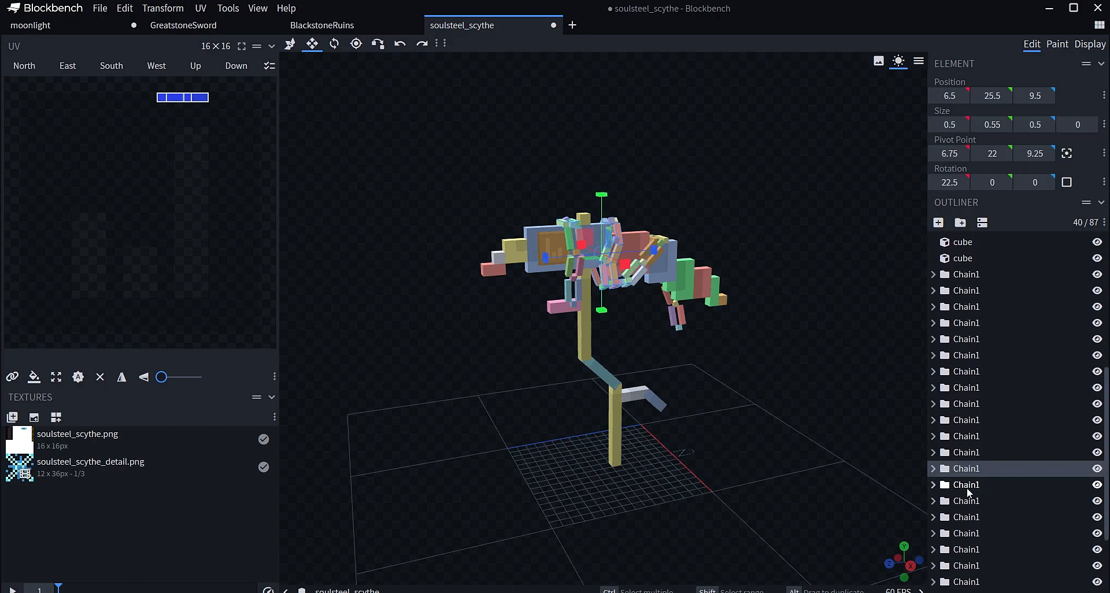
click(966, 485)
click(966, 501)
click(966, 517)
click(966, 534)
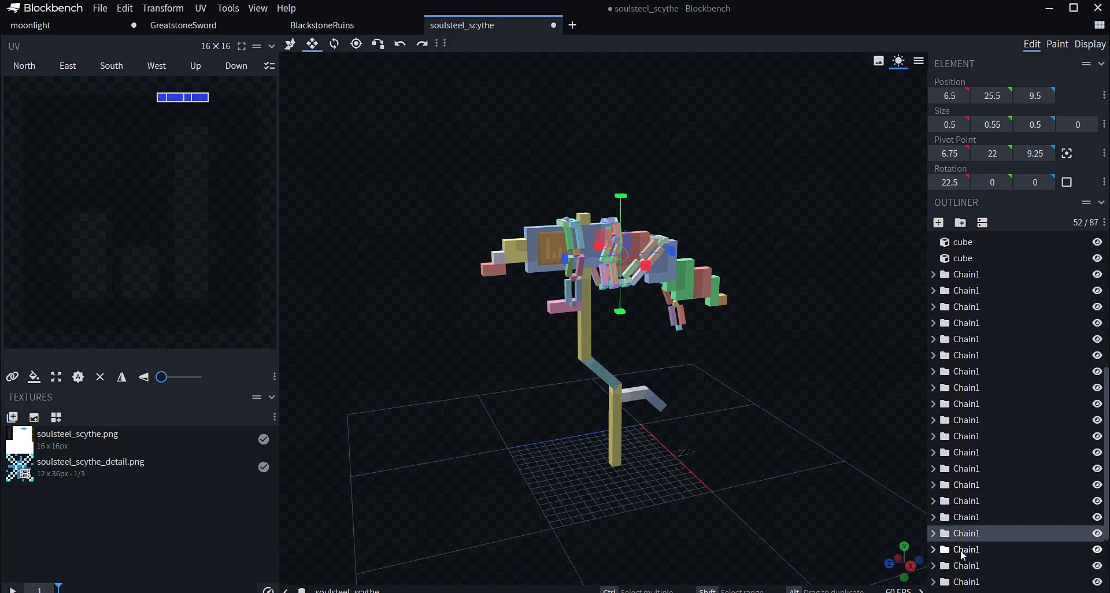
click(965, 550)
click(965, 566)
scroll(967, 521, down, 2)
click(963, 456)
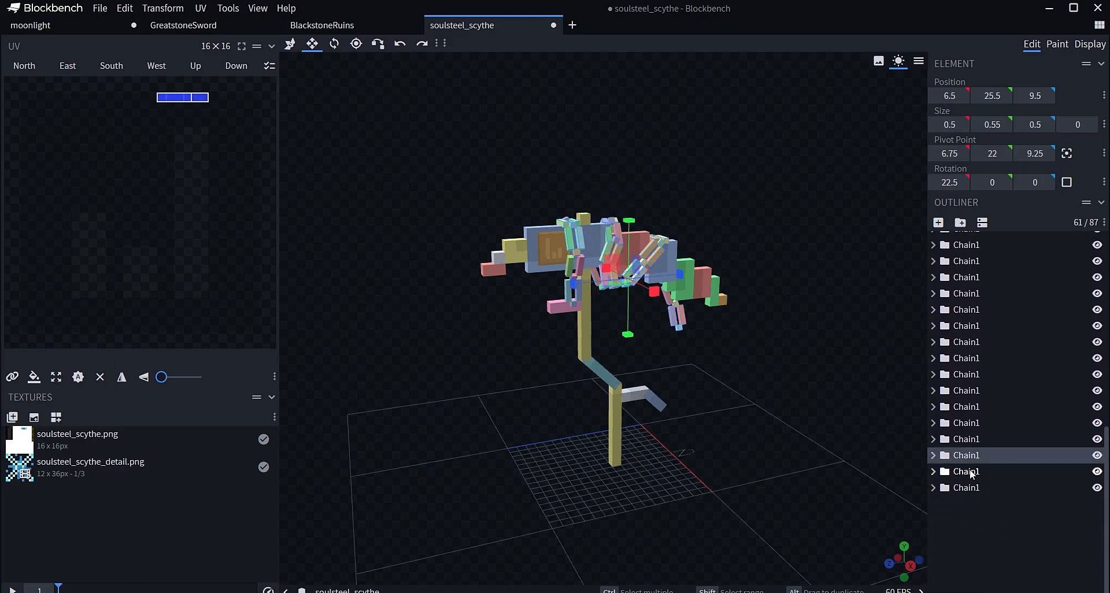
click(969, 471)
click(971, 487)
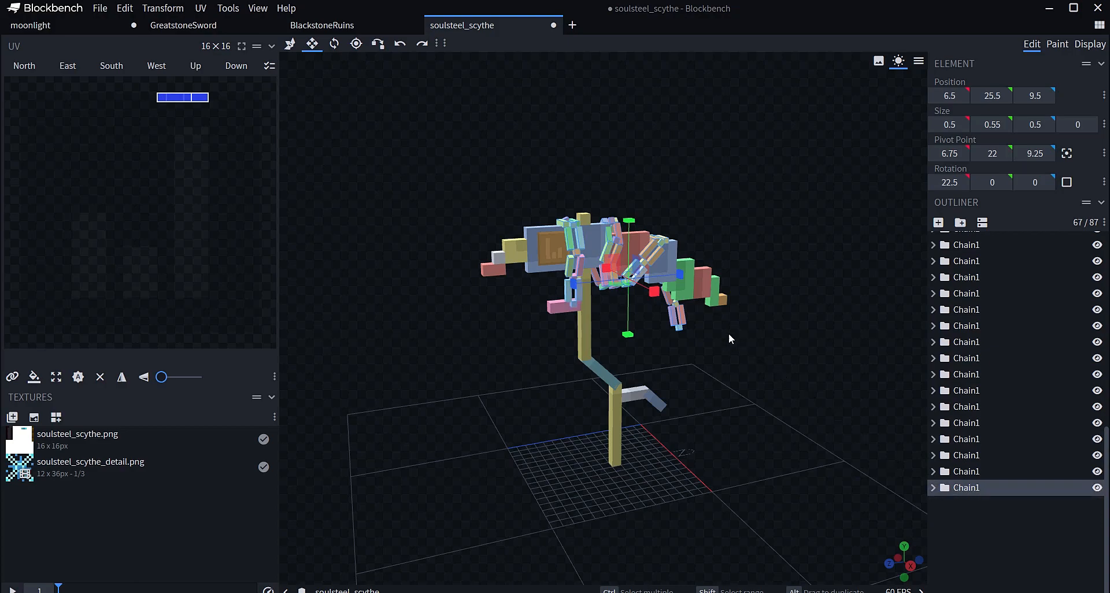
right_click(583, 242)
mouse_move(653, 390)
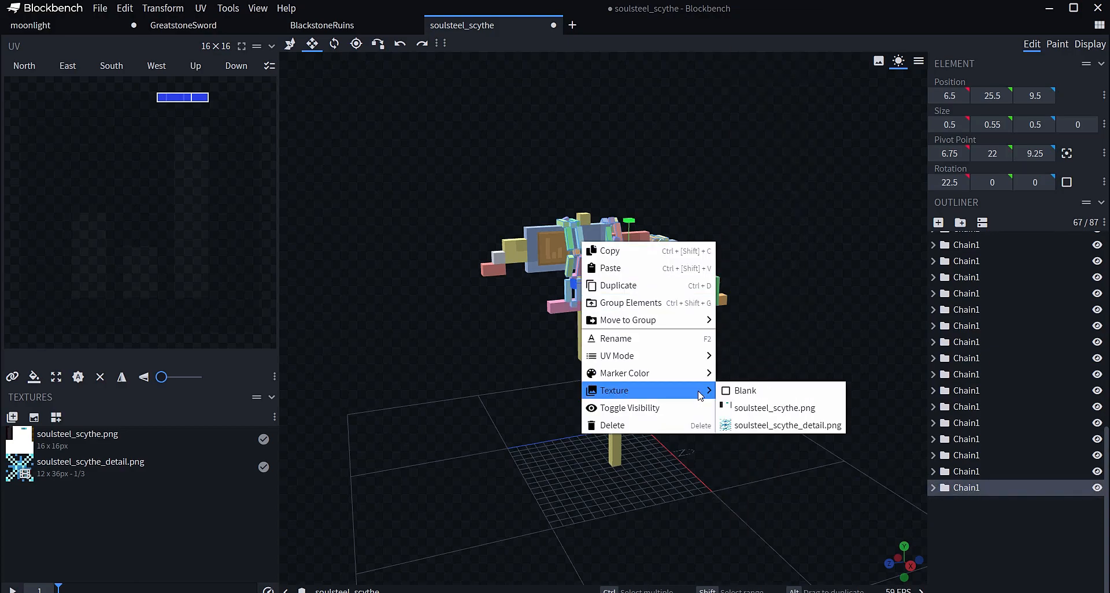
click(747, 412)
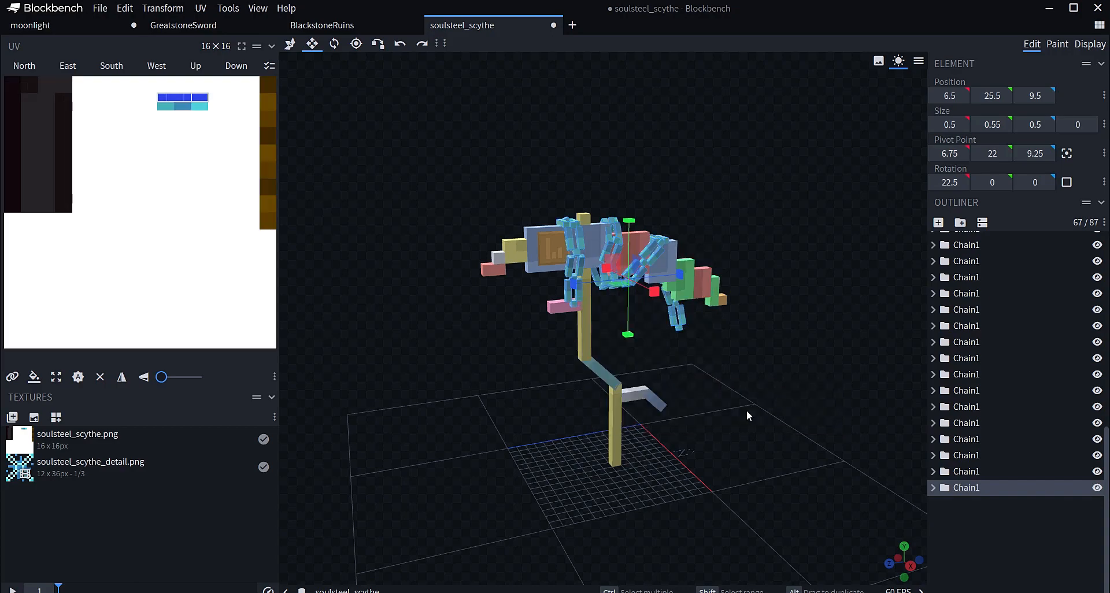
click(986, 541)
- Select every cube of the scythe model and apply the soulsteel_scythe.png texture to all of them
drag(737, 400, 633, 338)
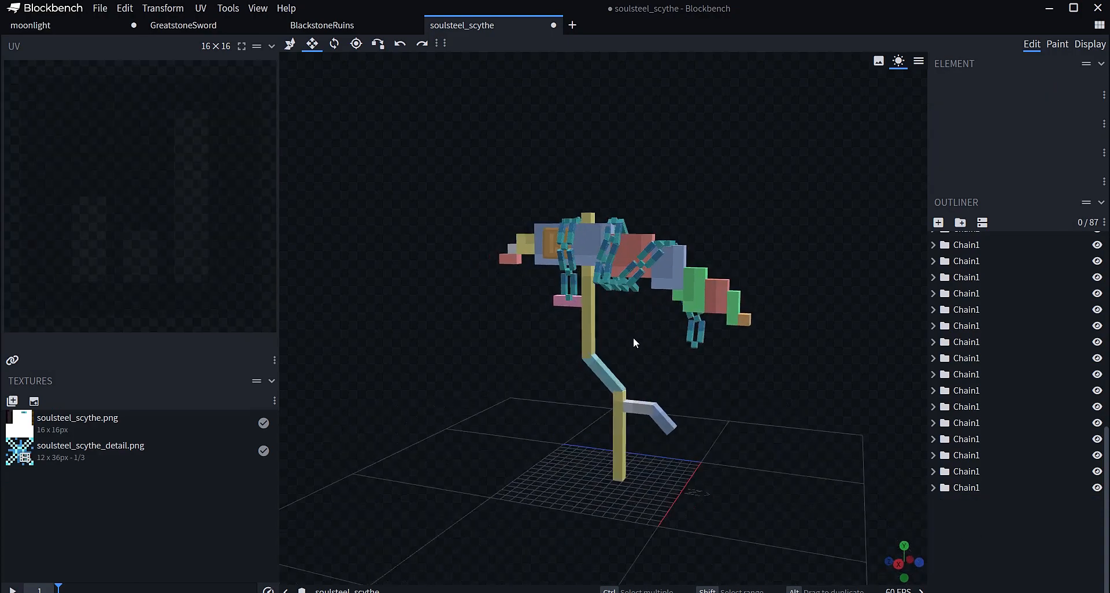
drag(399, 168, 824, 497)
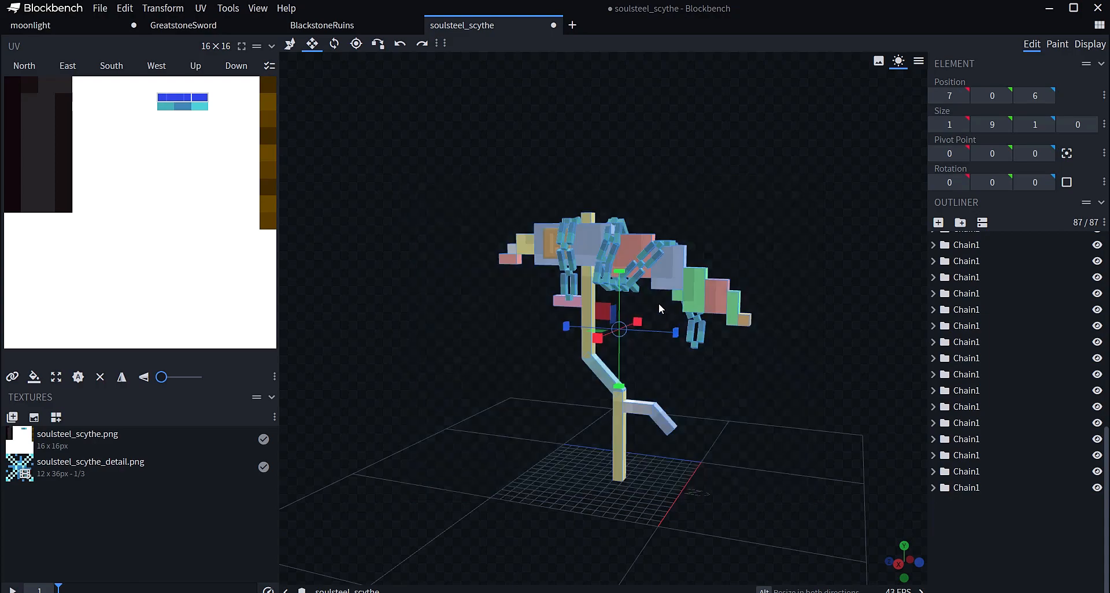
right_click(672, 264)
mouse_move(740, 412)
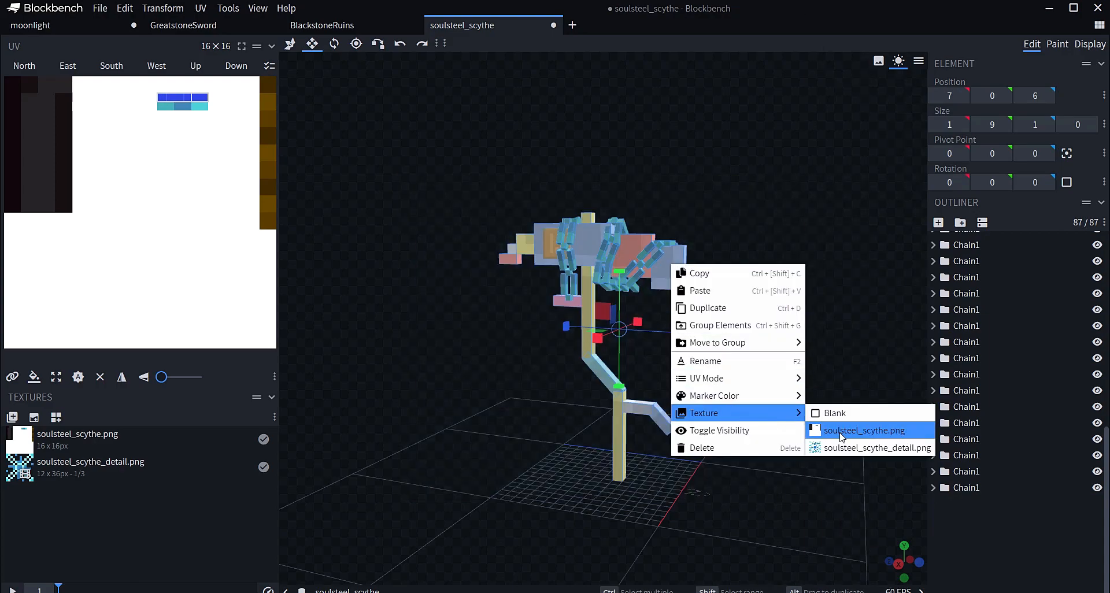
click(856, 427)
click(879, 473)
- Apply the soulsteel_scythe_detail.png texture to the two flat emblem cubes on either side of the scythe's blade
drag(864, 469, 581, 279)
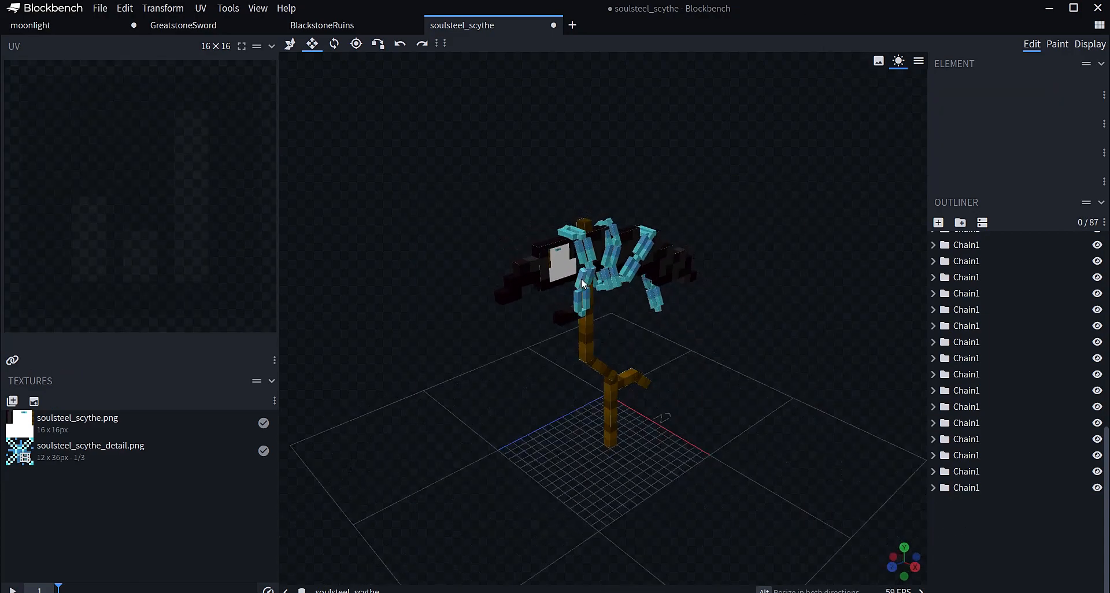
click(567, 267)
drag(481, 345, 641, 353)
shift+click(630, 265)
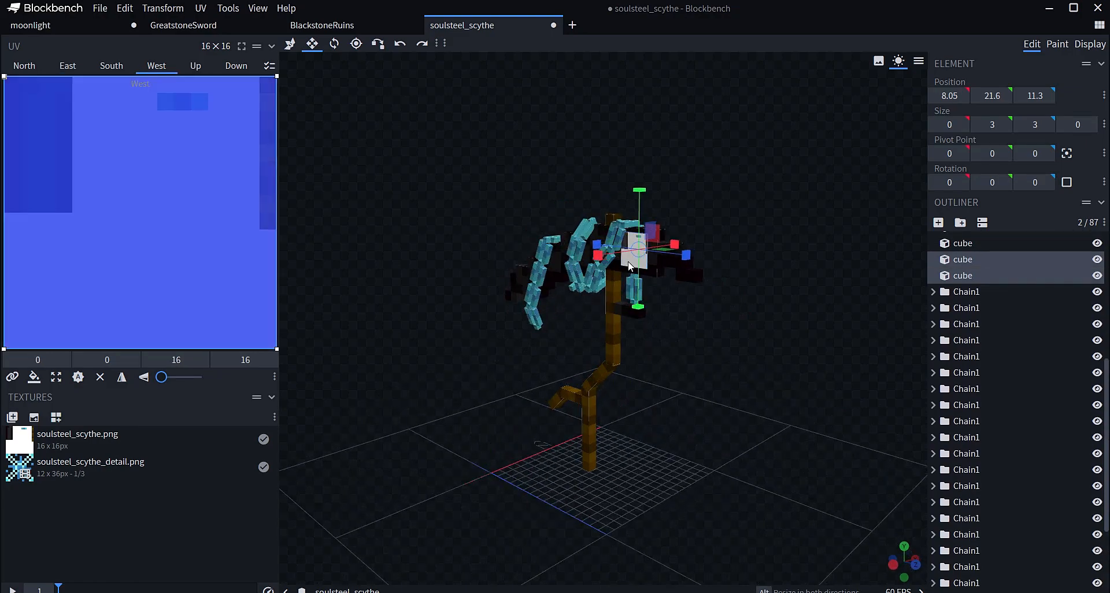
right_click(630, 264)
mouse_move(681, 407)
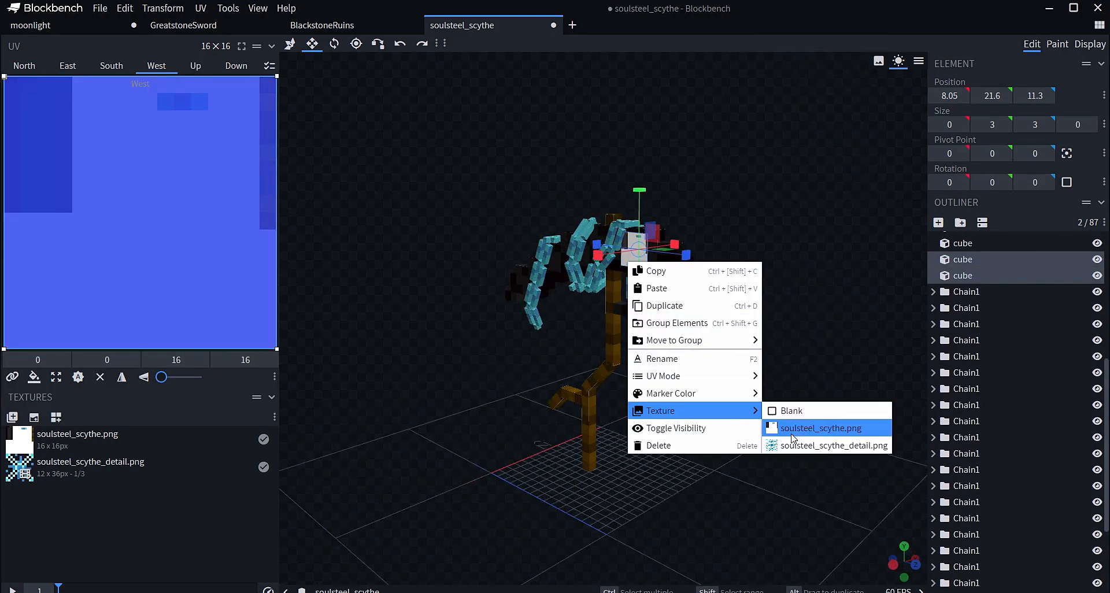
click(850, 427)
click(639, 490)
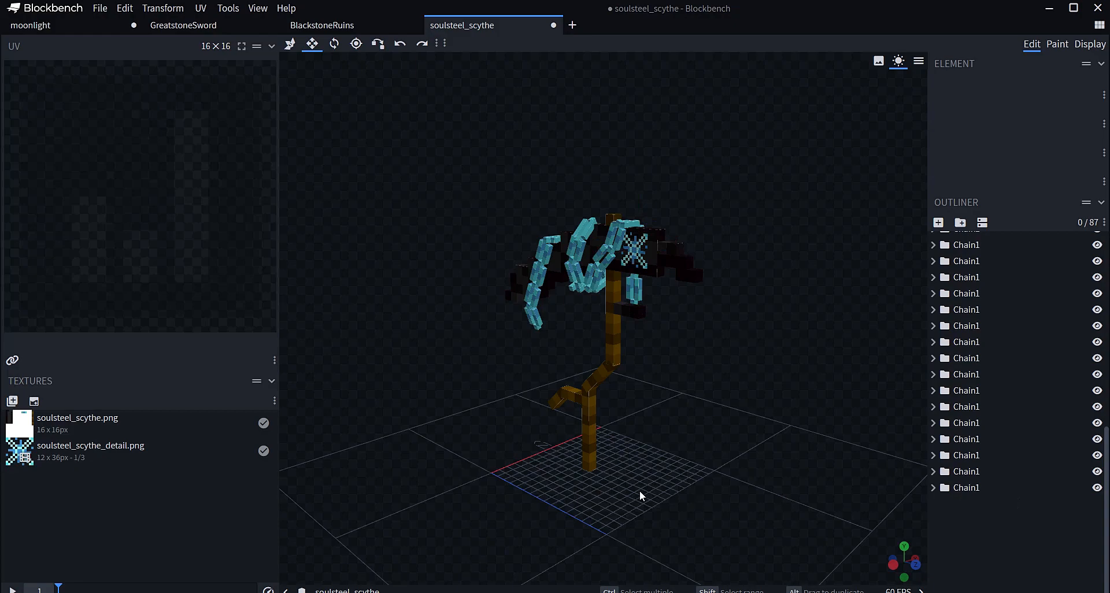
click(601, 395)
scroll(961, 466, down, 3)
click(995, 558)
- Add a cube and enlarge it into a backdrop panel of size 2 × 40 × 38 behind the scythe
drag(729, 427, 530, 397)
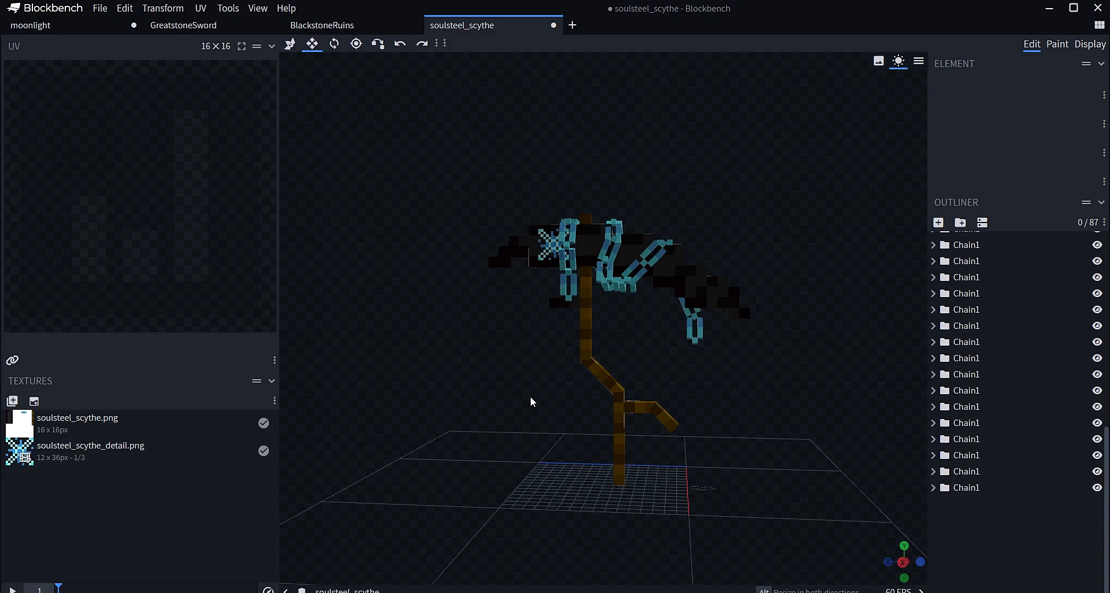
drag(530, 400, 619, 407)
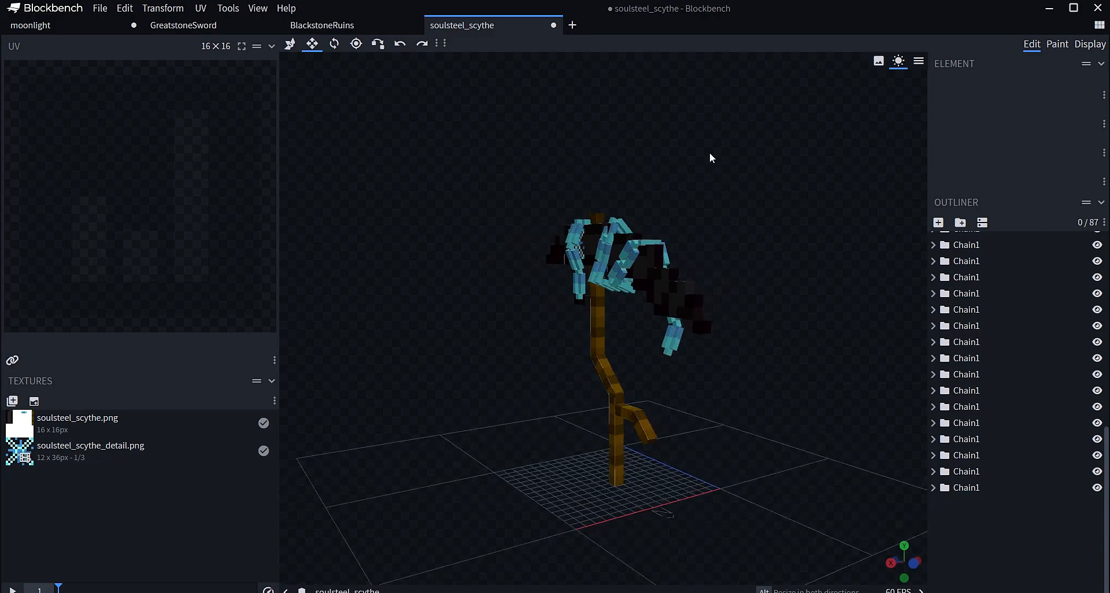
drag(789, 230, 840, 234)
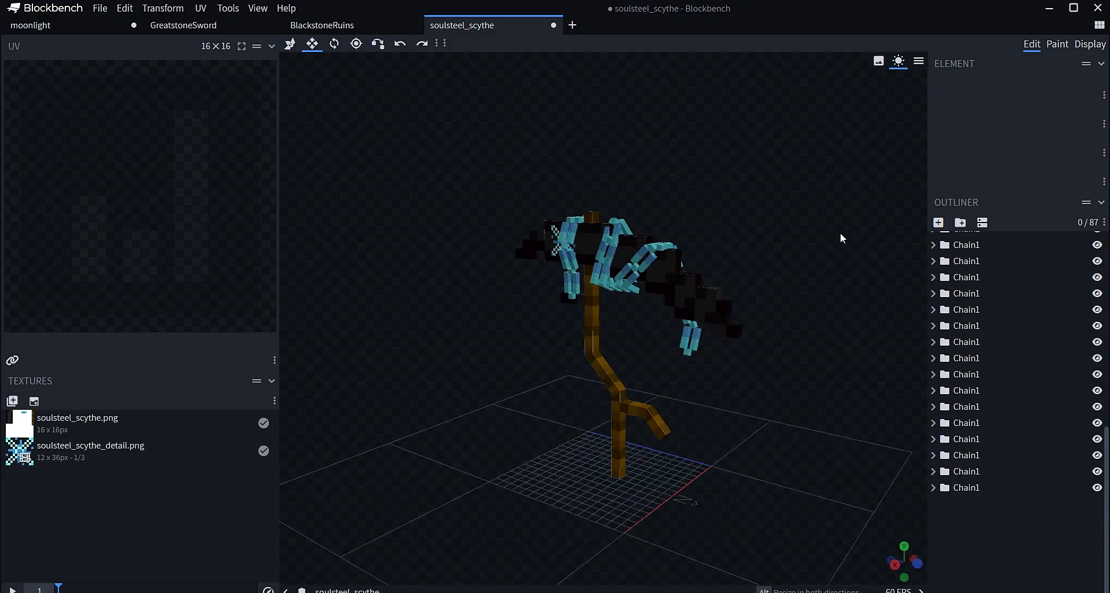
click(938, 223)
drag(758, 297, 718, 414)
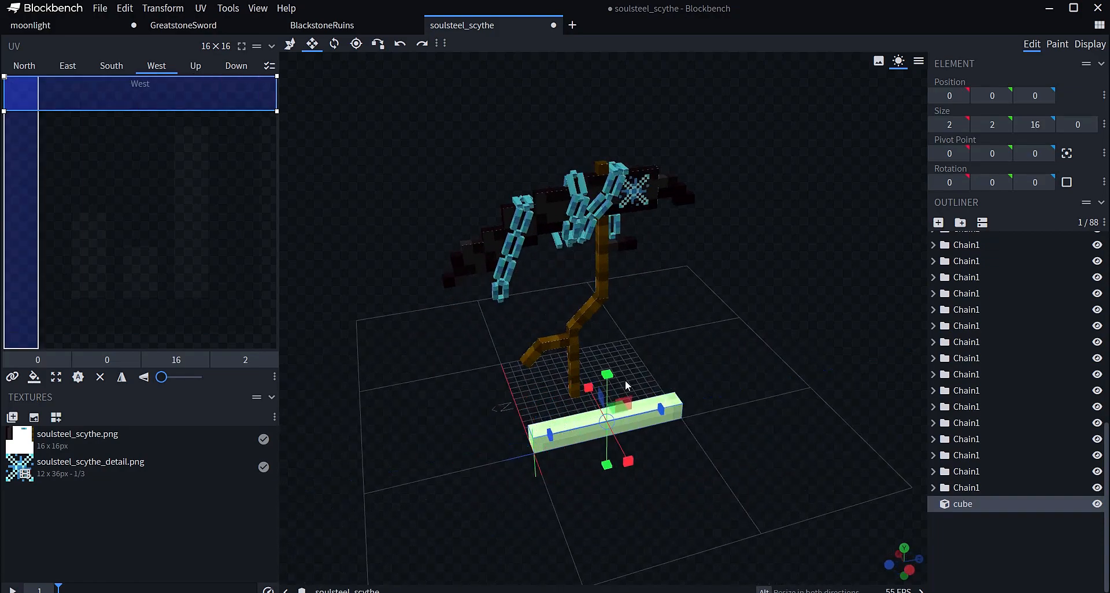
drag(607, 375, 620, 84)
drag(551, 319, 416, 342)
drag(602, 312, 715, 293)
drag(603, 357, 605, 435)
drag(608, 294, 639, 277)
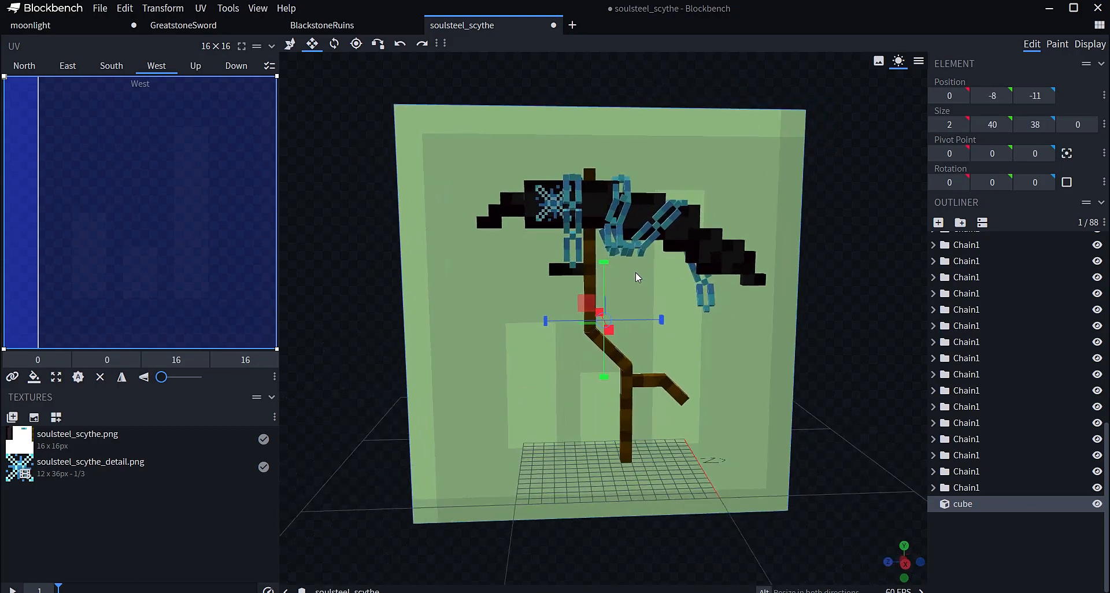
click(887, 446)
- Examine the scythe against the green backdrop and look at the cubes inside one Chain1 group
drag(888, 447, 716, 217)
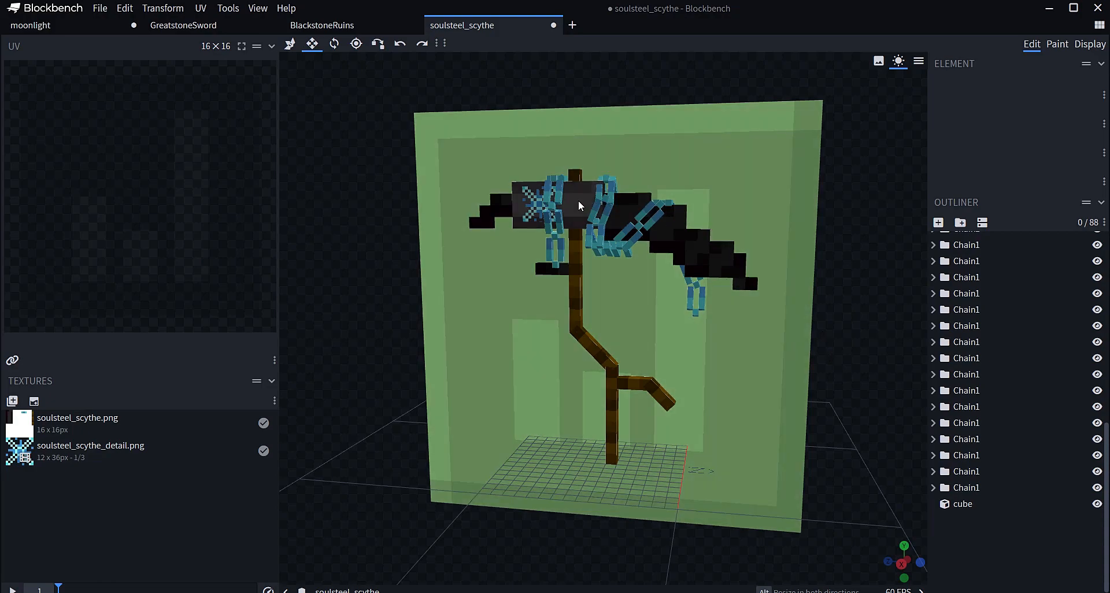
click(933, 359)
drag(890, 359, 918, 364)
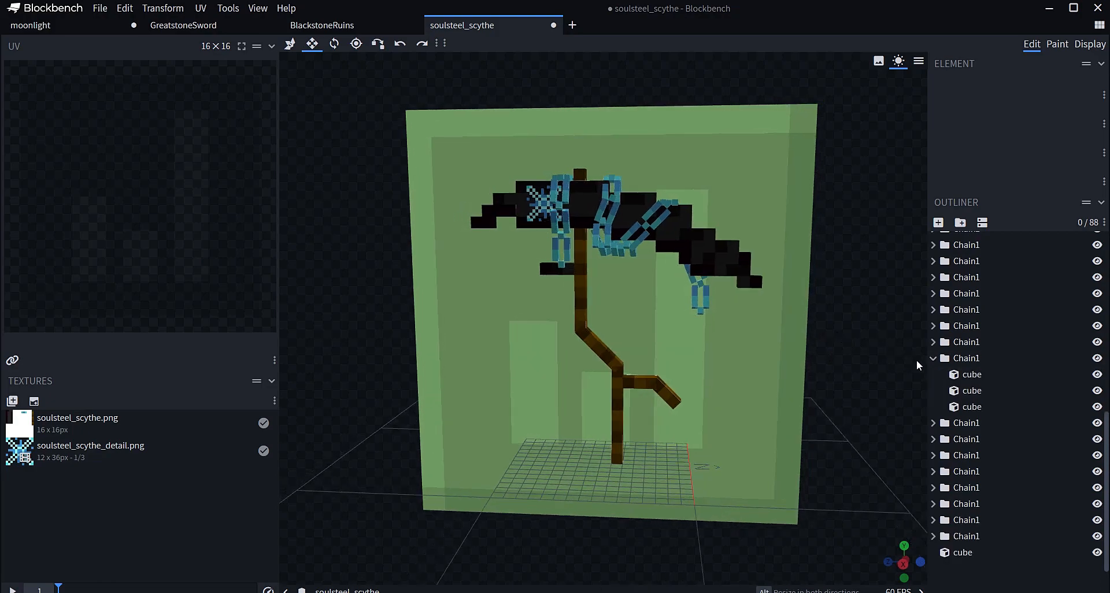
click(933, 358)
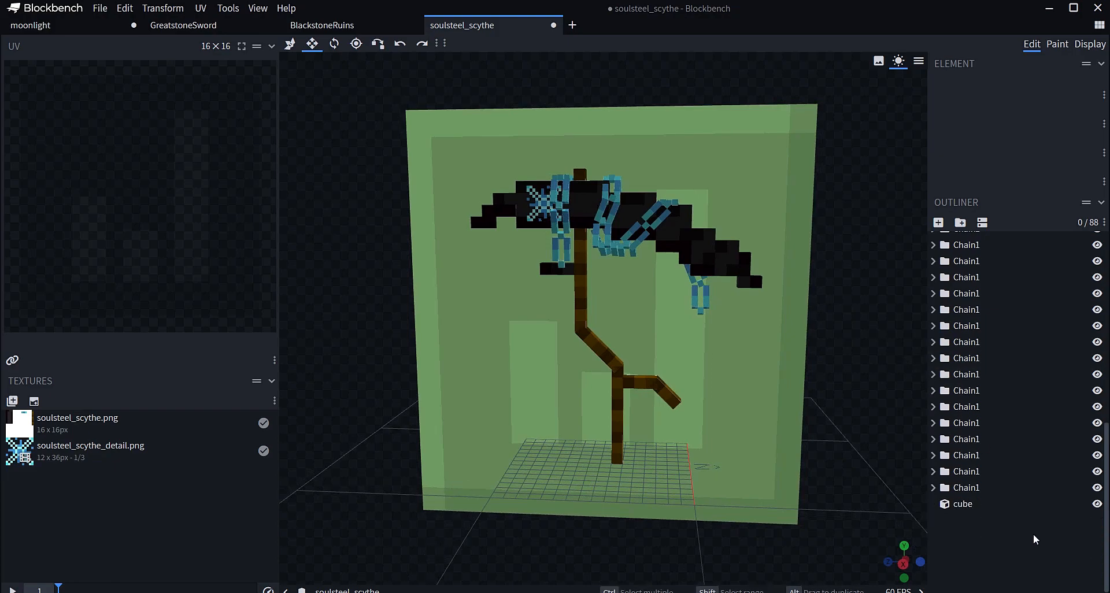
- Play the animated texture preview and review the properties of the soulsteel_scythe.png texture
click(12, 589)
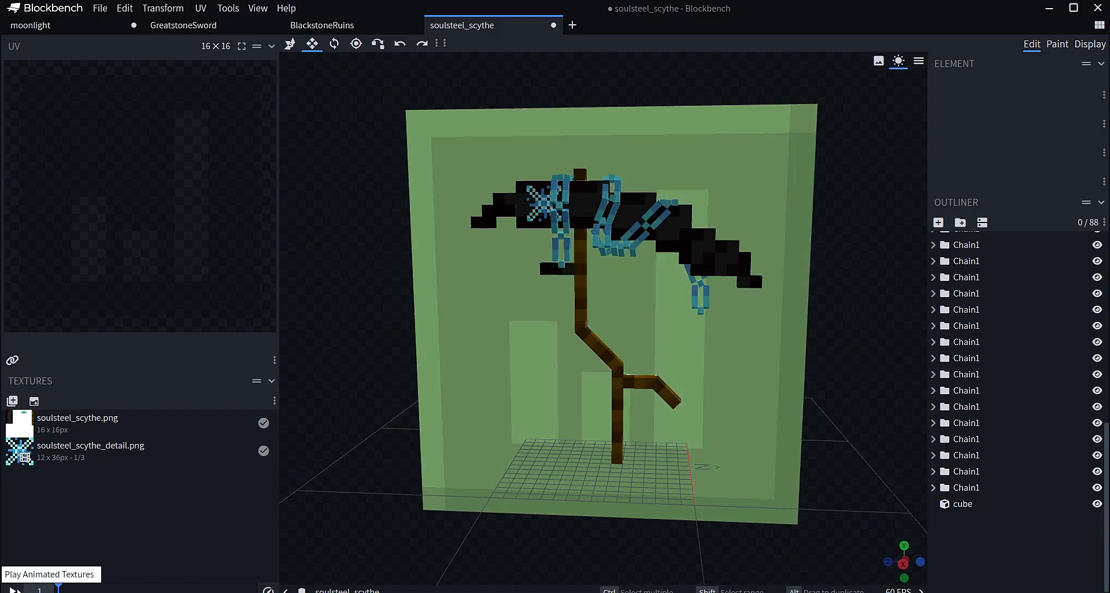
click(12, 589)
double_click(77, 421)
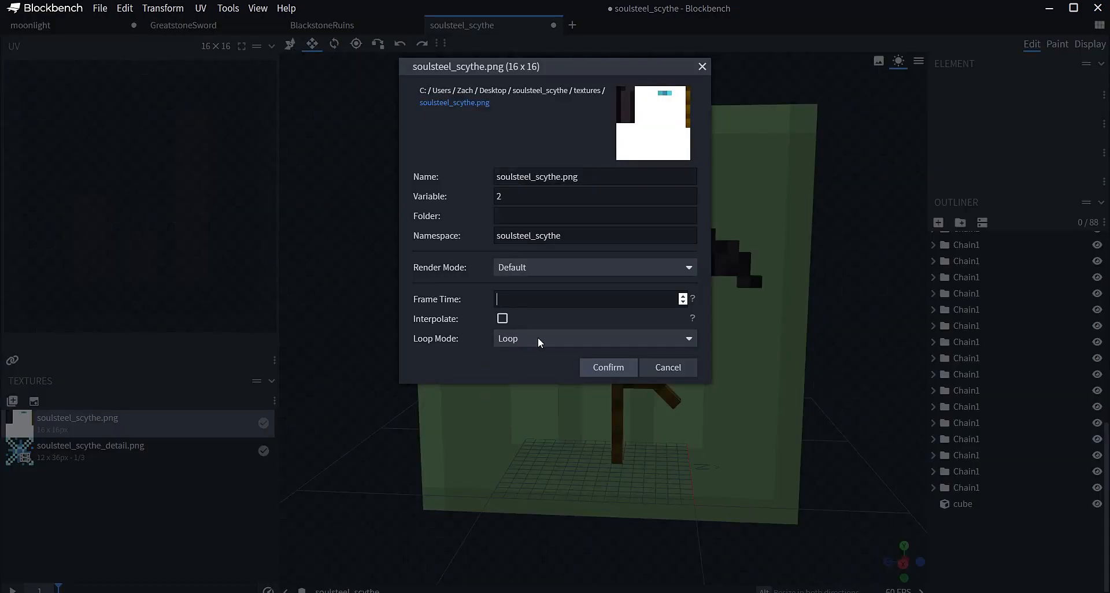
click(607, 367)
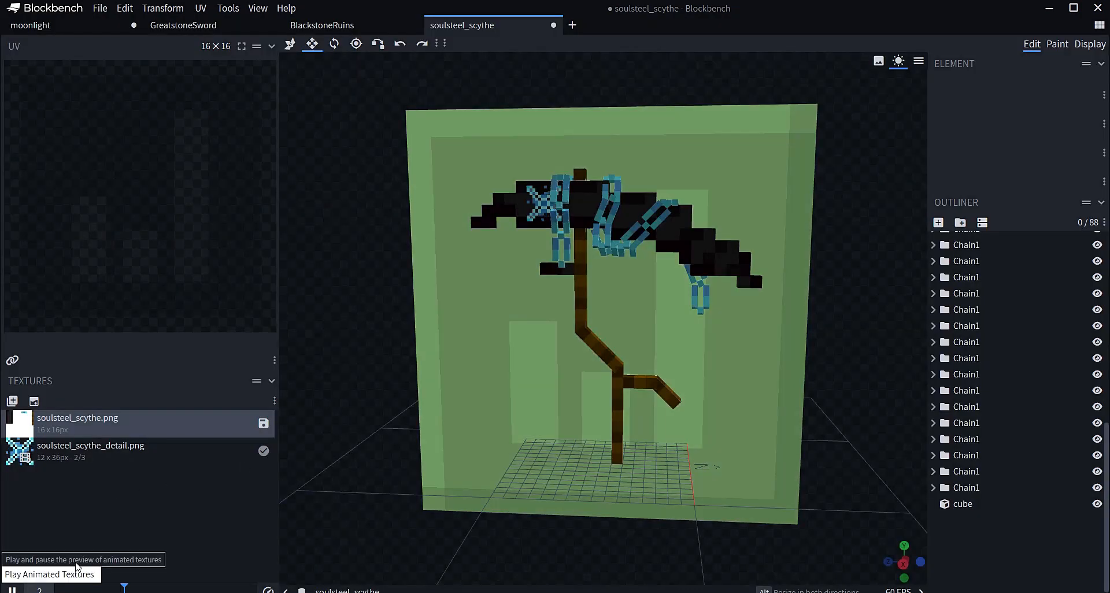
click(12, 589)
- Watch the animated emblem texture on the scythe from the front, both close up and from farther away
drag(351, 284, 377, 291)
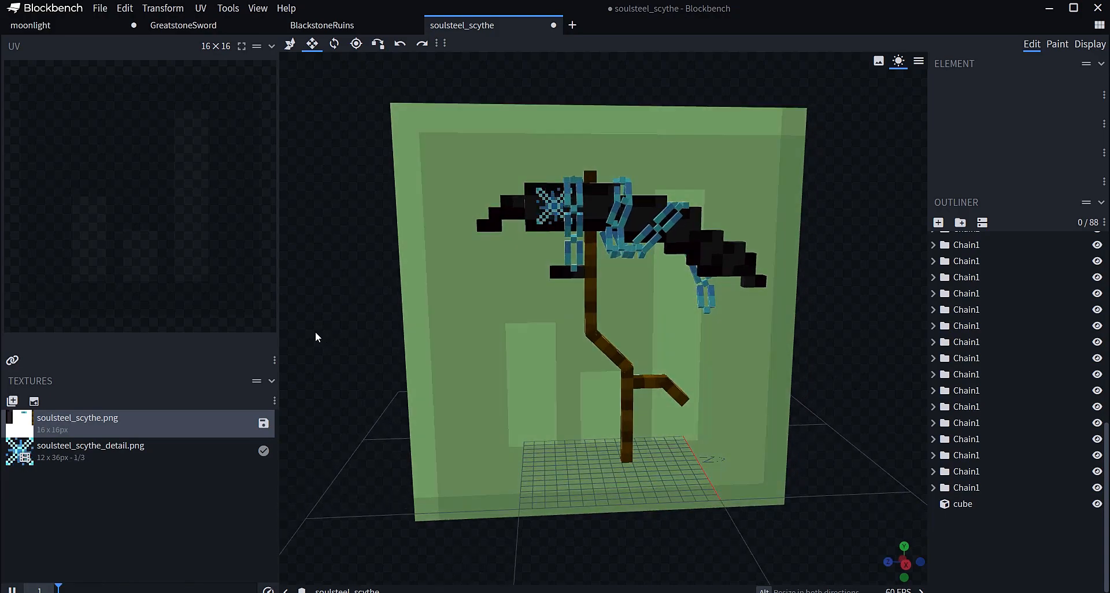
mouse_move(314, 331)
mouse_down()
mouse_move(334, 339)
mouse_move(305, 327)
mouse_up()
scroll(301, 324, down, 5)
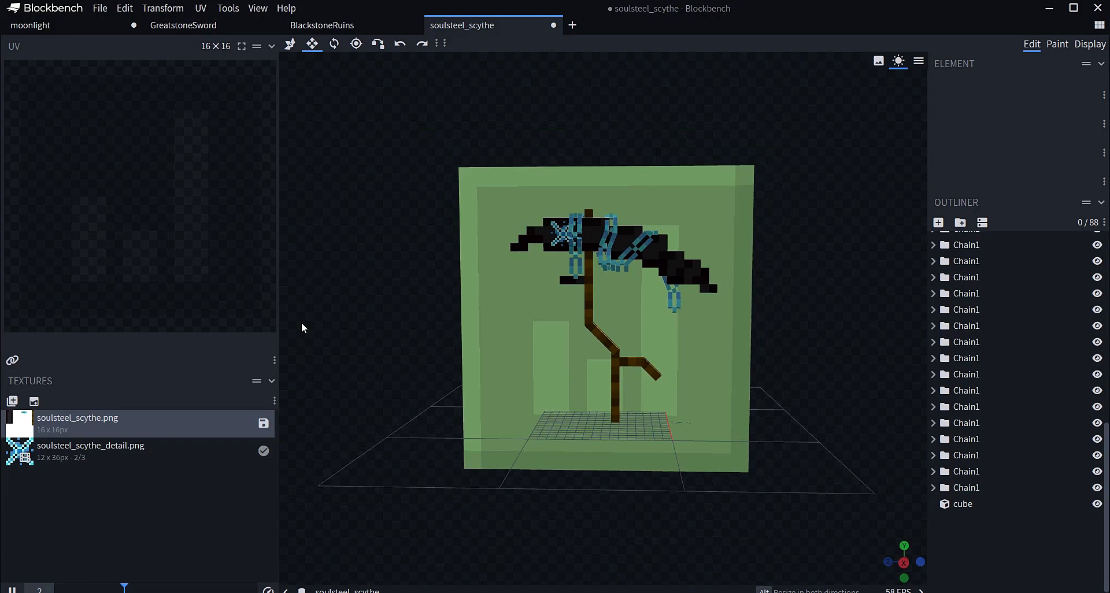
drag(784, 311, 800, 343)
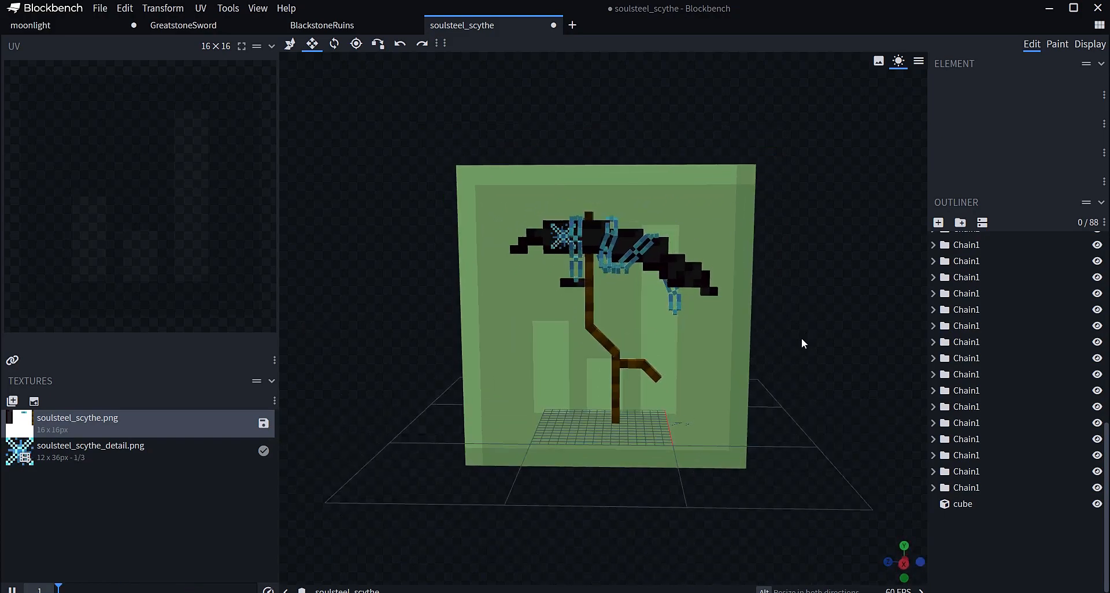
- Compare the soulsteel_scythe model with the moonlight sword, ending on the moonlight model
click(35, 25)
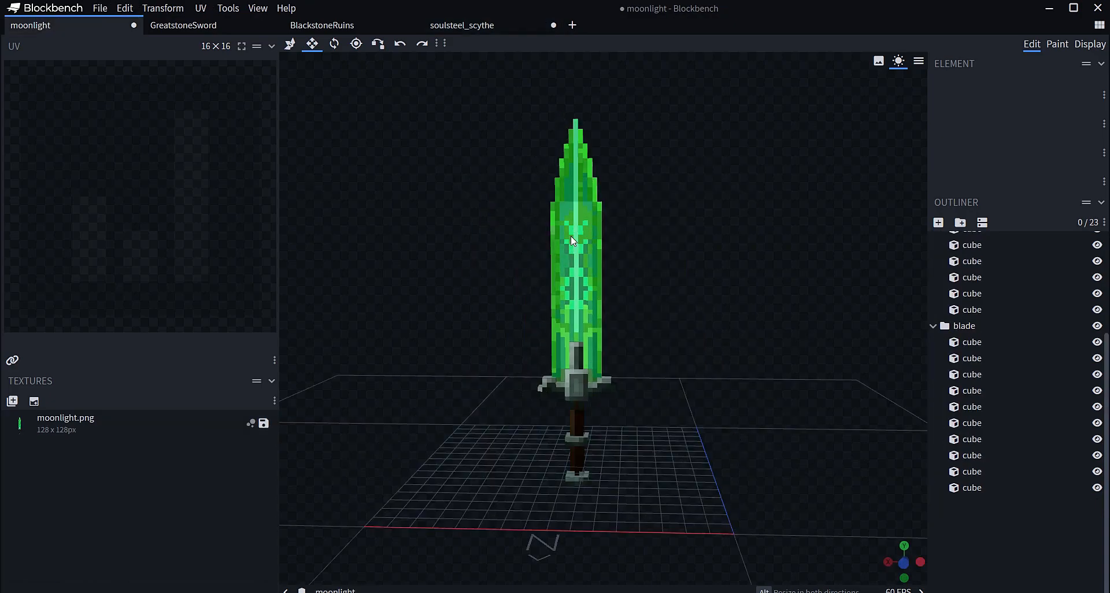
click(463, 26)
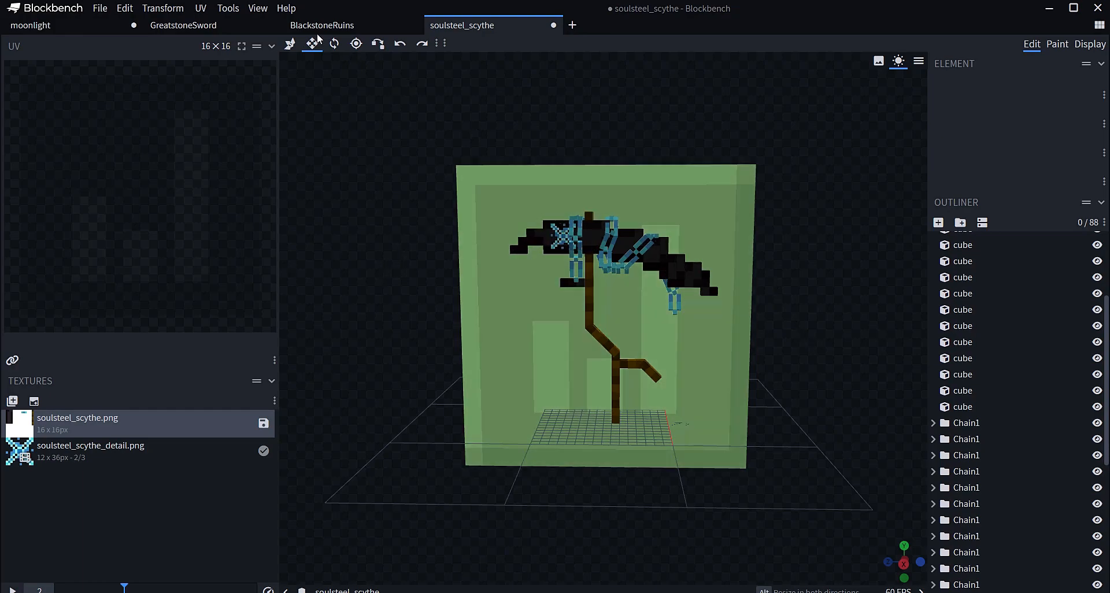
click(69, 25)
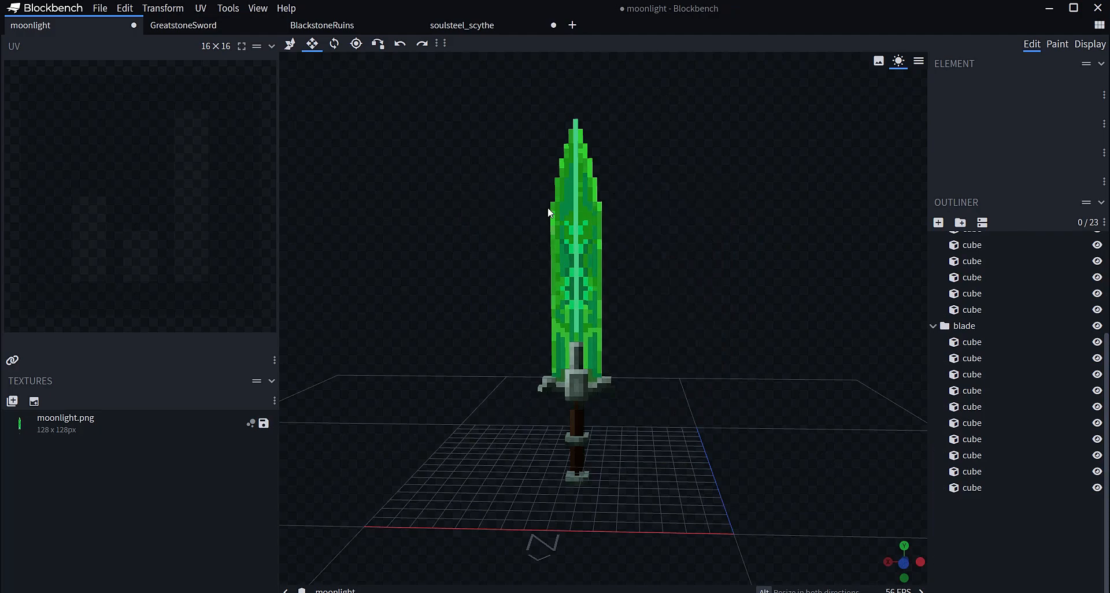
- Preview the soulsteel_scythe model as held by the player, and delete the green backdrop cube behind it
click(463, 29)
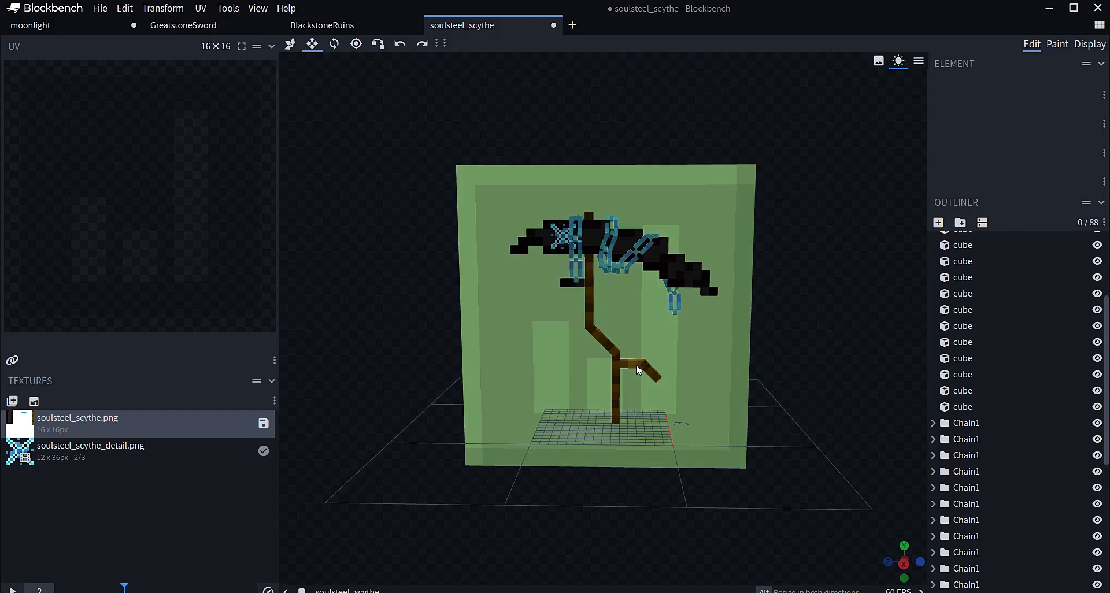
drag(636, 376, 661, 342)
click(1090, 44)
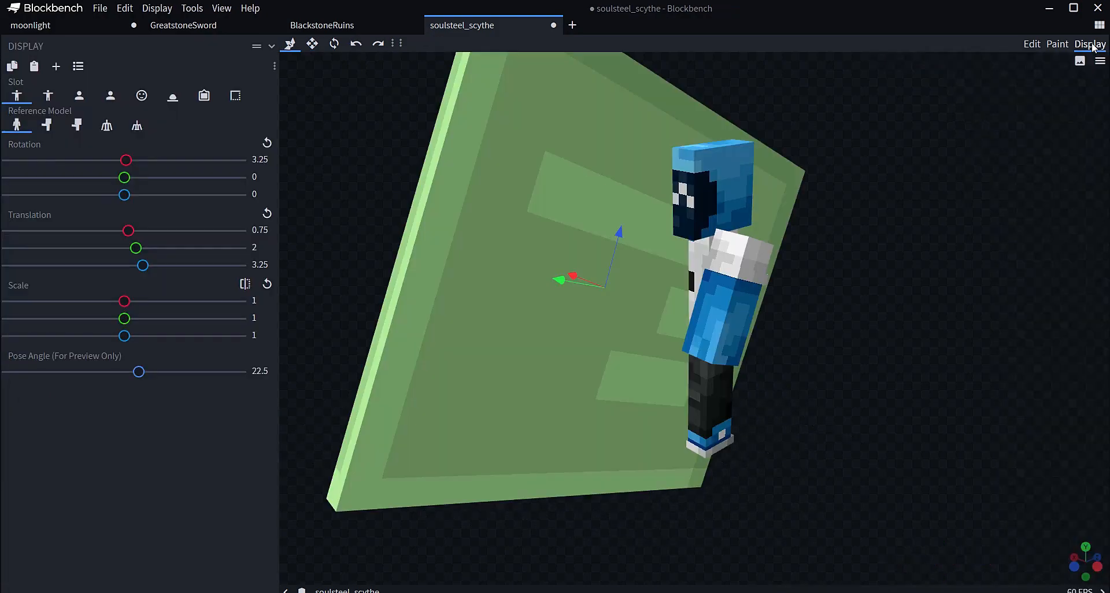
drag(875, 180, 1032, 172)
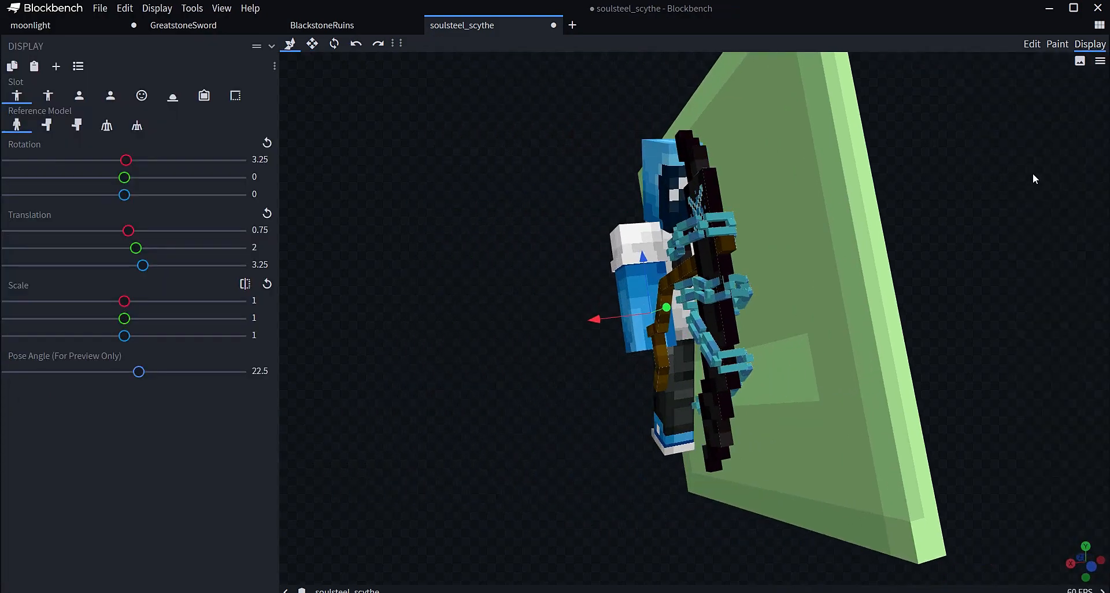
click(1032, 44)
click(674, 214)
key(Delete)
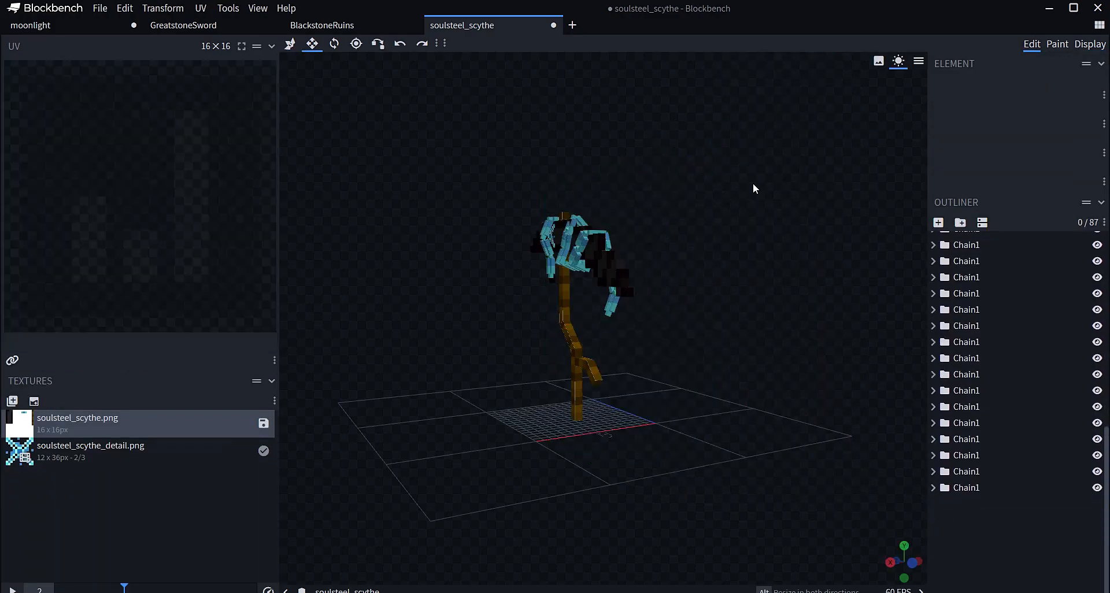
- Set the scythe's Y translation to 1.5 in its third-person display and check the grip from several sides
click(1087, 46)
drag(832, 201, 766, 199)
drag(580, 249, 591, 253)
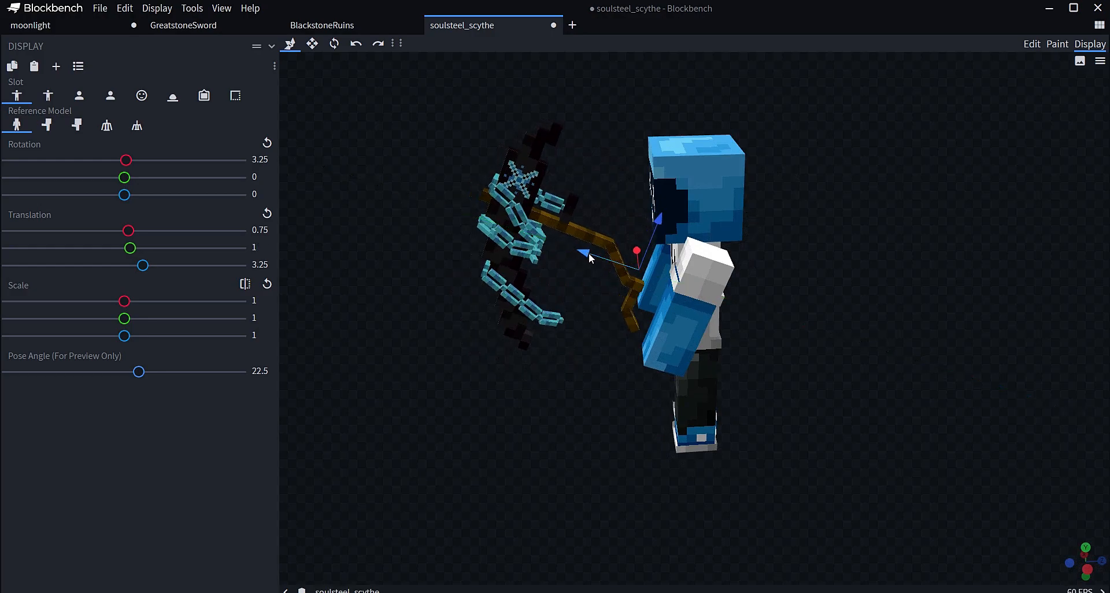
drag(717, 234, 398, 230)
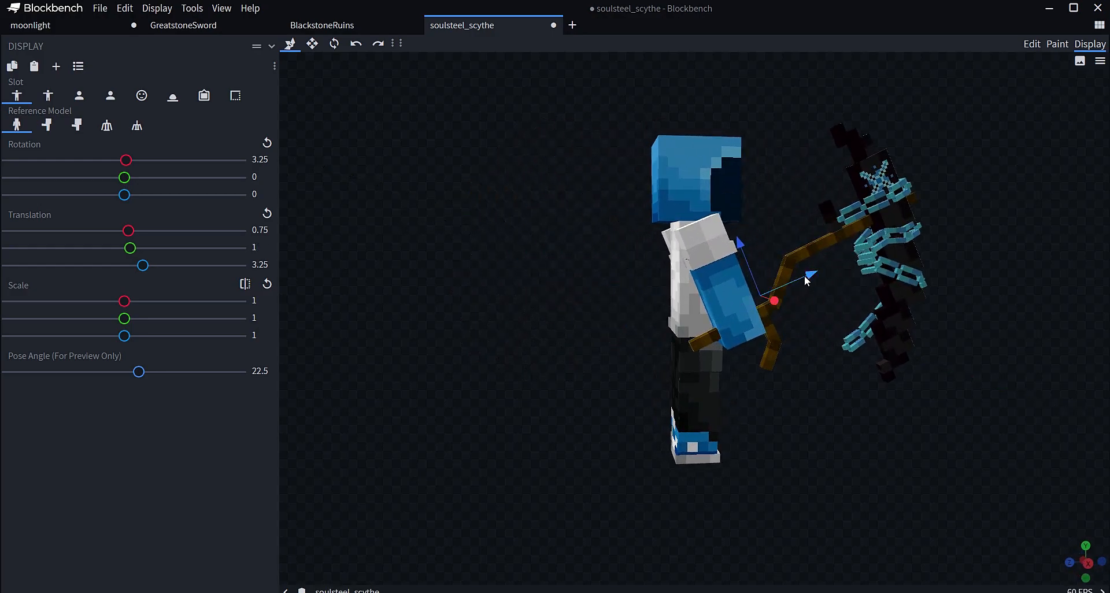
drag(808, 275, 839, 342)
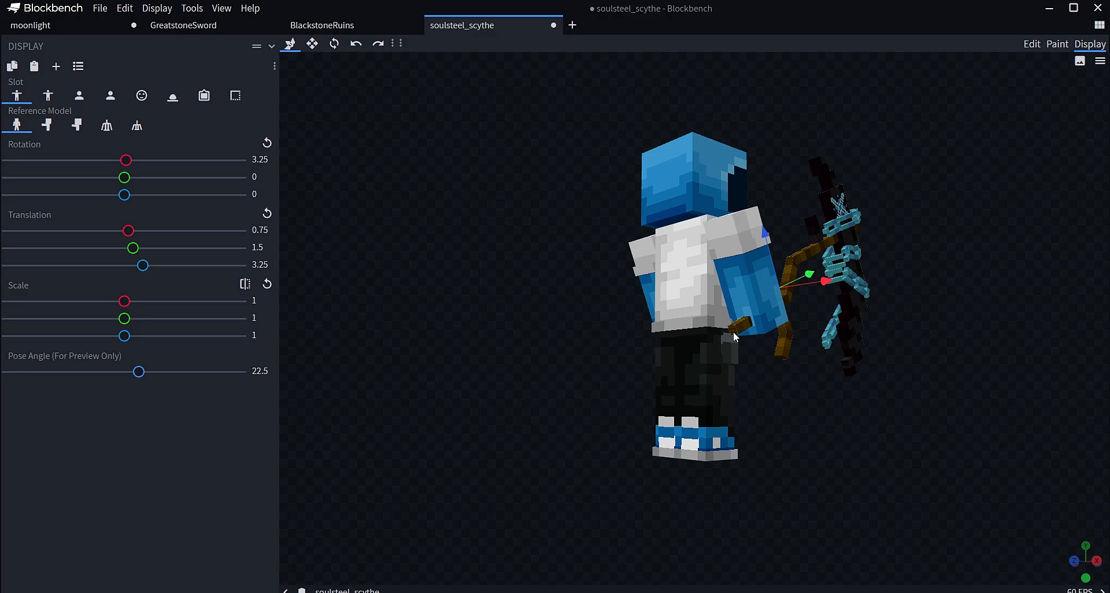
drag(886, 350, 798, 236)
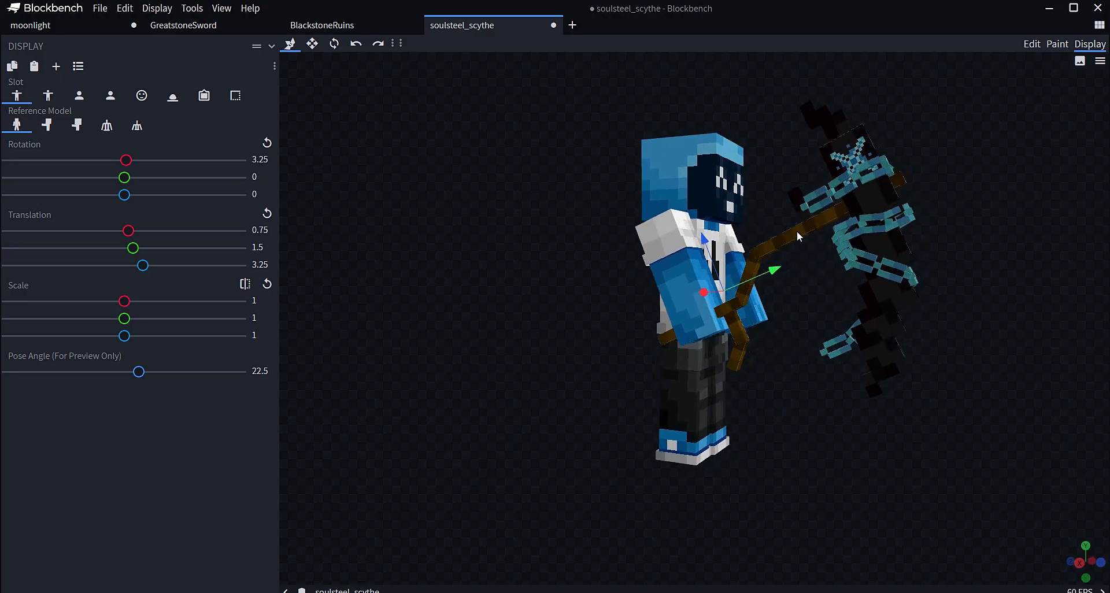
drag(883, 200, 957, 210)
drag(953, 205, 613, 231)
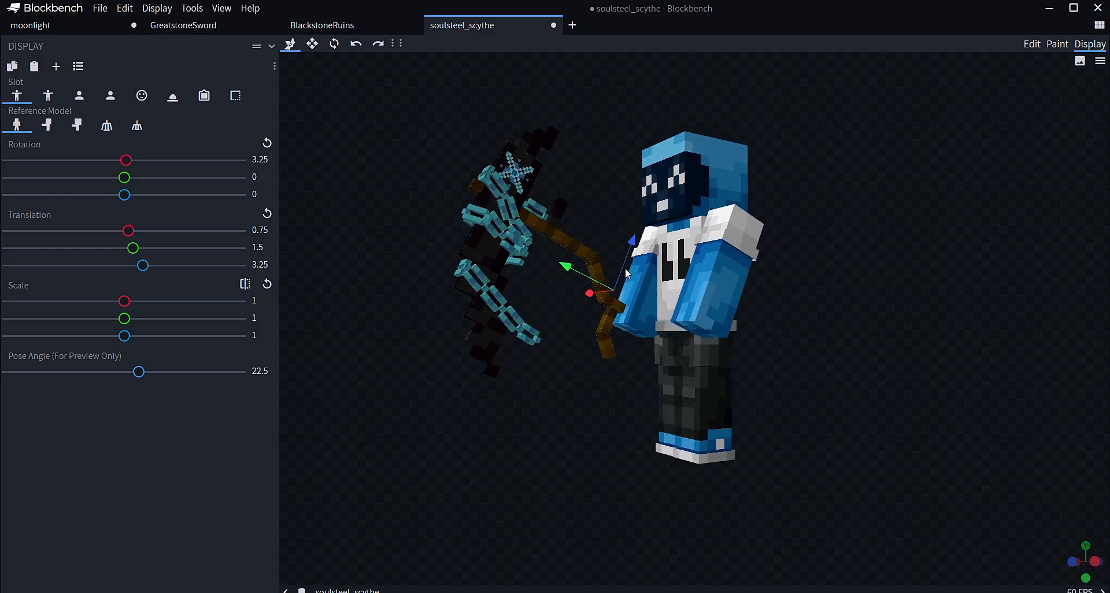
- Abandon saving the scythe as a Blockbench project and save its model as soulsteel_scythe.json instead
click(1032, 44)
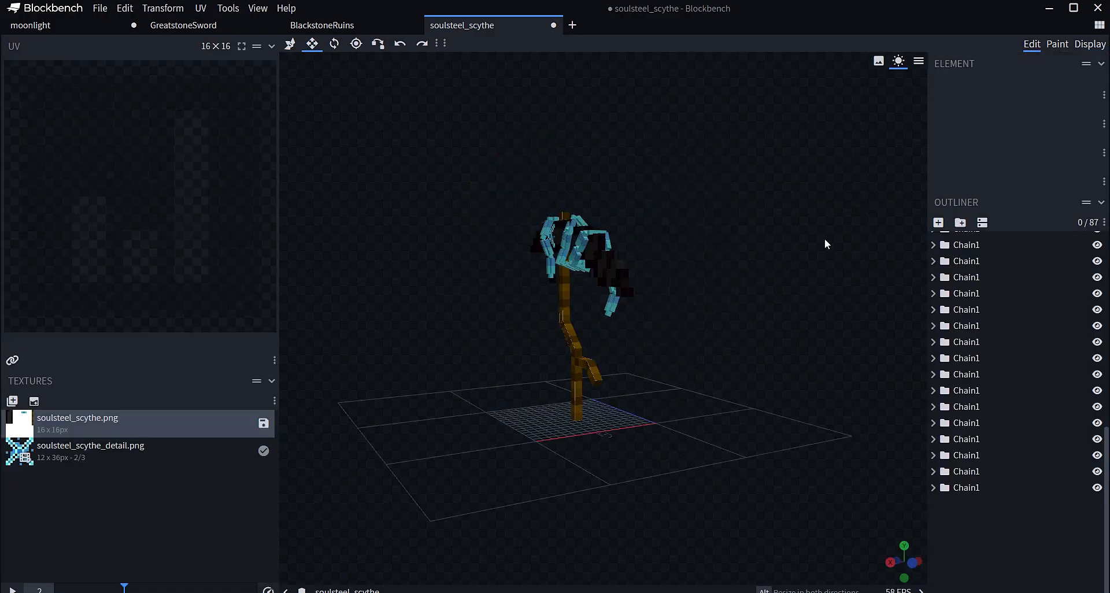
click(553, 24)
click(525, 295)
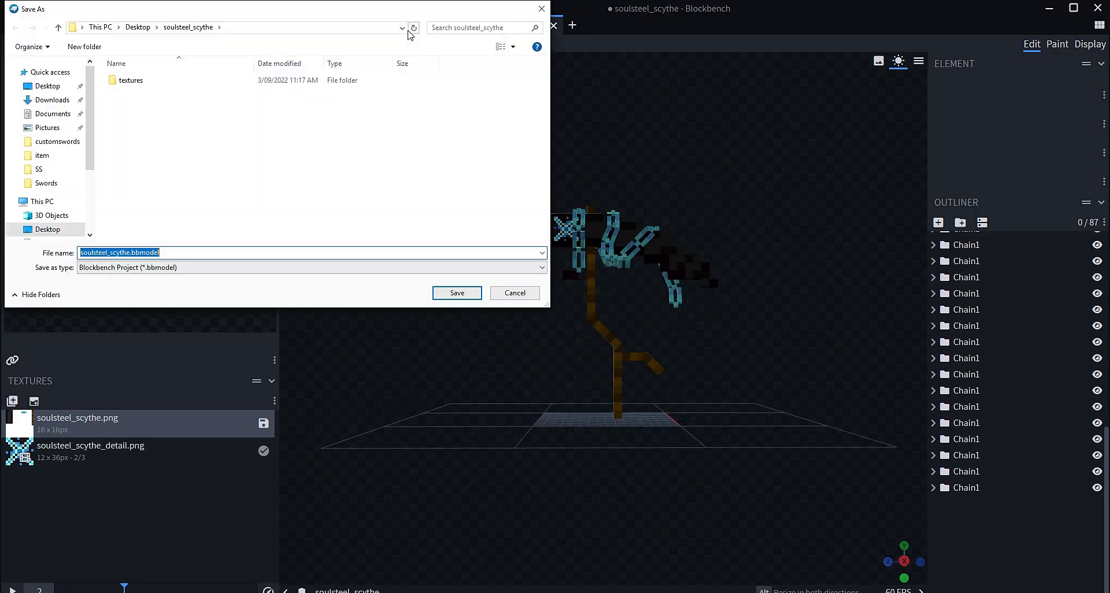
click(505, 287)
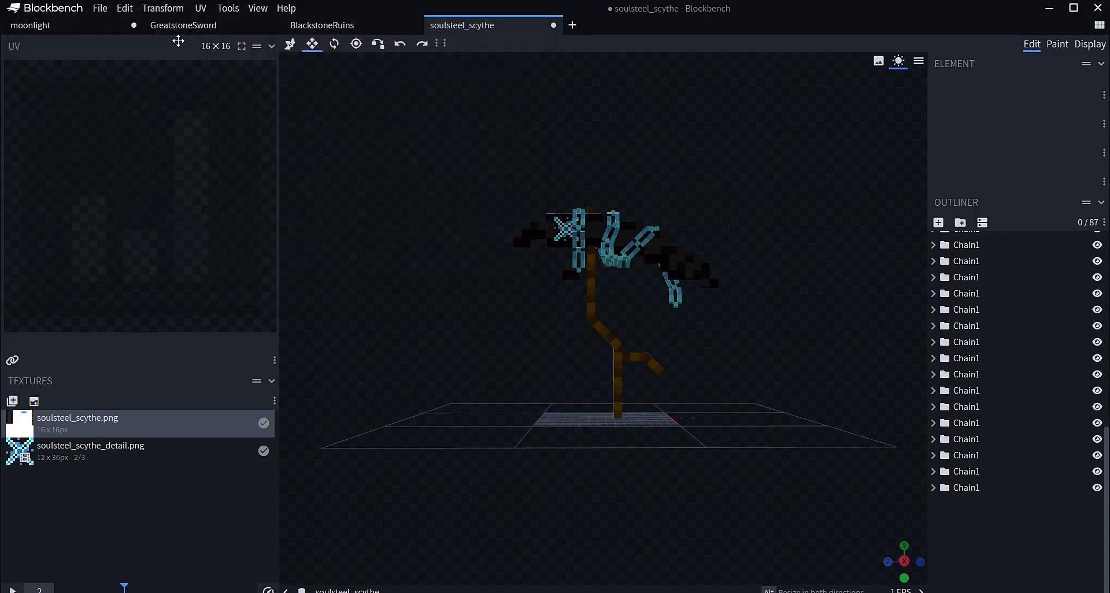
click(100, 8)
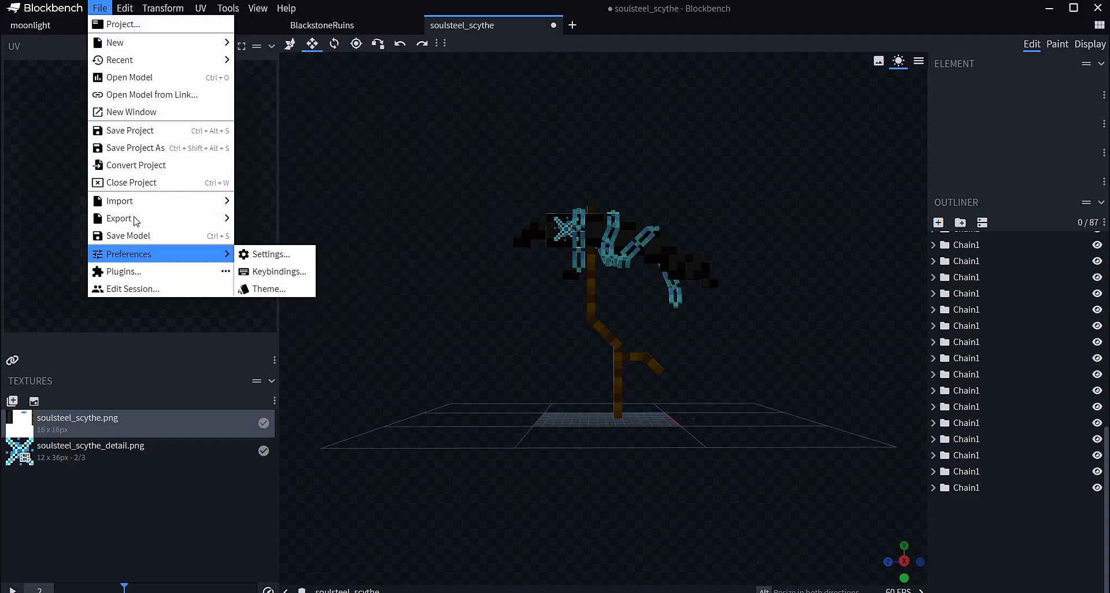
click(141, 235)
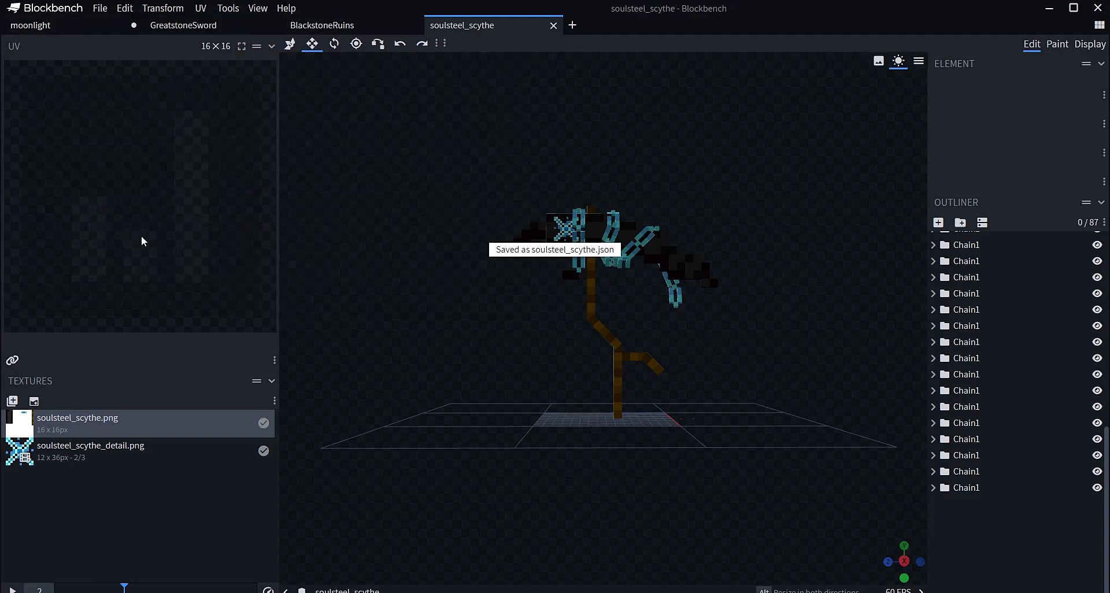
- Close the soulsteel_scythe, BlackstoneRuins and GreatstoneSword models, keeping only moonlight open
click(554, 25)
click(414, 25)
click(273, 25)
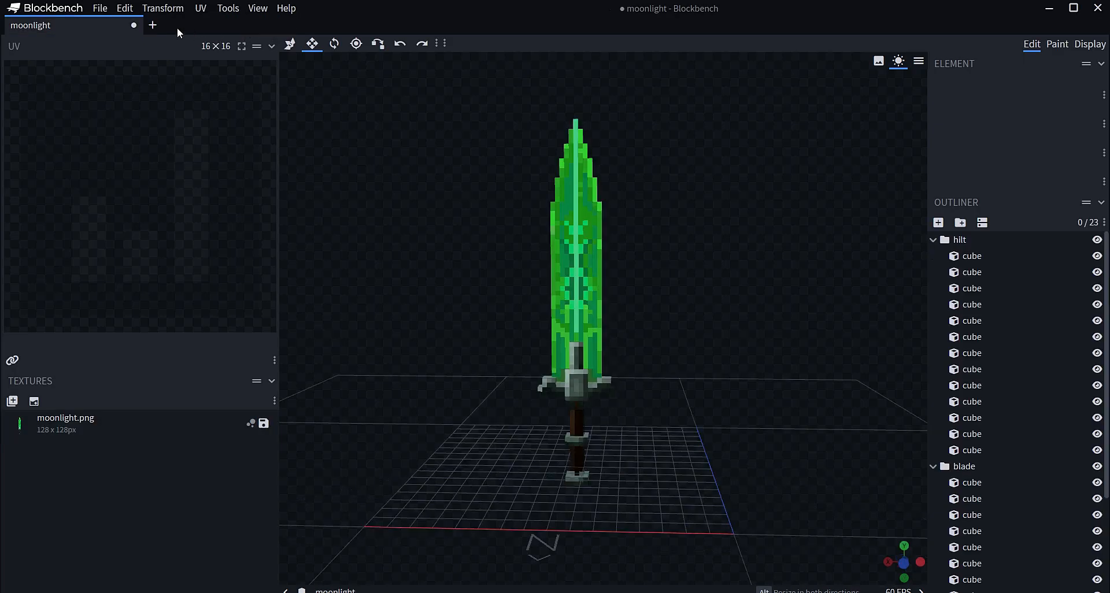
scroll(710, 275, down, 8)
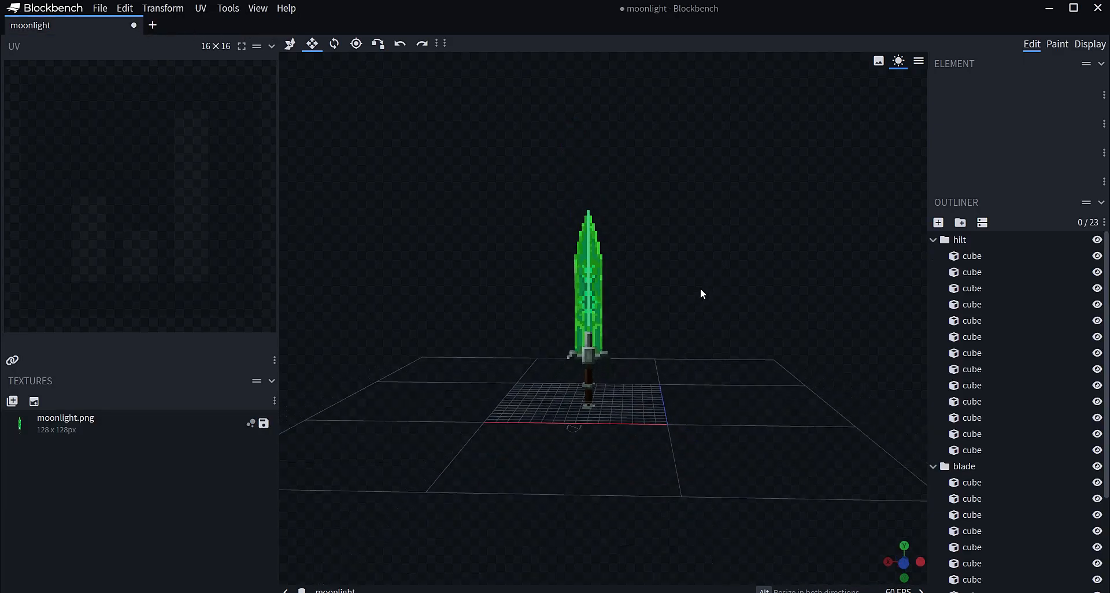
scroll(706, 309, up, 7)
scroll(706, 310, down, 14)
scroll(706, 308, up, 8)
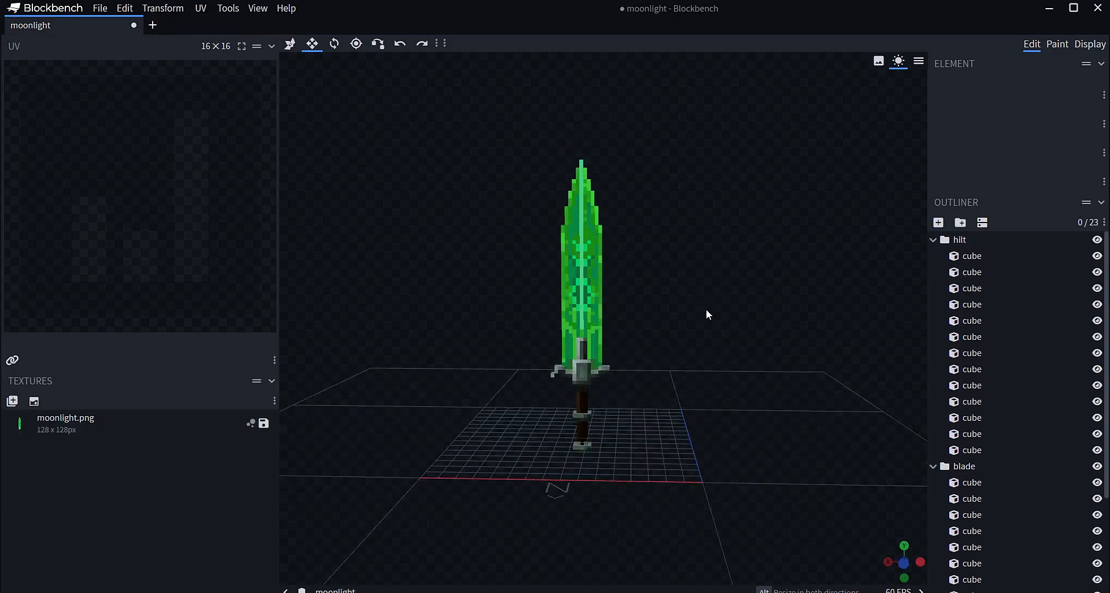
mouse_move(706, 309)
mouse_down()
mouse_move(766, 302)
mouse_move(897, 323)
mouse_move(1055, 320)
mouse_move(873, 307)
mouse_move(696, 315)
mouse_up()
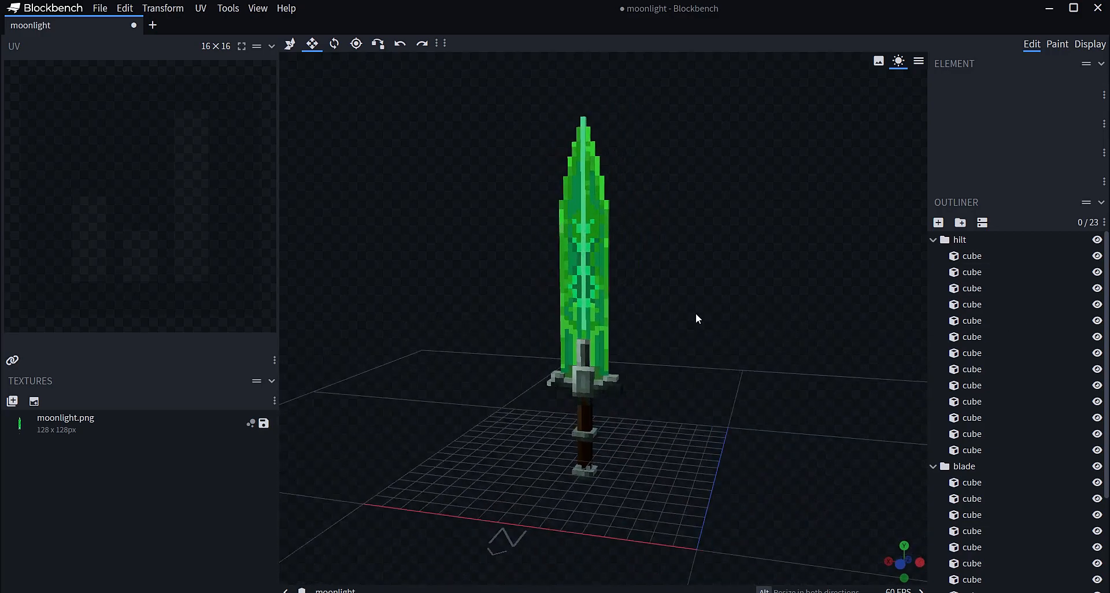